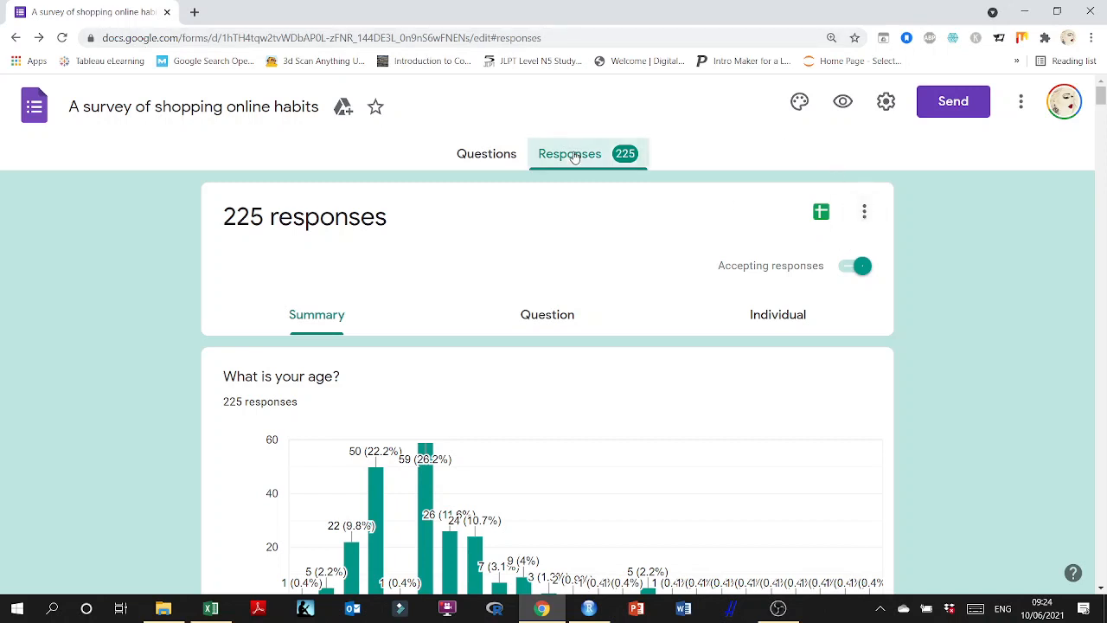
- Look at the survey form's response download options and switch to the Data Prep I - Data Type workbook in Excel
click(863, 213)
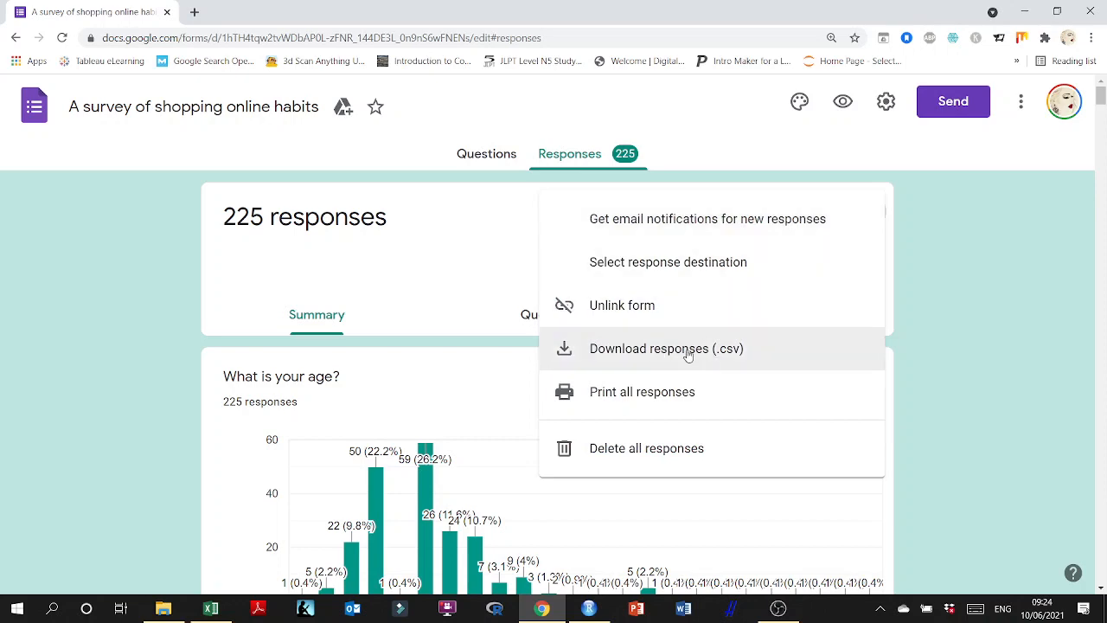
mouse_move(211, 608)
click(144, 483)
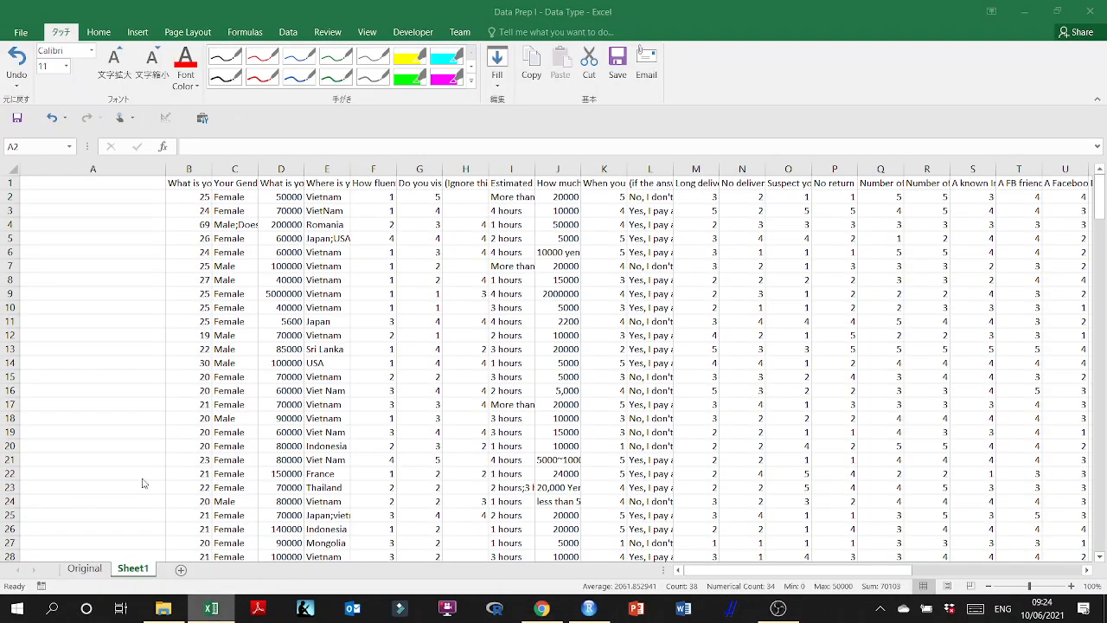
- Save the workbook as Data Prep I - Data Type in Excel Workbook format in the Presentation folder, replacing the existing file
click(19, 32)
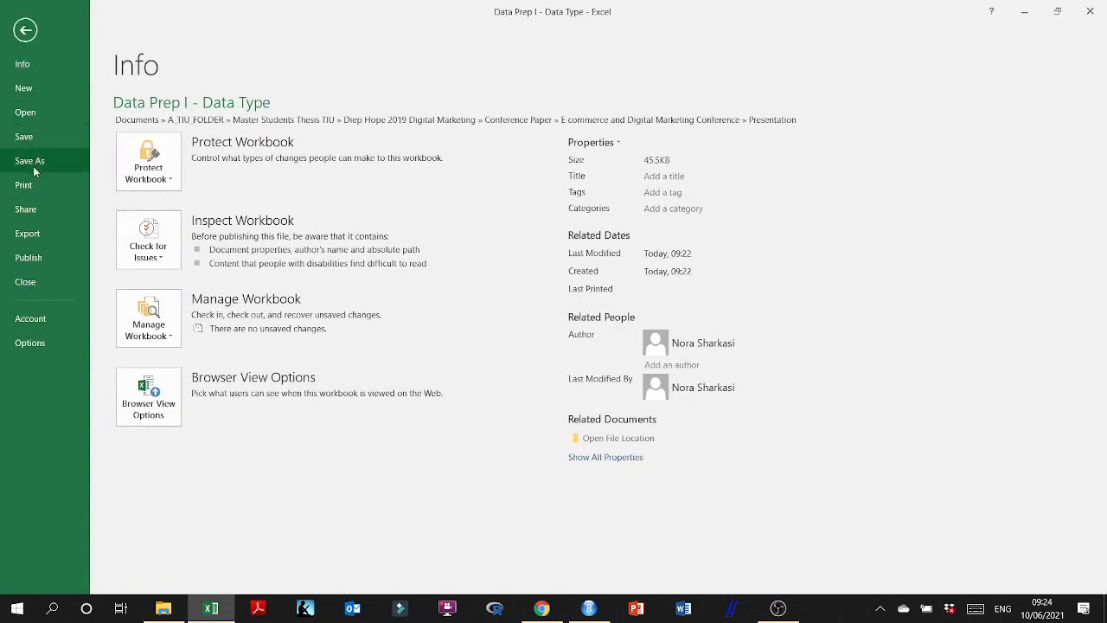
click(29, 161)
click(218, 256)
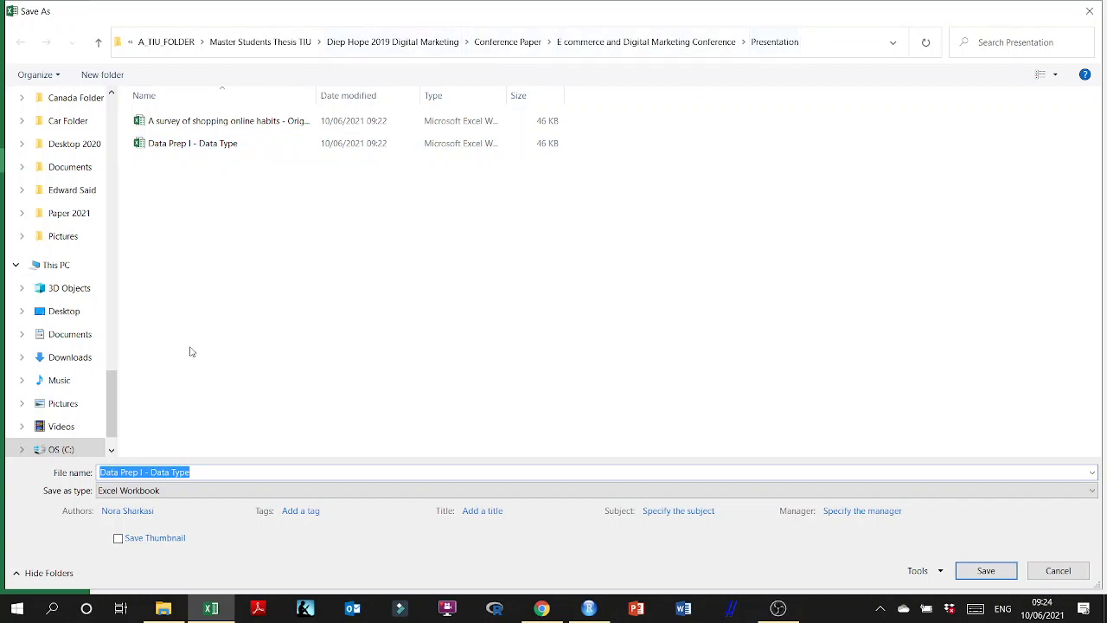
click(132, 490)
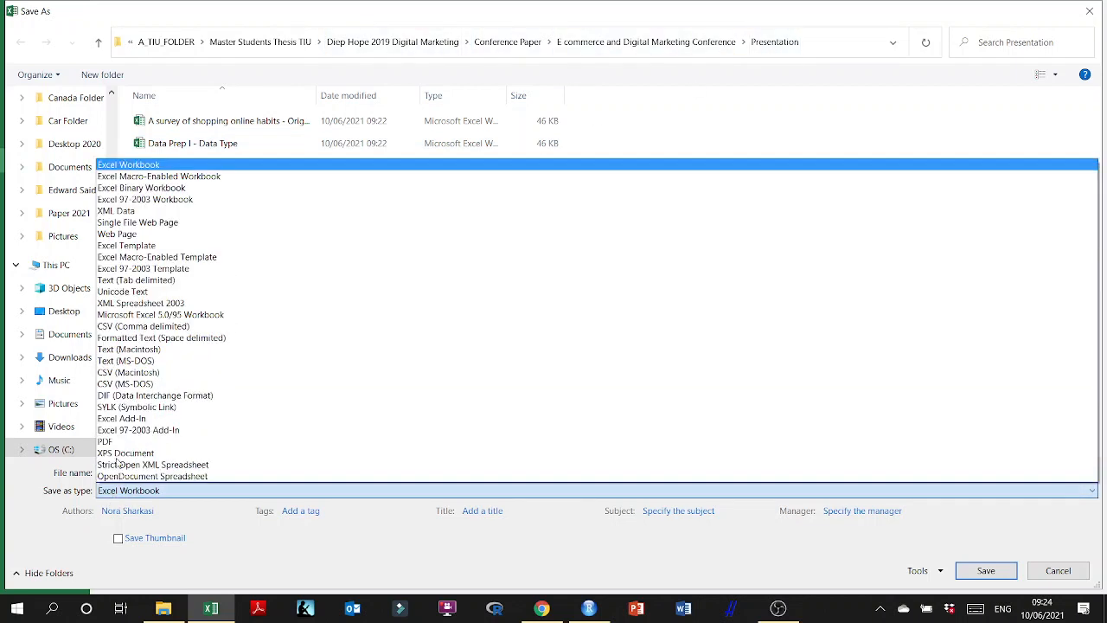
click(126, 167)
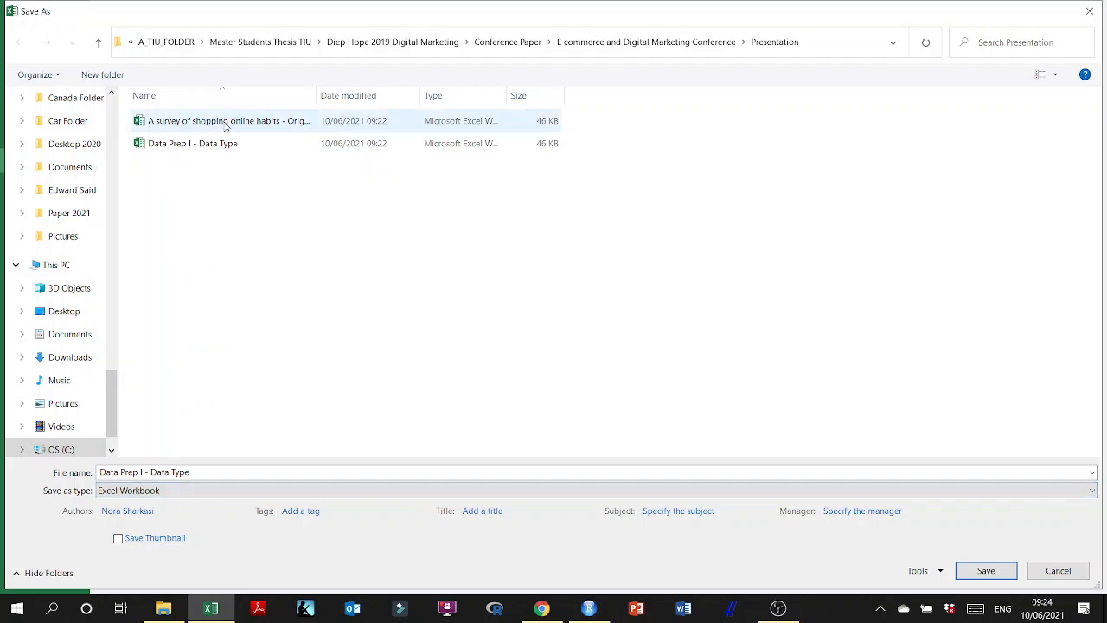
drag(322, 91, 390, 91)
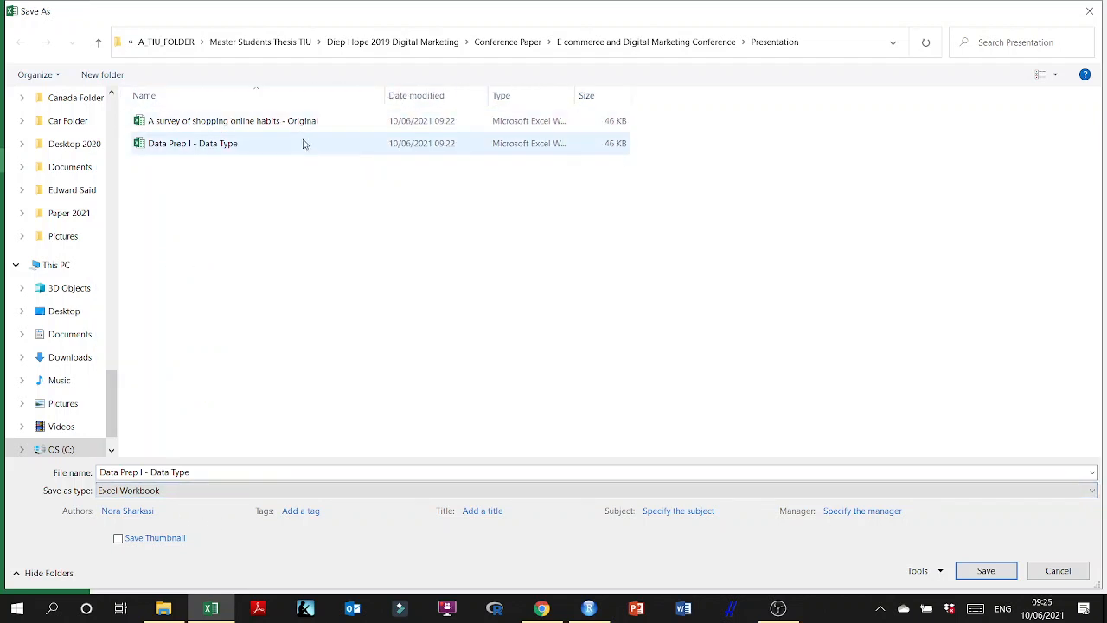
click(982, 573)
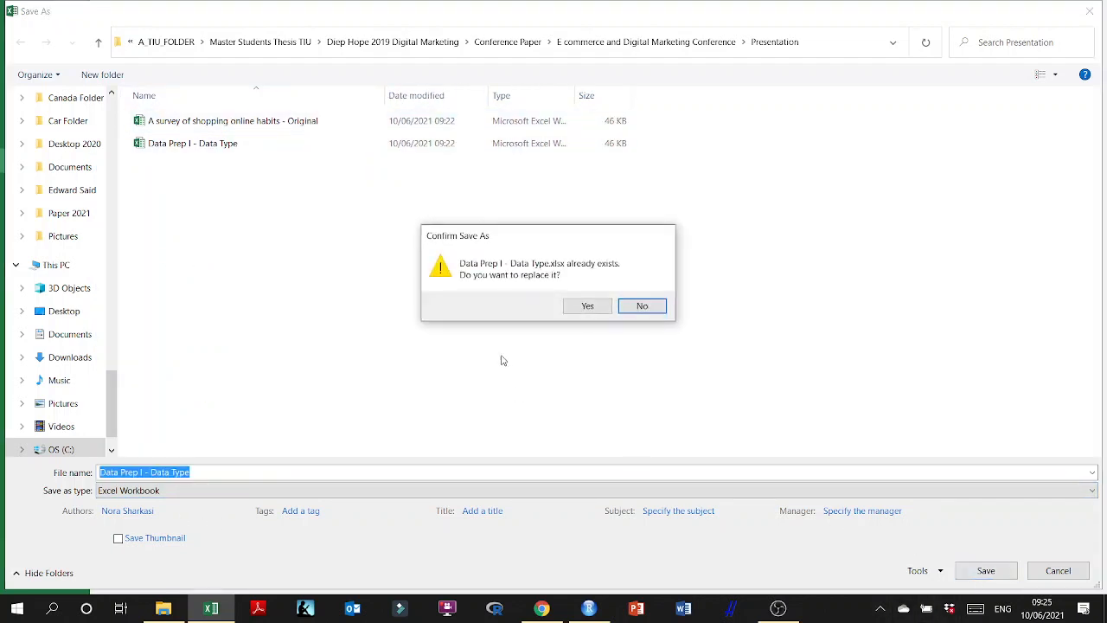
click(594, 308)
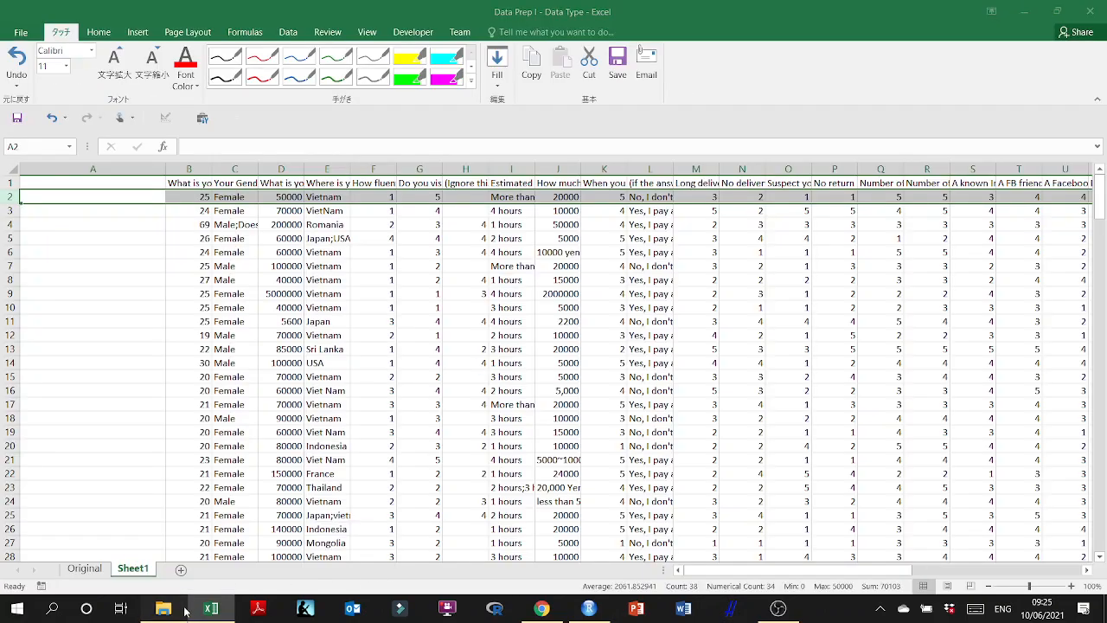
- In File Explorer, rename the original survey workbook as "Original Data - A survey of shopping online habits"
click(163, 608)
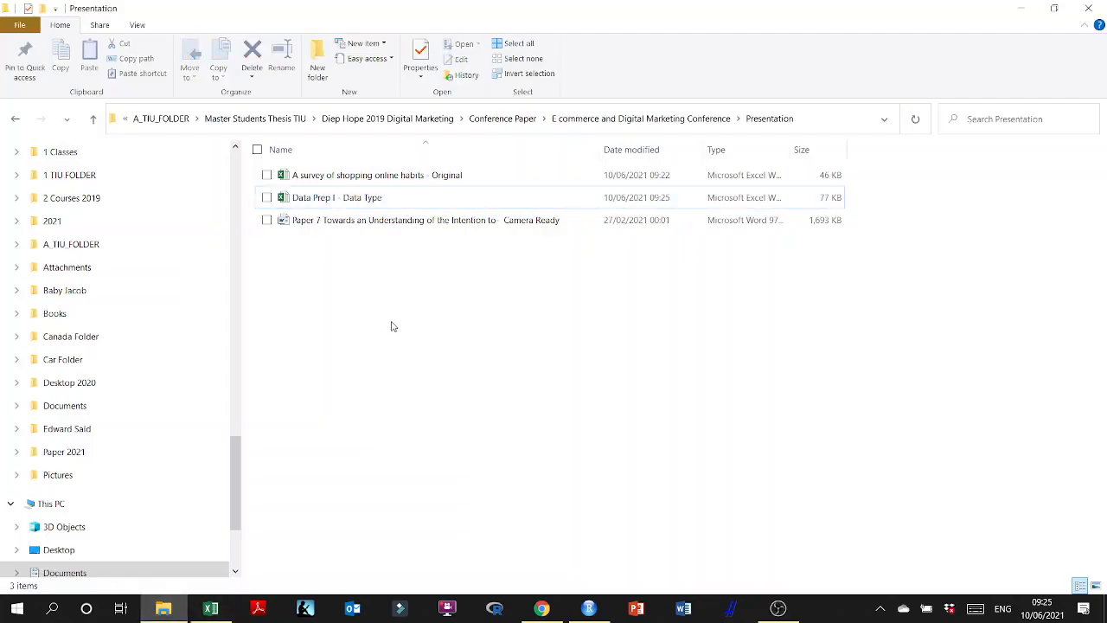
click(443, 180)
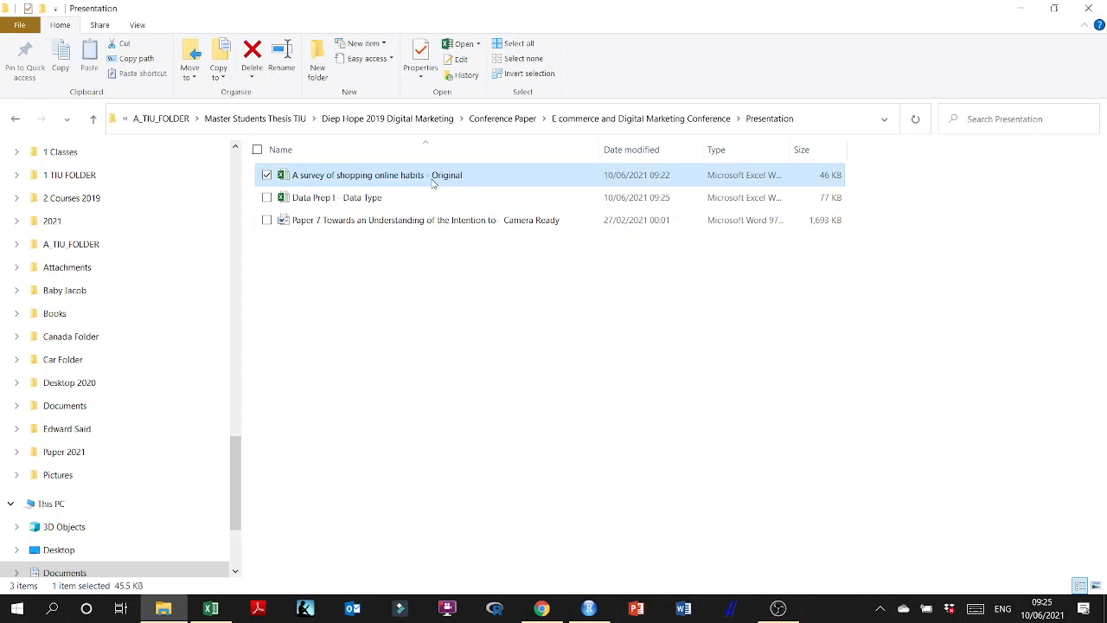
click(442, 177)
double_click(443, 177)
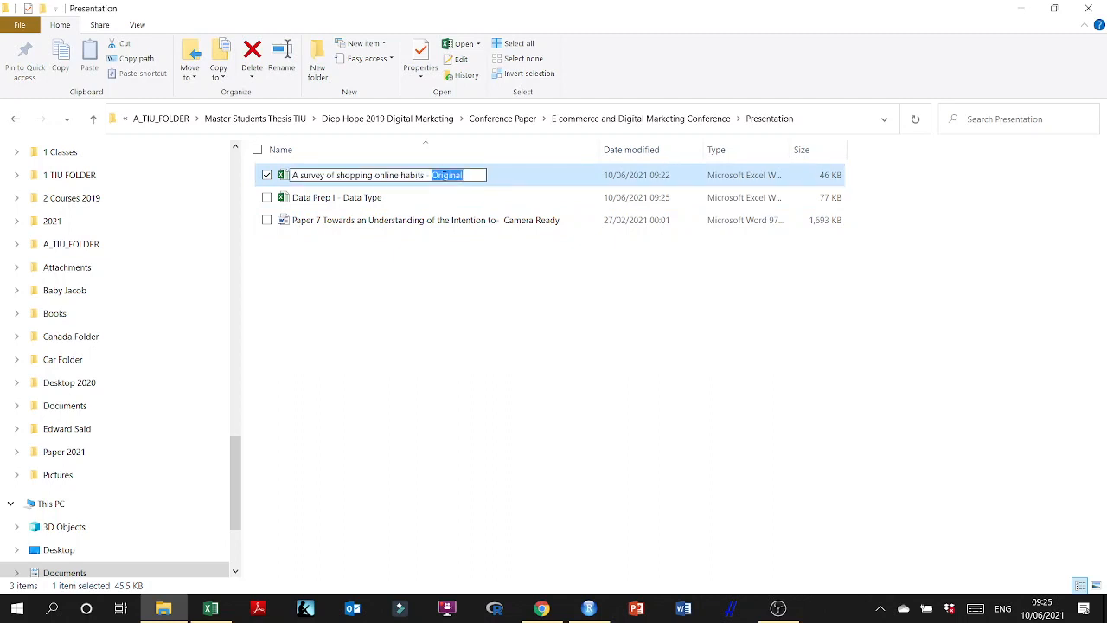
key(BackSpace)
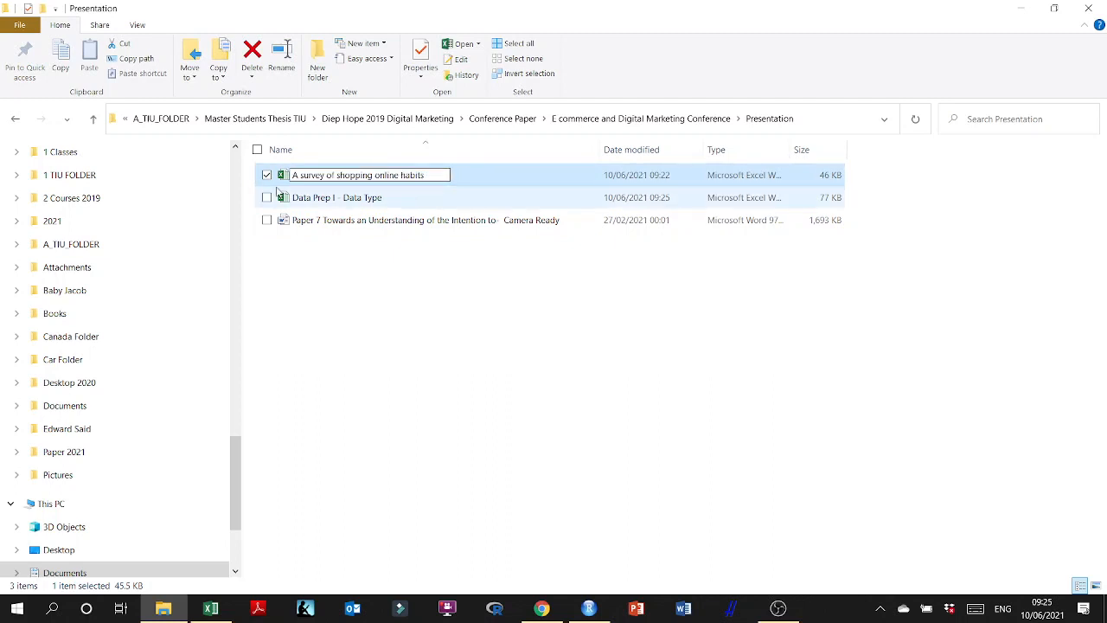
click(290, 180)
text(Original Data )
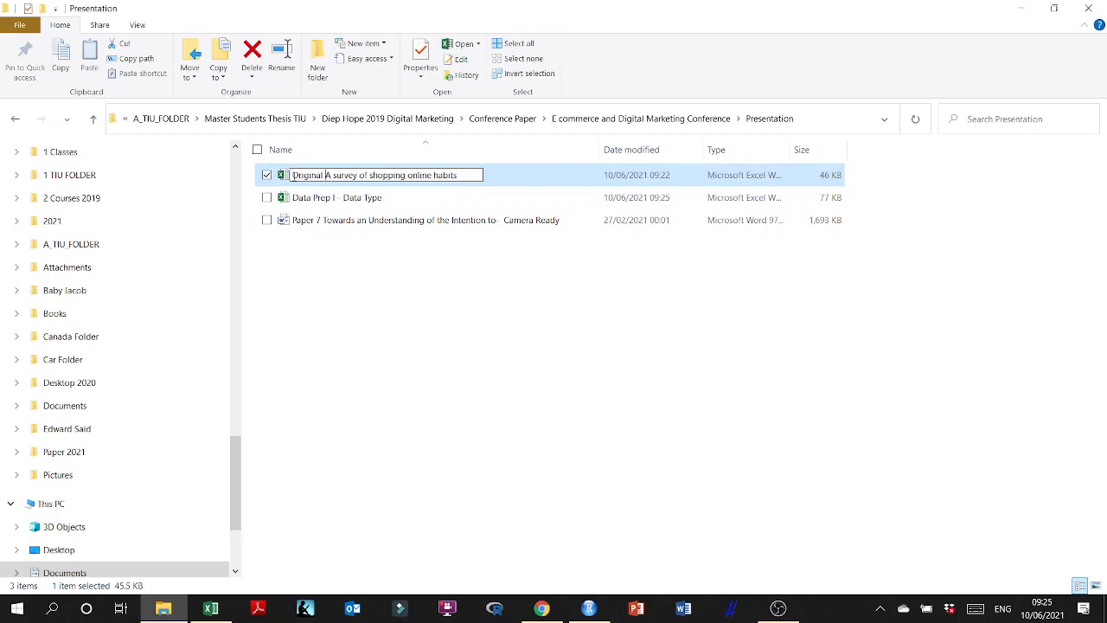
text(-)
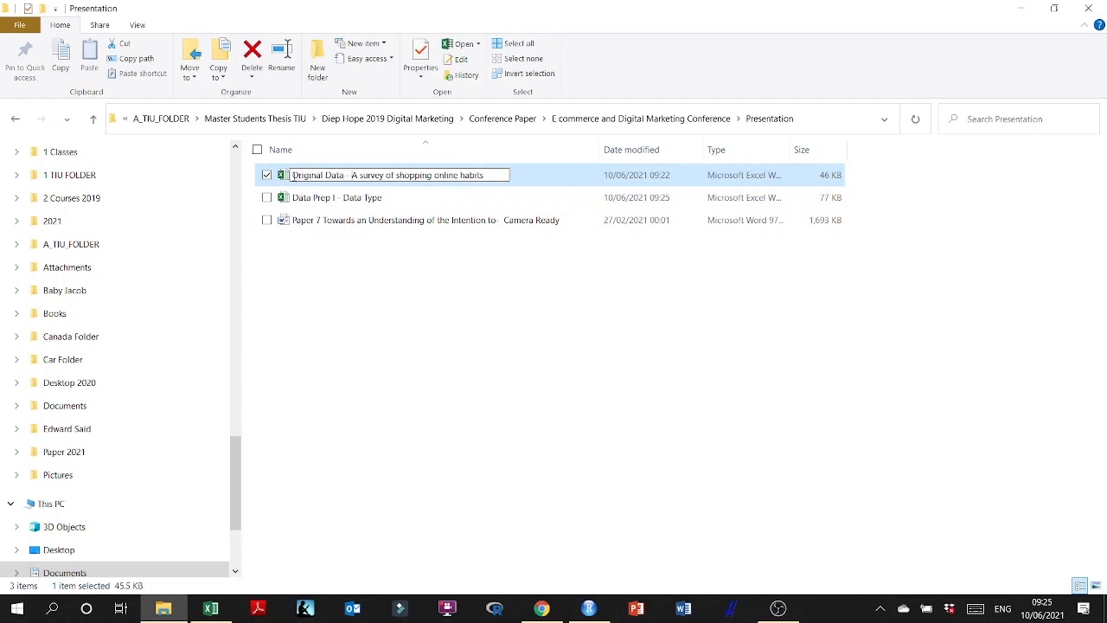
key(Return)
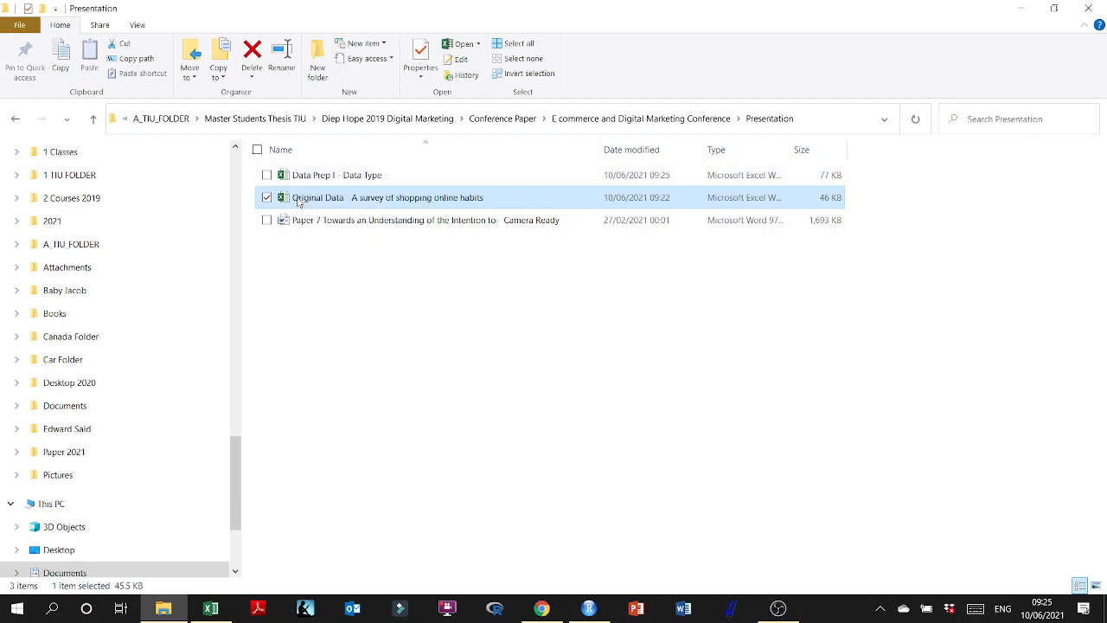
click(298, 199)
key(Escape)
right_click(323, 201)
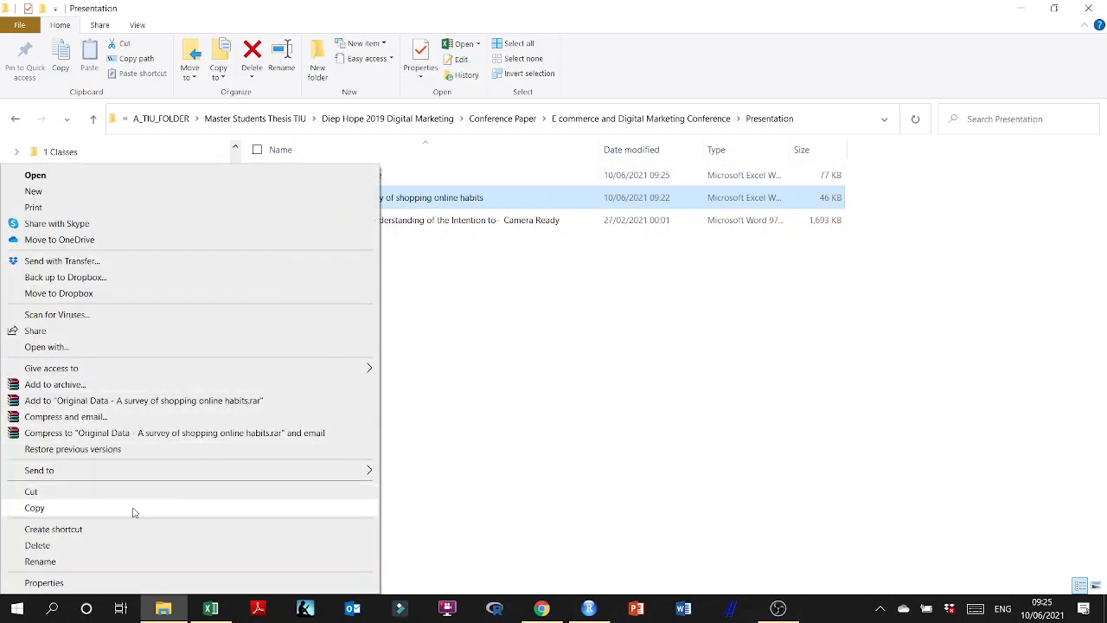
click(569, 397)
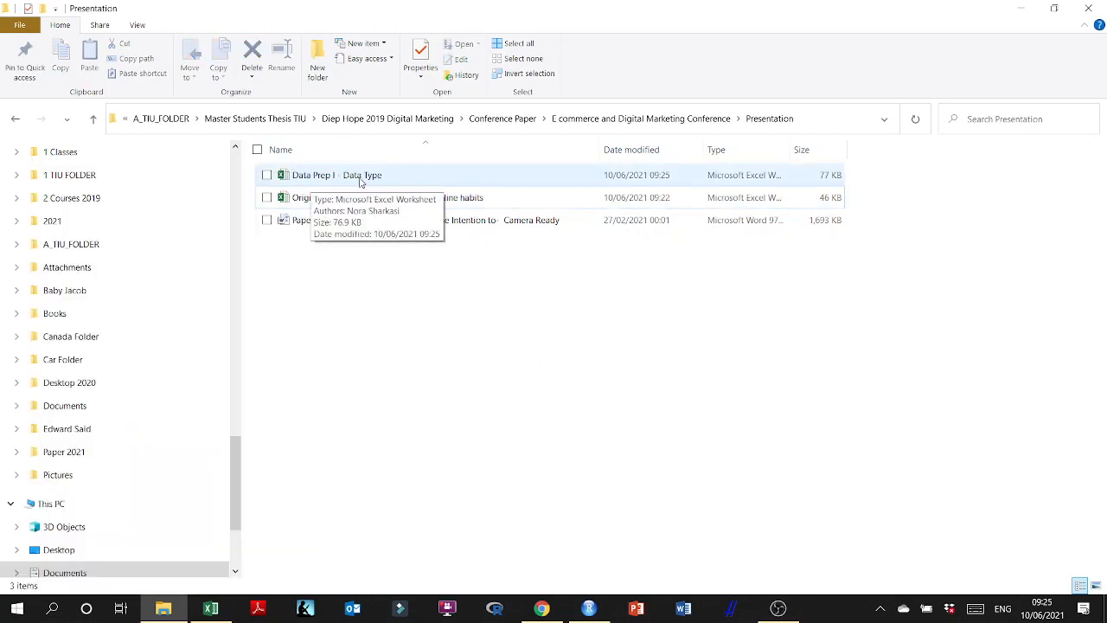
- Open the Data Prep I - Data Type workbook in Excel and fit column B to its full age question header
double_click(362, 179)
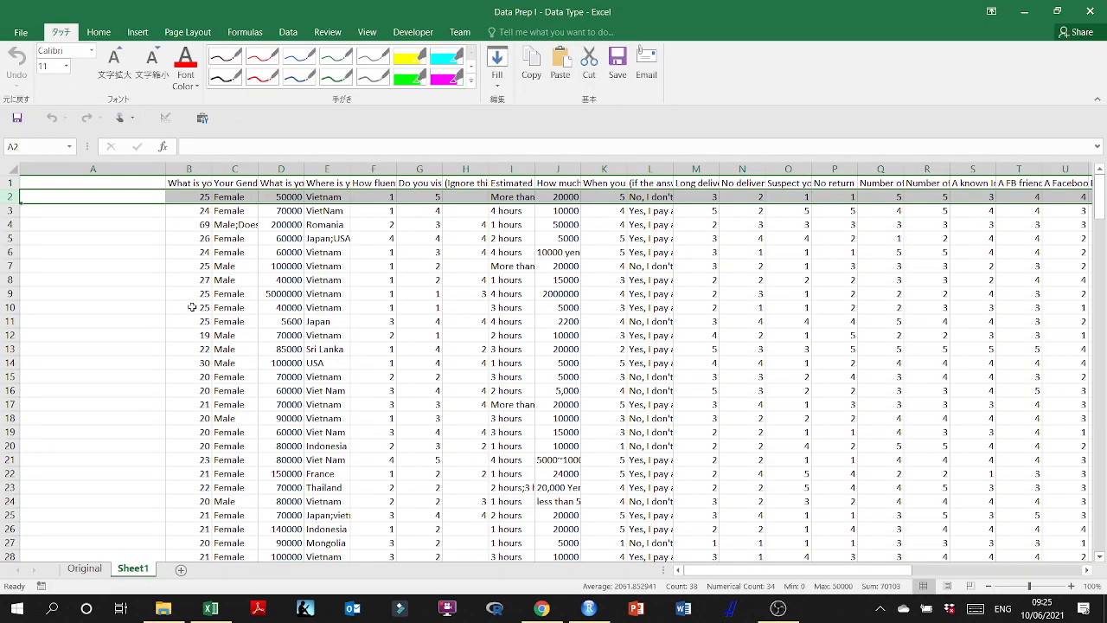
click(511, 223)
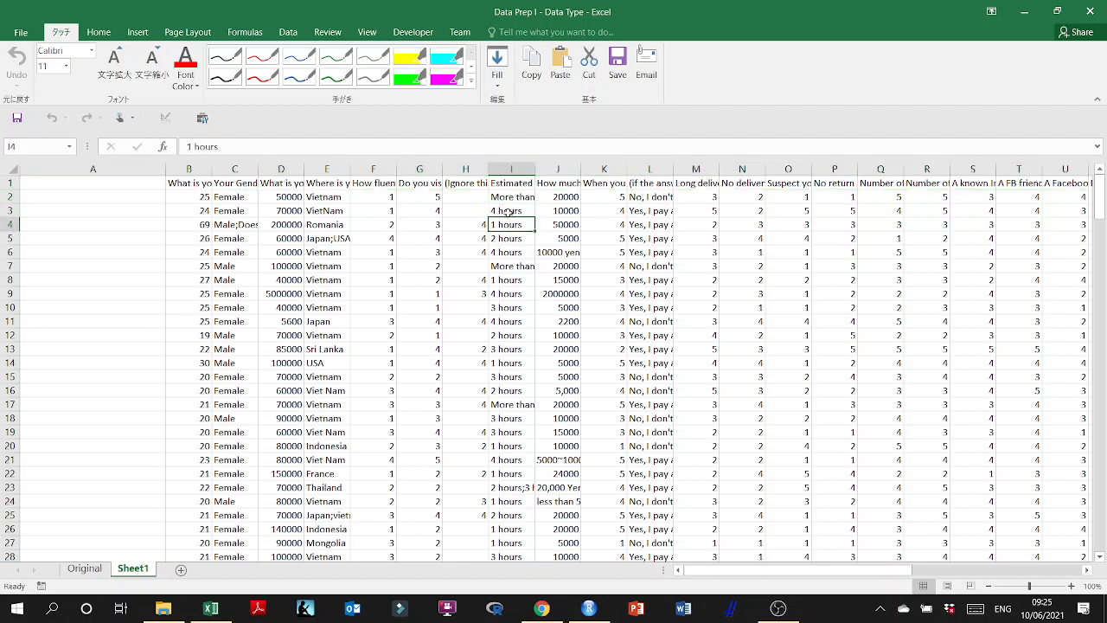
double_click(509, 210)
double_click(510, 211)
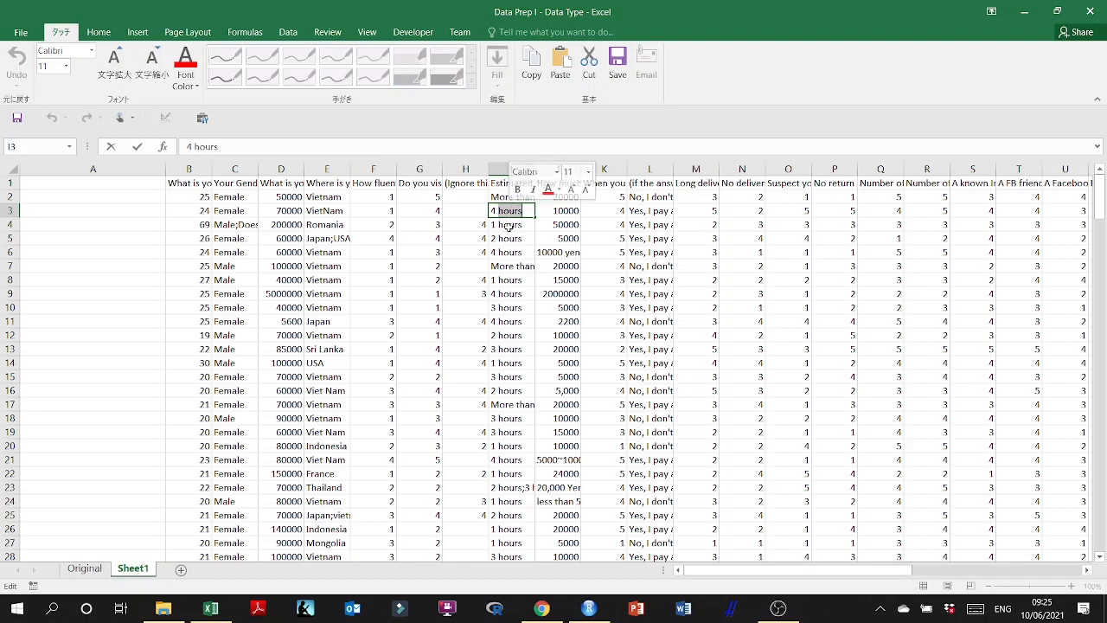
double_click(211, 168)
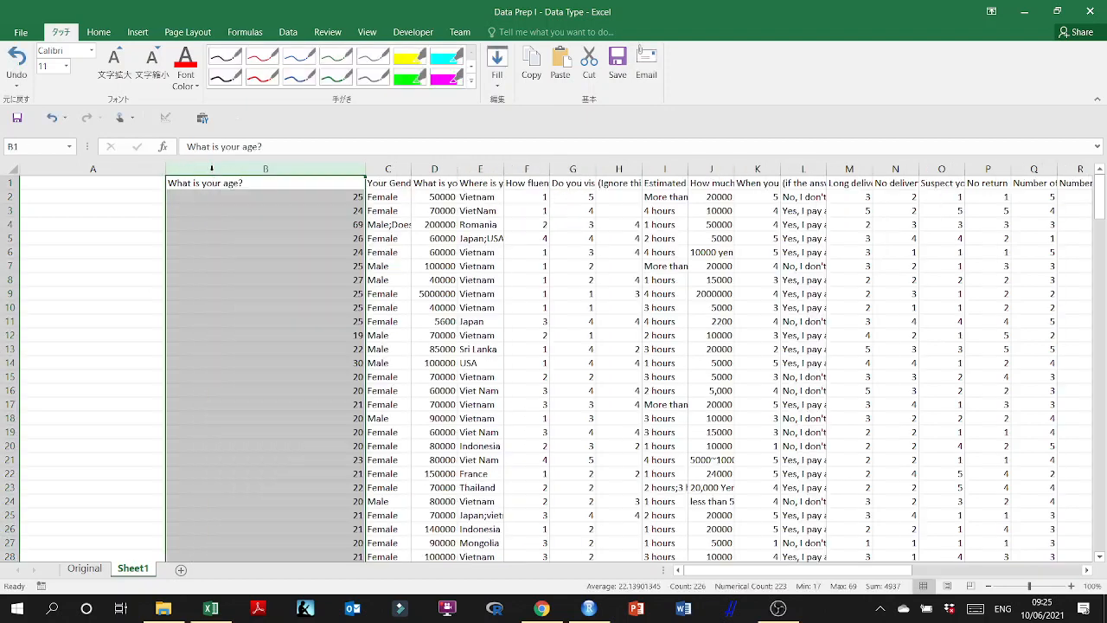
click(244, 236)
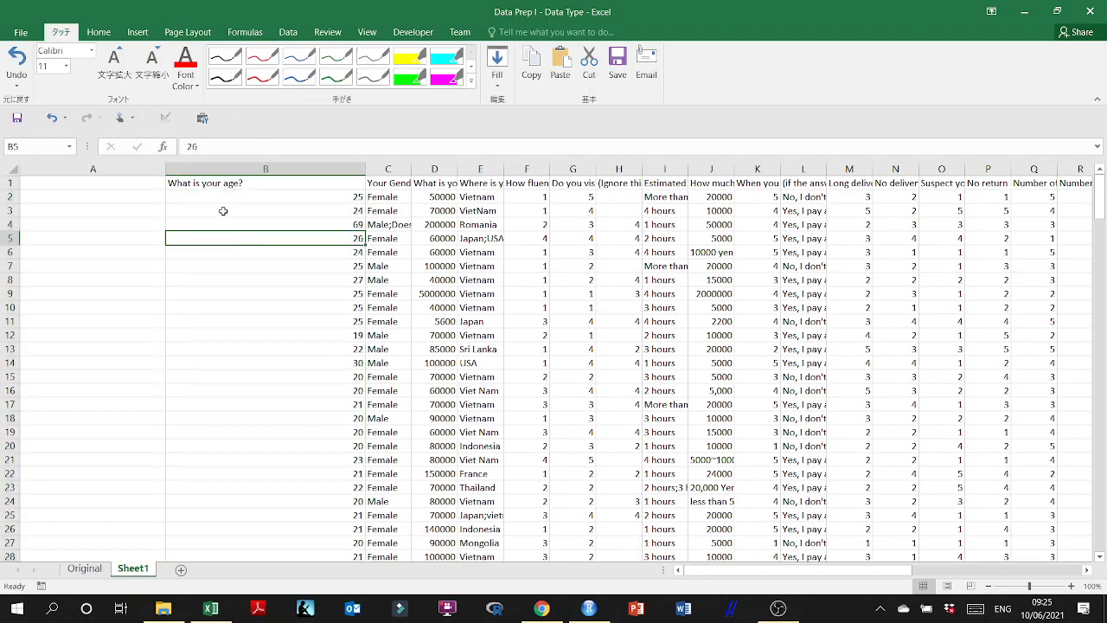
- Examine the Timestamp column on the Original sheet and compare the sheet with Sheet1
click(85, 568)
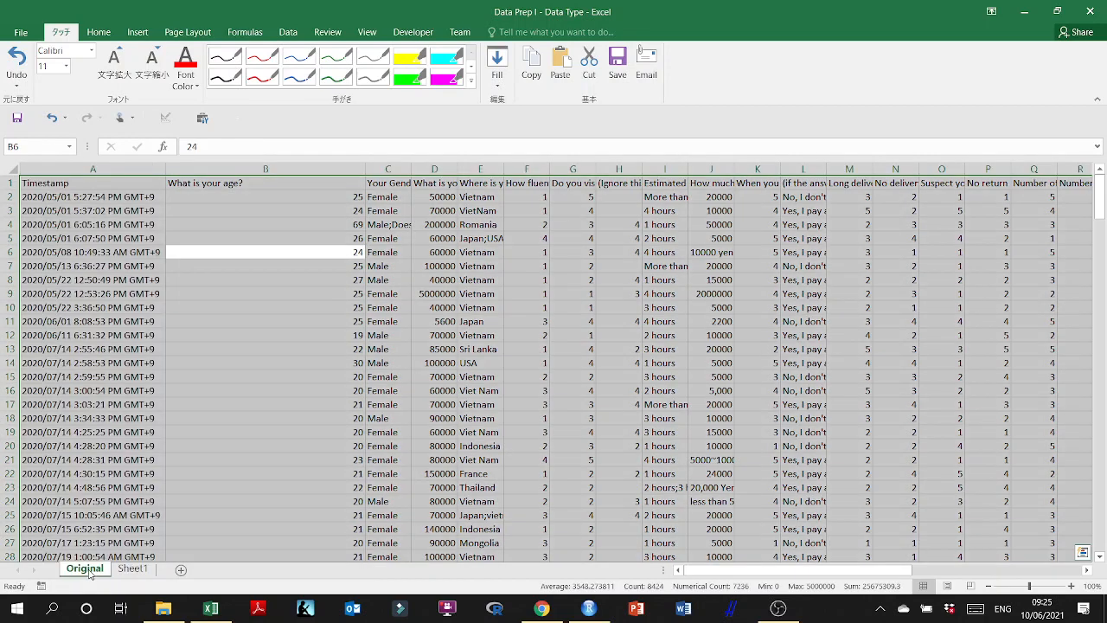
click(50, 195)
click(55, 172)
click(55, 192)
click(48, 183)
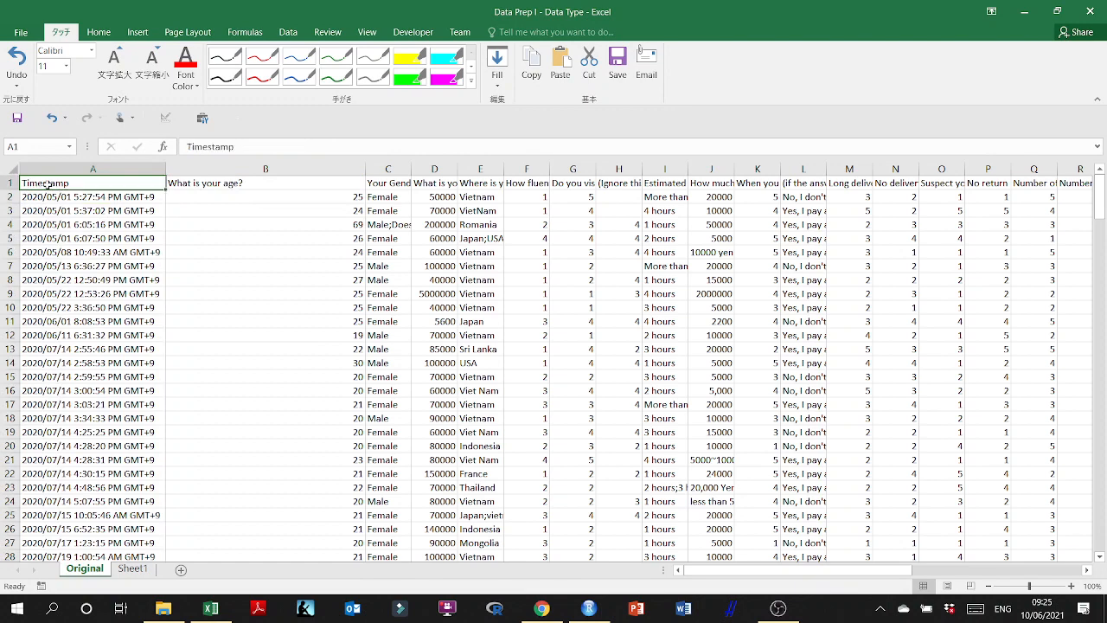
scroll(53, 194, down, 4)
scroll(54, 194, up, 4)
click(132, 568)
click(84, 569)
click(128, 443)
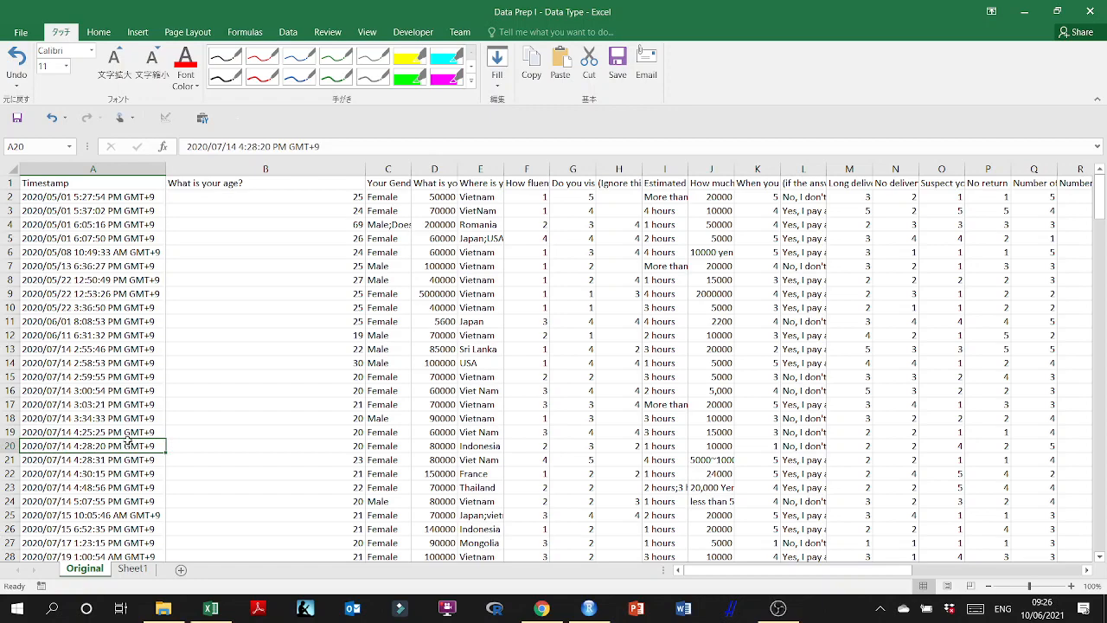
- Select all the survey data on the Original sheet and compare it with the copy on Sheet1
key(ctrl+a)
scroll(128, 444, right, 6)
scroll(898, 573, left, 6)
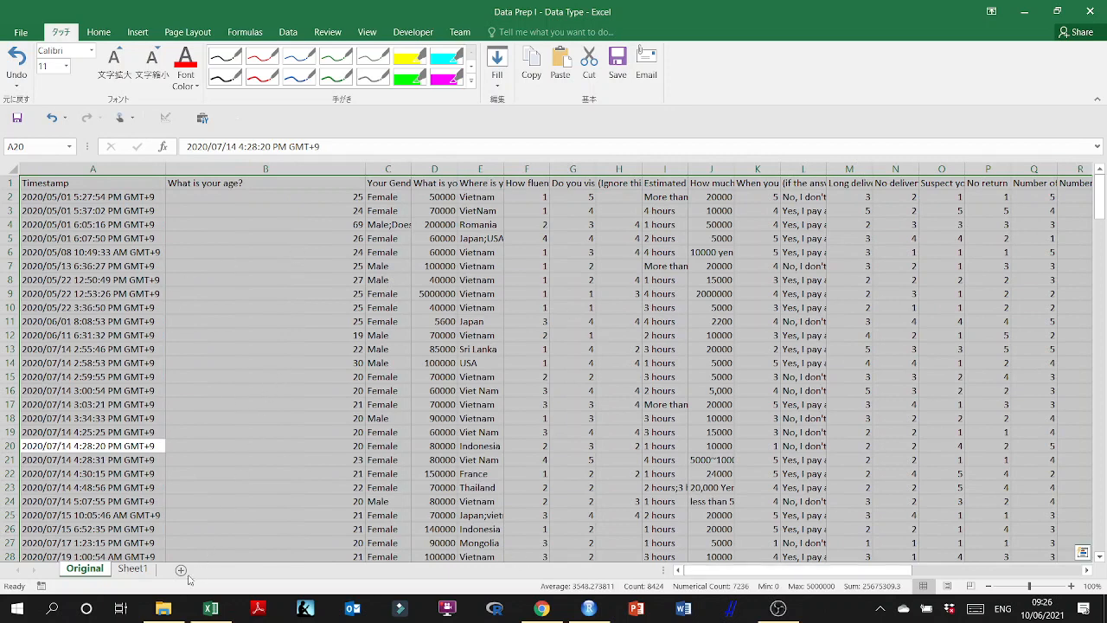
click(131, 571)
click(143, 492)
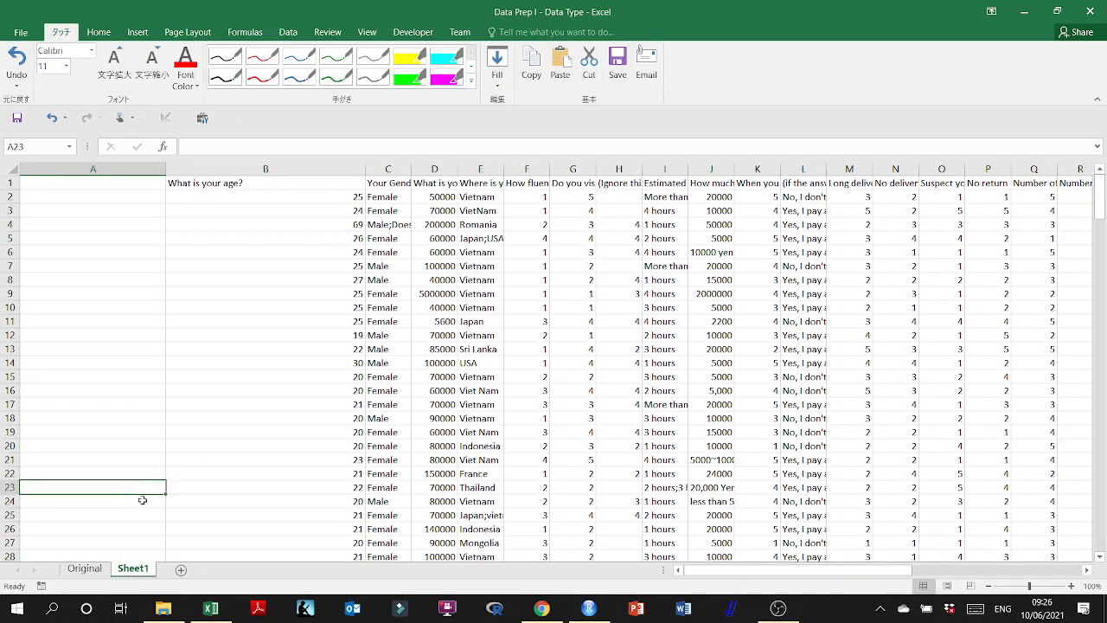
click(230, 347)
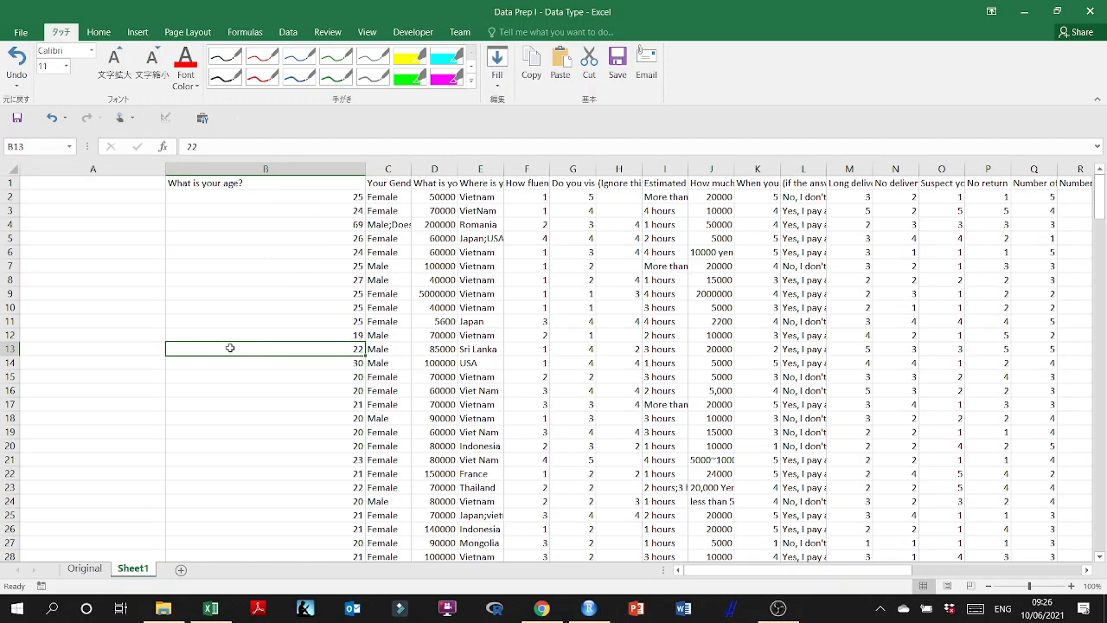
click(78, 571)
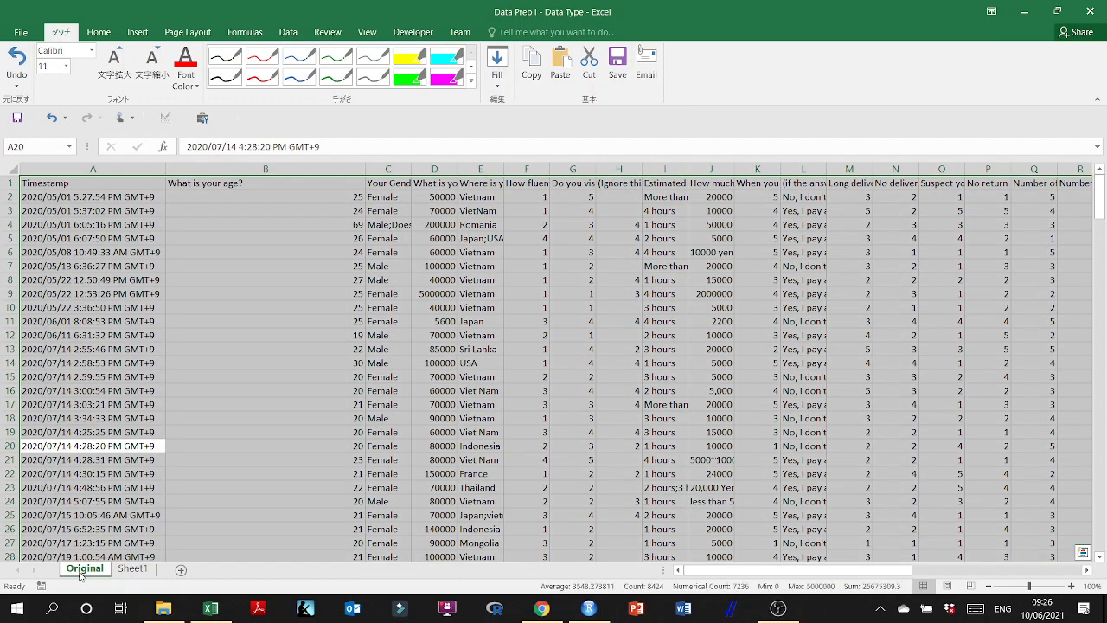
click(132, 570)
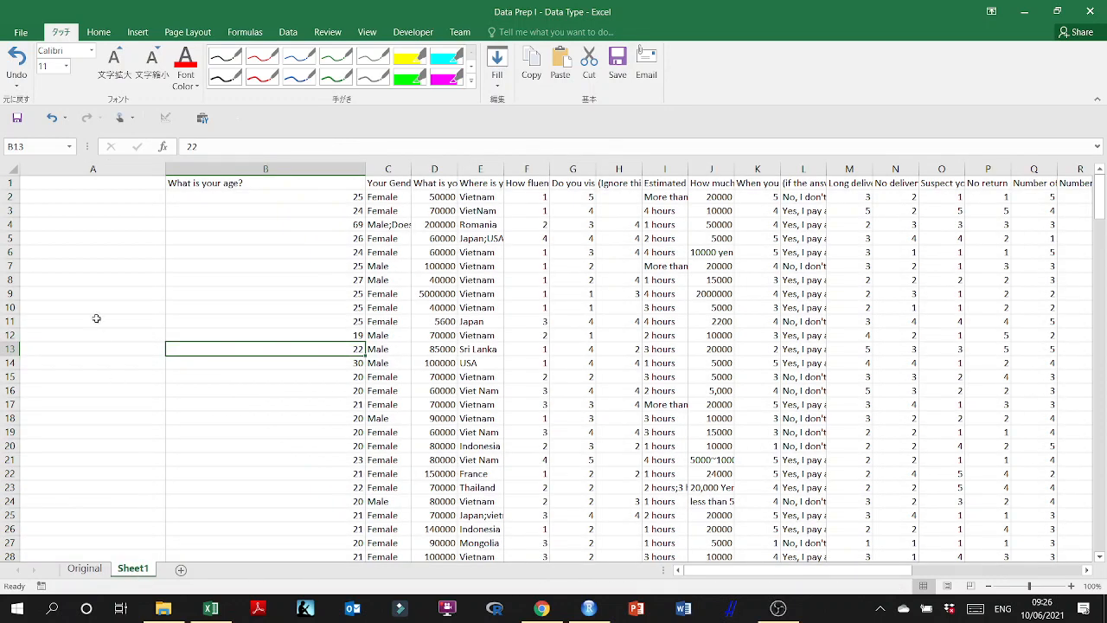
- Try to delete the empty column A on Sheet1
click(108, 167)
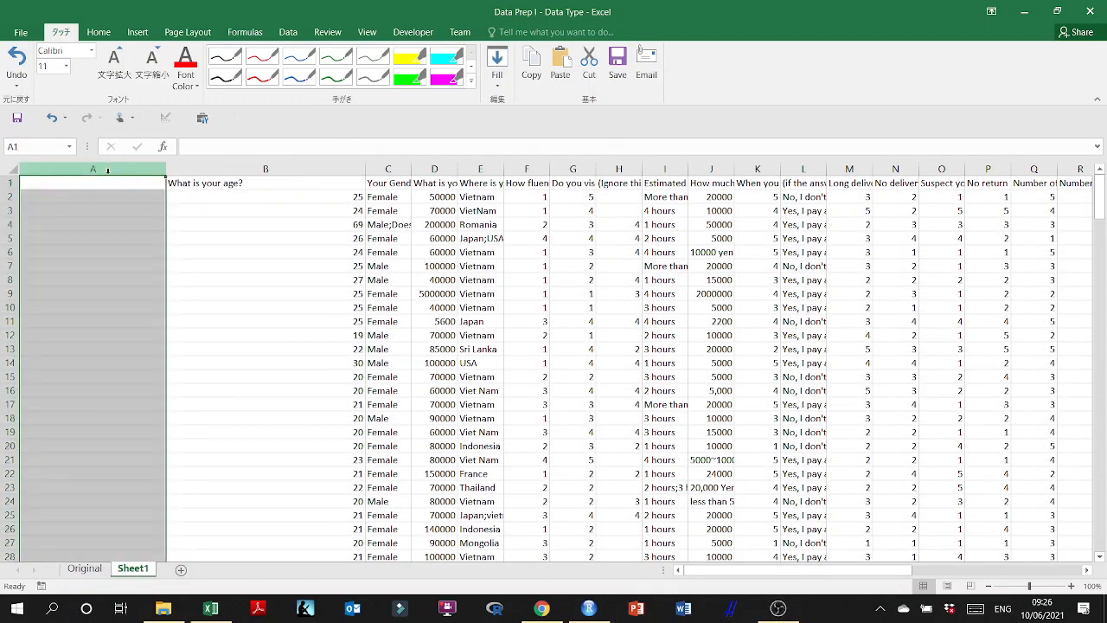
click(229, 223)
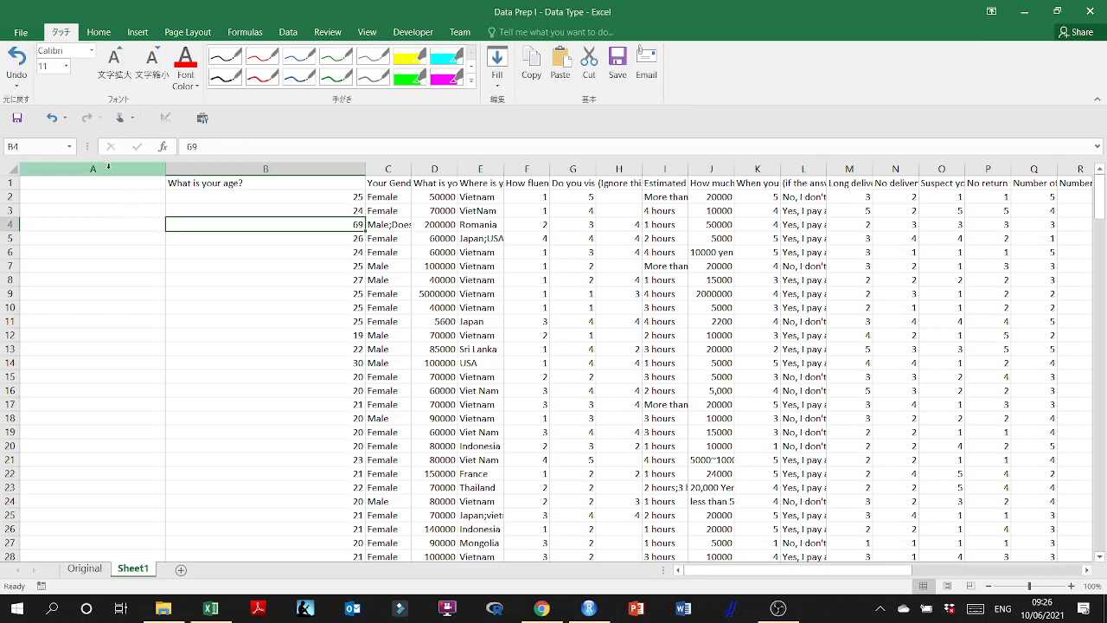
right_click(108, 167)
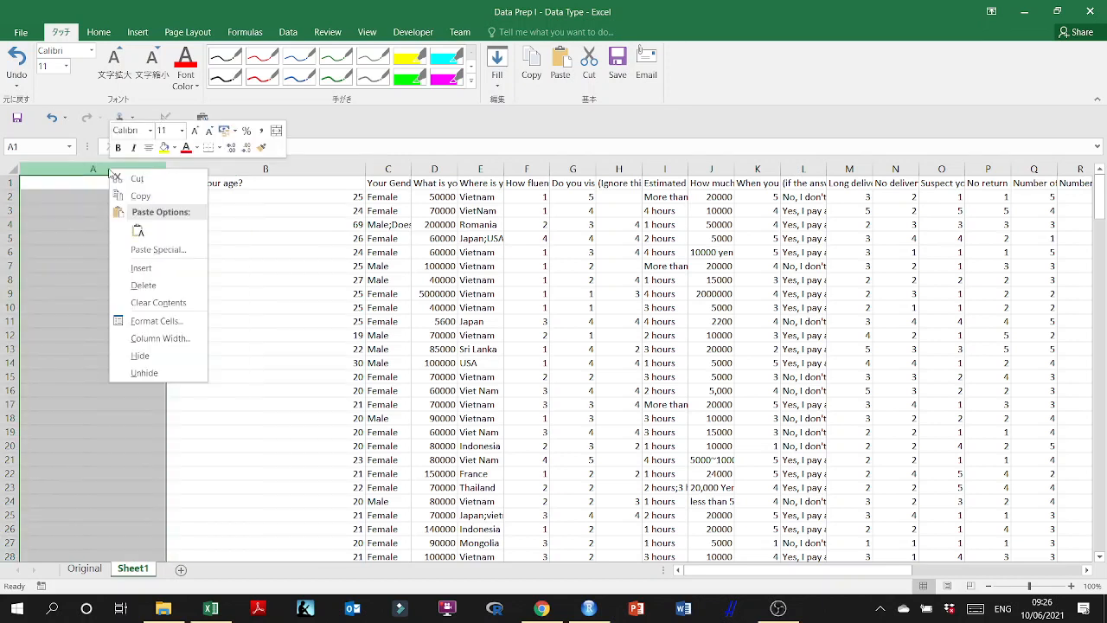
click(159, 288)
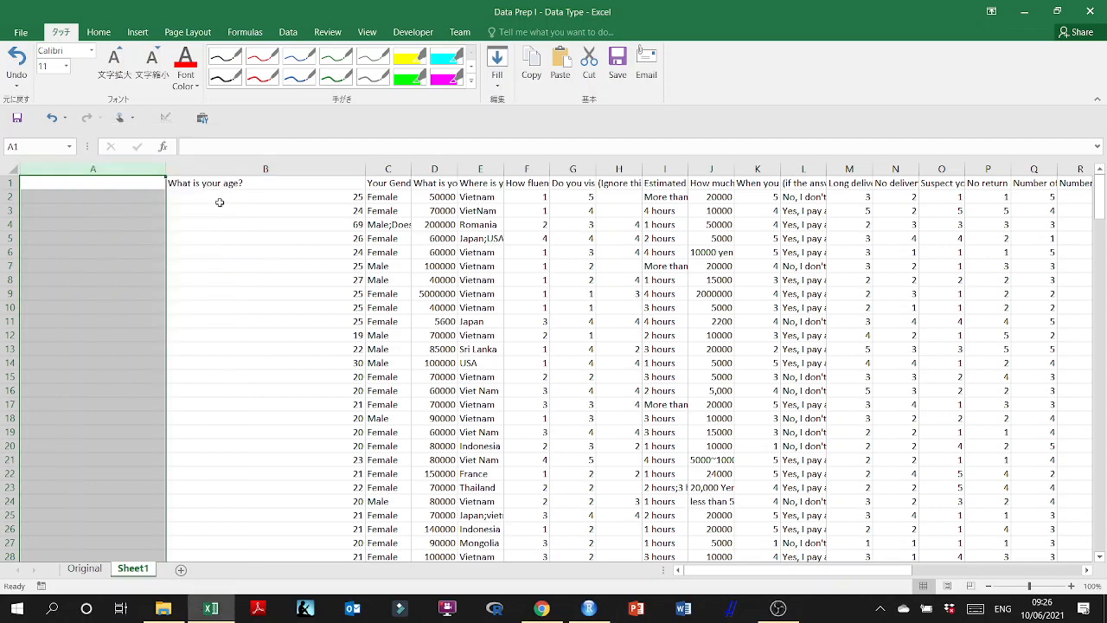
- Insert a blank row directly below the header row on Sheet1 and fit column C to its contents
click(214, 200)
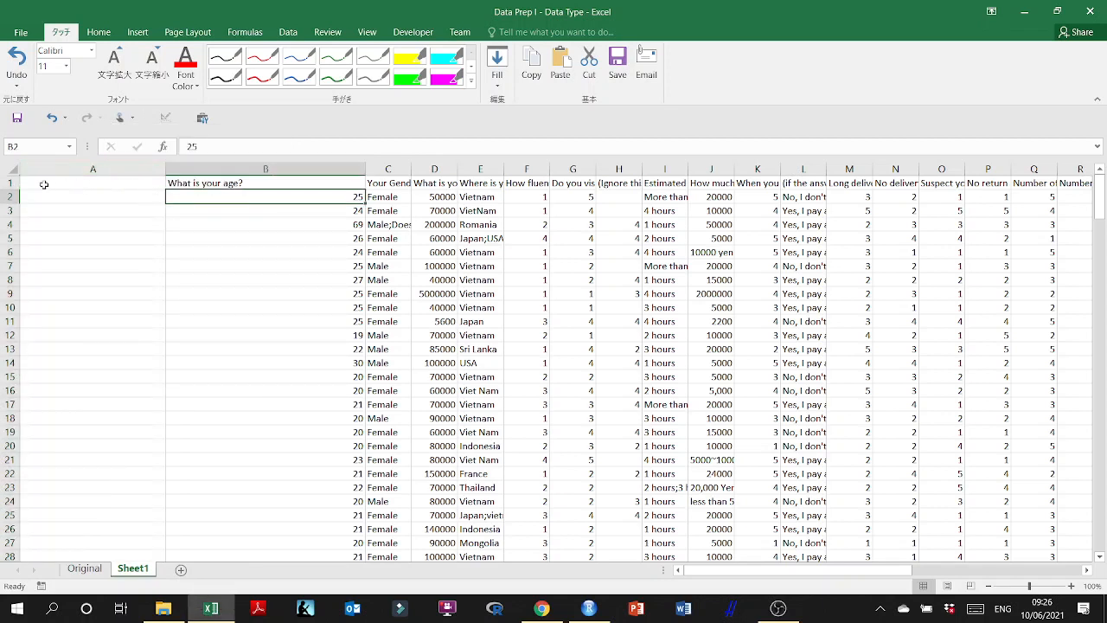
click(9, 197)
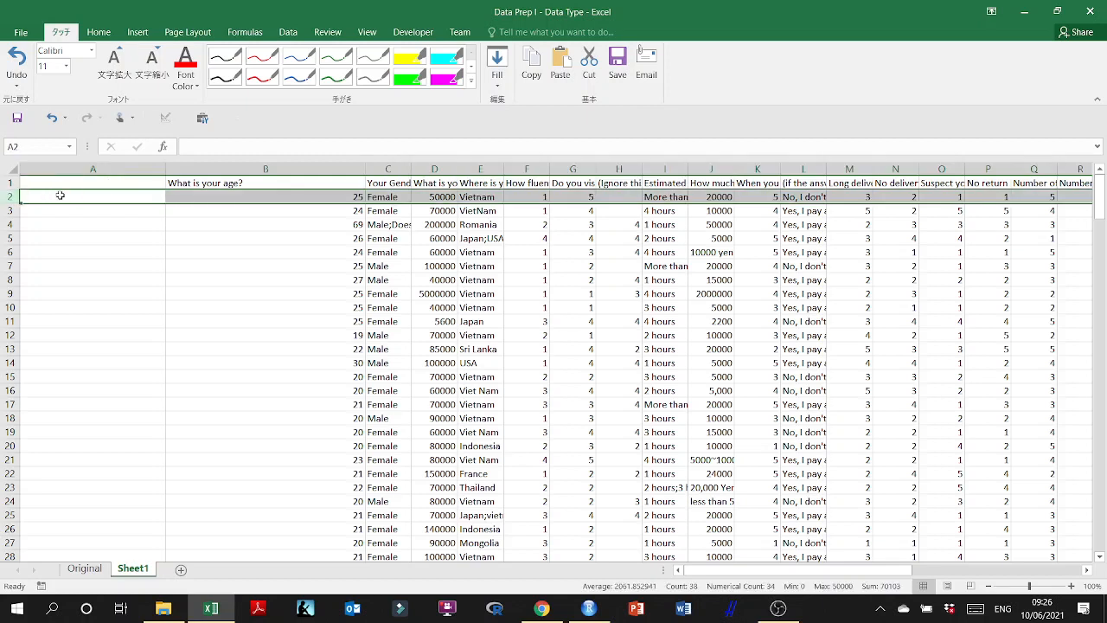
right_click(9, 196)
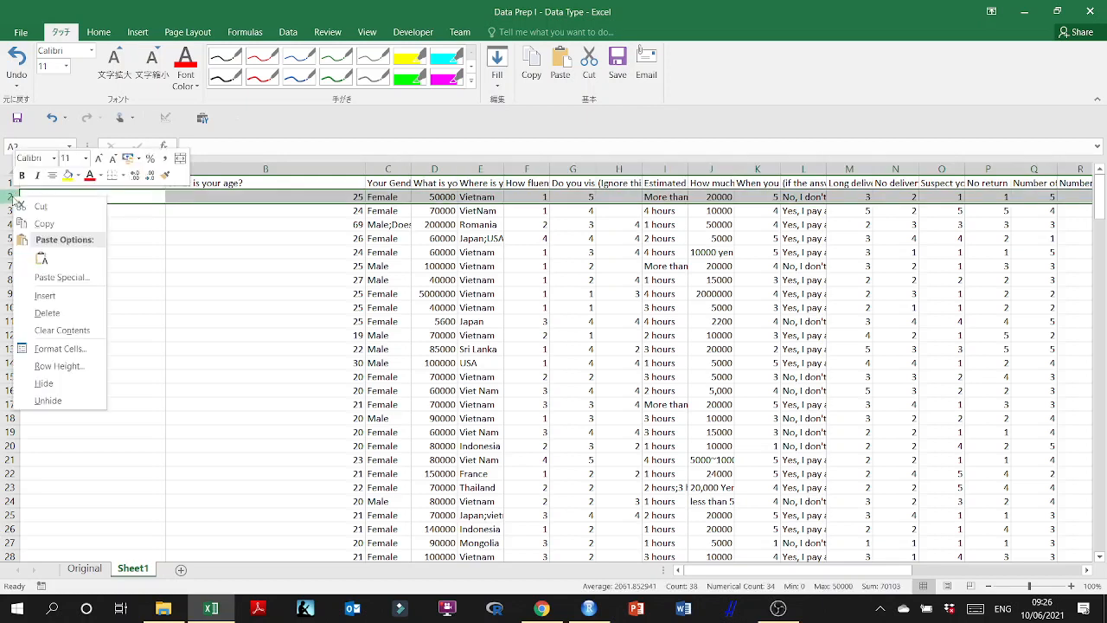
click(44, 295)
click(301, 254)
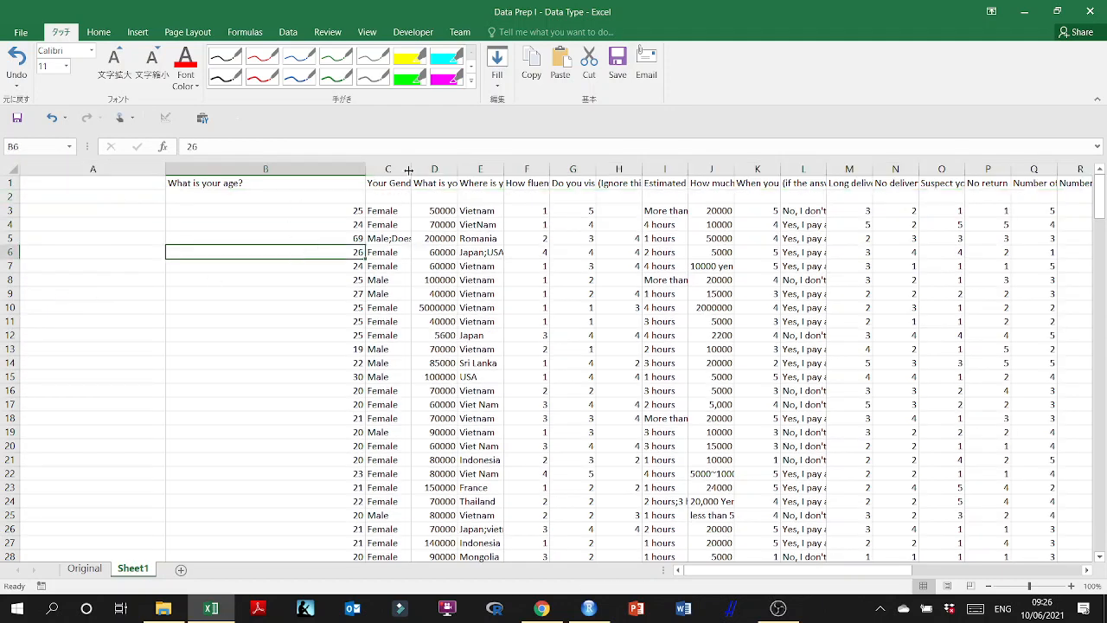
double_click(411, 168)
- Apply a bottom border and a top border to the blank row 2 on Sheet1
click(8, 196)
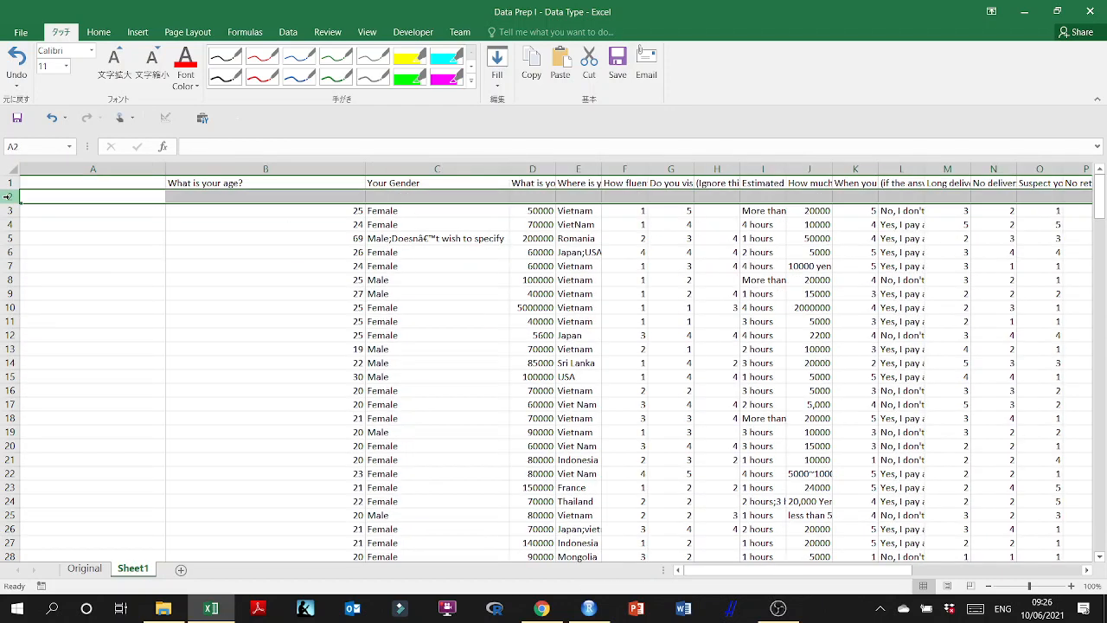
click(99, 32)
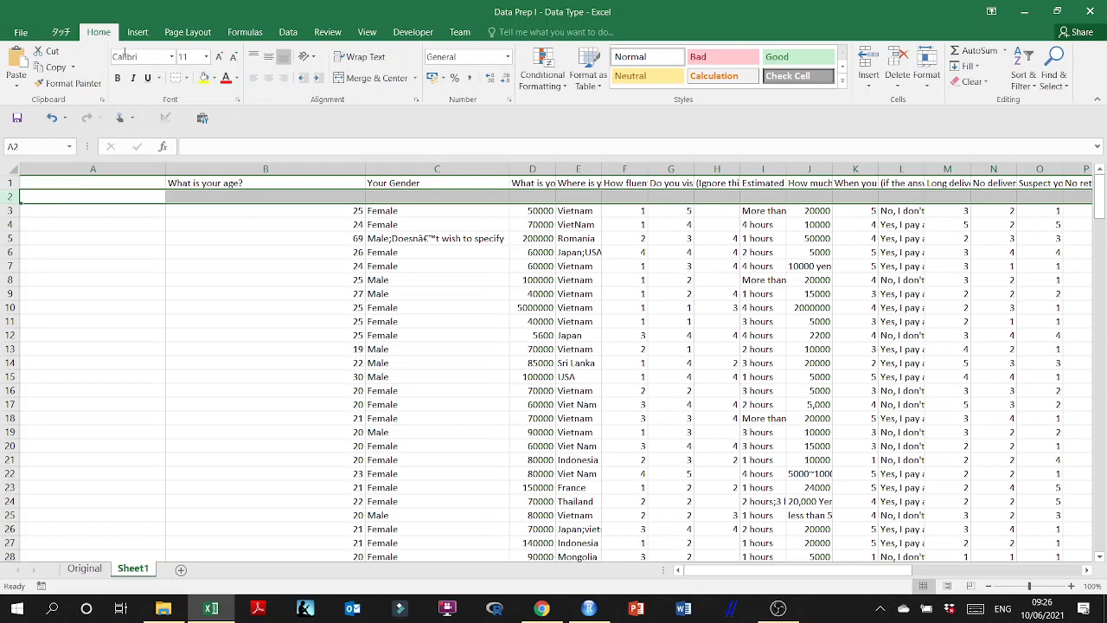
click(186, 79)
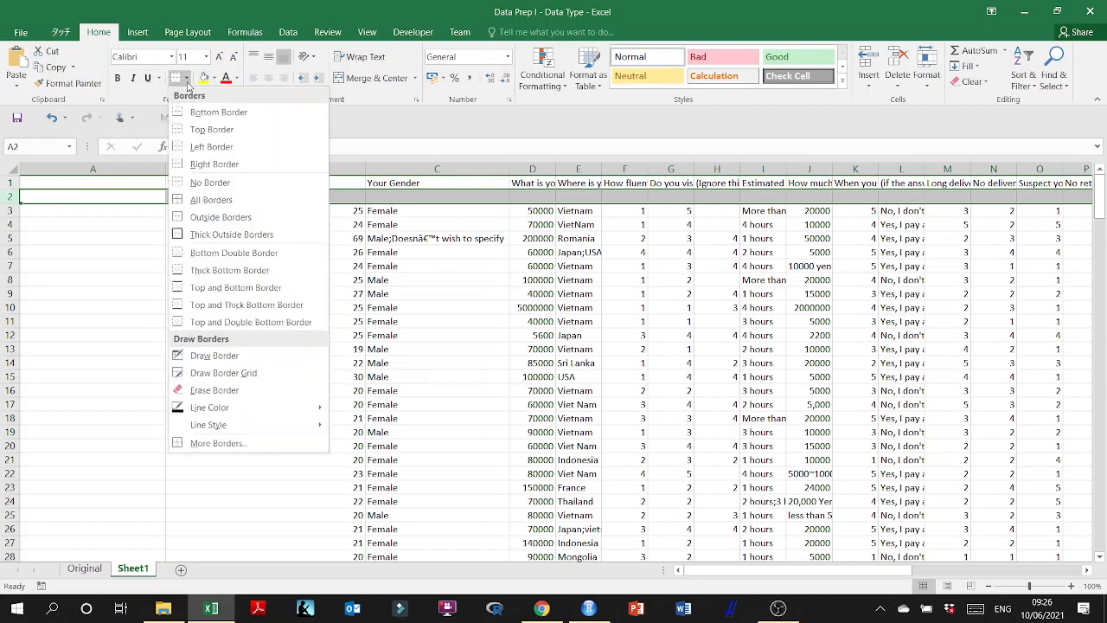
click(207, 113)
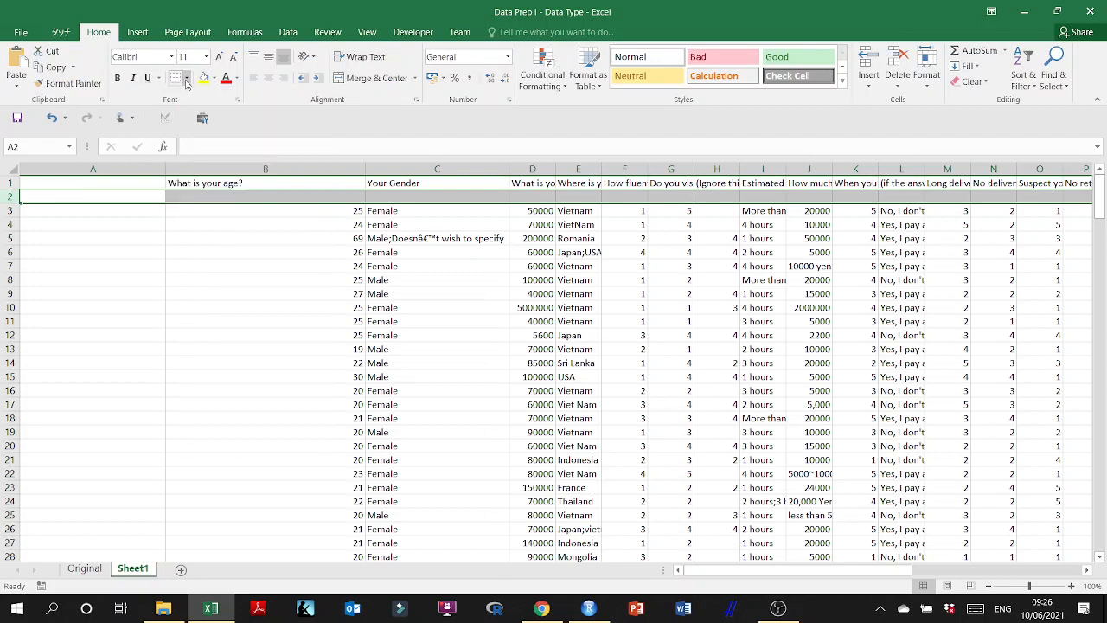
click(186, 80)
click(190, 130)
click(189, 238)
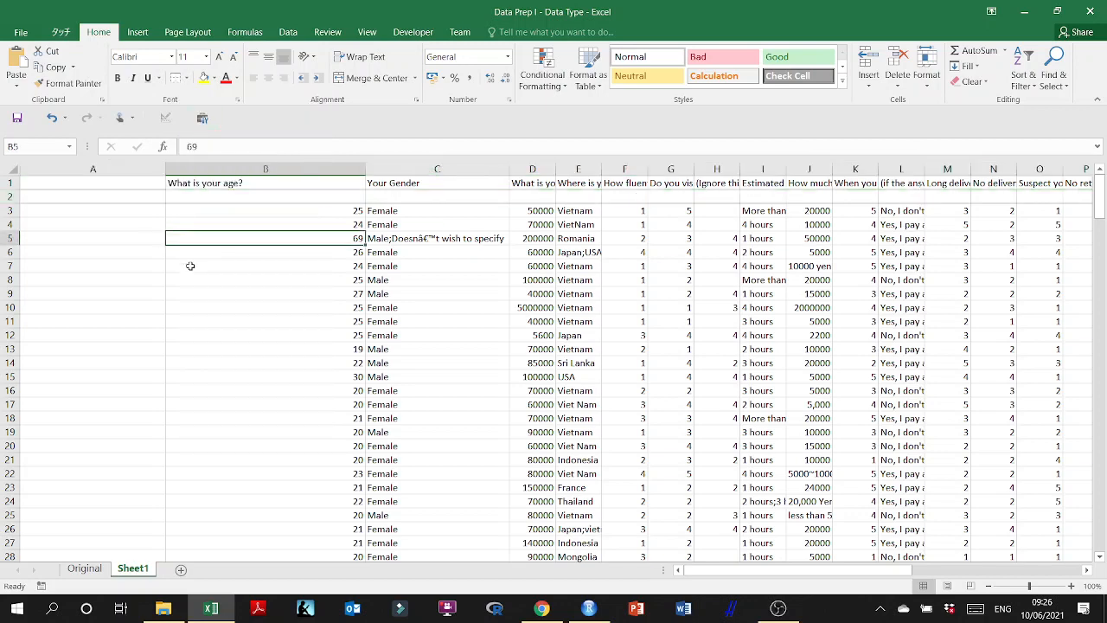
- Increase the height of the blank row 2 and centre its contents vertically and horizontally
drag(17, 209, 16, 216)
click(11, 206)
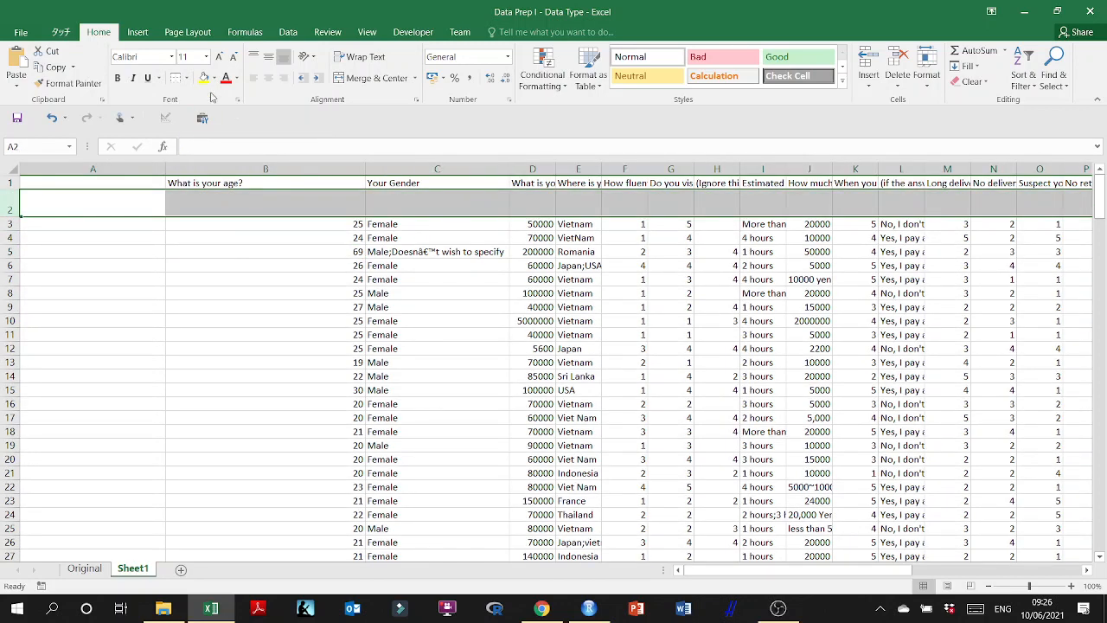
click(269, 58)
click(269, 78)
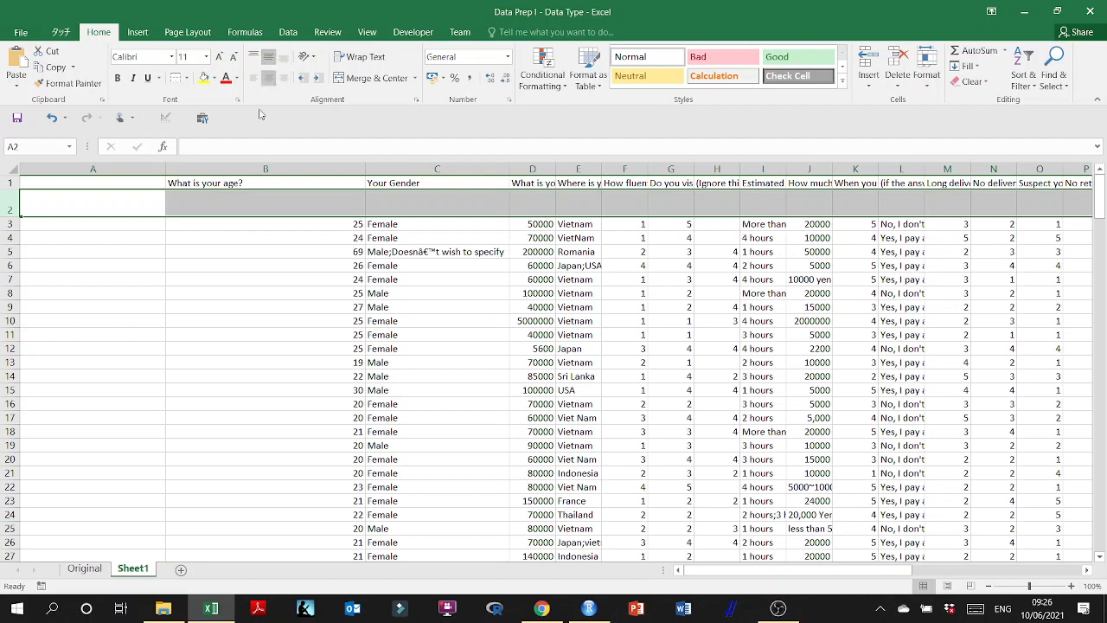
double_click(227, 202)
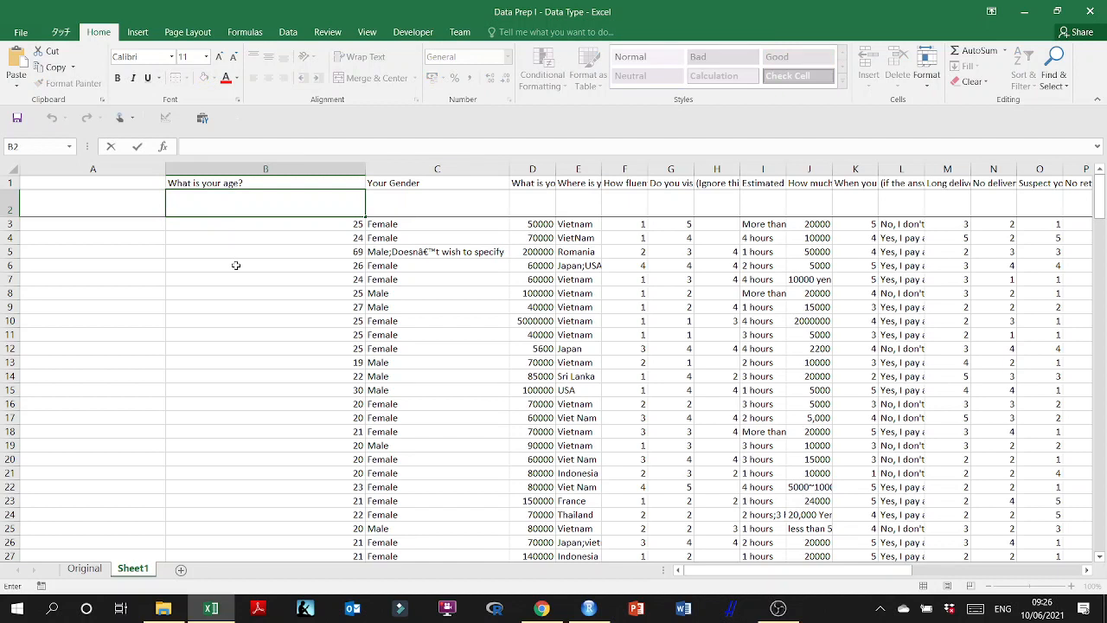
click(178, 182)
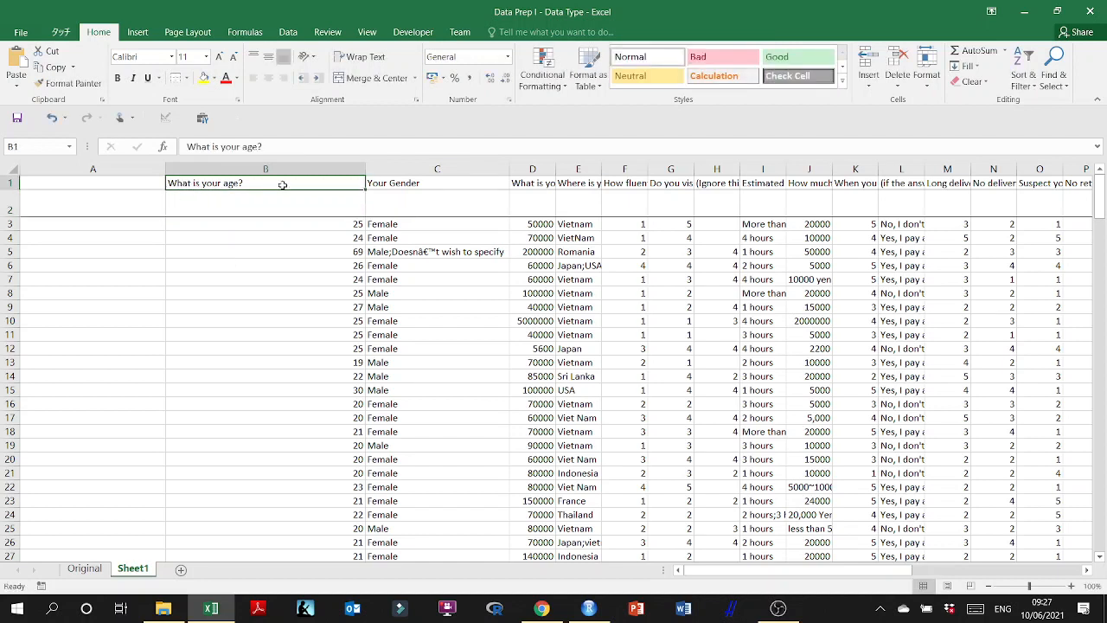
double_click(230, 206)
click(229, 330)
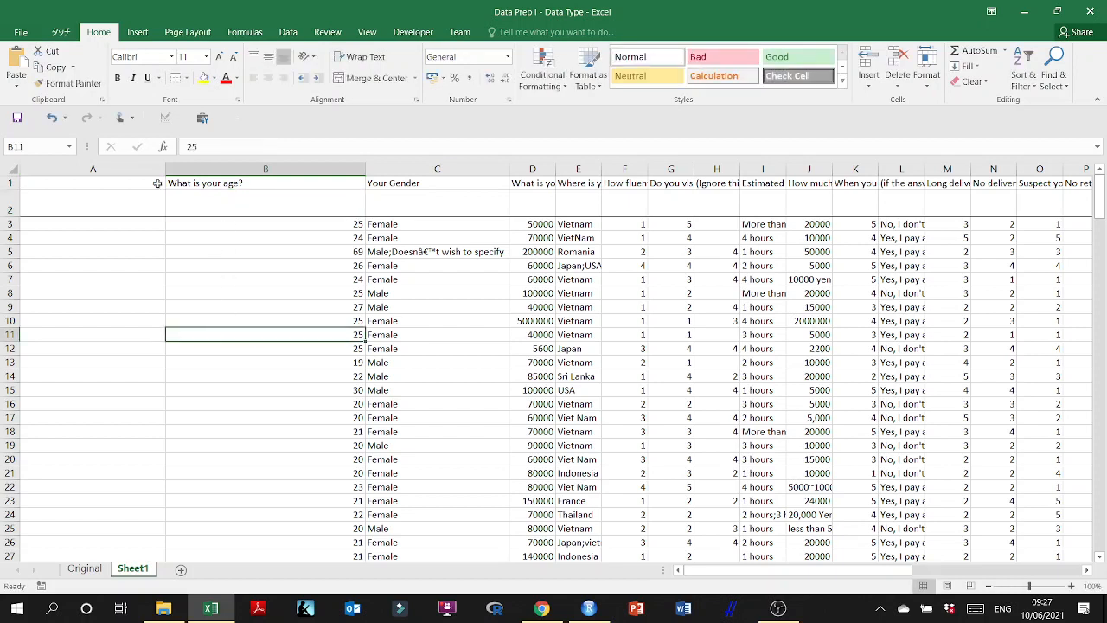
click(189, 202)
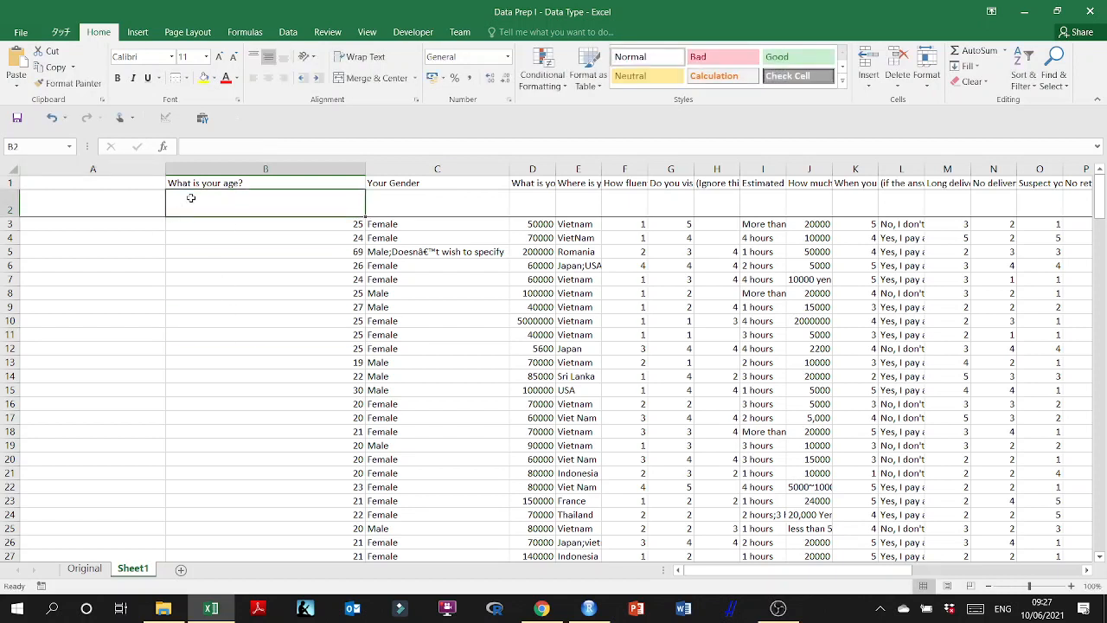
- Add a new worksheet after Sheet1 and name it Index of Variable
click(181, 571)
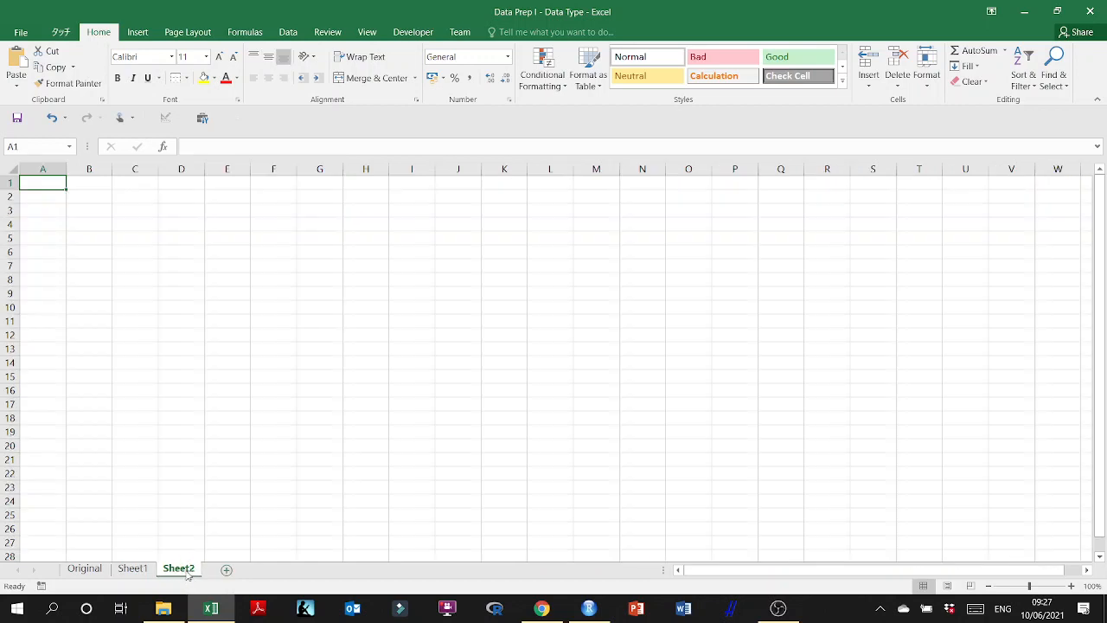
double_click(180, 571)
text(Ind)
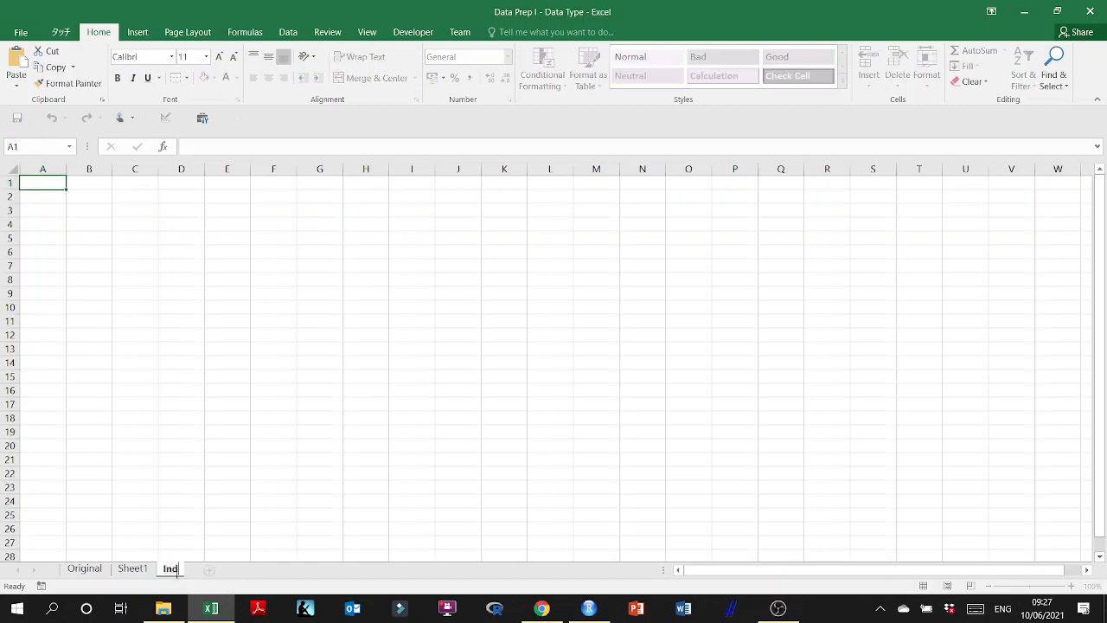
text(ex of Variable)
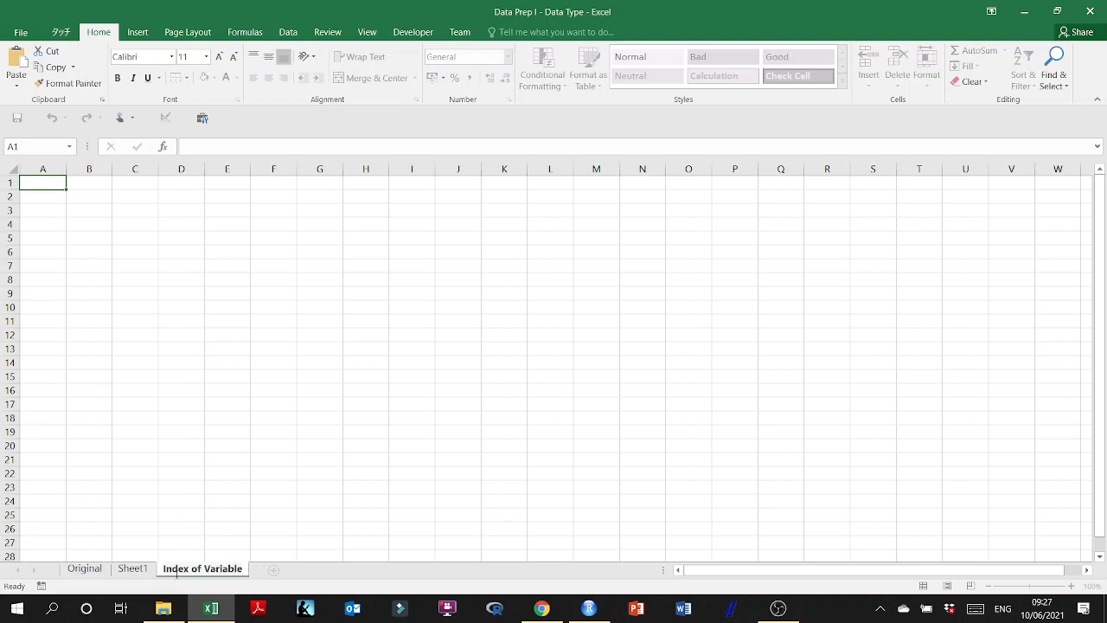
key(Return)
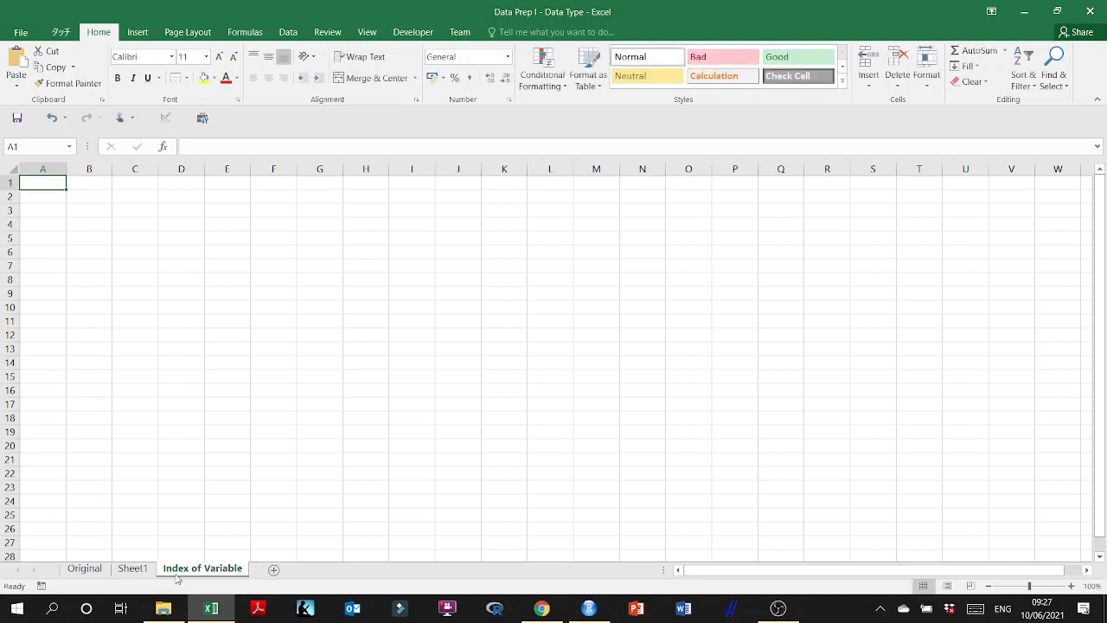
click(223, 433)
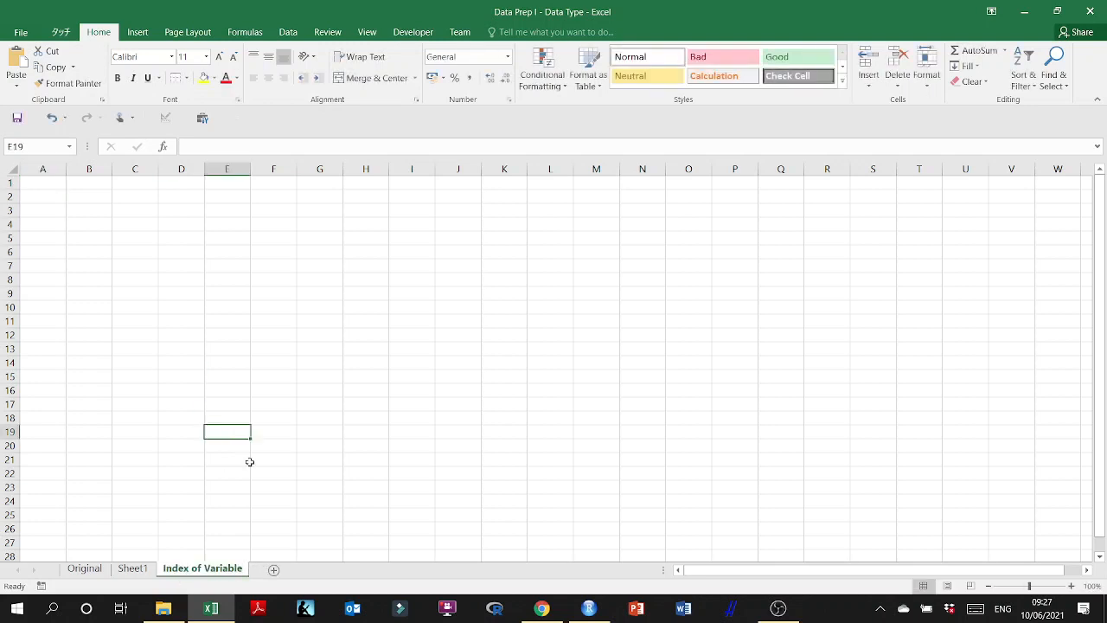
- Switch to File Explorer and check the Data Jun 2020 and 2020 spring Semester Academic Schedule workbooks in the student's 2019 Digital Marketing folder
click(181, 610)
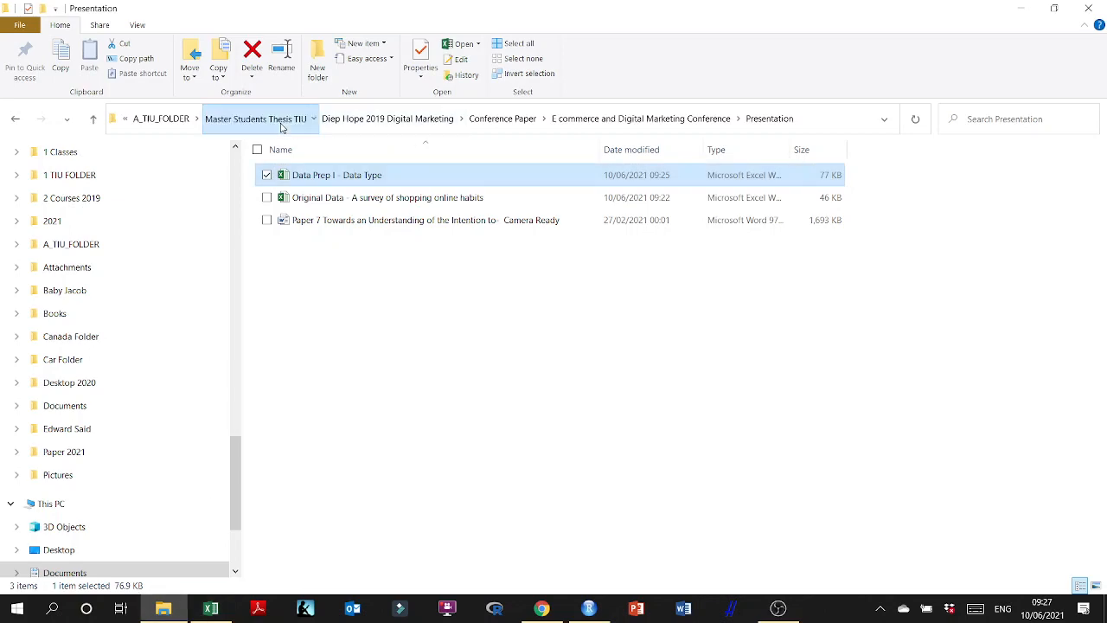
click(280, 126)
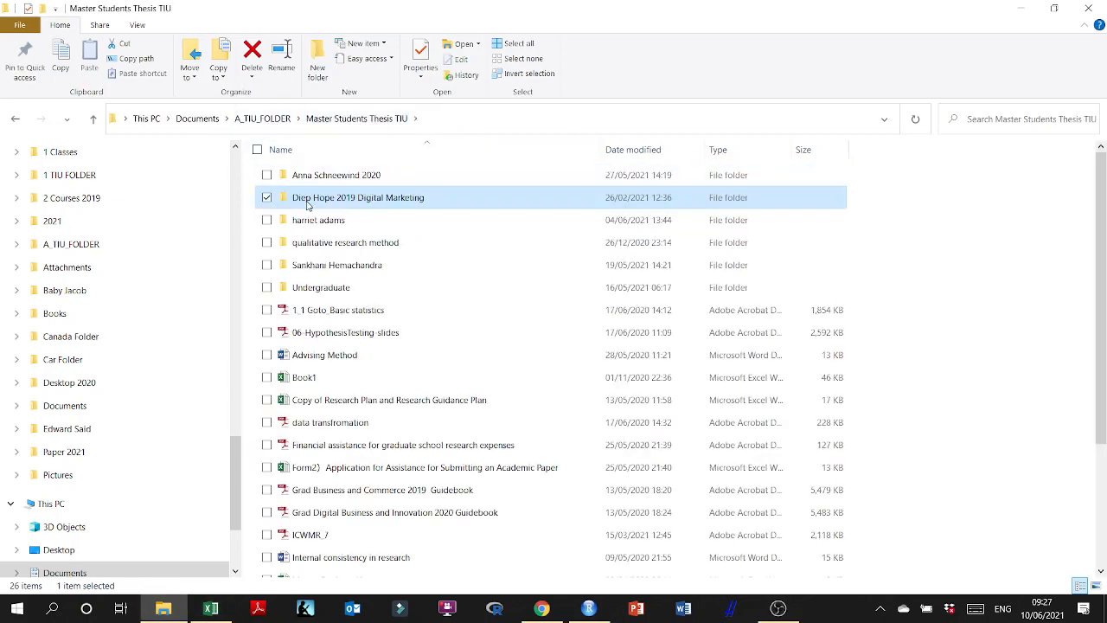
scroll(346, 354, down, 3)
scroll(372, 346, up, 3)
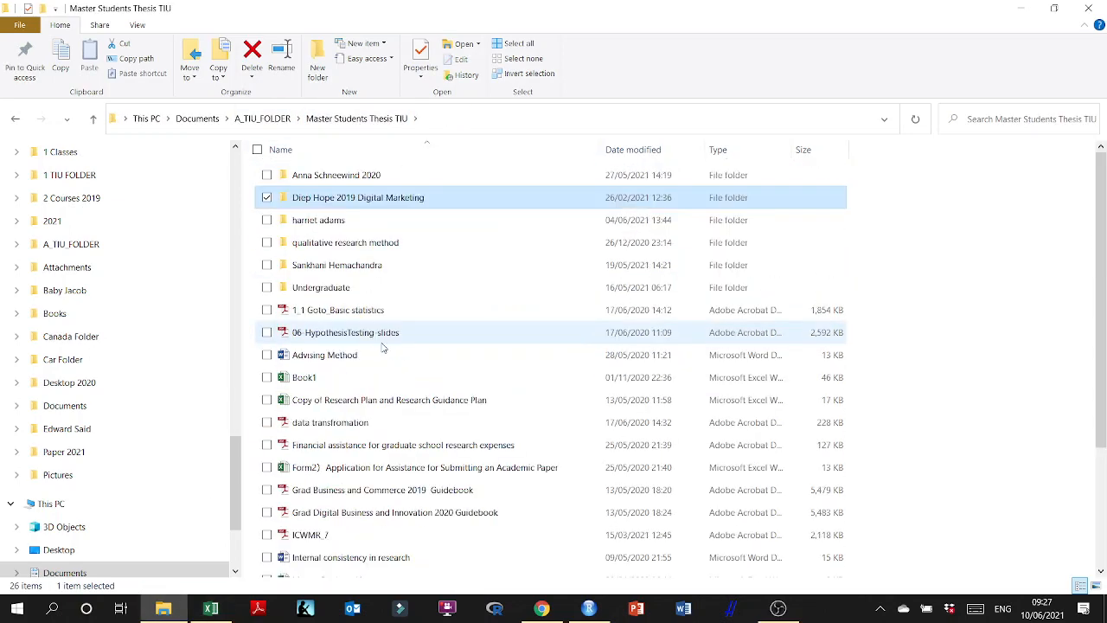
double_click(365, 199)
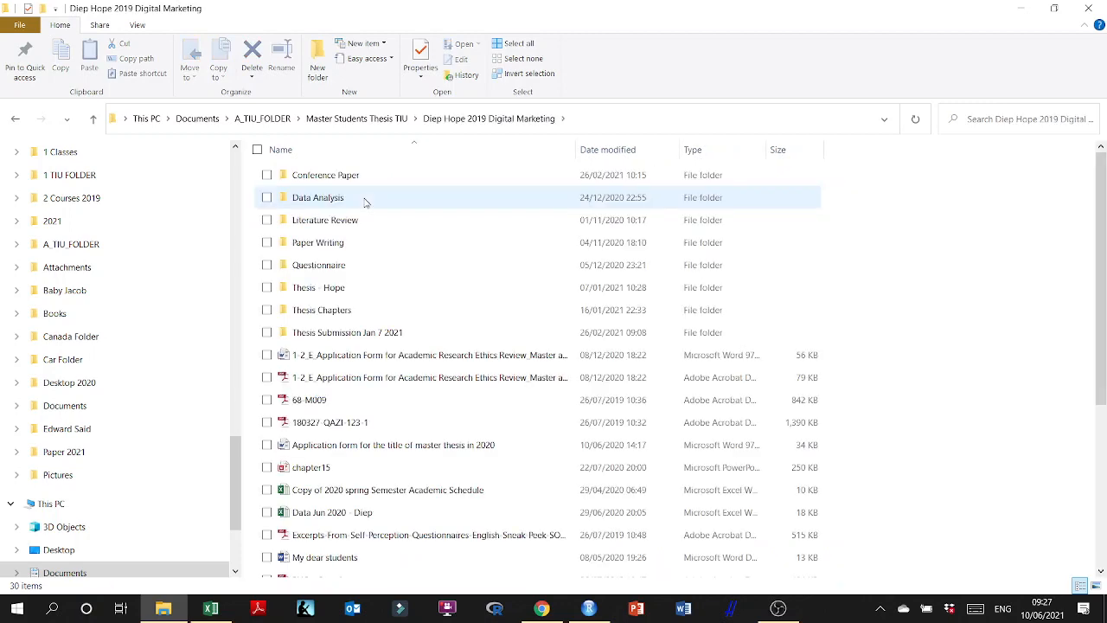
scroll(363, 251, down, 4)
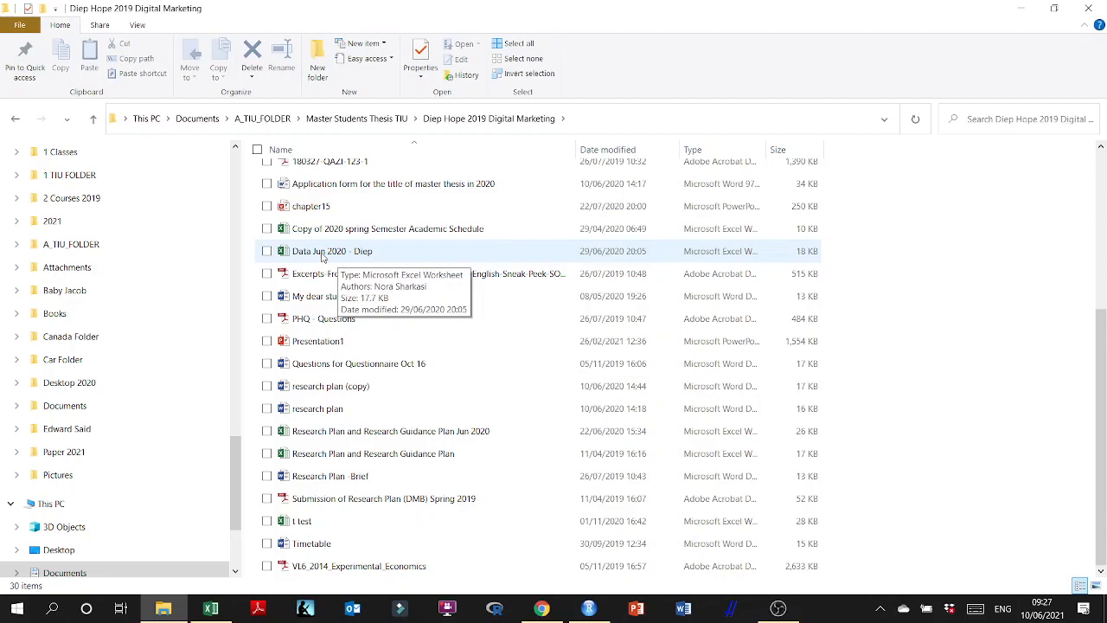
double_click(322, 251)
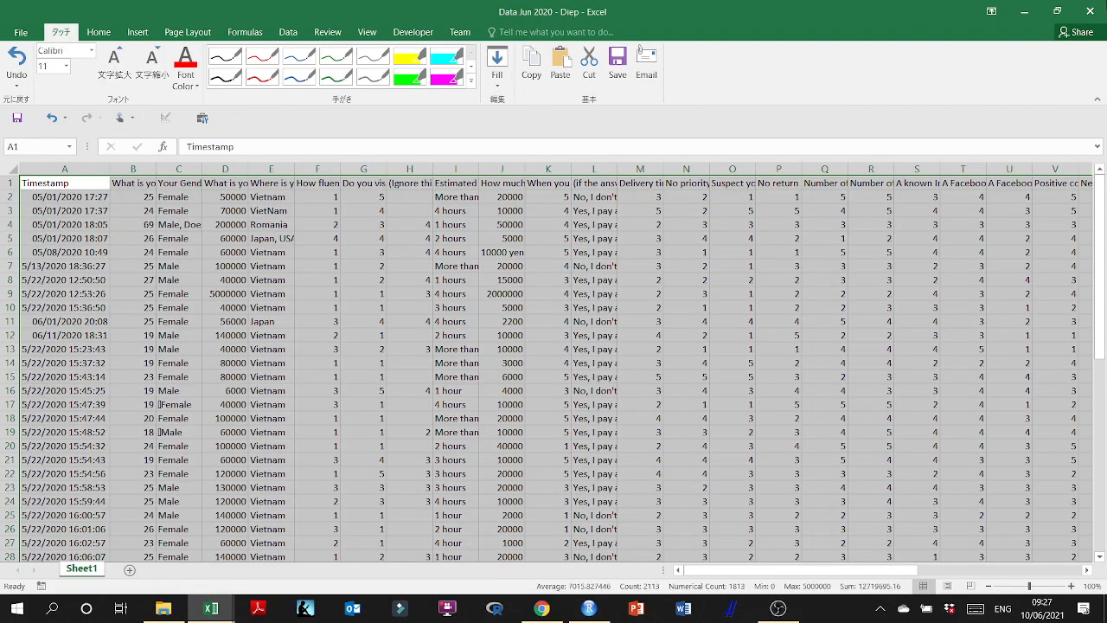
click(1090, 12)
click(171, 610)
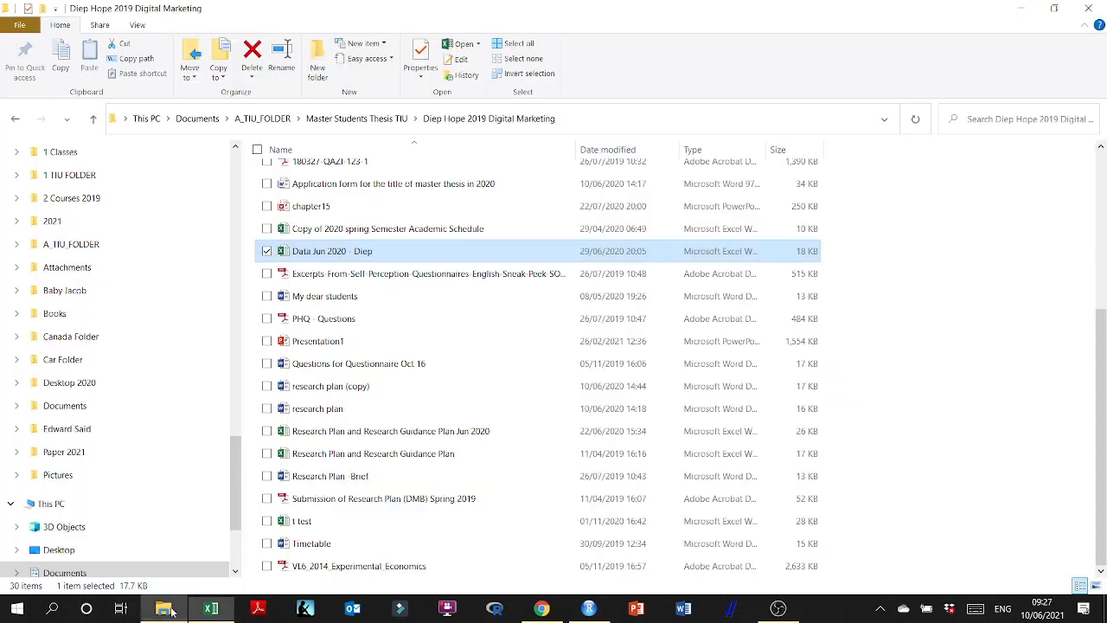
double_click(318, 228)
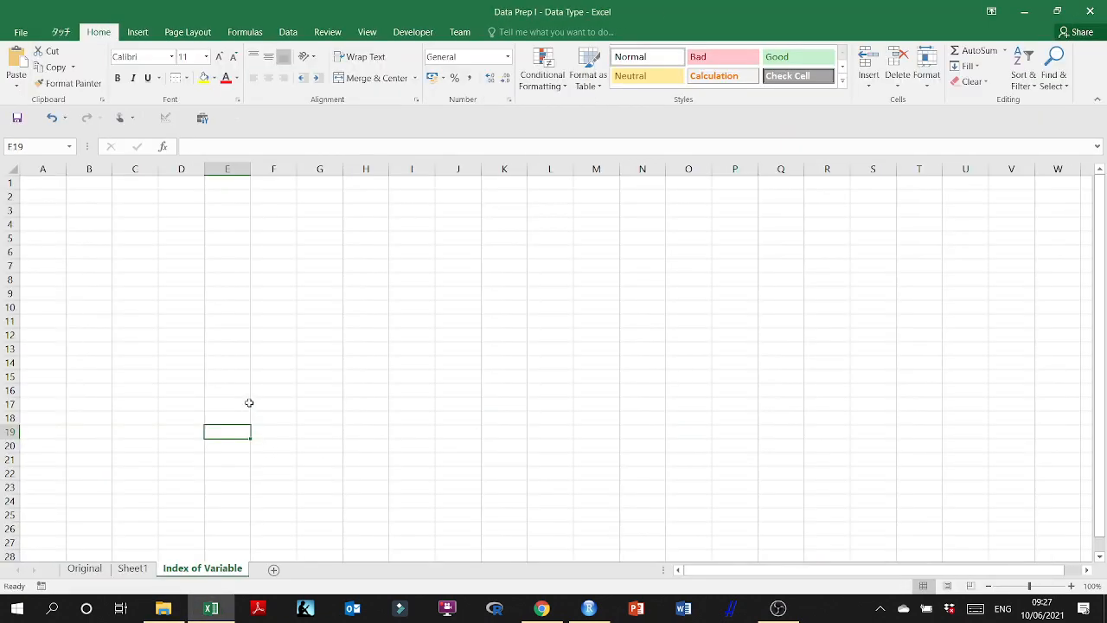
- Open the Var List workbook from the DataFilesOct2020 folder within Data Analysis and review its list of variable names
click(163, 609)
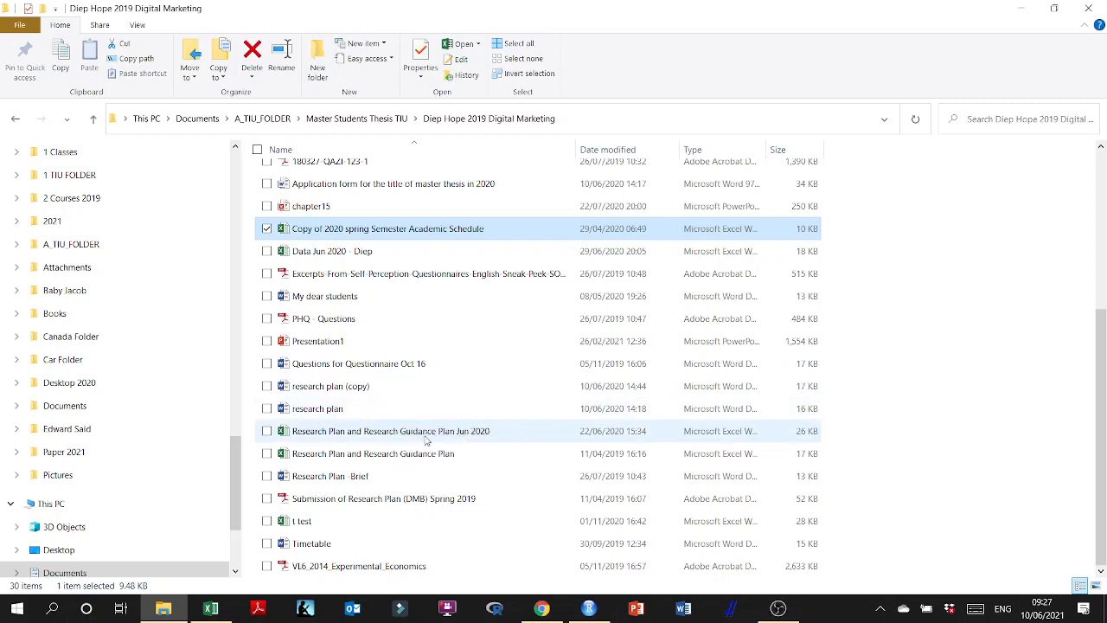
scroll(395, 432, up, 4)
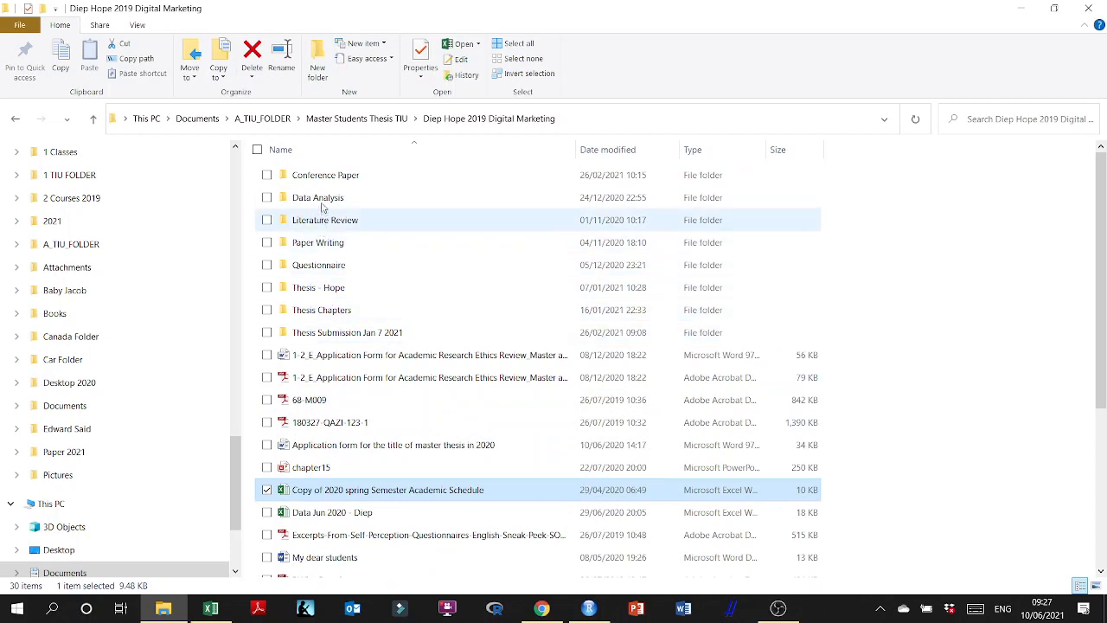
double_click(320, 198)
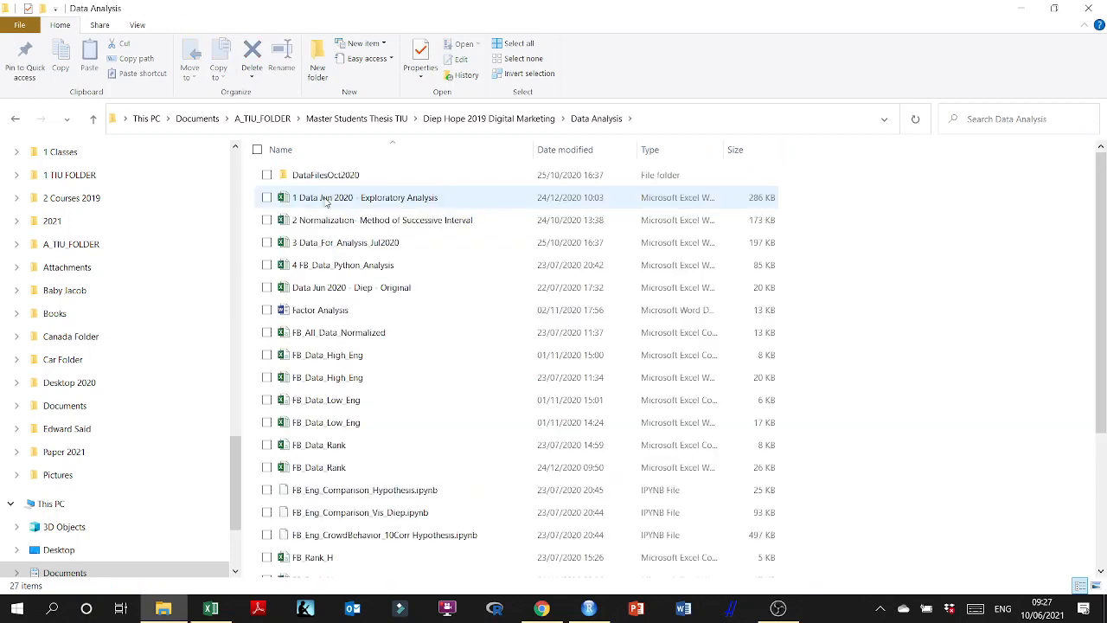
click(331, 180)
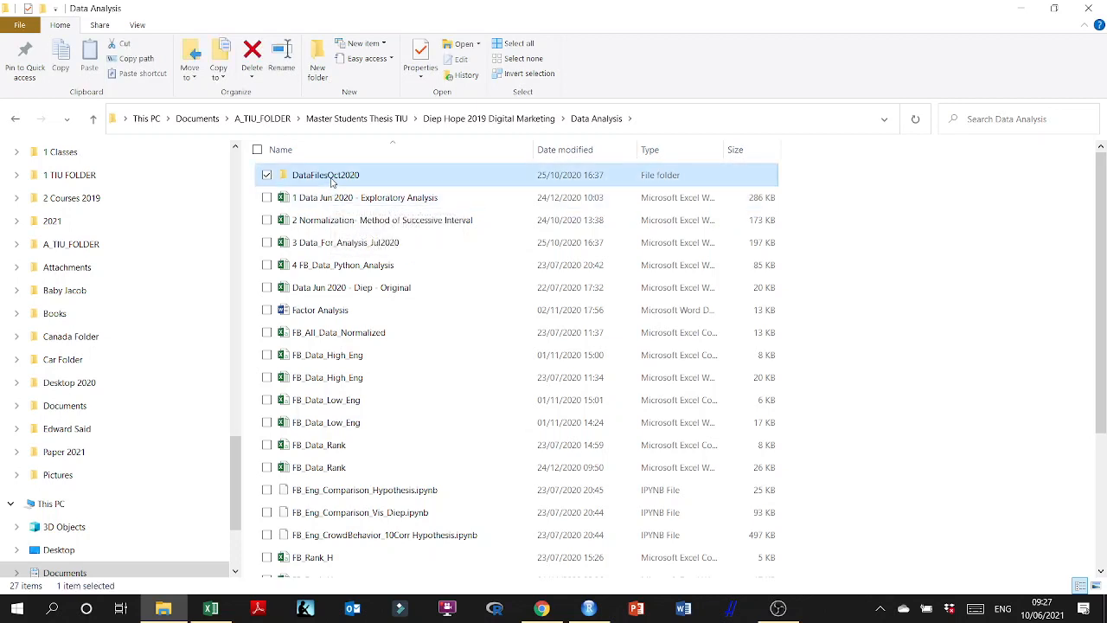
double_click(331, 179)
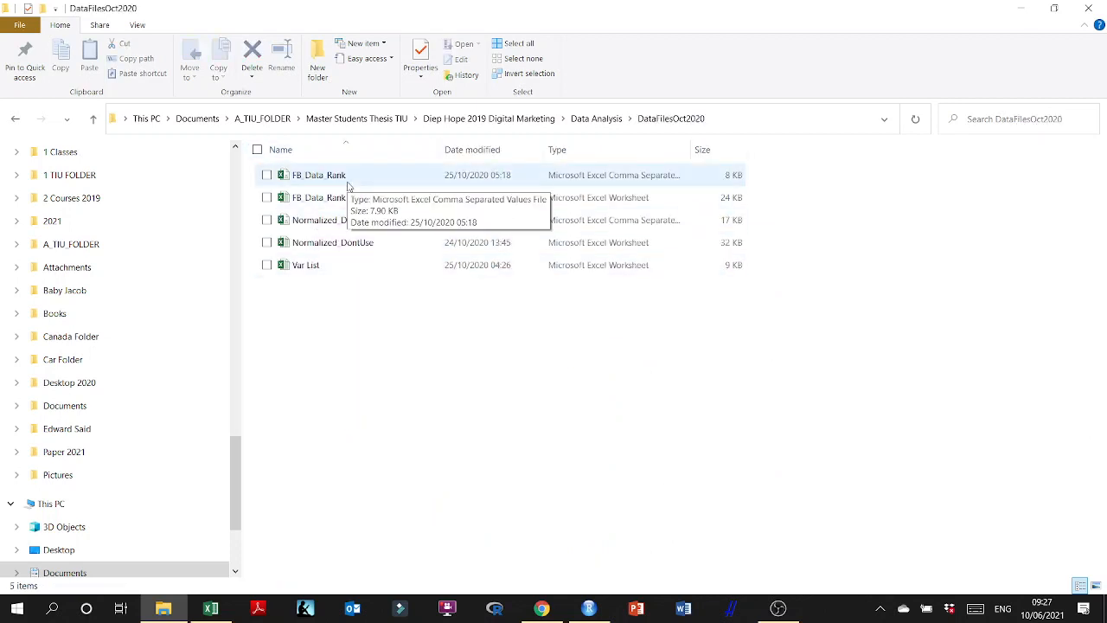
double_click(316, 266)
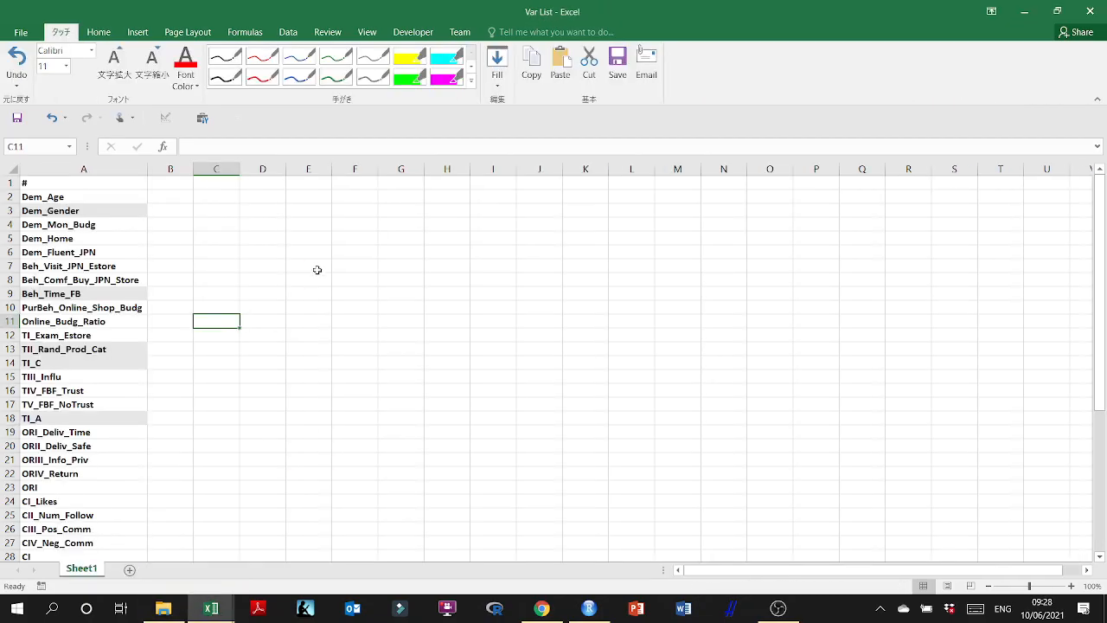
scroll(210, 444, down, 6)
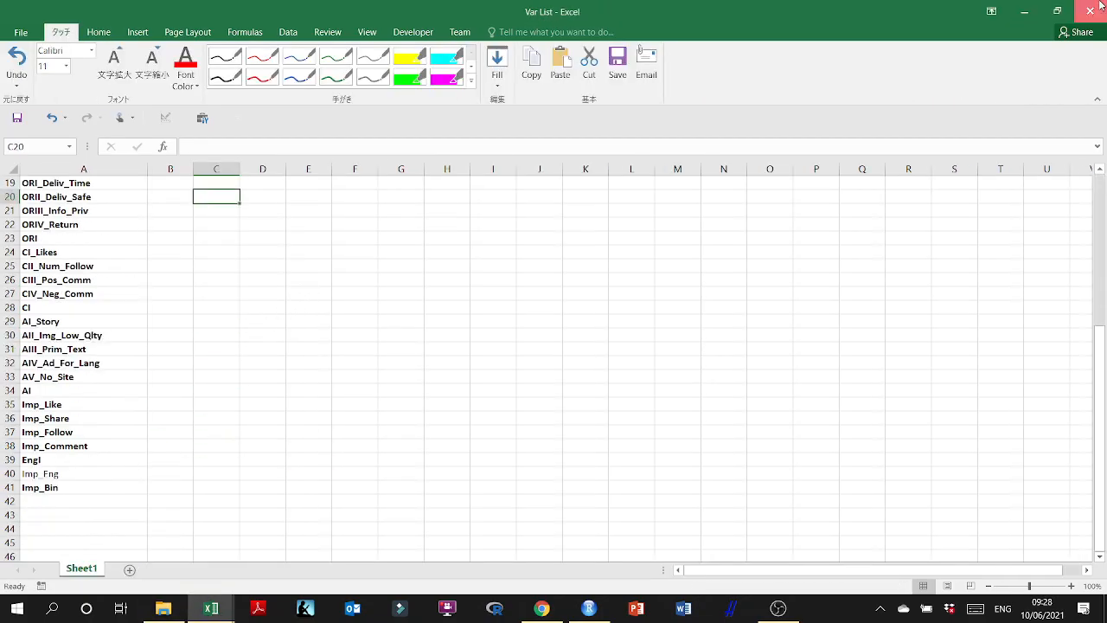
- Leave the Var List workbook and open 1 Data Jun 2020 - Exploratory Analysis from the Data Analysis folder, dismissing the circular reference warning
key(alt+Tab)
click(1024, 11)
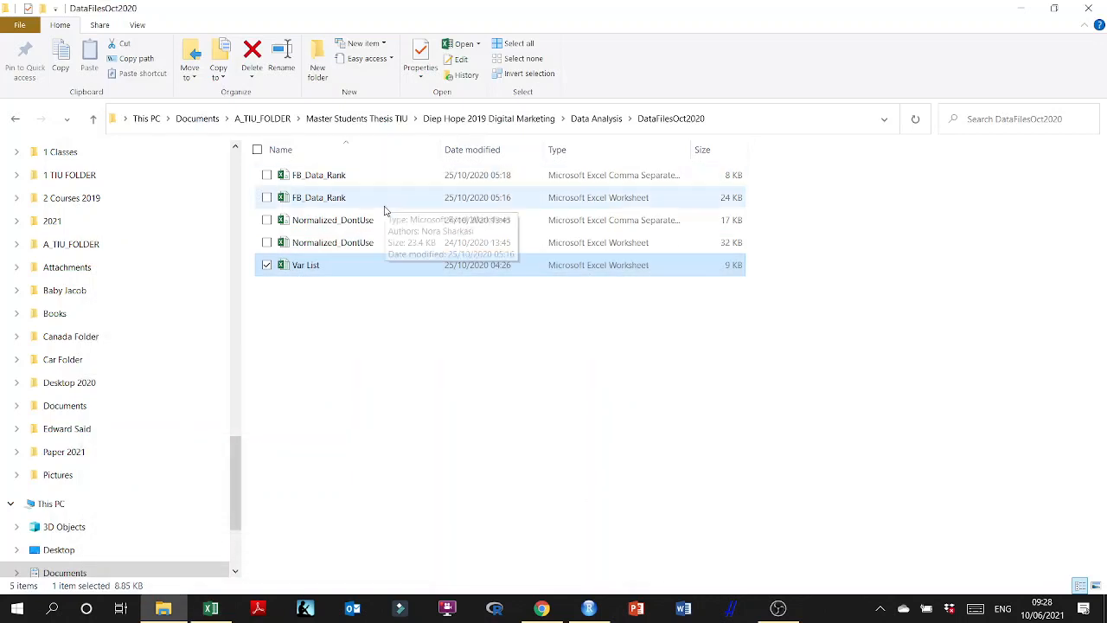
click(573, 115)
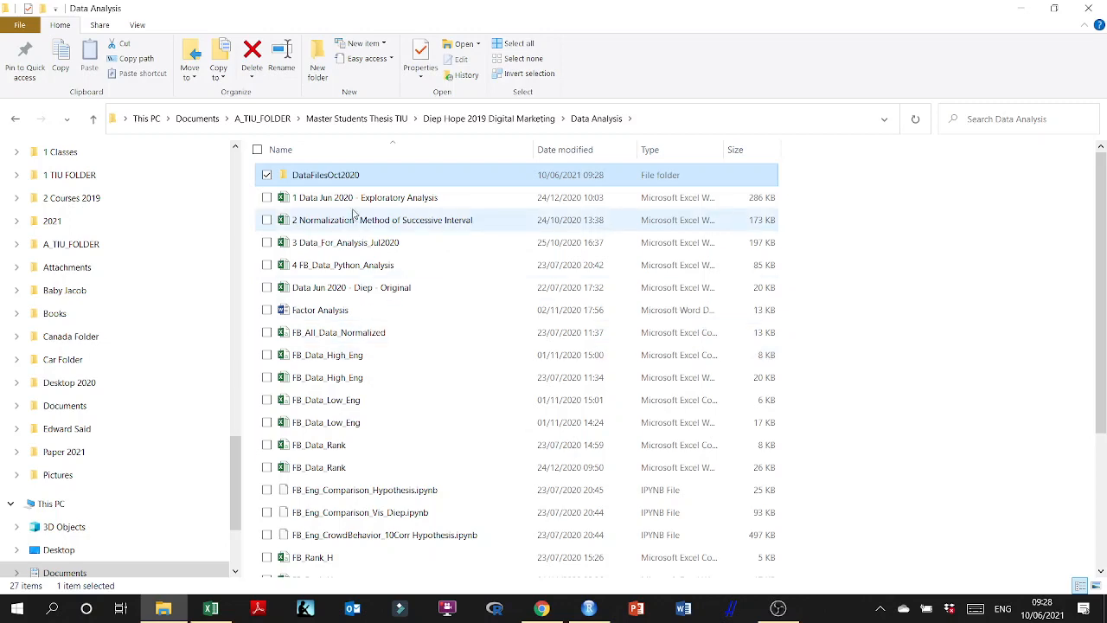
double_click(353, 198)
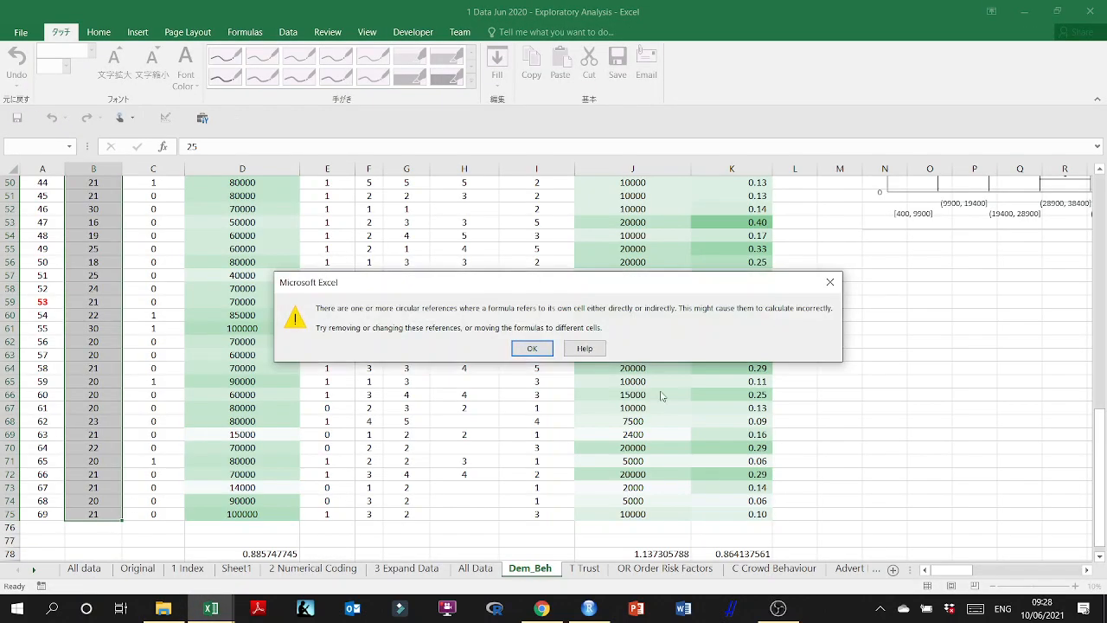
click(532, 348)
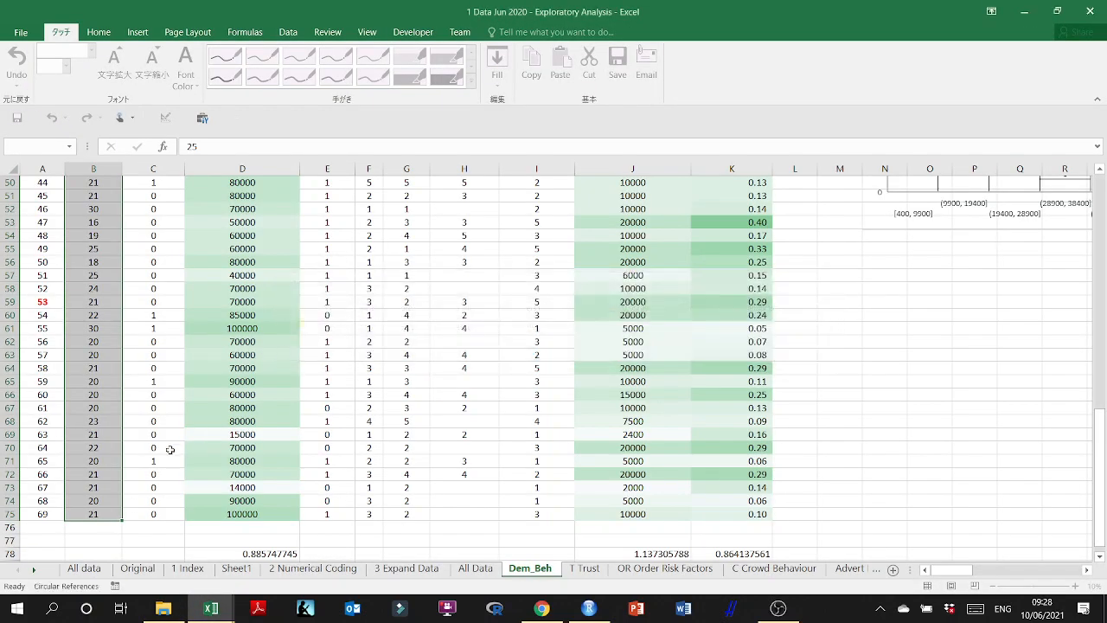
- Show the 1 Index sheet and check its notes and column headings starting from the first row
click(187, 568)
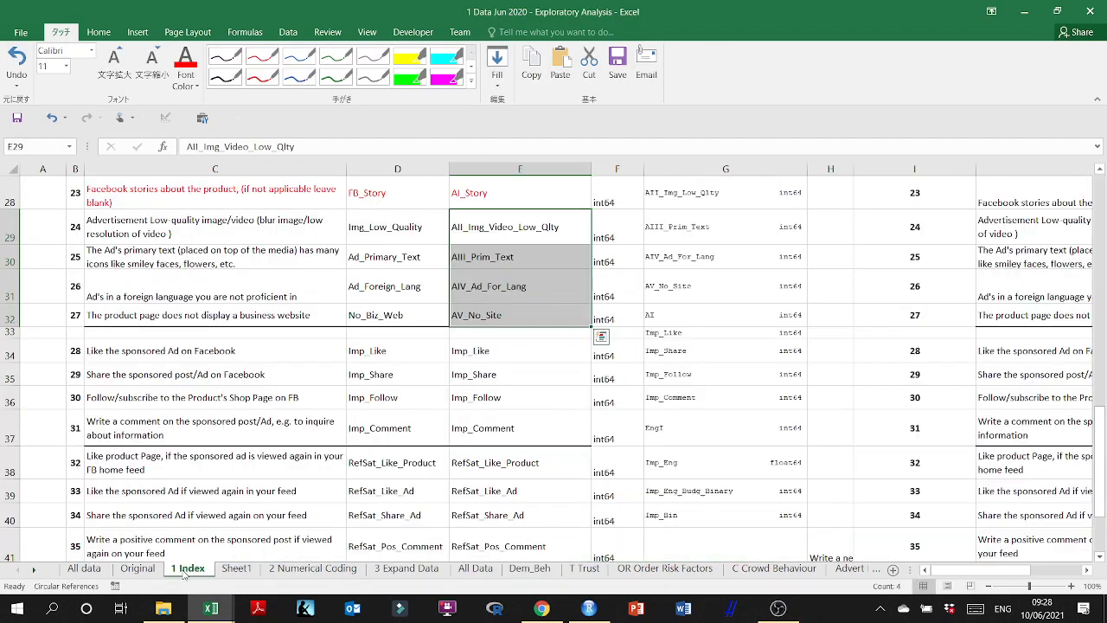
click(486, 243)
scroll(486, 245, up, 9)
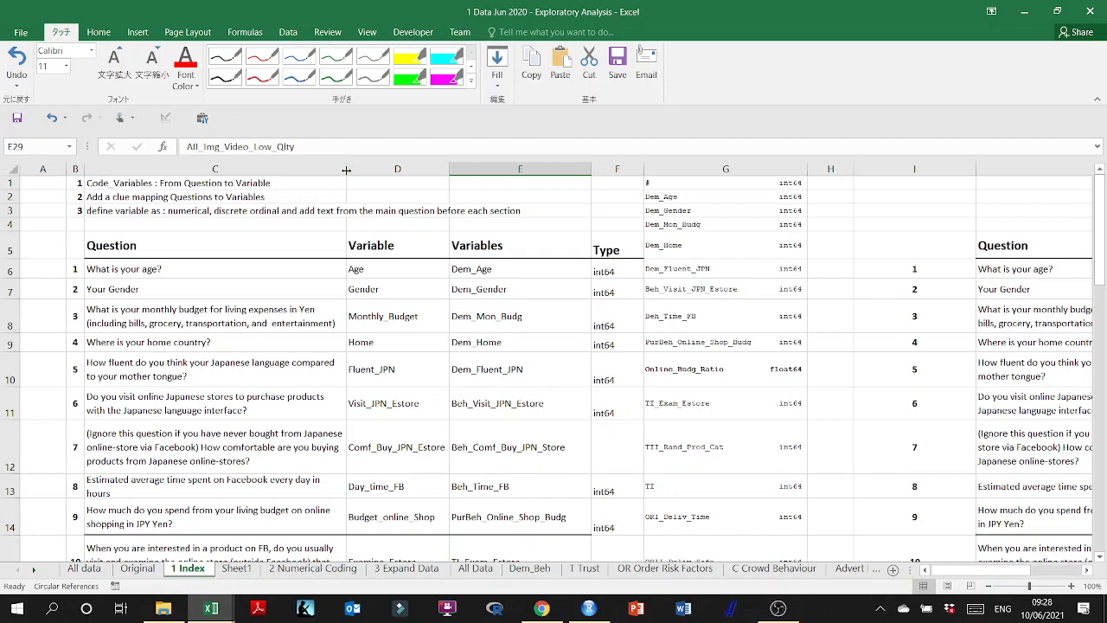
click(116, 186)
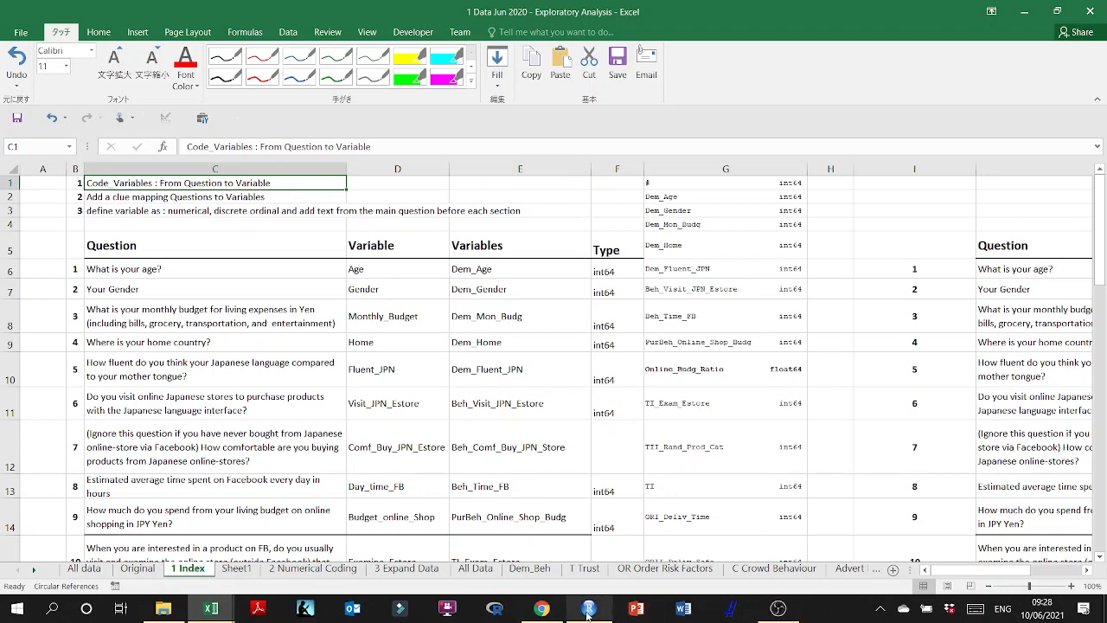
- Switch to the Data Prep I - Data Type workbook and label Sheet1 cells A1 and A2 as Question and Variable
click(222, 614)
click(134, 545)
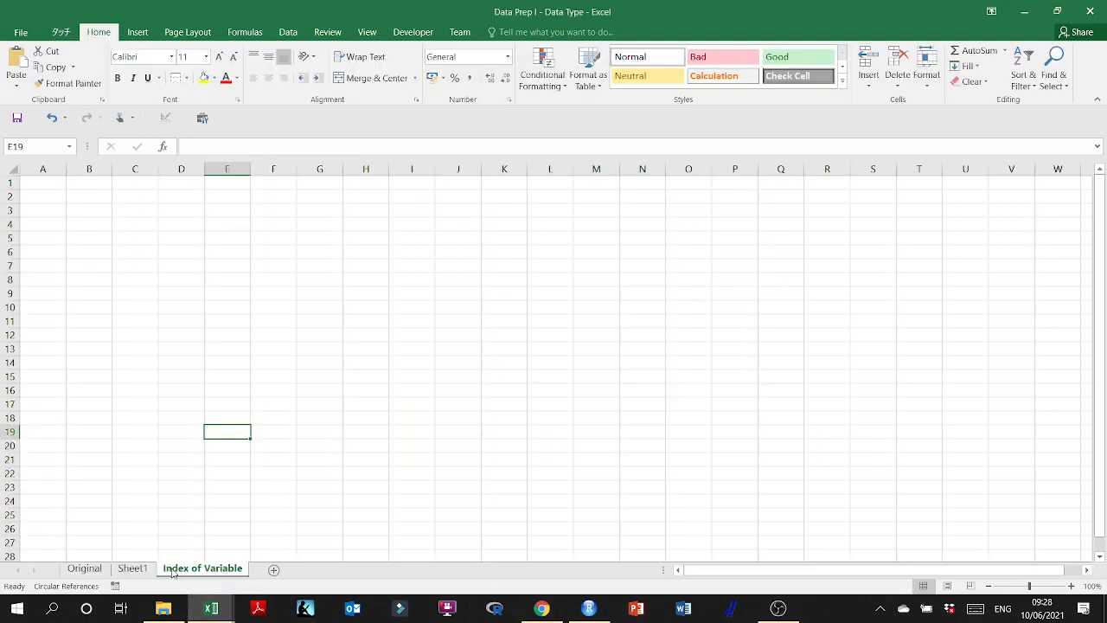
click(133, 568)
click(208, 181)
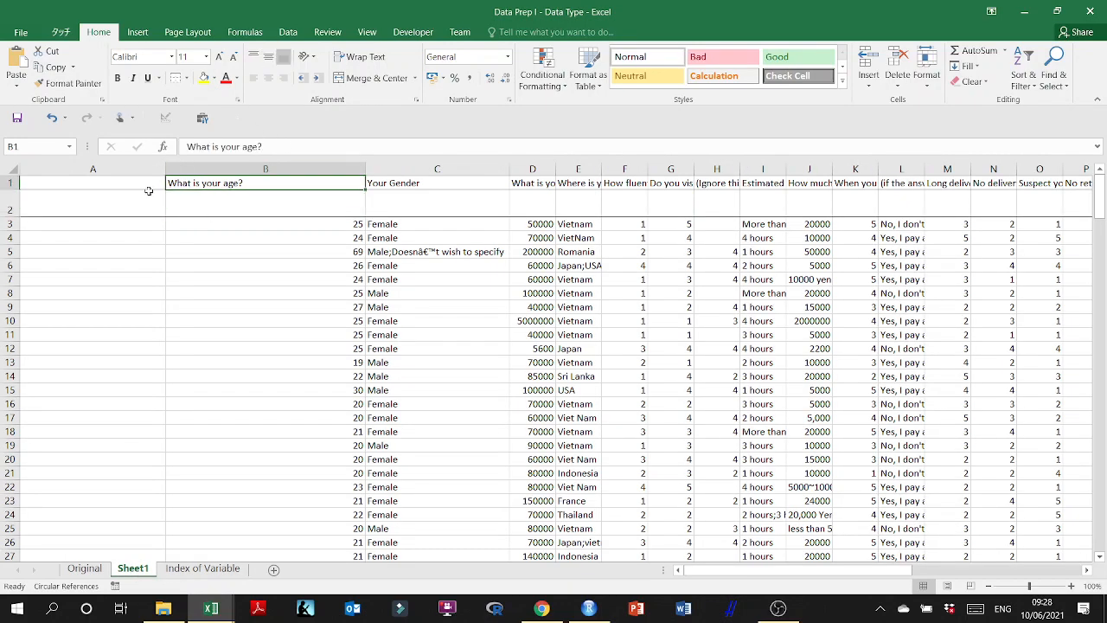
click(123, 191)
text(Que)
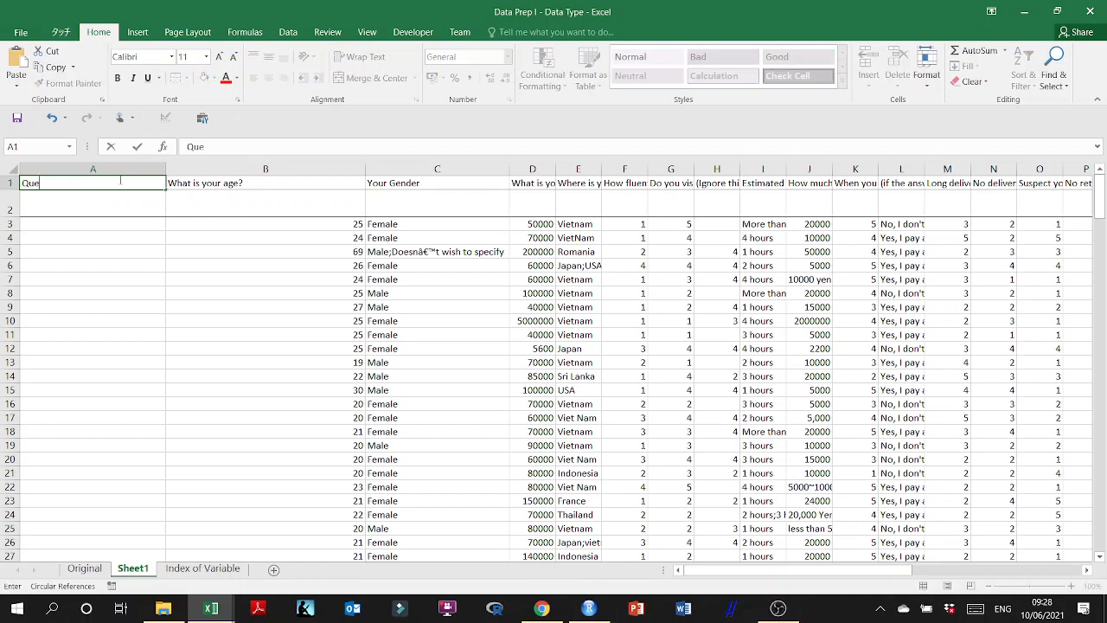
text(stion)
key(Return)
text(Var)
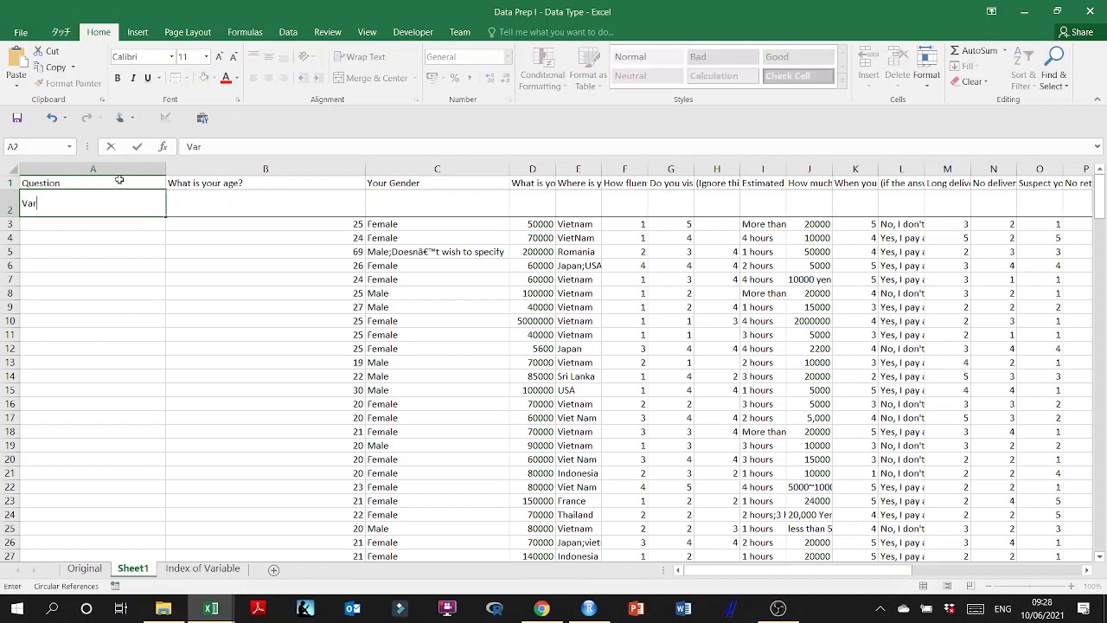
text(iable)
key(Return)
- Make the Question and Variable labels in A1:A2 bold
drag(117, 179, 115, 212)
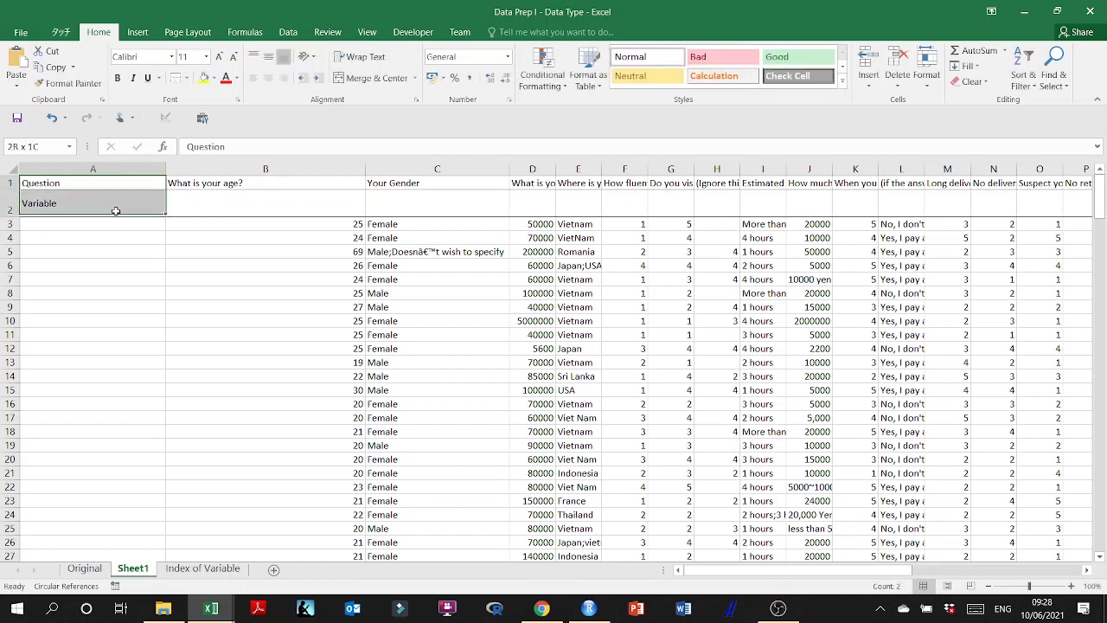
key(ctrl+b)
click(119, 253)
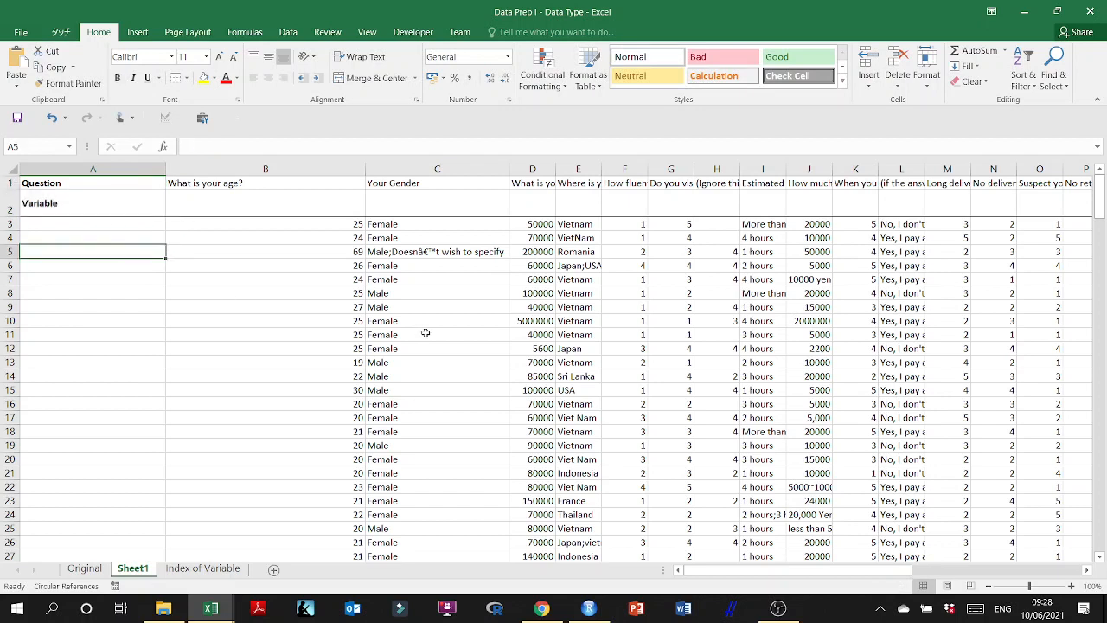
- Switch to the Exploratory Analysis workbook and examine the Question, Variable, Variables and Type columns of the 1 Index sheet
mouse_move(542, 614)
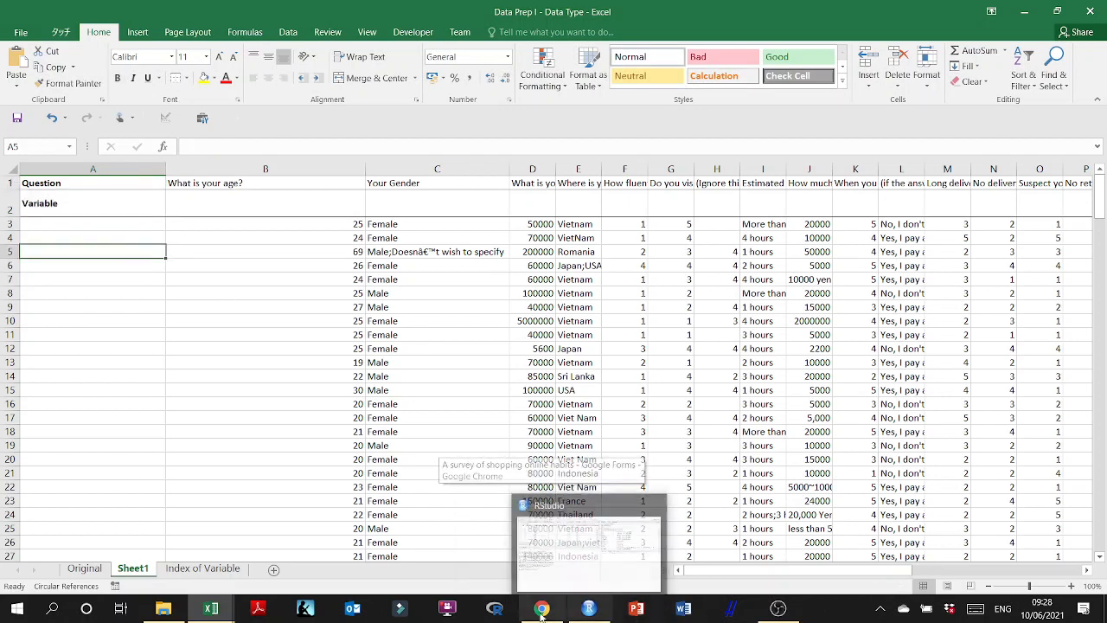
mouse_move(213, 607)
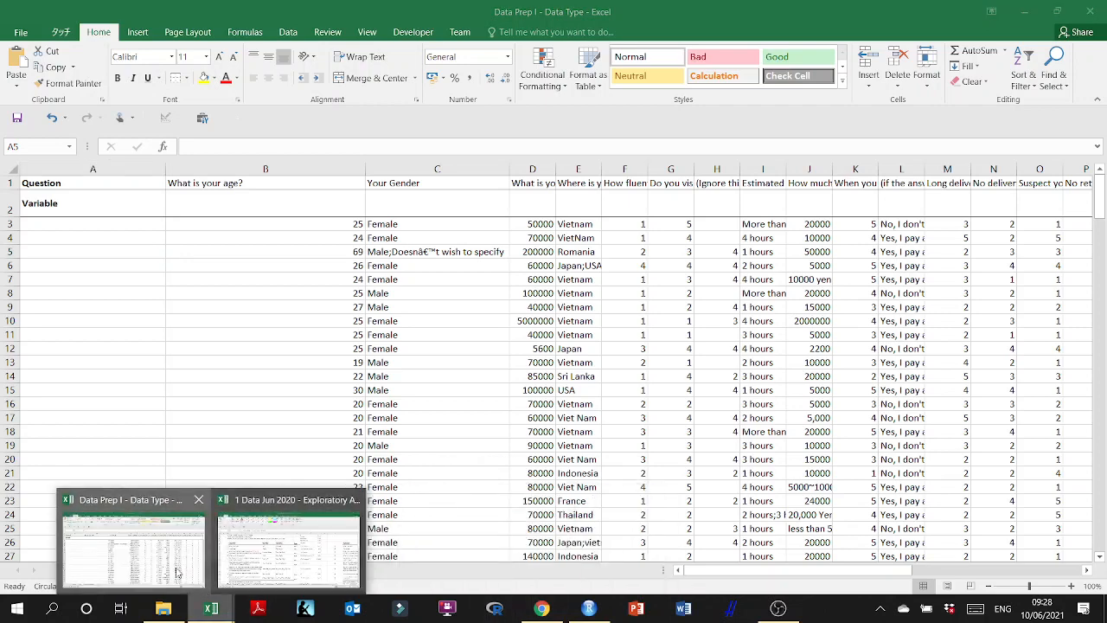
click(245, 554)
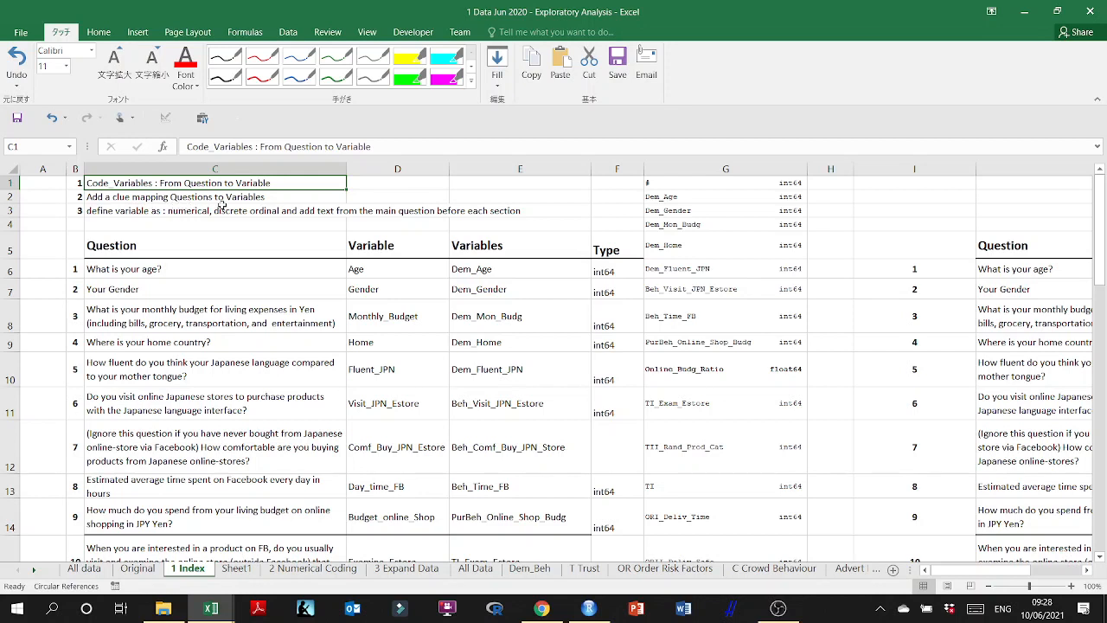
click(149, 248)
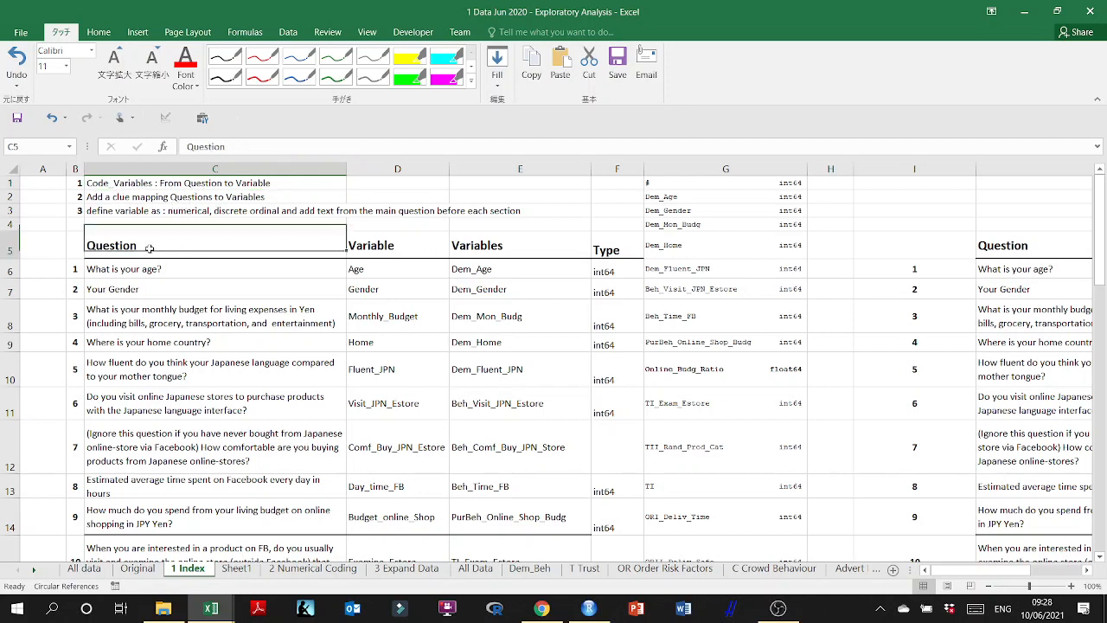
click(372, 247)
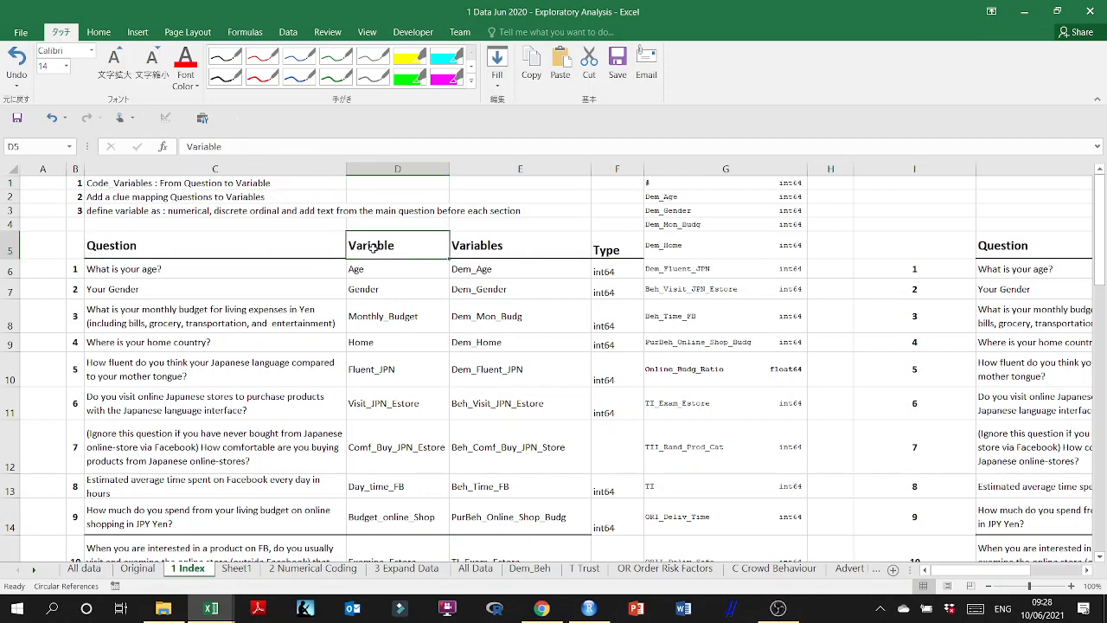
click(480, 247)
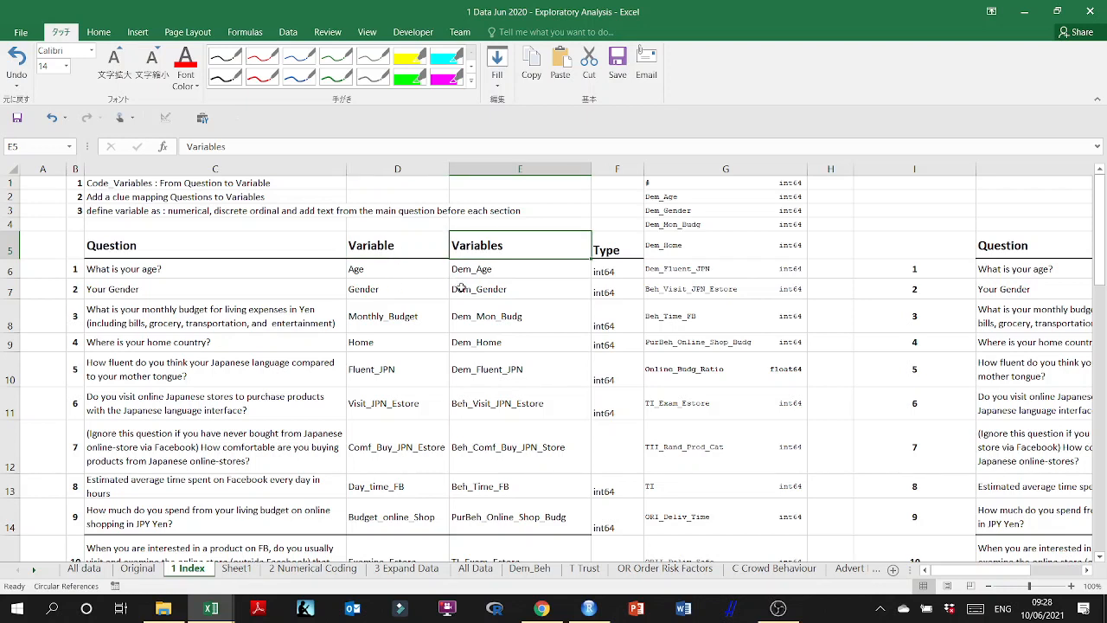
click(472, 269)
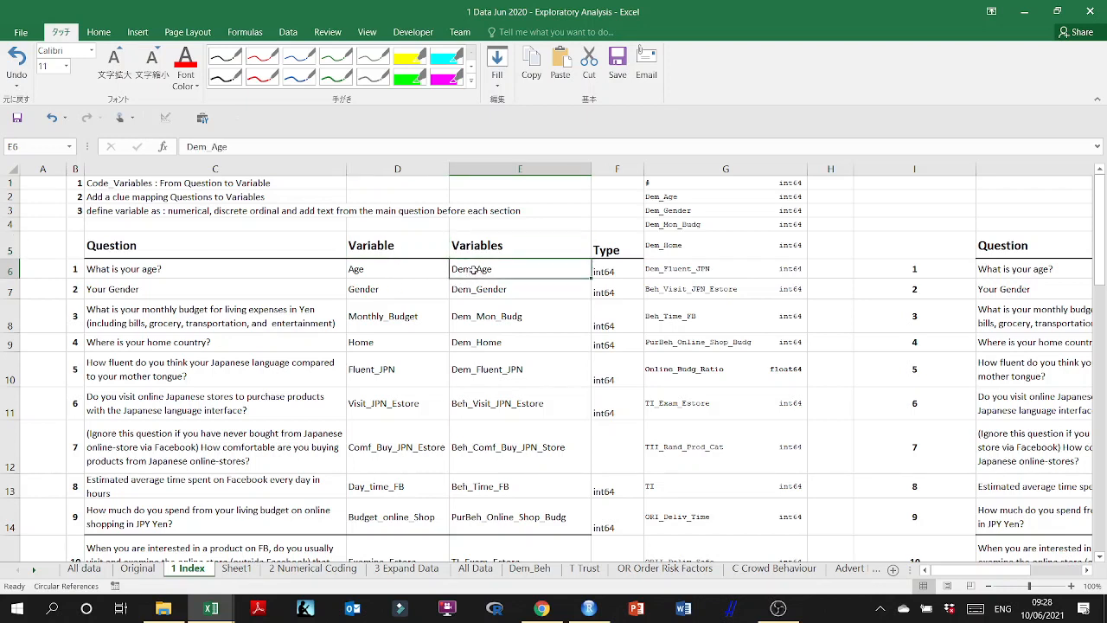
click(590, 605)
click(591, 606)
click(601, 269)
scroll(605, 420, down, 12)
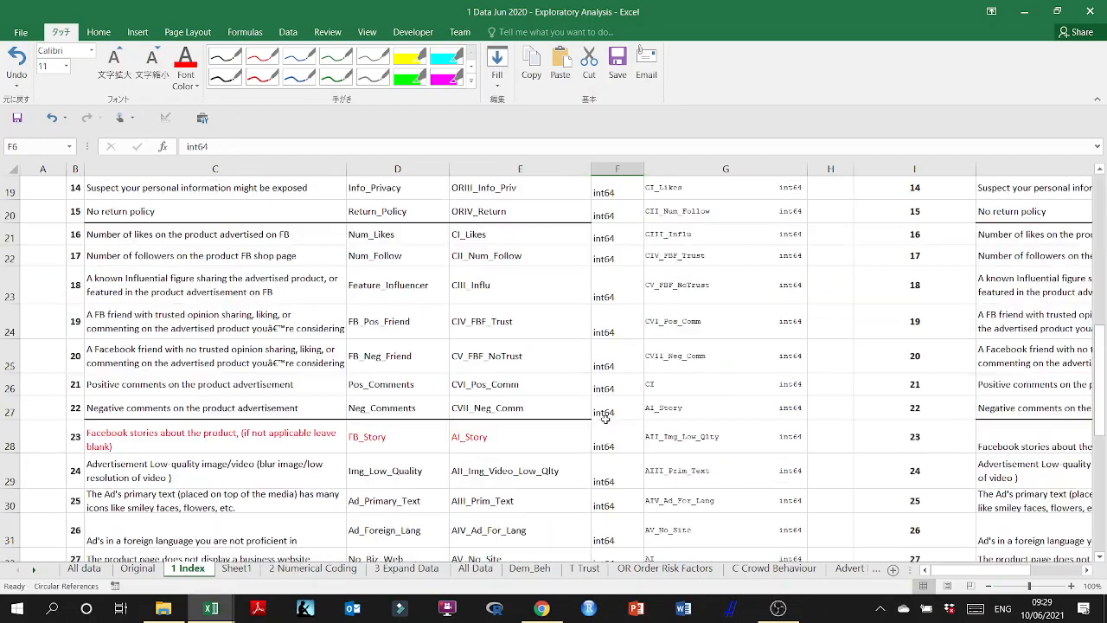
scroll(608, 401, up, 12)
scroll(609, 400, up, 2)
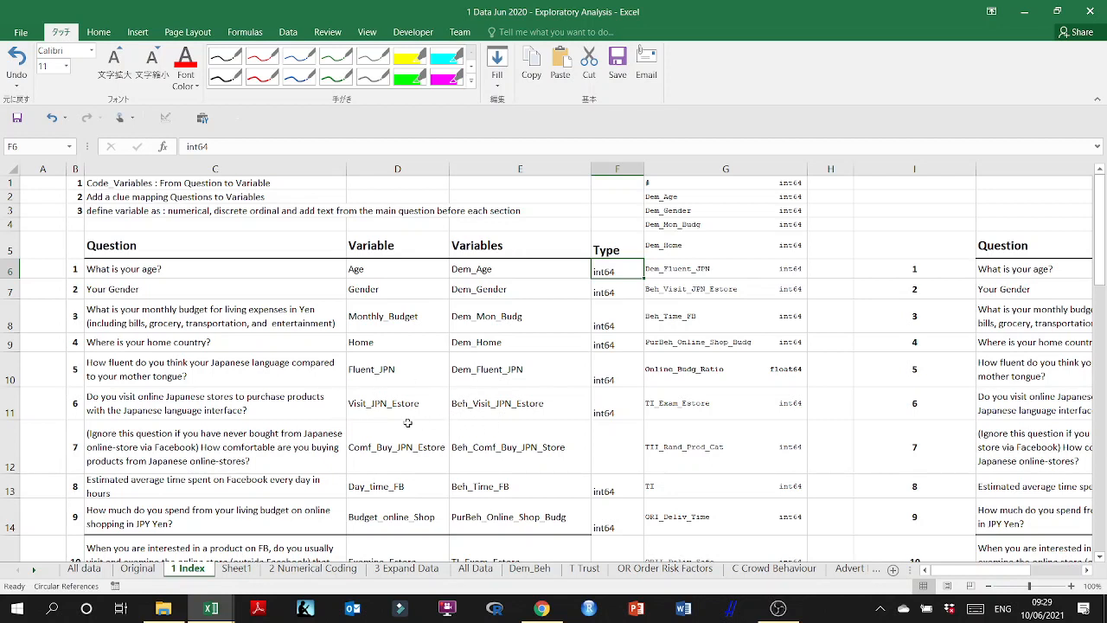
- Compare the plain variable names with the prefixed ones and examine the Variables Code table in columns I to L
drag(388, 267, 397, 524)
scroll(397, 524, down, 2)
scroll(397, 524, down, 1)
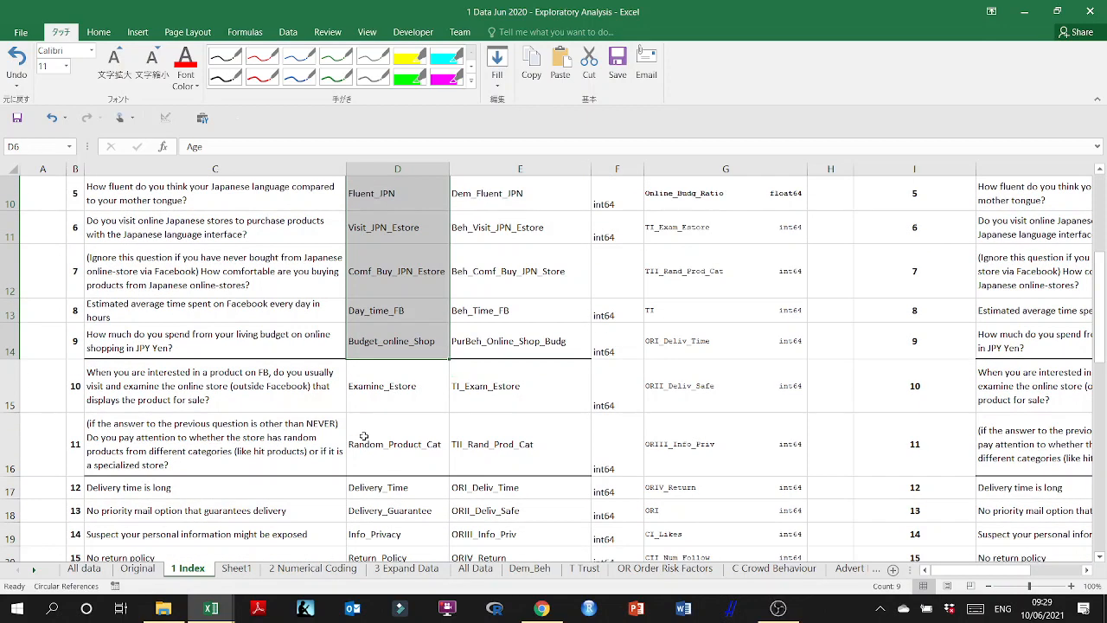
scroll(397, 524, up, 2)
click(473, 368)
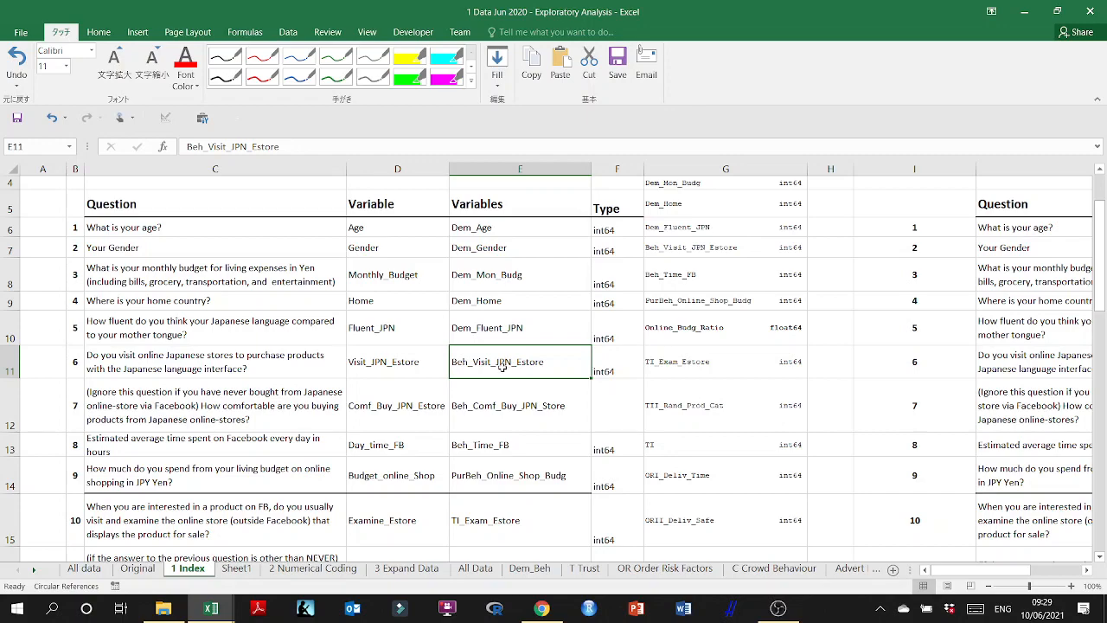
scroll(502, 367, up, 1)
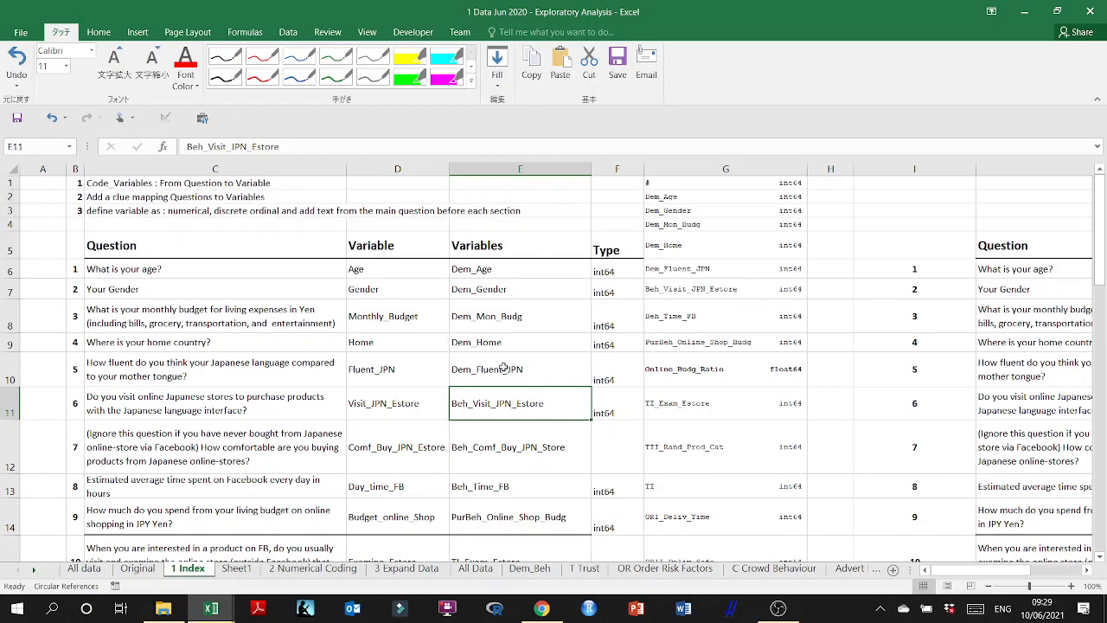
drag(970, 570, 1072, 571)
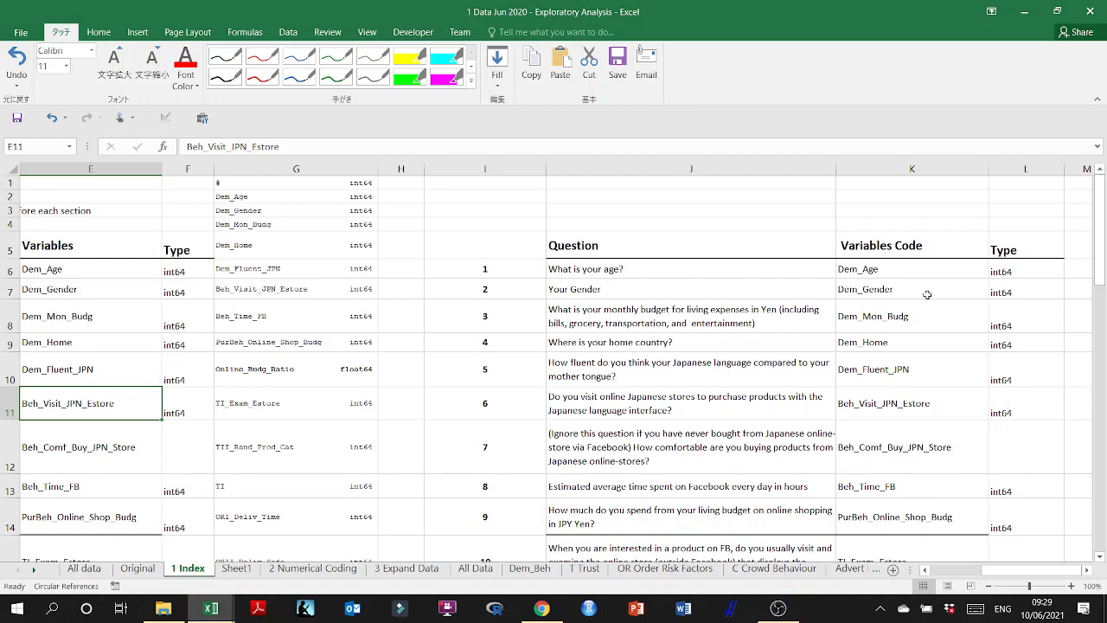
scroll(865, 312, down, 3)
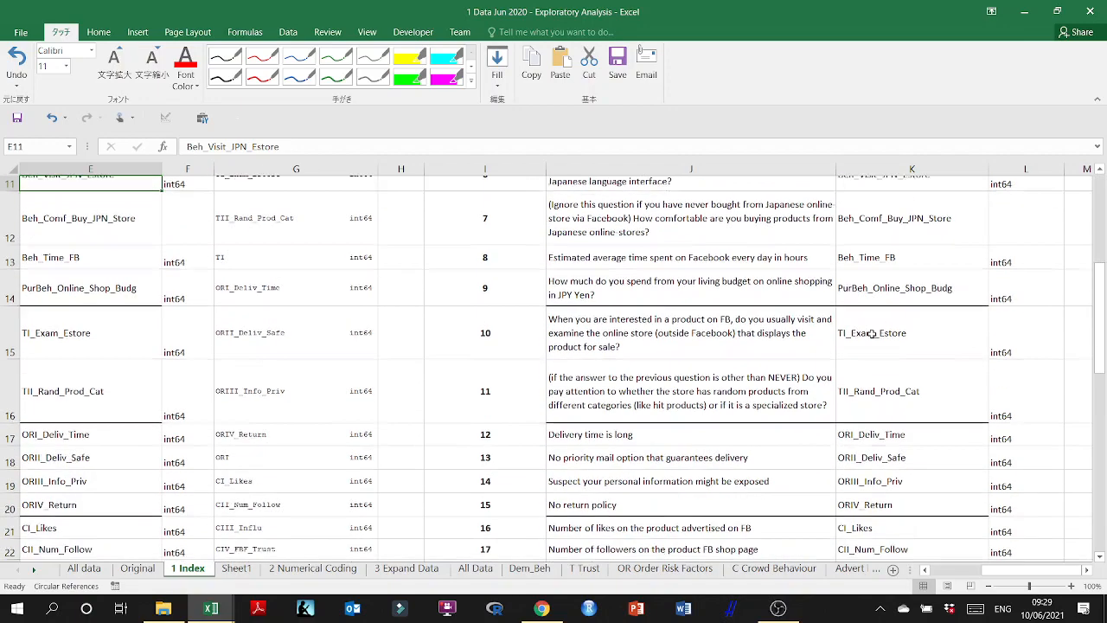
scroll(871, 363, up, 3)
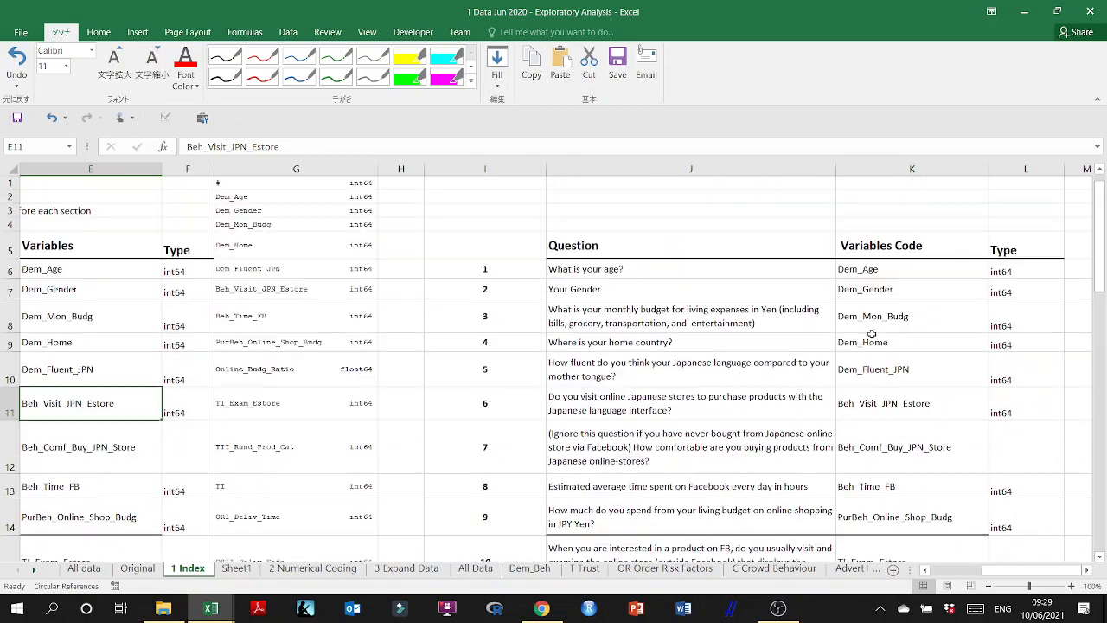
click(881, 406)
click(106, 411)
- Copy the numbered Question, Variables Code and Type table in I5:L43 of the 1 Index sheet
drag(489, 253, 999, 404)
key(ctrl+c)
scroll(766, 337, up, 12)
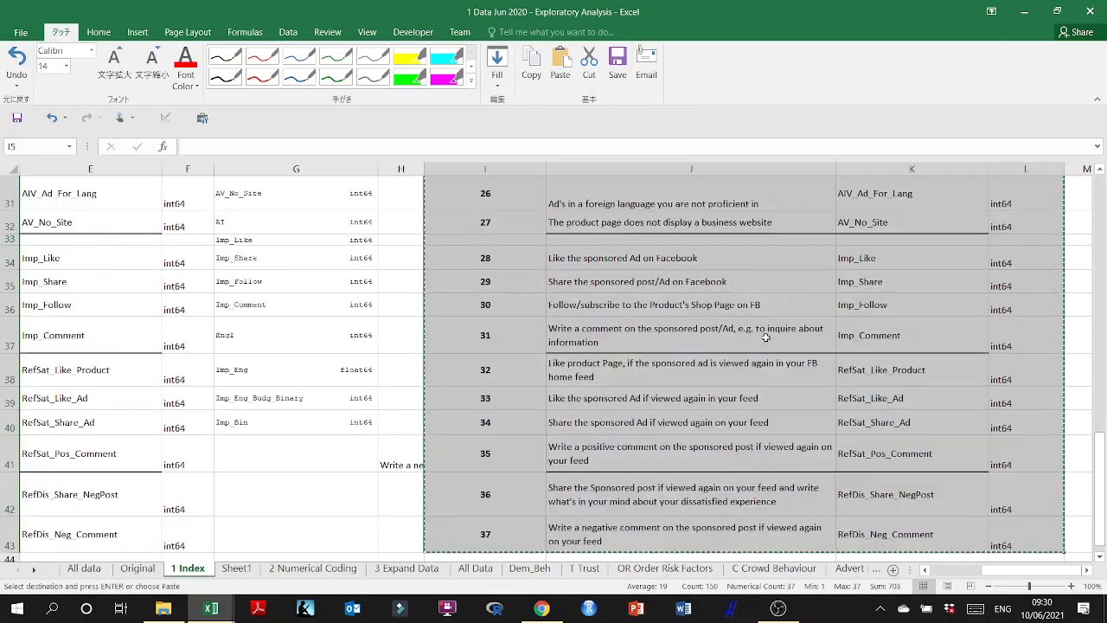
- Switch to the Data Prep I - Data Type workbook, move the Index of Variable sheet before Sheet1 and select its cell A1
click(210, 607)
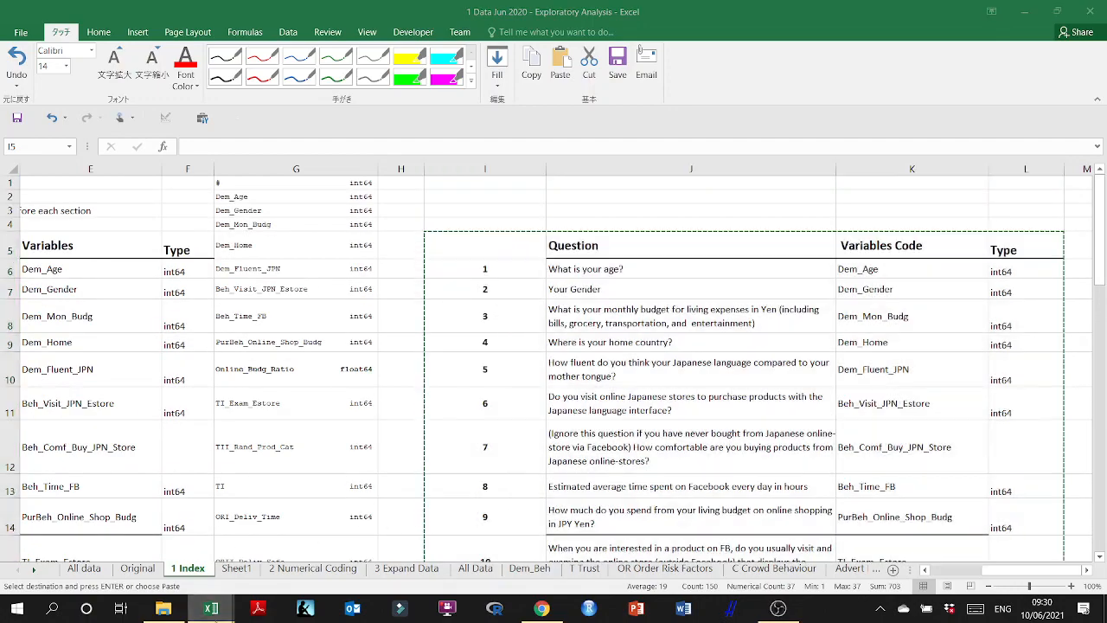
click(165, 581)
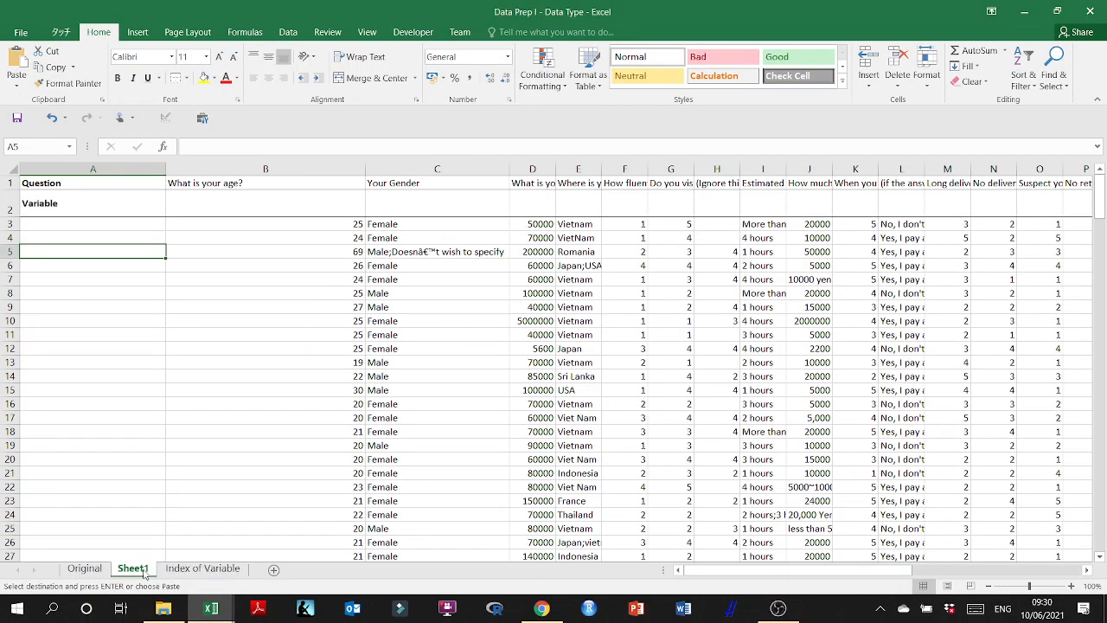
click(192, 571)
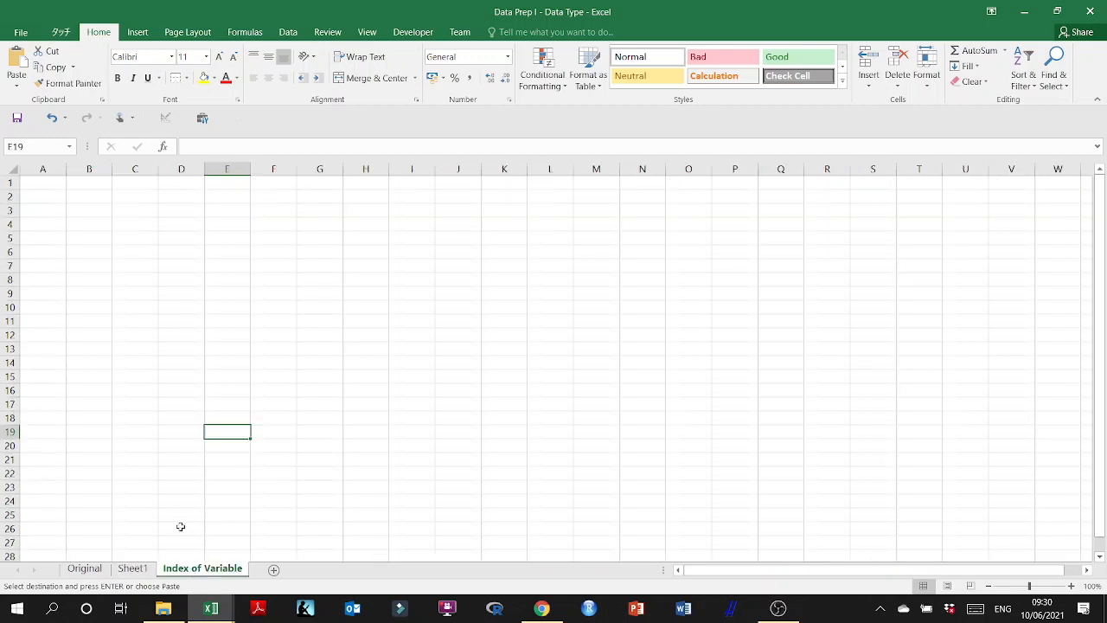
drag(197, 577, 128, 574)
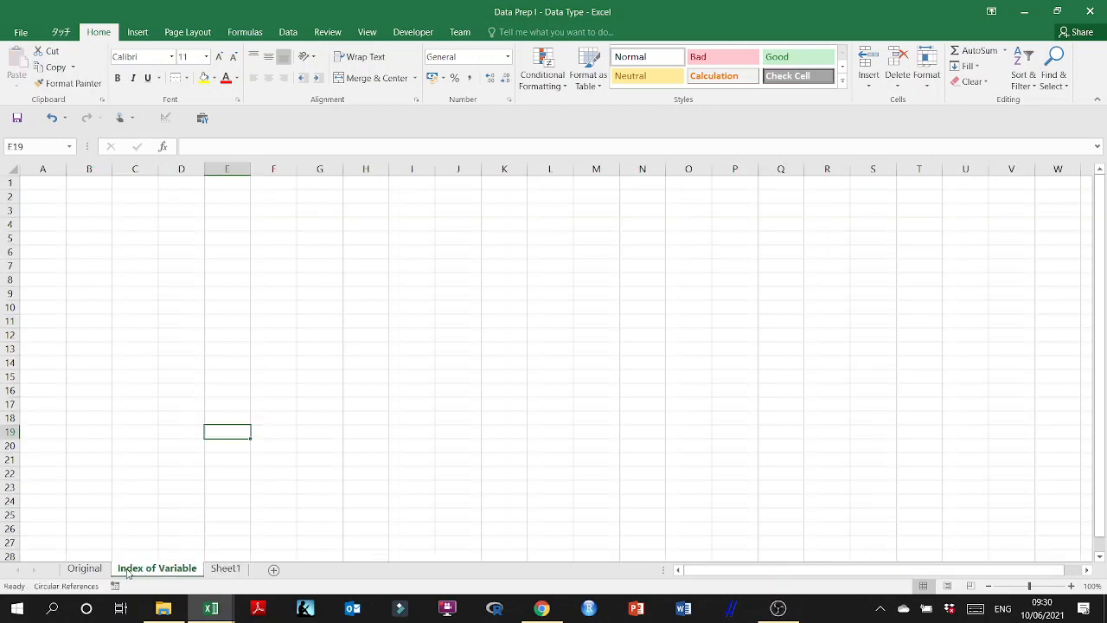
click(209, 186)
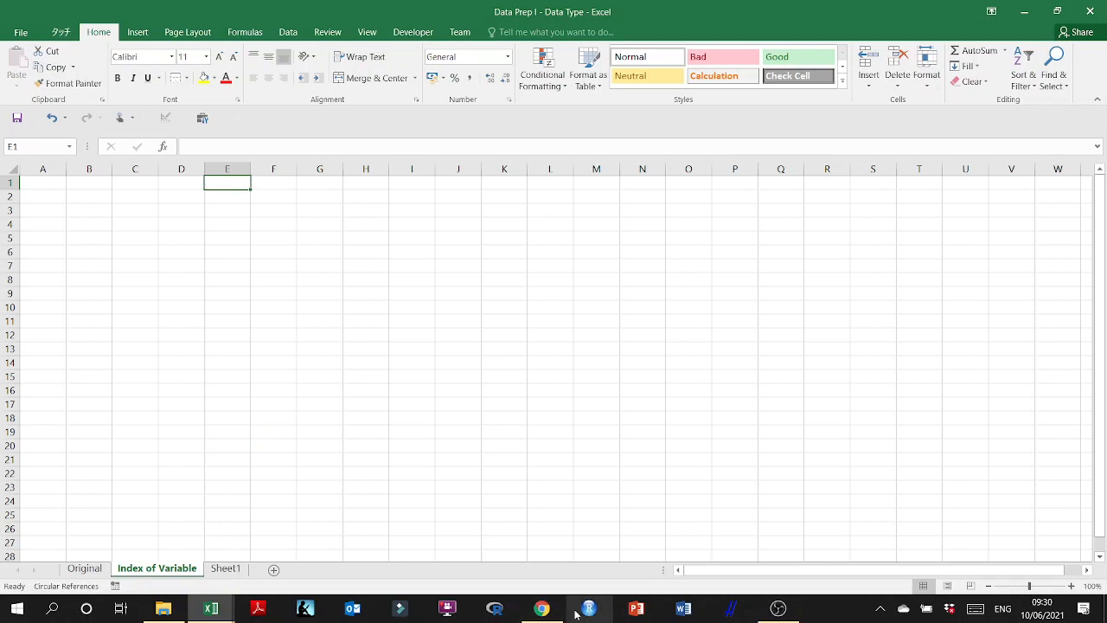
click(29, 184)
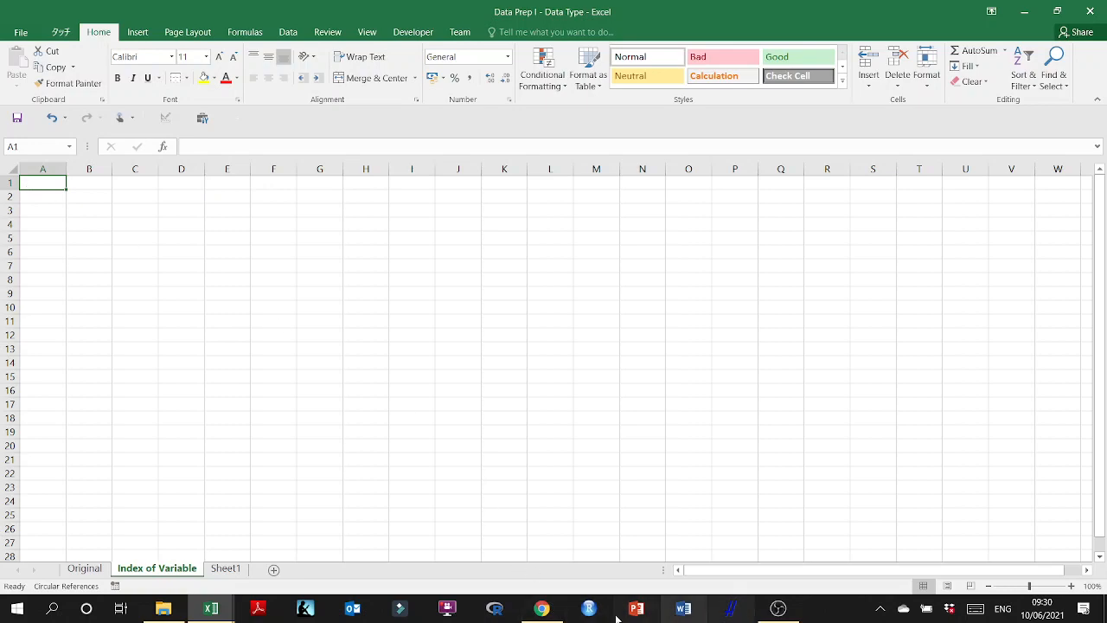
- Copy the index table I5:L43 again from the Exploratory Analysis workbook and return to the Data Prep I - Data Type workbook
click(224, 615)
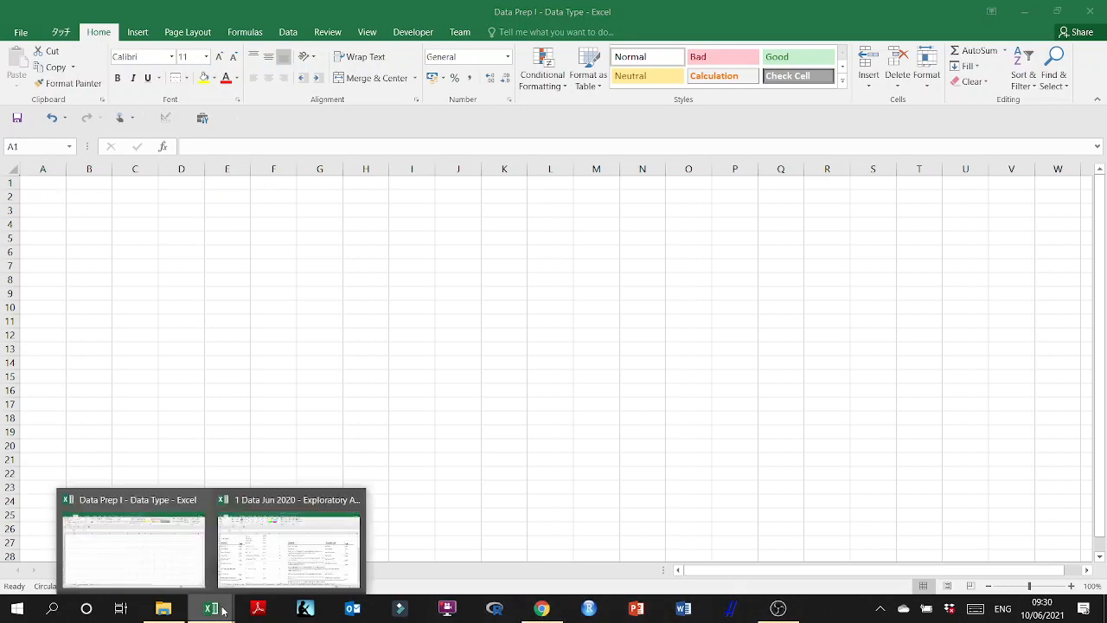
click(287, 537)
key(ctrl+c)
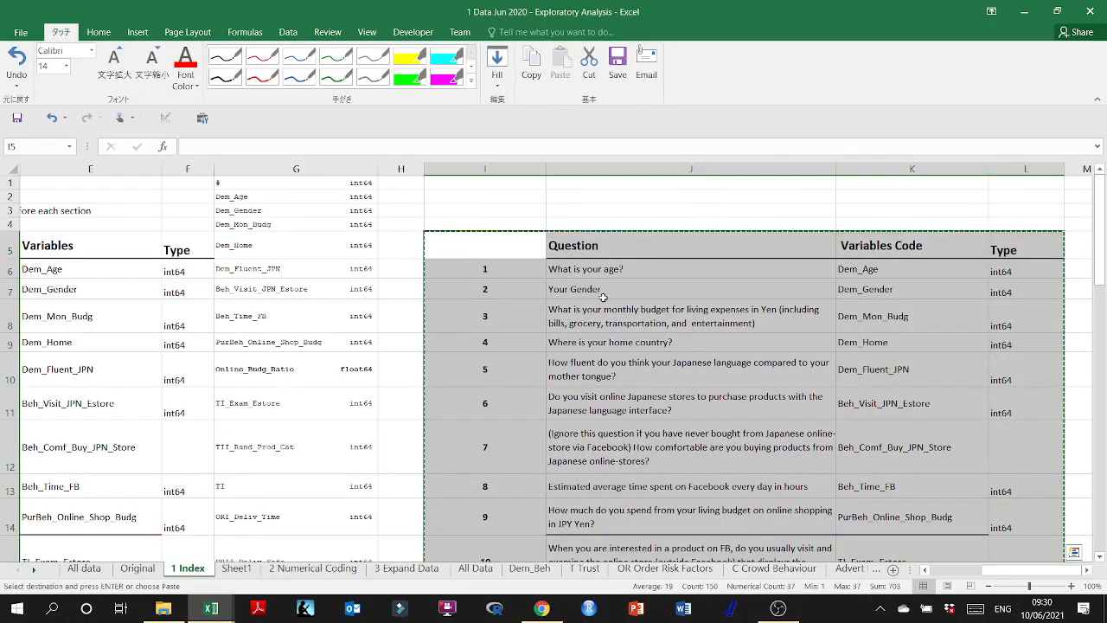
click(221, 616)
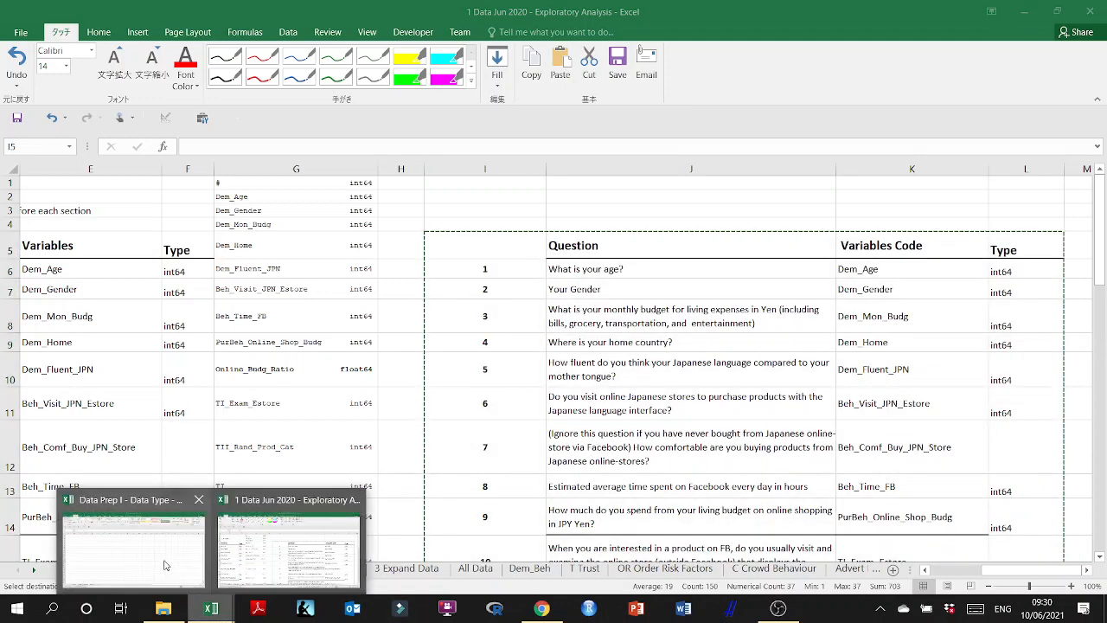
click(100, 580)
- Try pasting the copied index table at D3 of the Index of Variable sheet
click(161, 207)
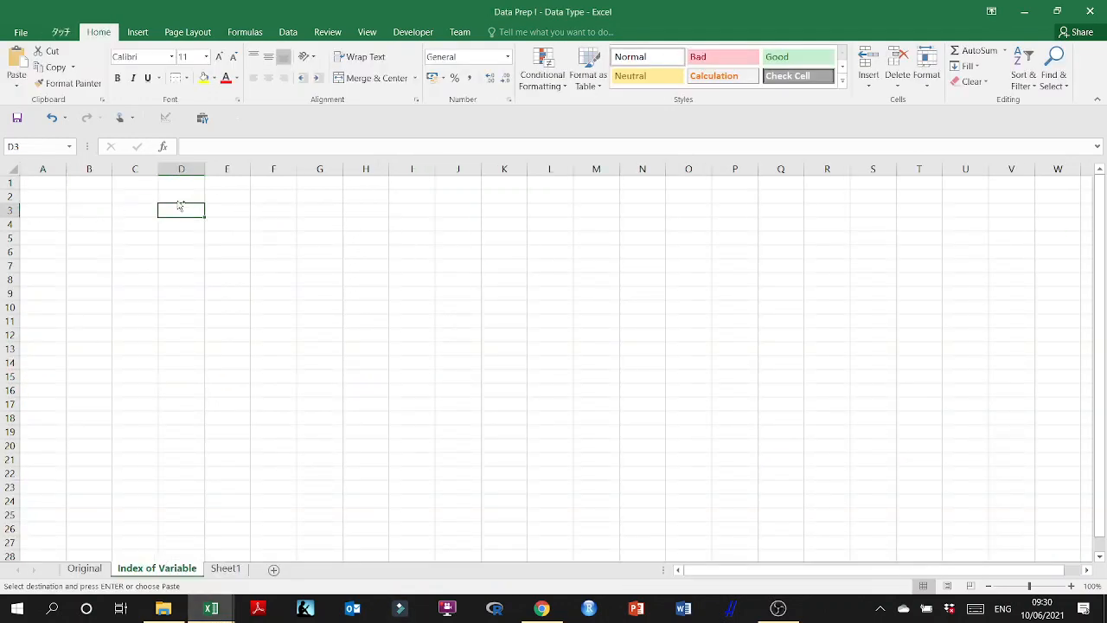
key(ctrl+v)
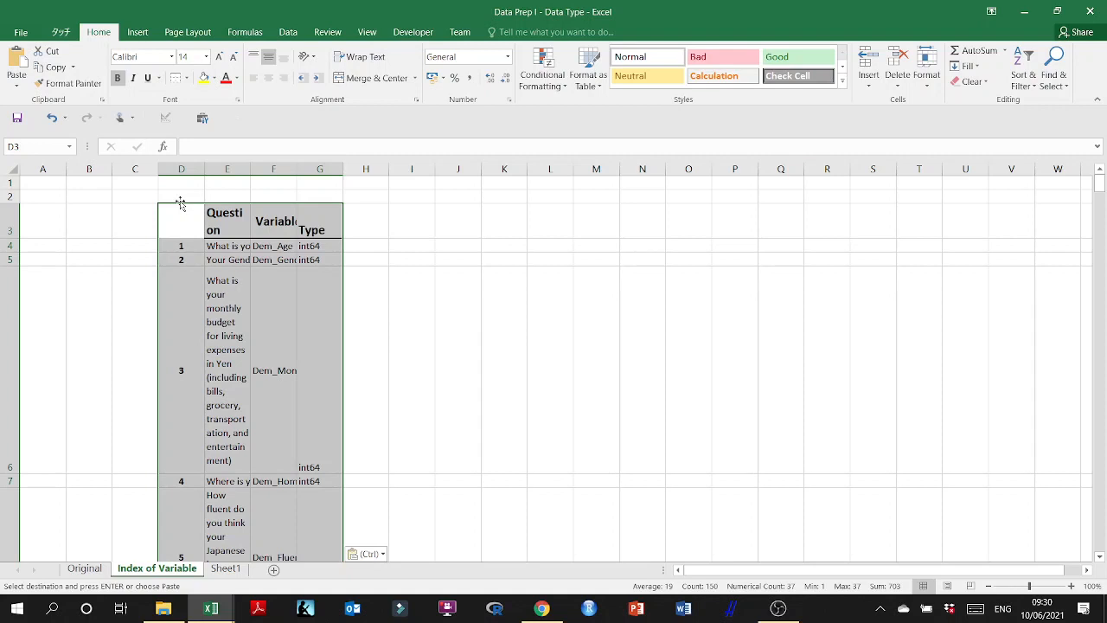
key(ctrl+z)
- Widen columns D to G of the Index of Variable sheet and paste the index table at D3
click(209, 167)
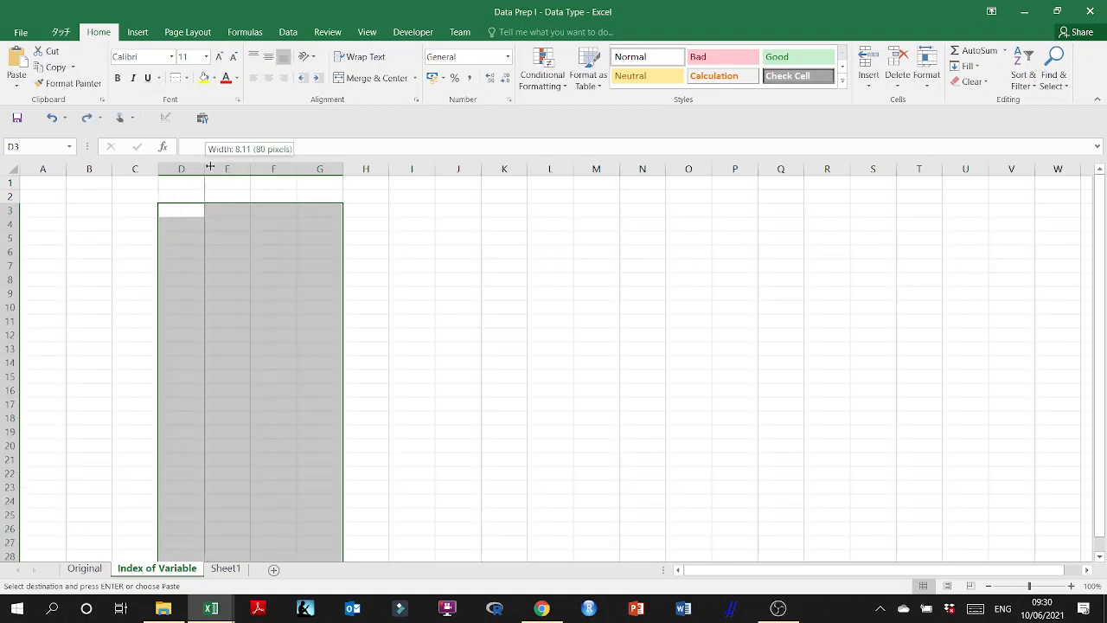
drag(210, 166, 1080, 192)
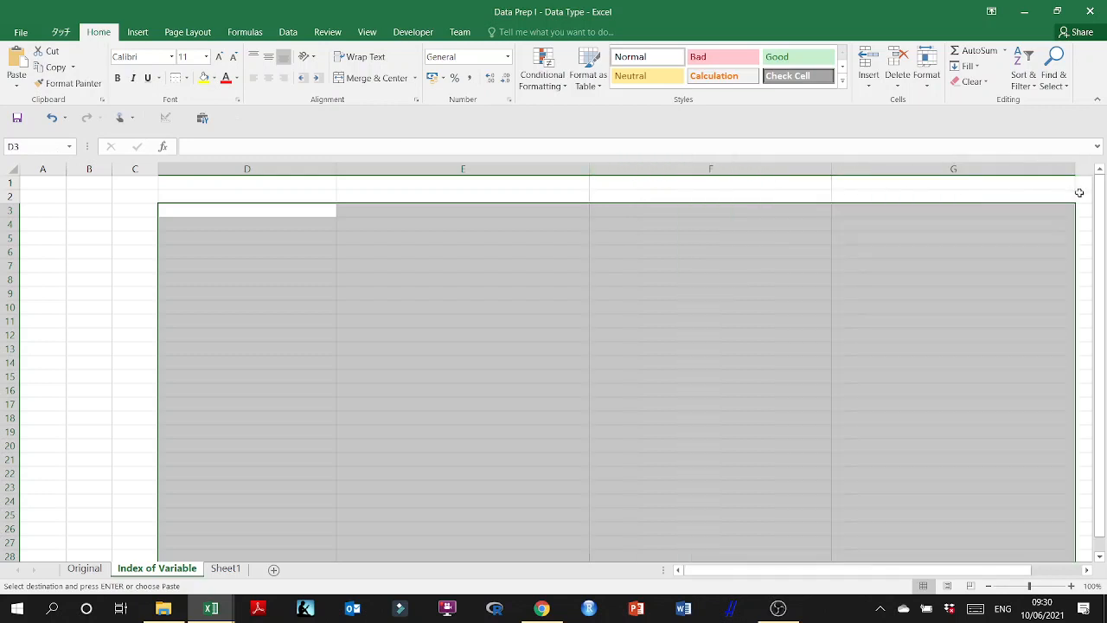
click(294, 211)
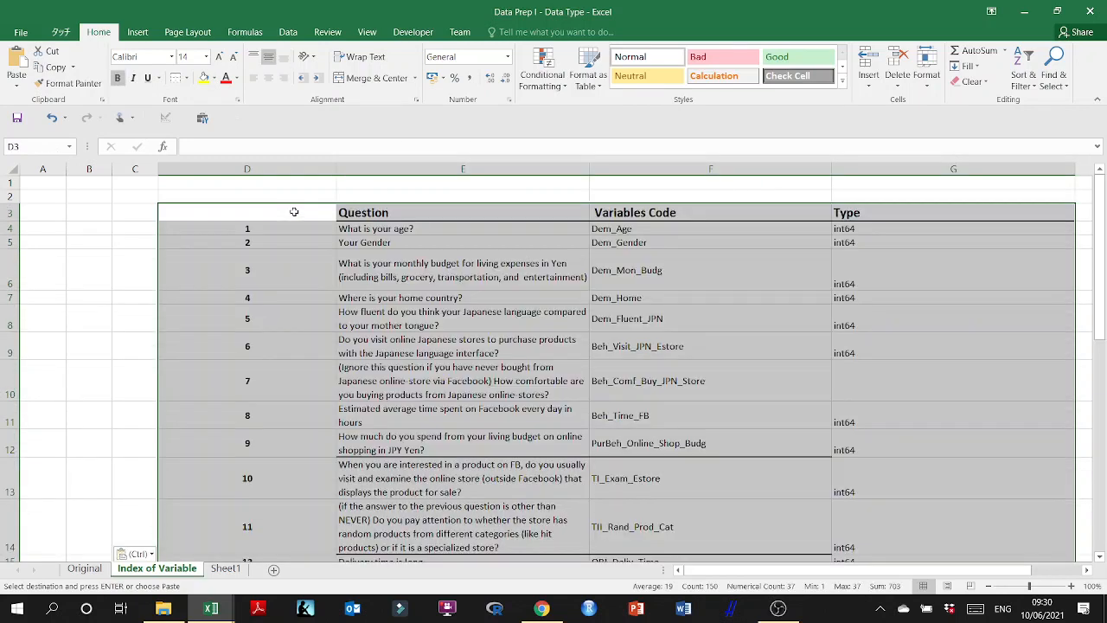
- Narrow column D to fit the question numbers and widen column E for the question texts
double_click(338, 168)
drag(173, 169, 193, 177)
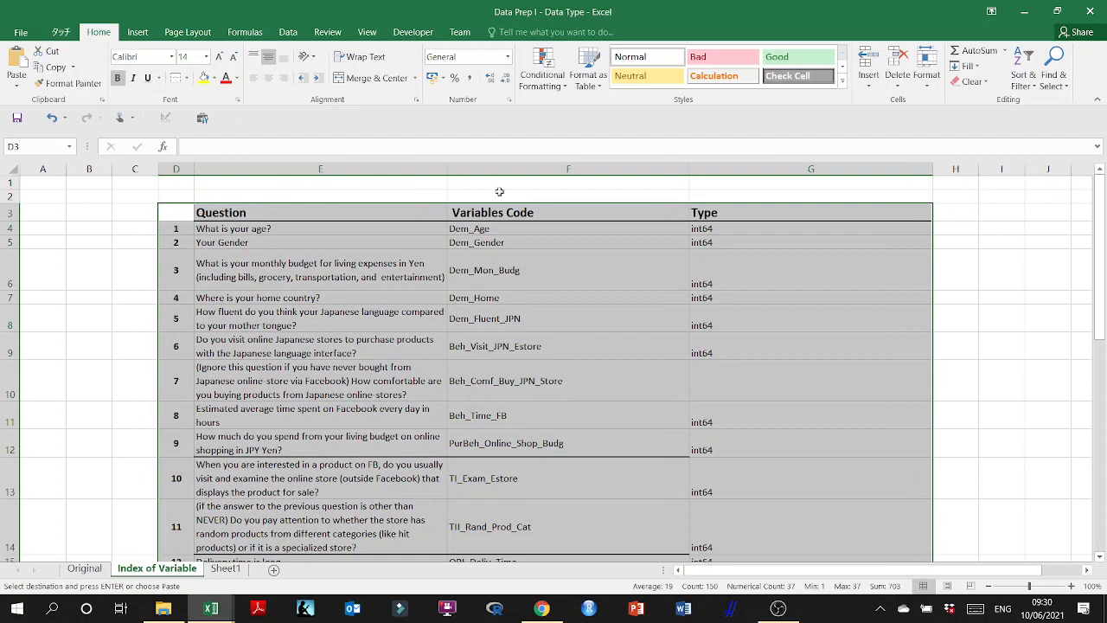
drag(450, 167, 567, 173)
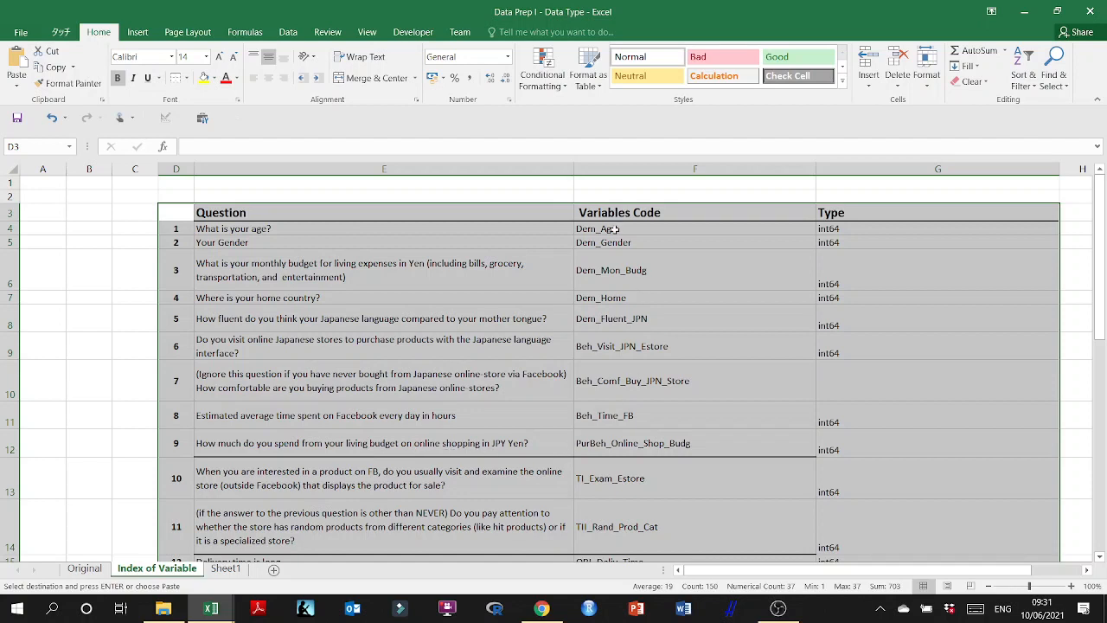
- Copy the first nine variable codes in F4:F12 and paste them transposed into a row starting at M5
drag(614, 229, 619, 443)
key(ctrl+c)
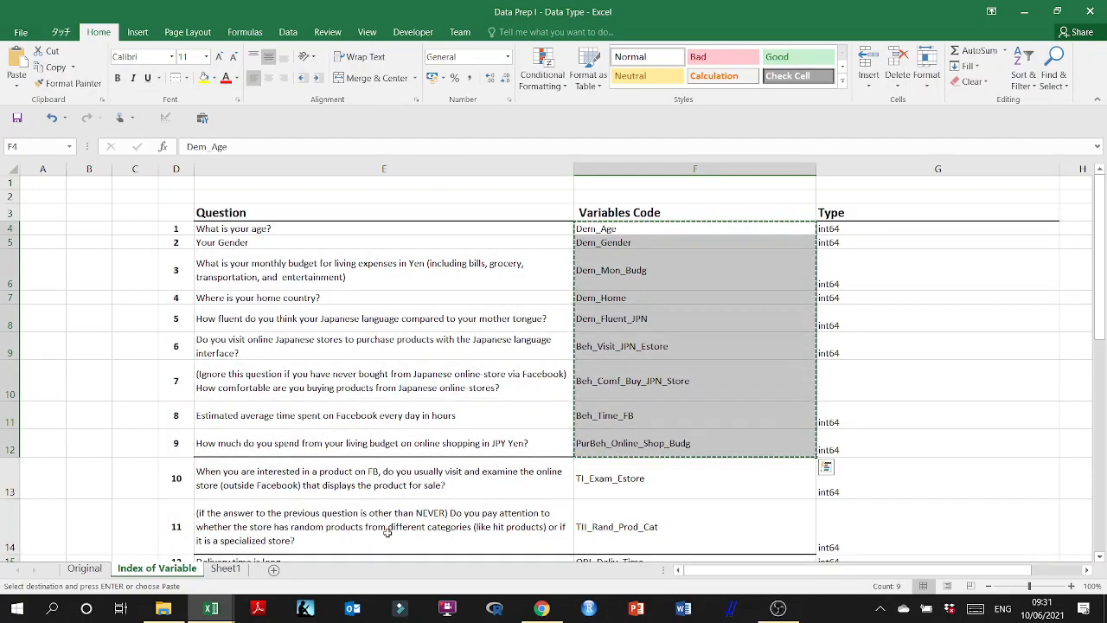
scroll(862, 569, right, 2)
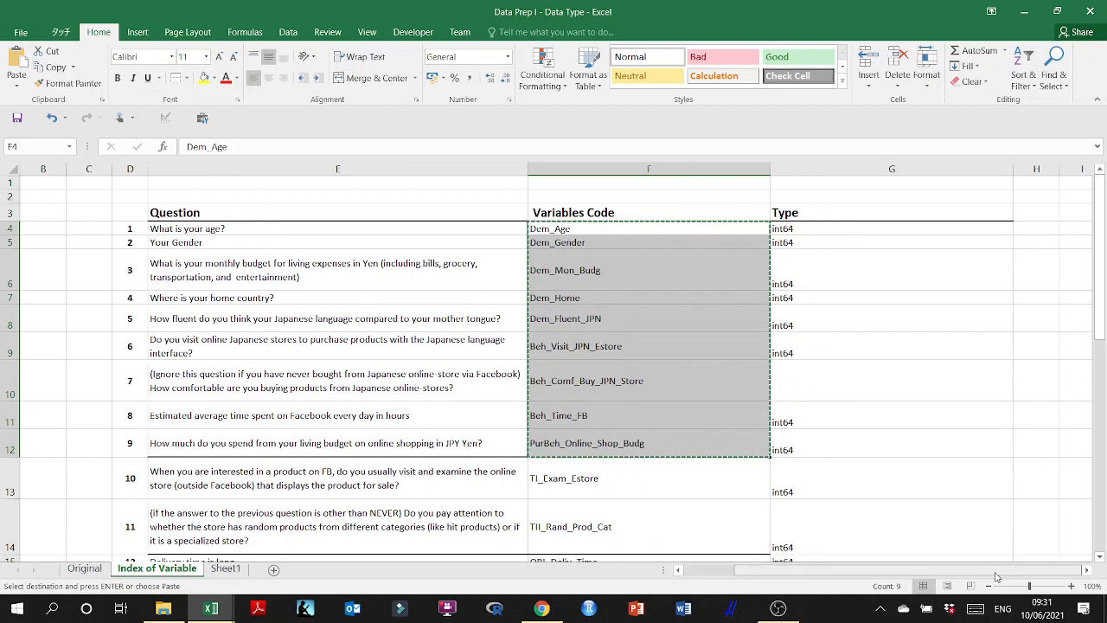
click(1049, 327)
key(Right)
key(Right)
key(Right)
key(Right)
key(Right)
key(Right)
key(Right)
key(Right)
key(Right)
key(Right)
key(Right)
key(Right)
key(Right)
key(Right)
key(Right)
key(Right)
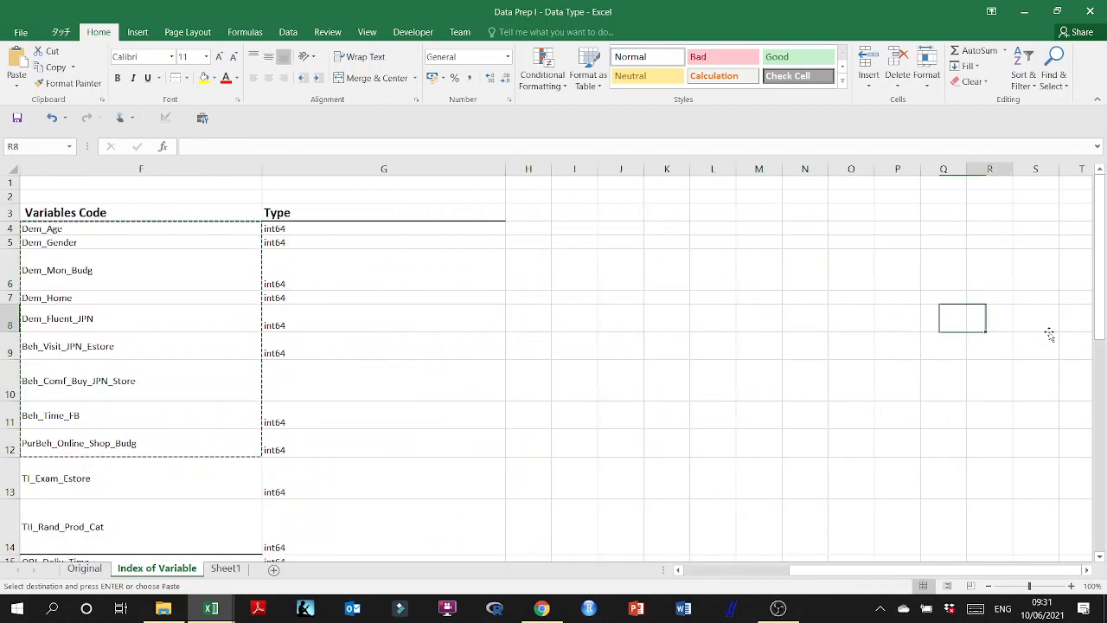
click(269, 235)
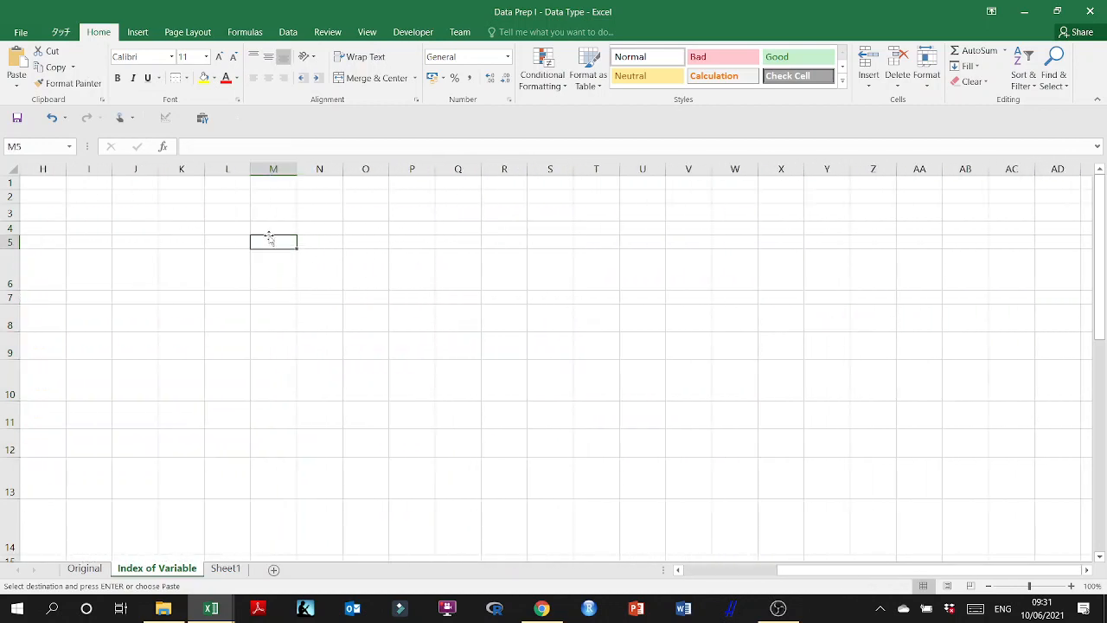
key(ctrl+v)
click(336, 429)
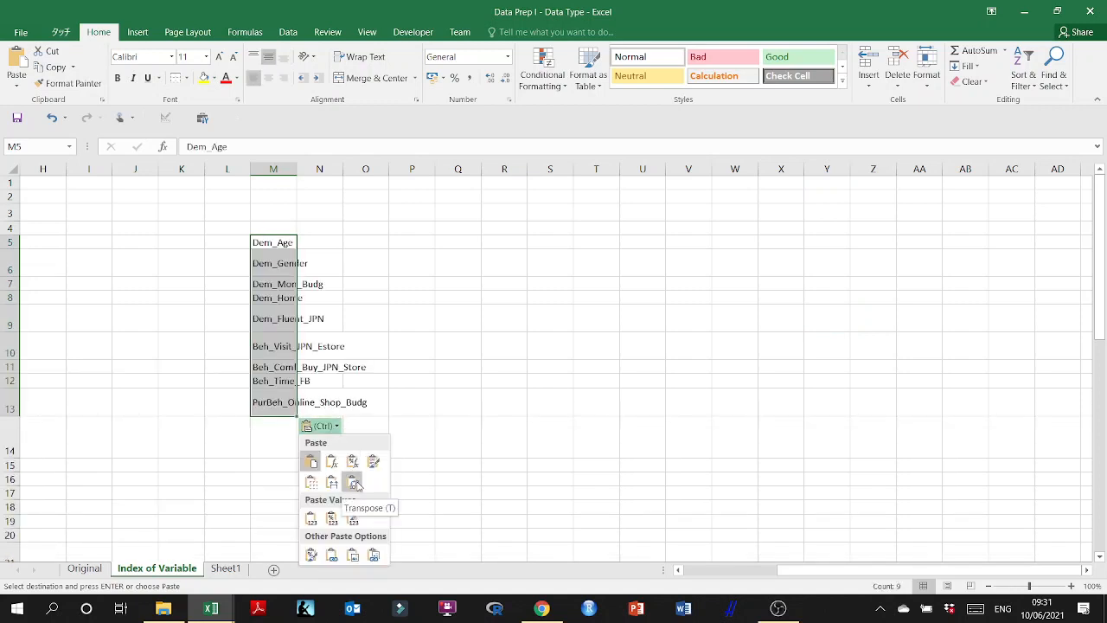
click(354, 482)
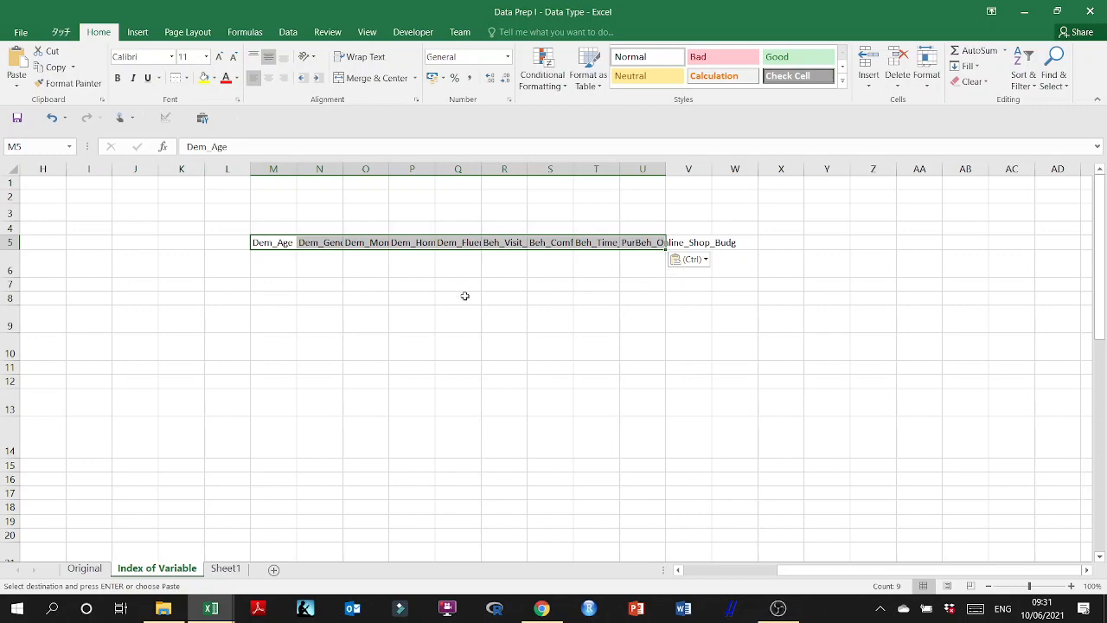
- Copy the transposed codes in M5:U5 and paste them into the Variable row of Sheet1, starting at B2
key(ctrl+c)
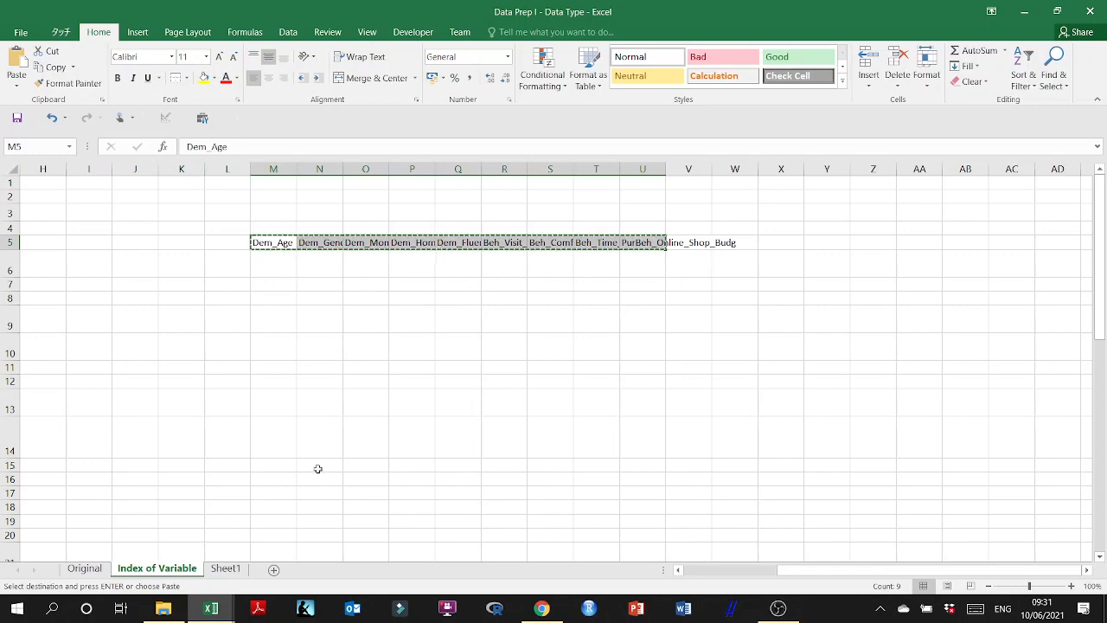
key(ctrl+q)
click(218, 571)
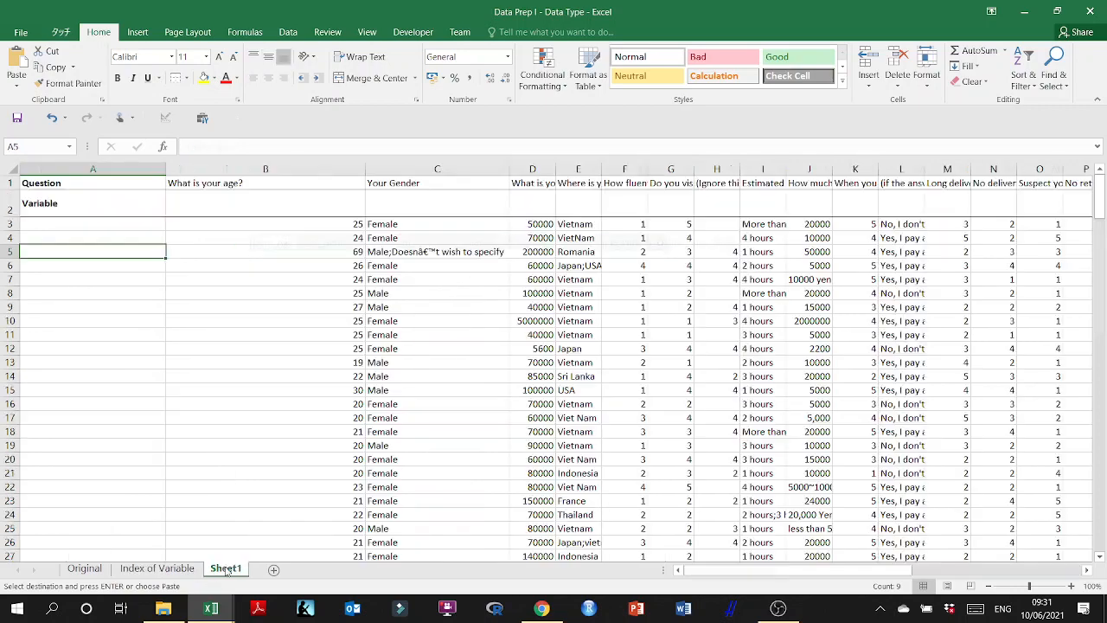
click(222, 200)
key(ctrl+v)
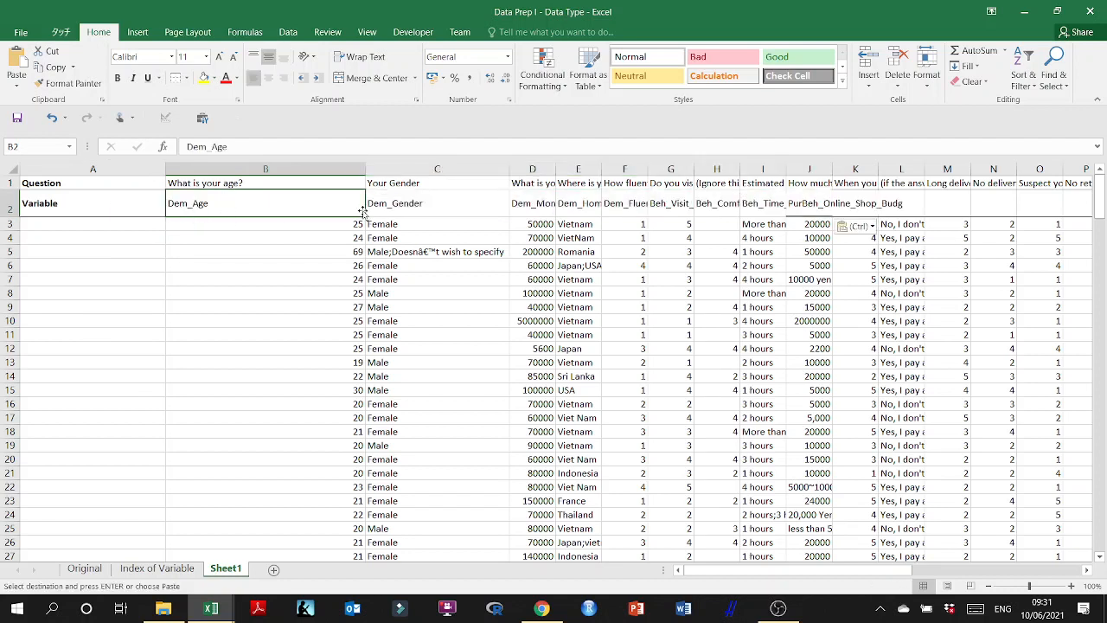
- Widen column D of Sheet1 moderately so the Dem_Mon_Budg code fits without spanning the whole question text
click(393, 206)
click(533, 204)
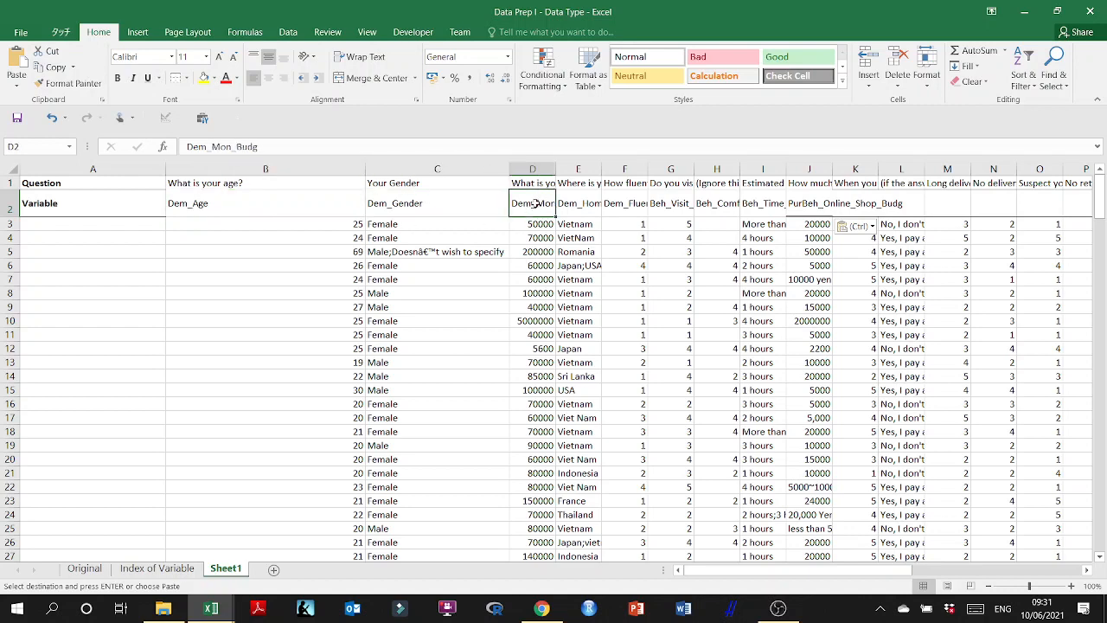
double_click(560, 168)
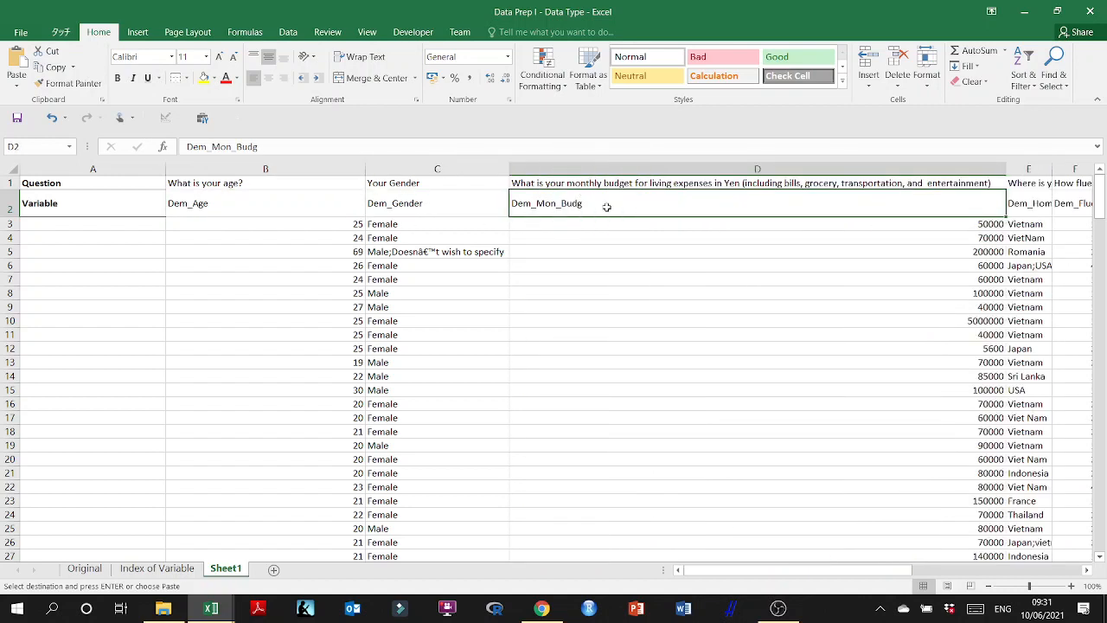
drag(1006, 169, 660, 168)
drag(703, 578, 811, 578)
scroll(496, 195, left, 8)
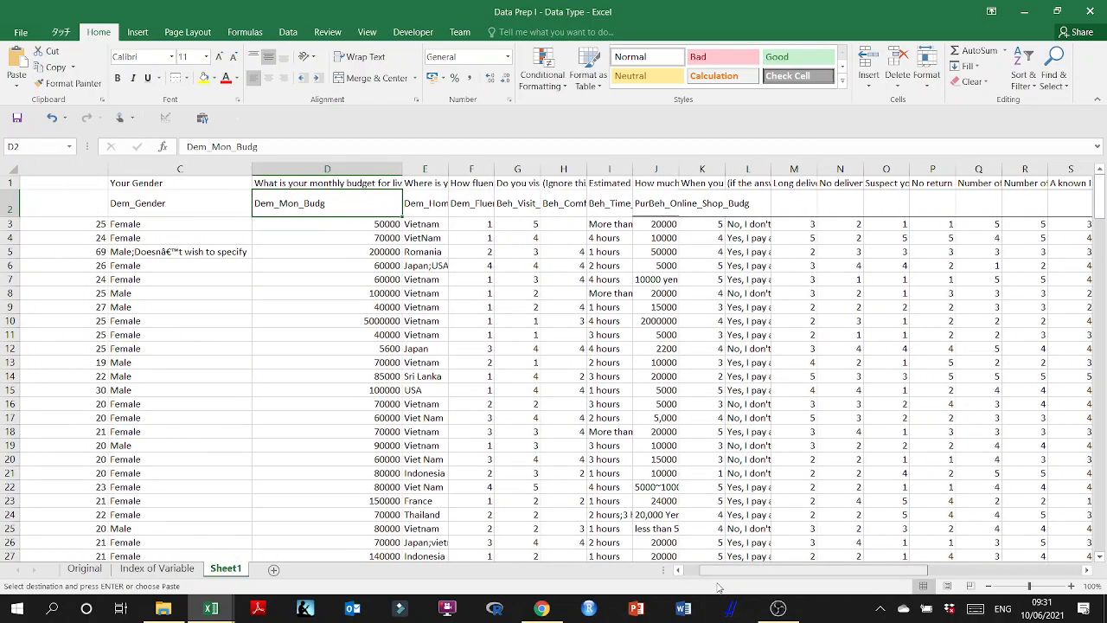
- Widen columns E, F and G to fit the codes Dem_Home, Dem_Fluent_JPN and Beh_Visit_JPN_Estore
drag(362, 170, 397, 170)
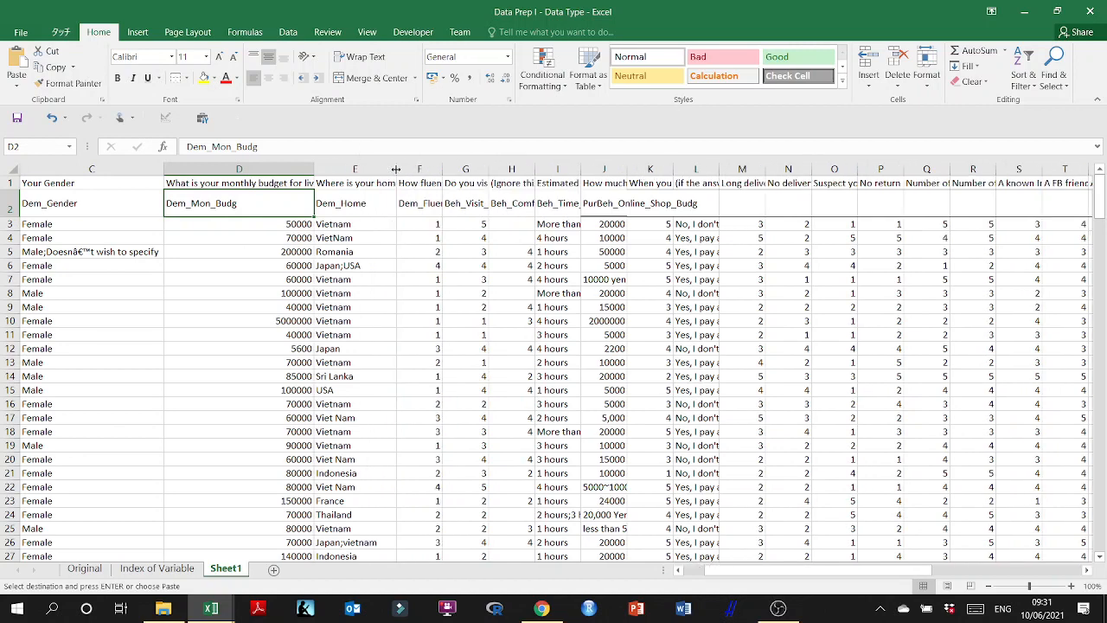
click(366, 202)
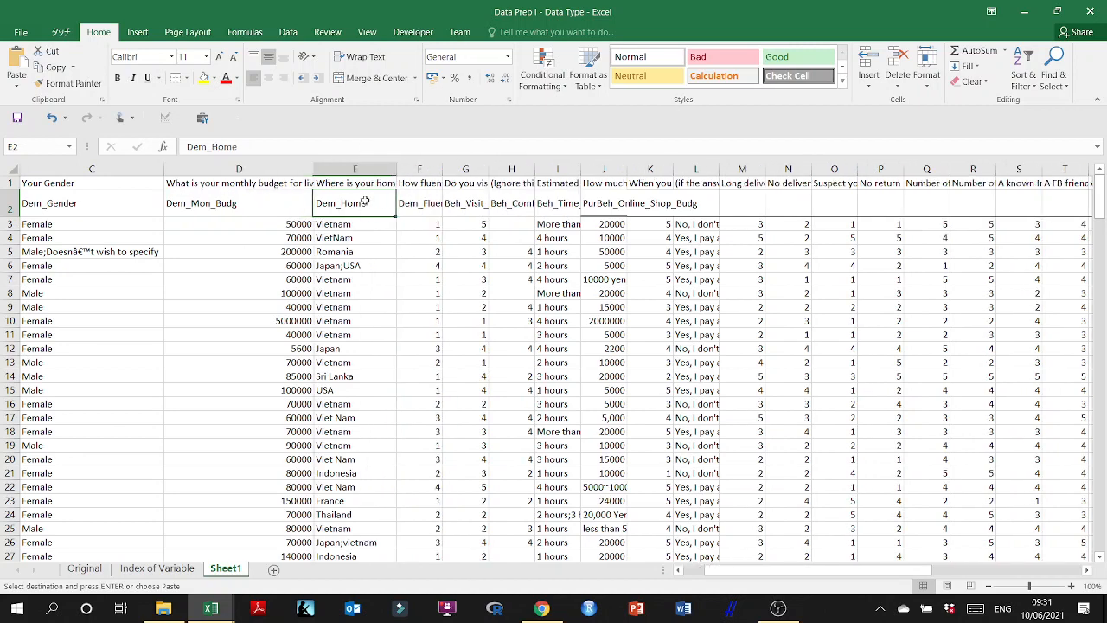
click(422, 201)
drag(442, 172, 579, 169)
click(530, 204)
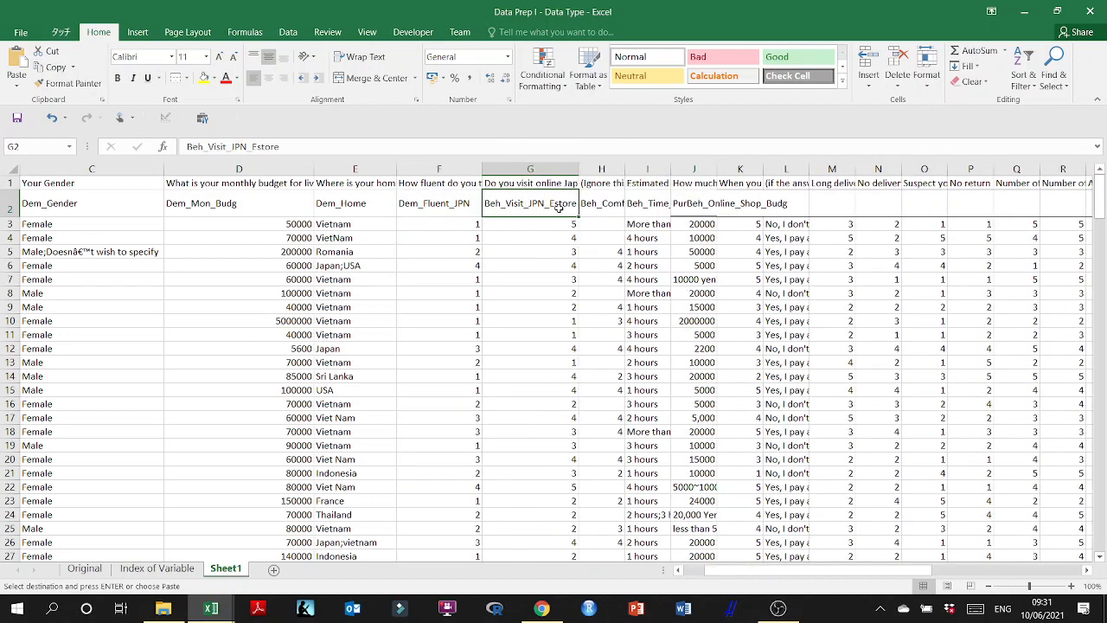
- Widen columns H and I to fit Beh_Comf_Buy_JPN_Store and Beh_Time_FB, and enlarge column G further
click(606, 199)
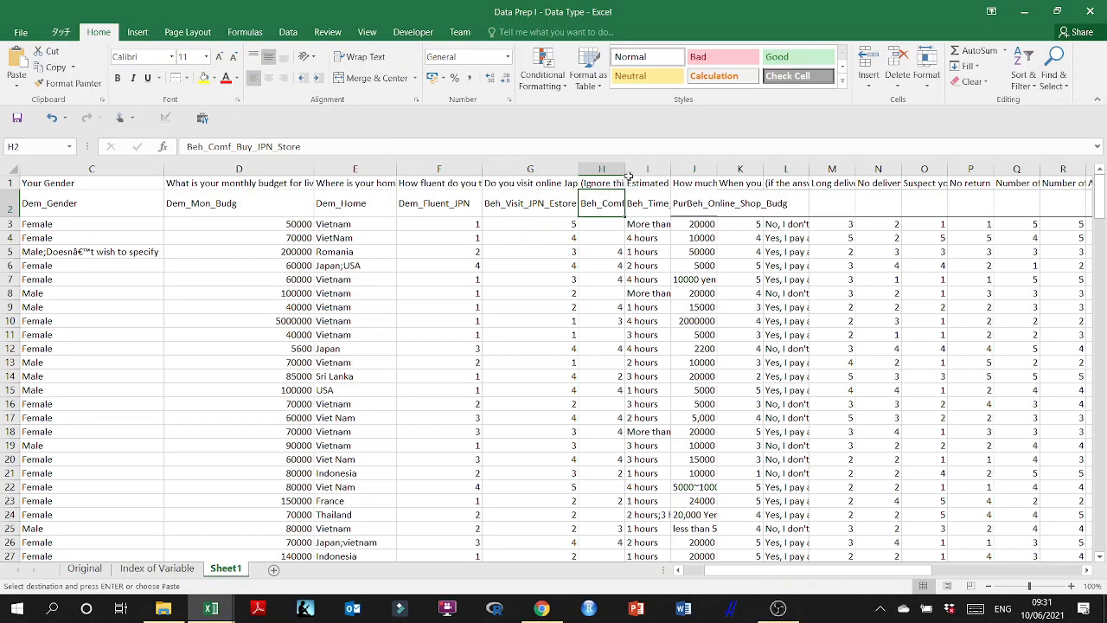
drag(624, 171, 959, 171)
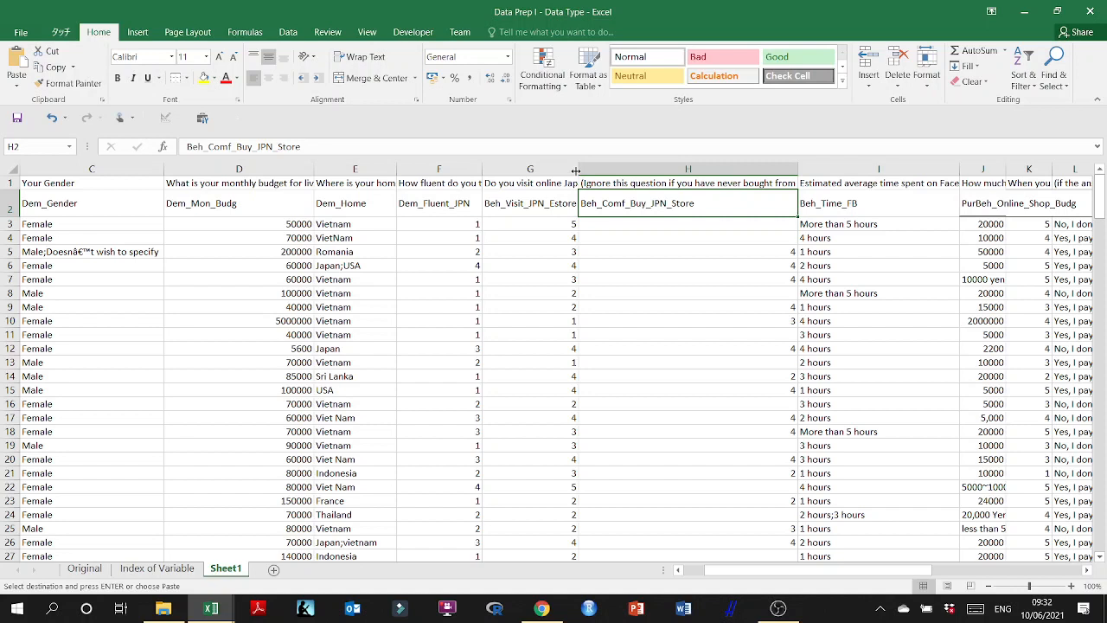
drag(577, 170, 636, 180)
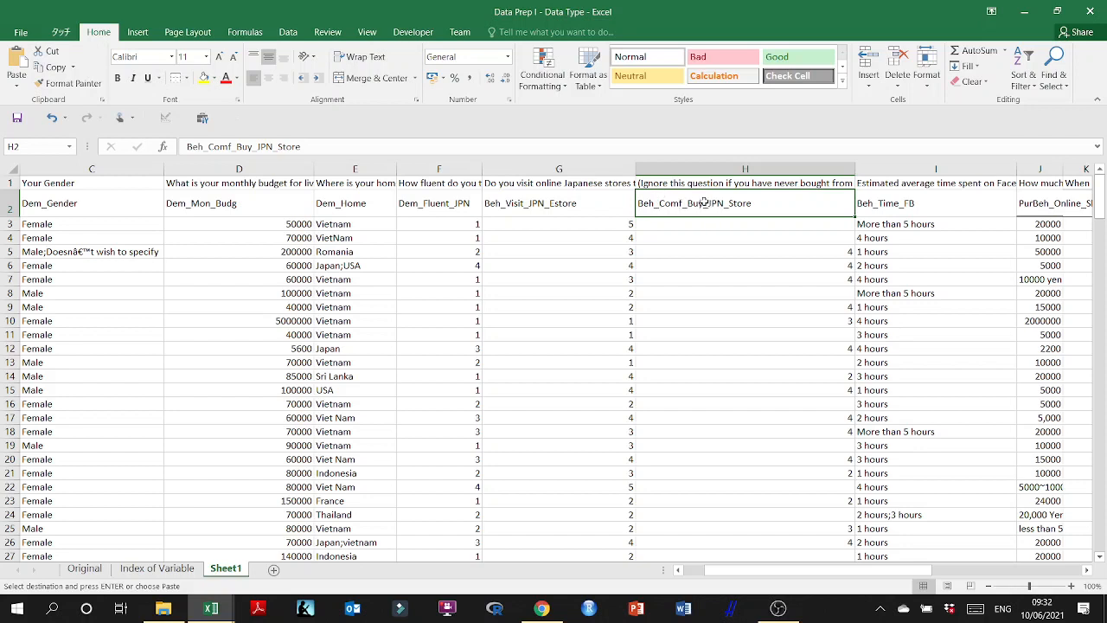
- Compare the full questions in H1 and I1 with their variable codes in row 2
click(684, 184)
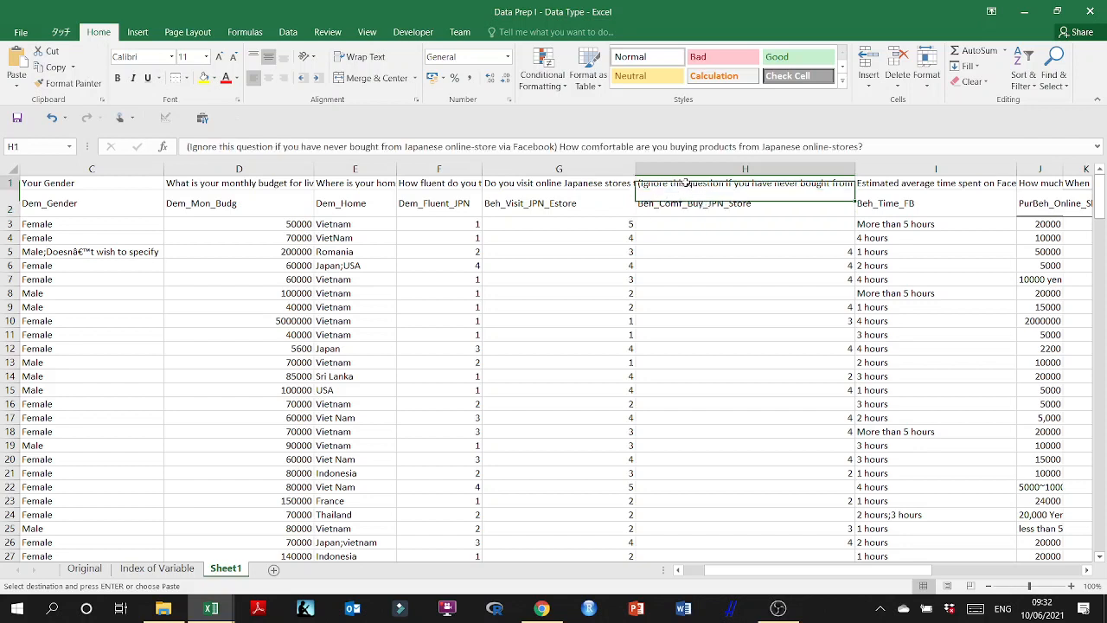
click(735, 210)
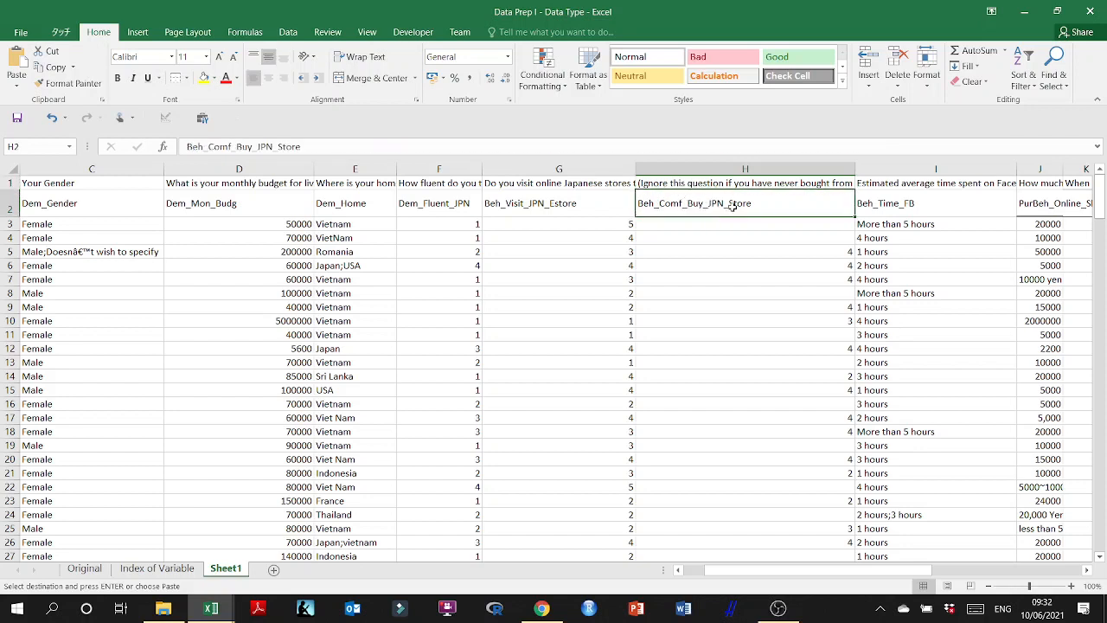
click(874, 210)
click(925, 186)
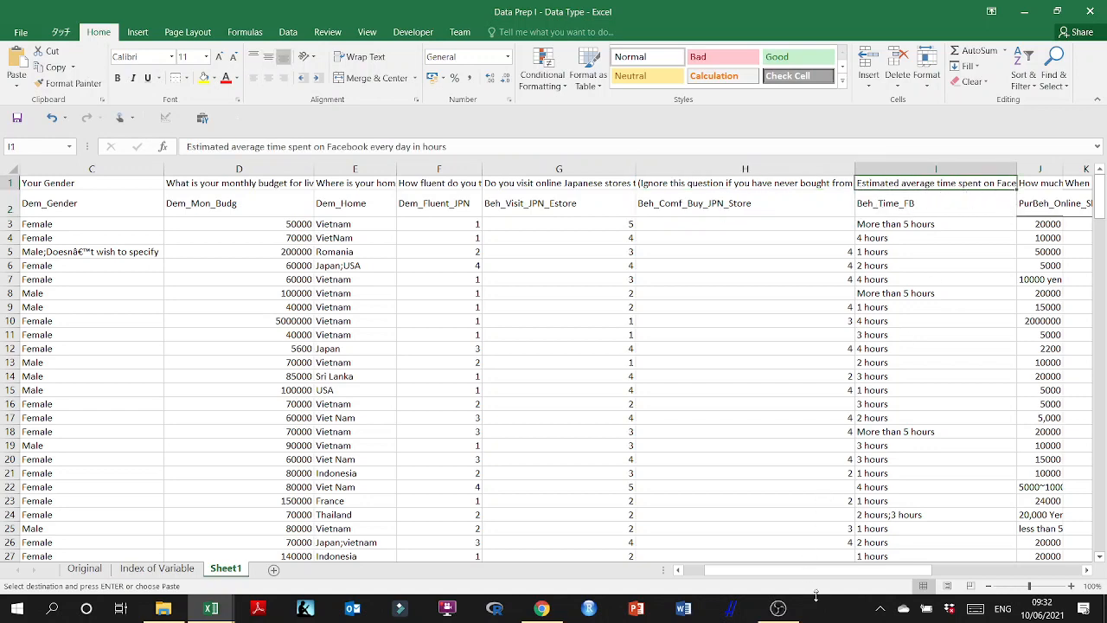
- Widen columns J and K to show the PurBeh_Online_Shop_Budg code and the next question, and select cell K2
drag(815, 571, 849, 583)
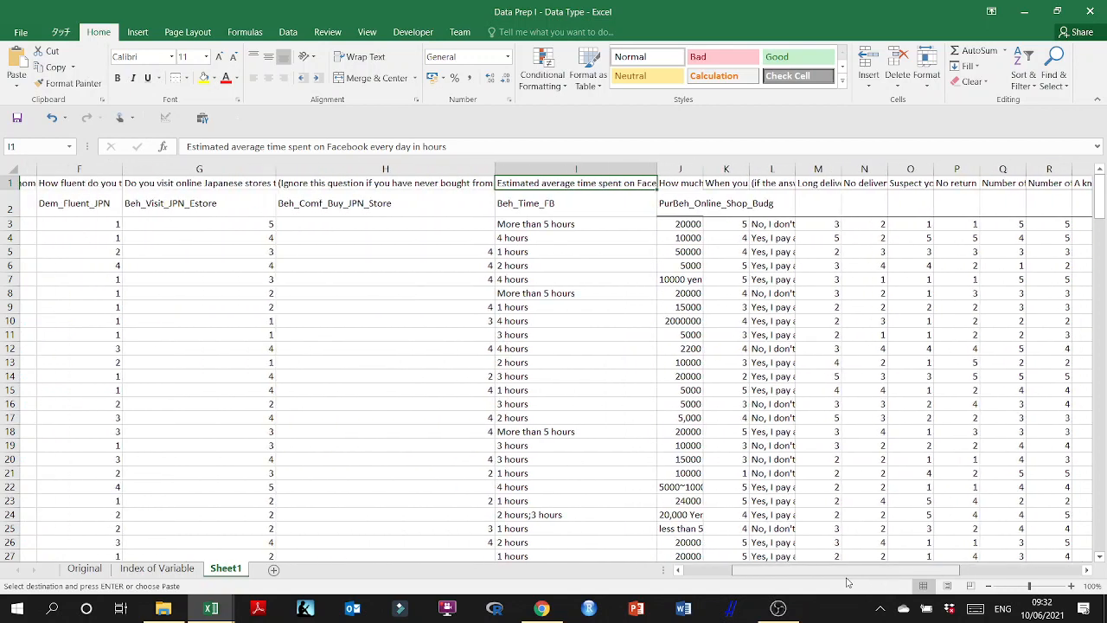
double_click(689, 168)
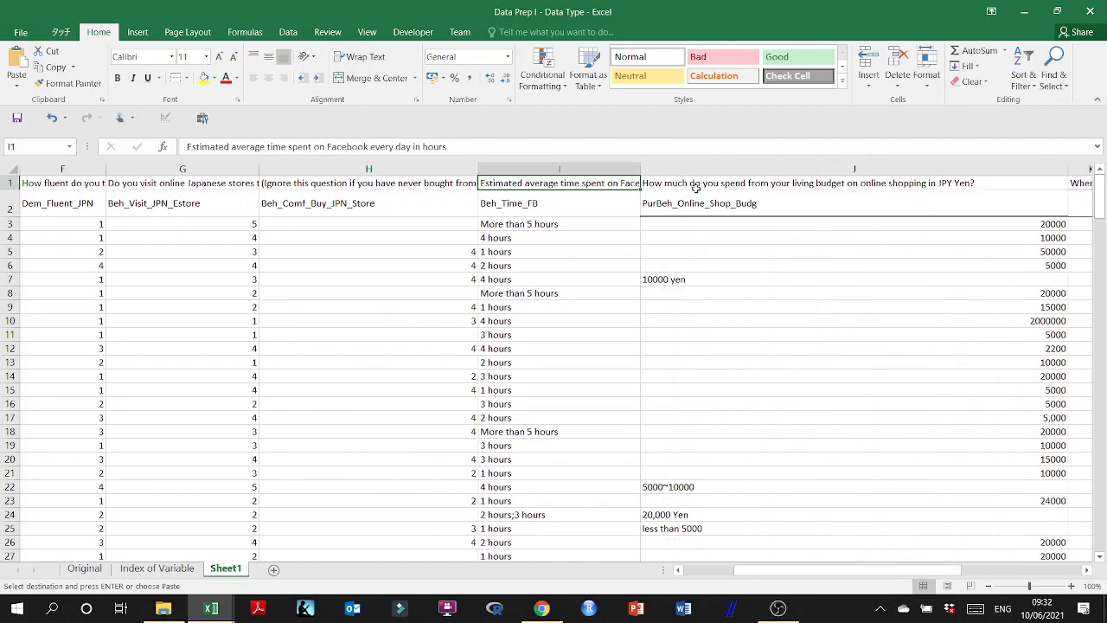
click(676, 210)
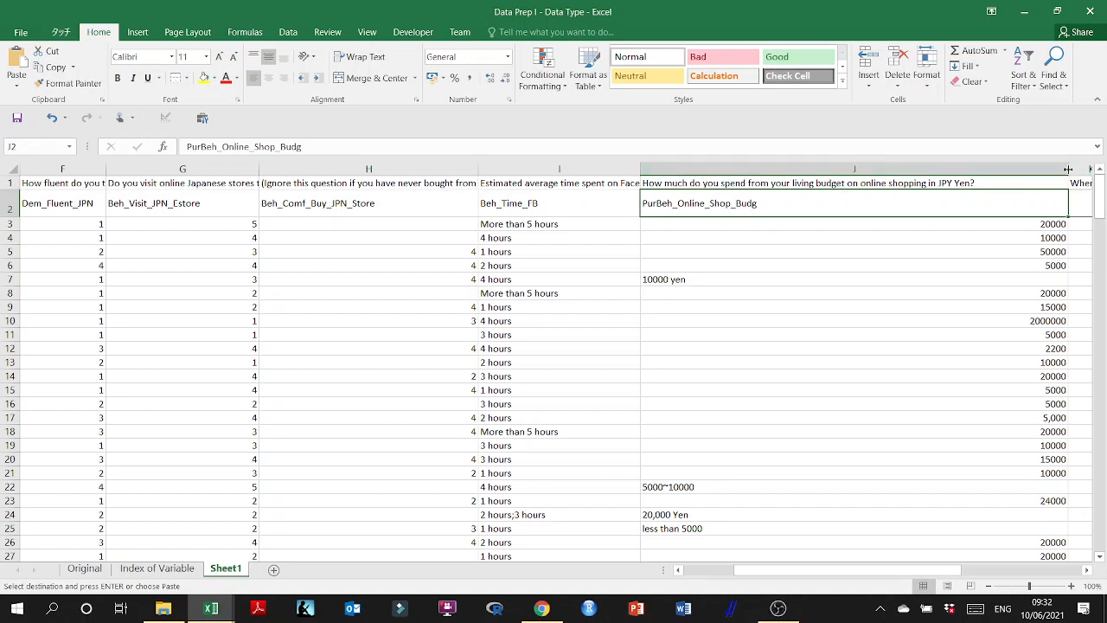
drag(1068, 169, 1040, 171)
click(887, 203)
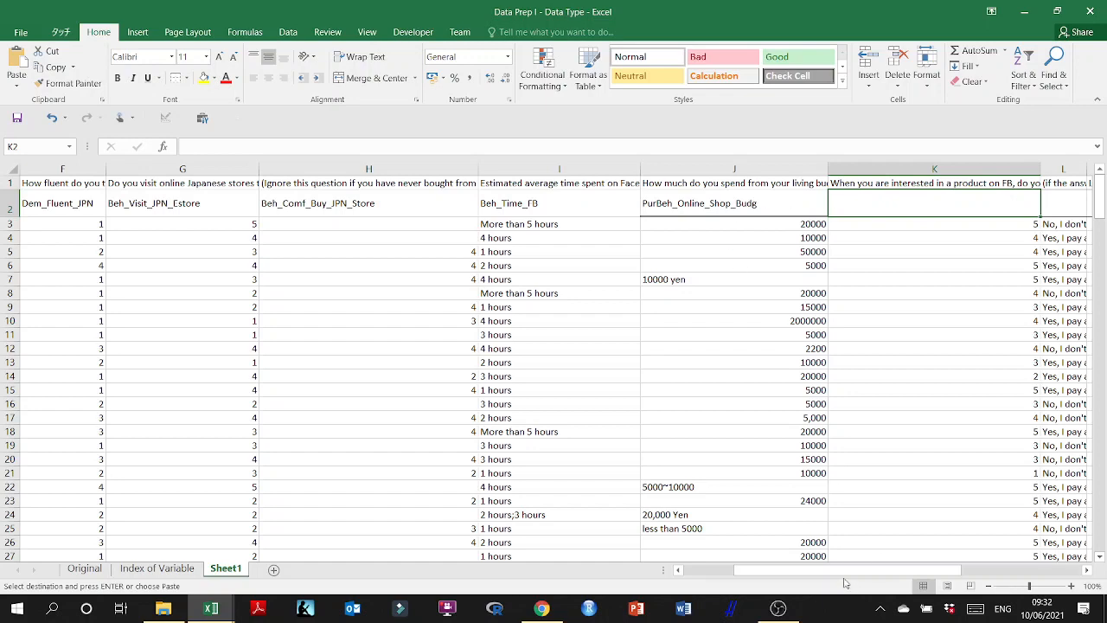
- Insert an empty row above the Question row in Sheet1
drag(844, 571, 689, 577)
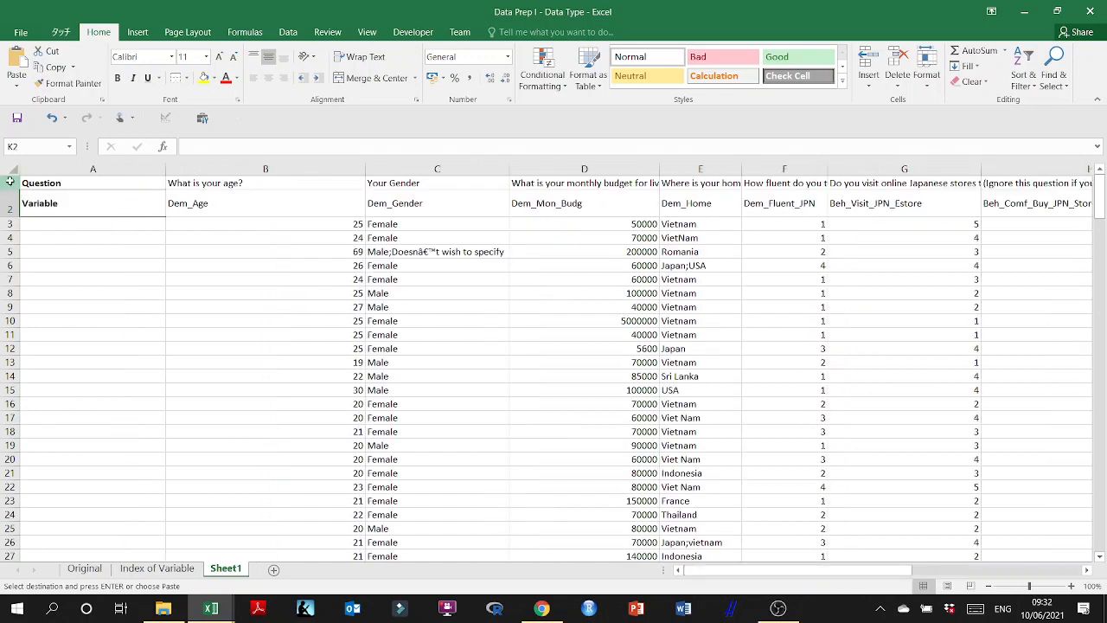
click(11, 183)
right_click(48, 182)
click(80, 280)
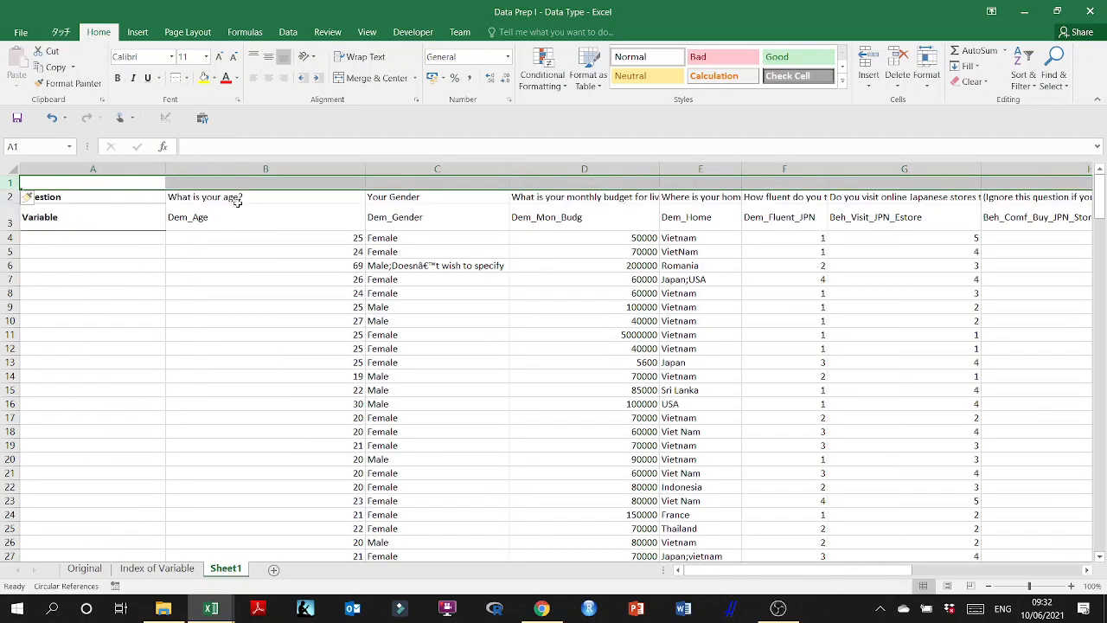
- Number the first three questions 1, 2 and 3 in cells B1 to D1
click(226, 182)
text(1)
key(Tab)
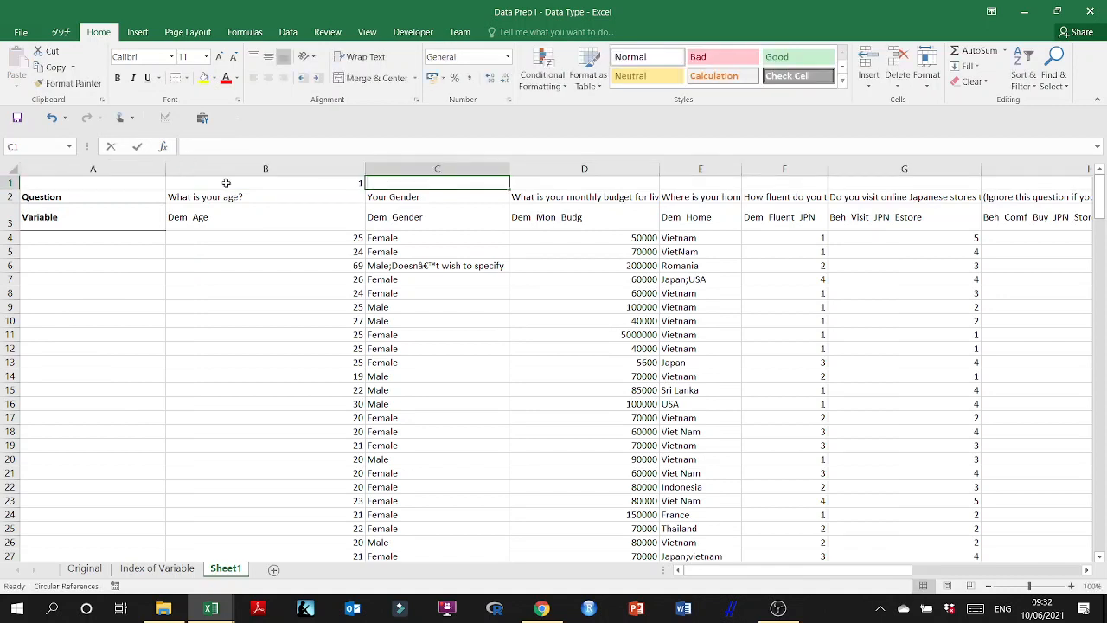
text(2)
key(Tab)
text(3)
key(Tab)
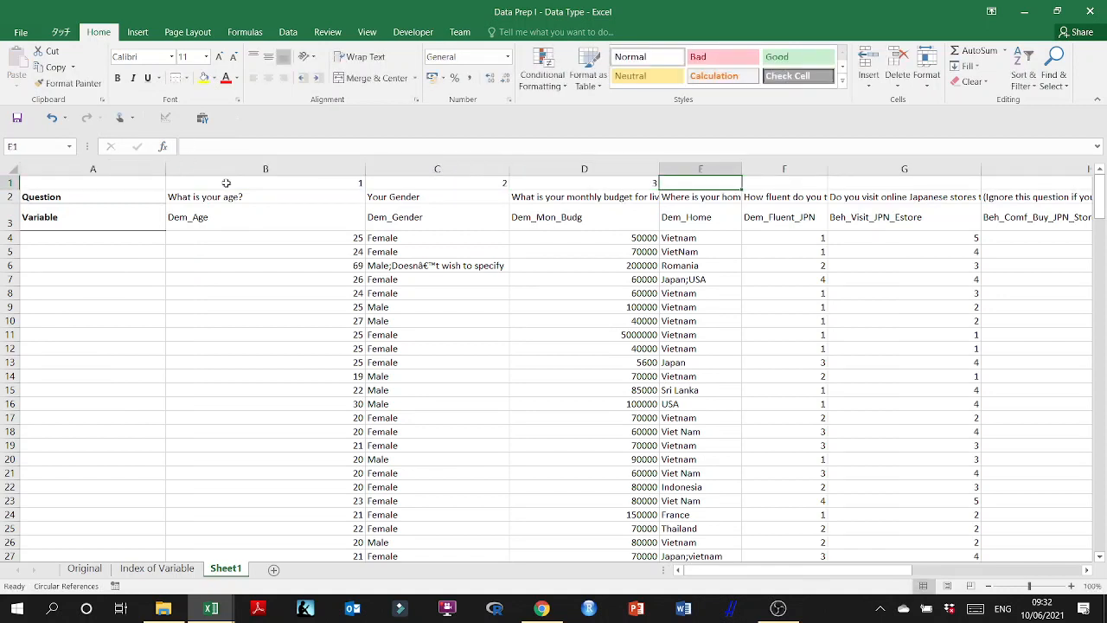
- Extend the numbering from D1 across row 1 to AM1 as a consecutive fill series
click(643, 182)
drag(658, 185, 185, 212)
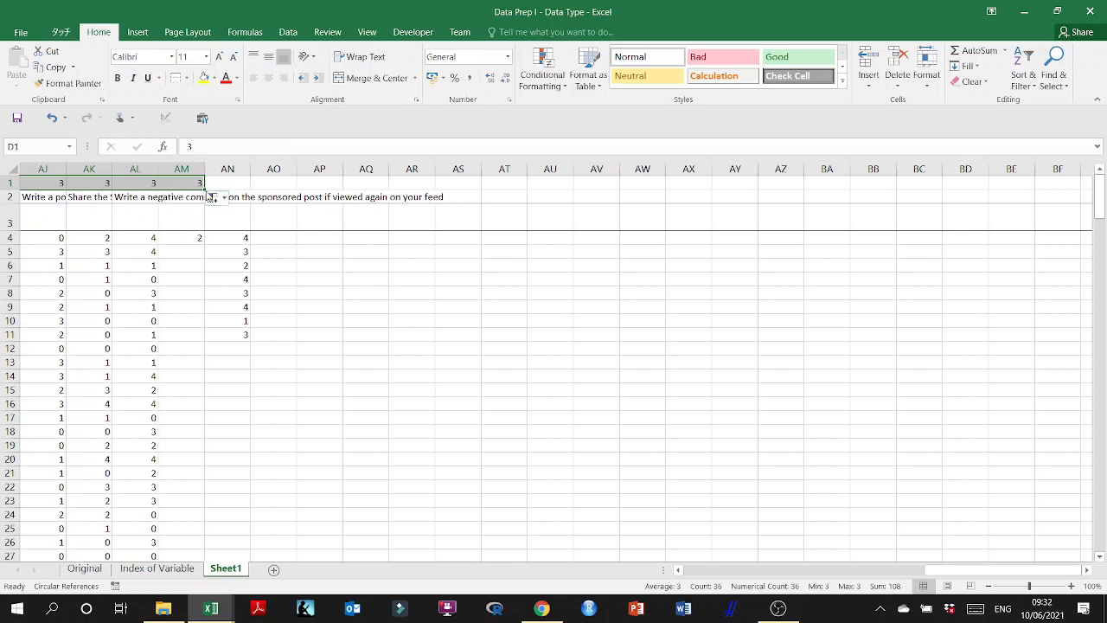
click(223, 199)
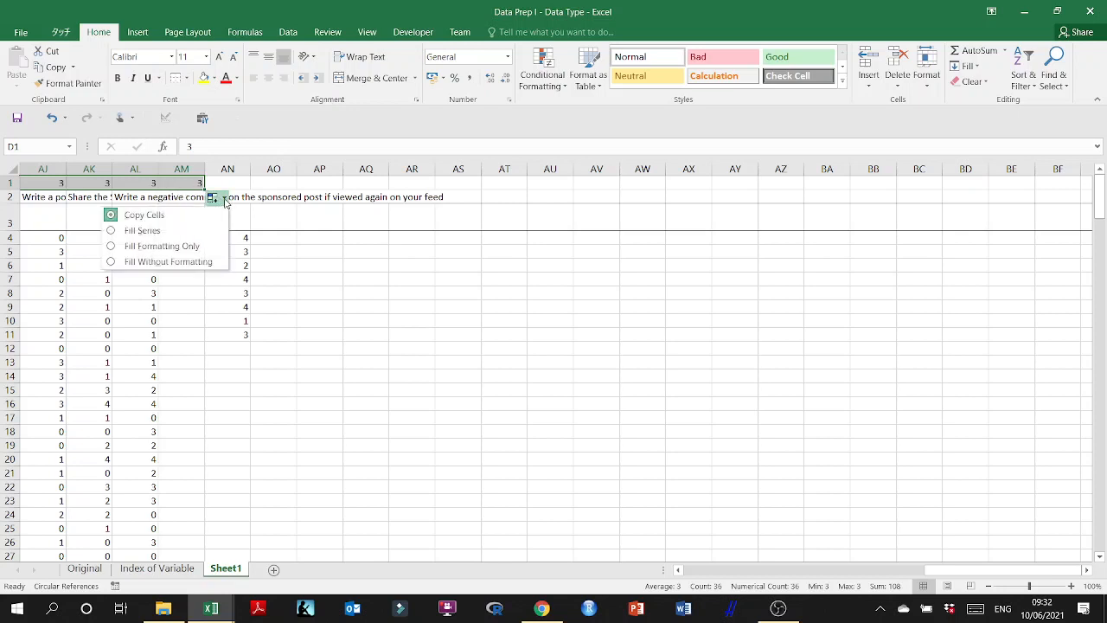
click(161, 232)
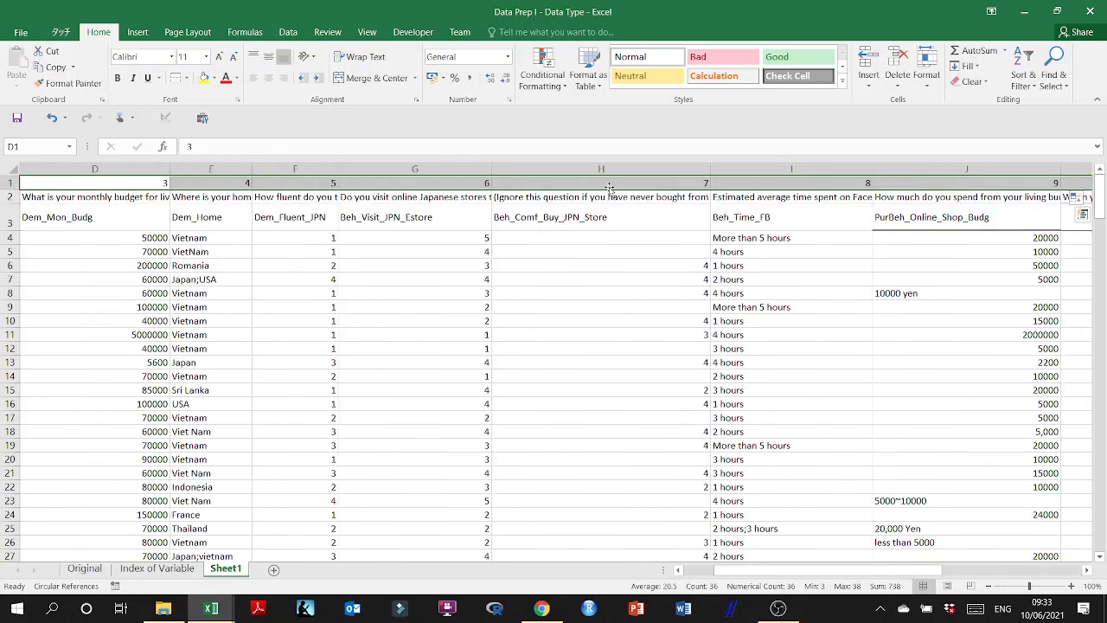
- Check the number, question and code of the last labelled question in J1:J3 and the unlabelled questions after it
mouse_move(859, 572)
mouse_down()
mouse_move(904, 575)
mouse_move(870, 576)
mouse_up()
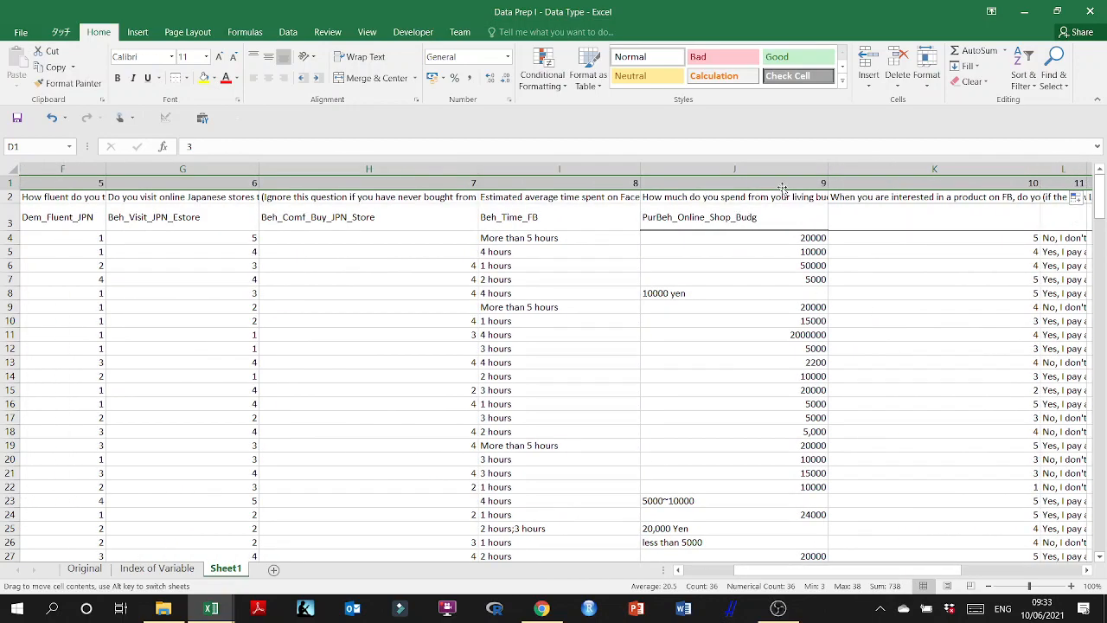
click(778, 221)
drag(783, 185, 782, 220)
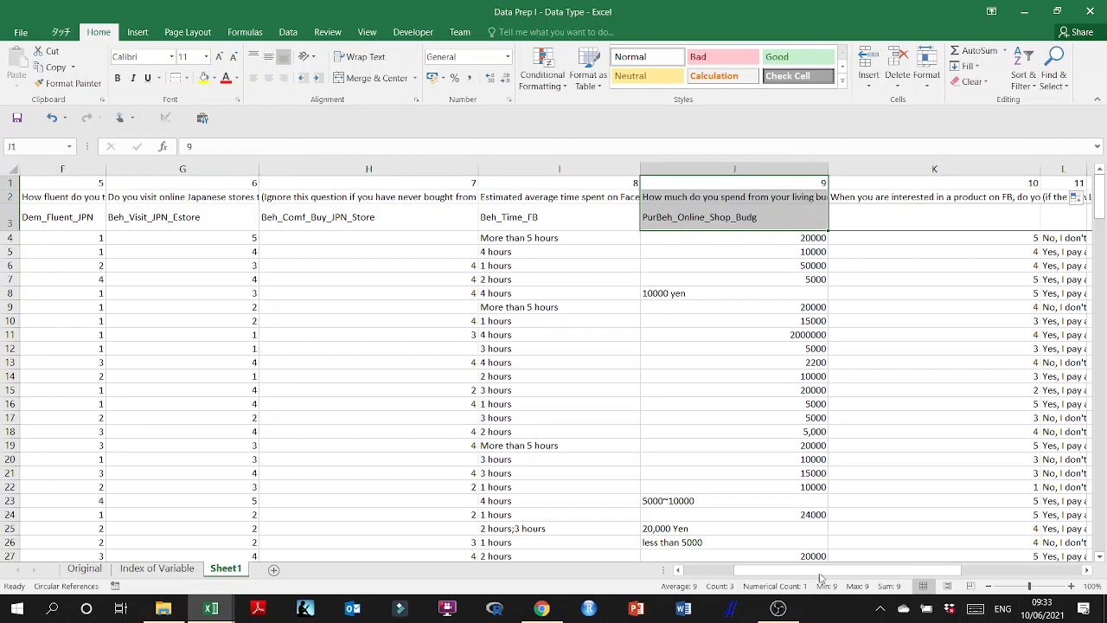
drag(820, 573, 860, 572)
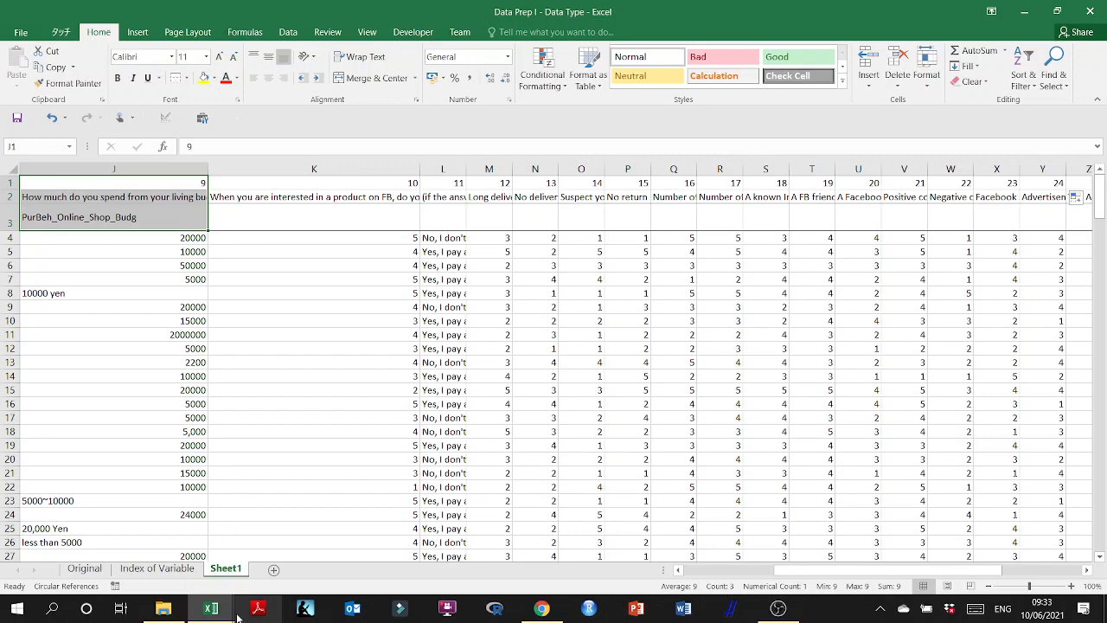
- Switch to the 1 Data Jun 2020 - Exploratory Analysis workbook and compare questions 12 to 15 with their variable codes
mouse_move(211, 608)
click(256, 566)
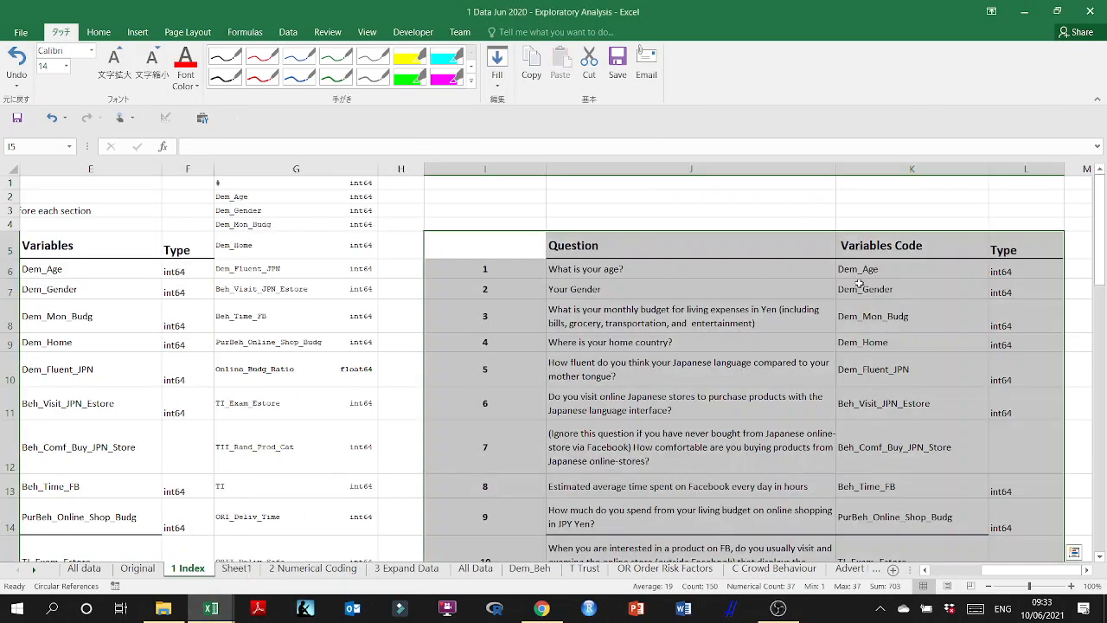
scroll(859, 283, down, 4)
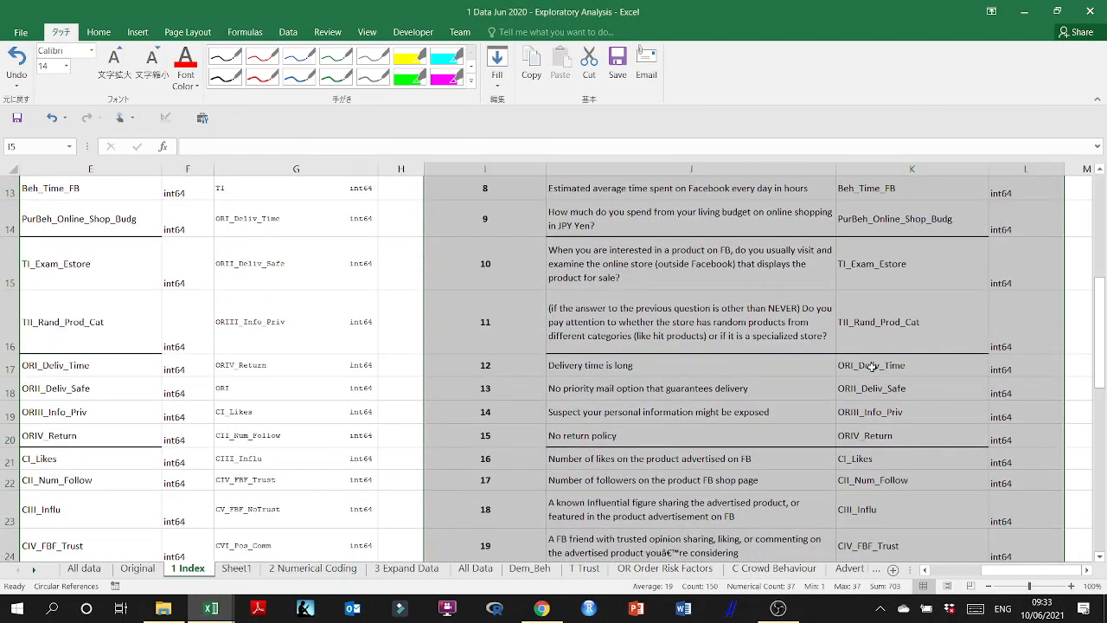
scroll(871, 366, down, 1)
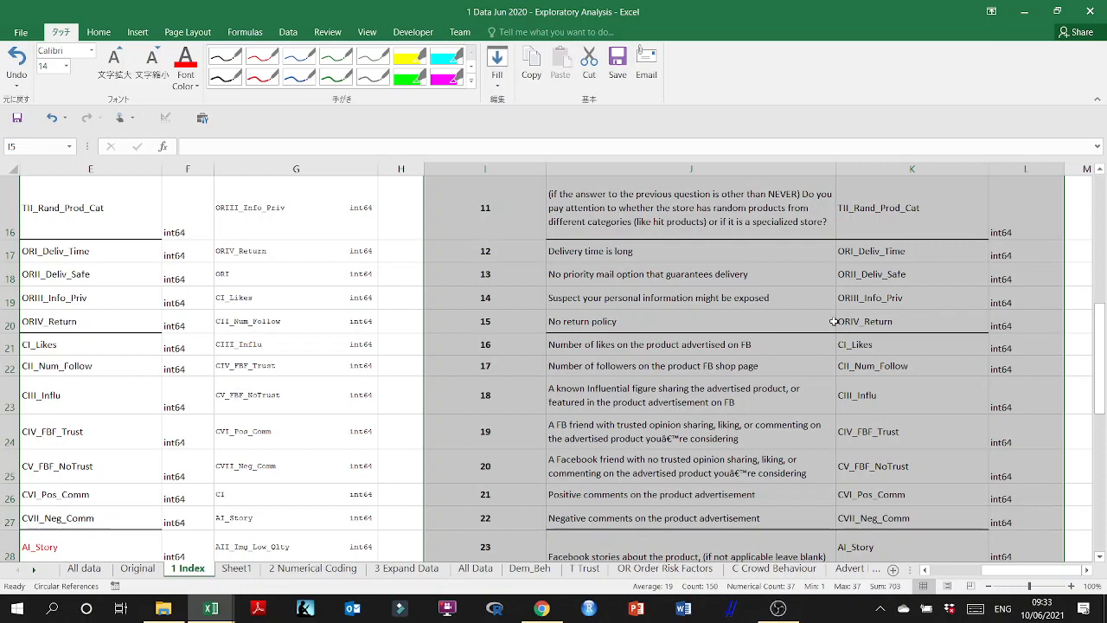
click(891, 252)
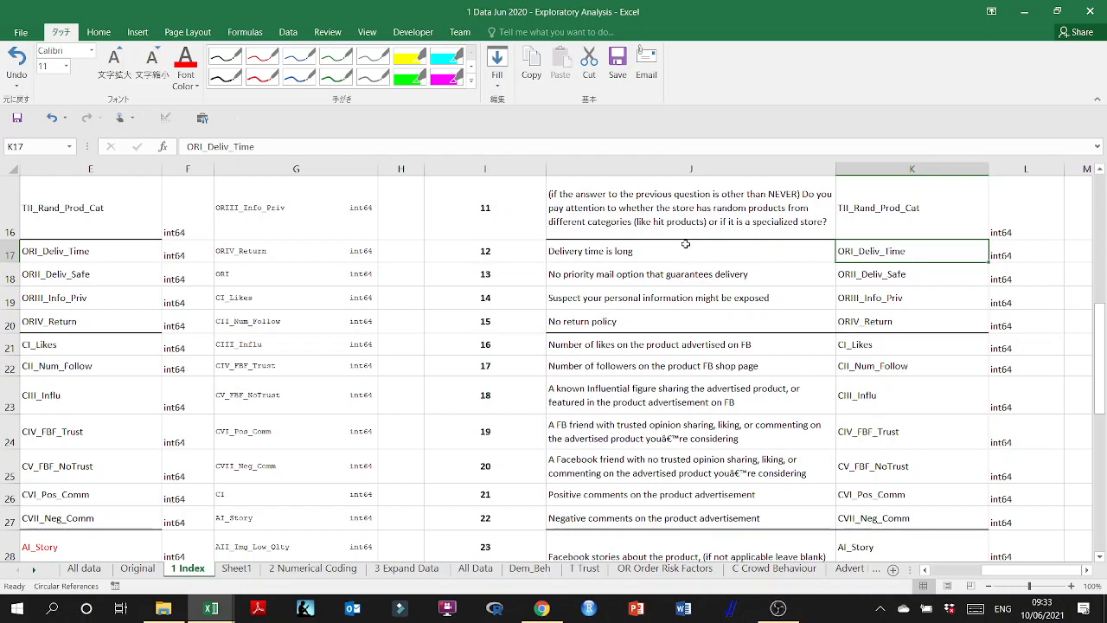
drag(684, 248, 686, 314)
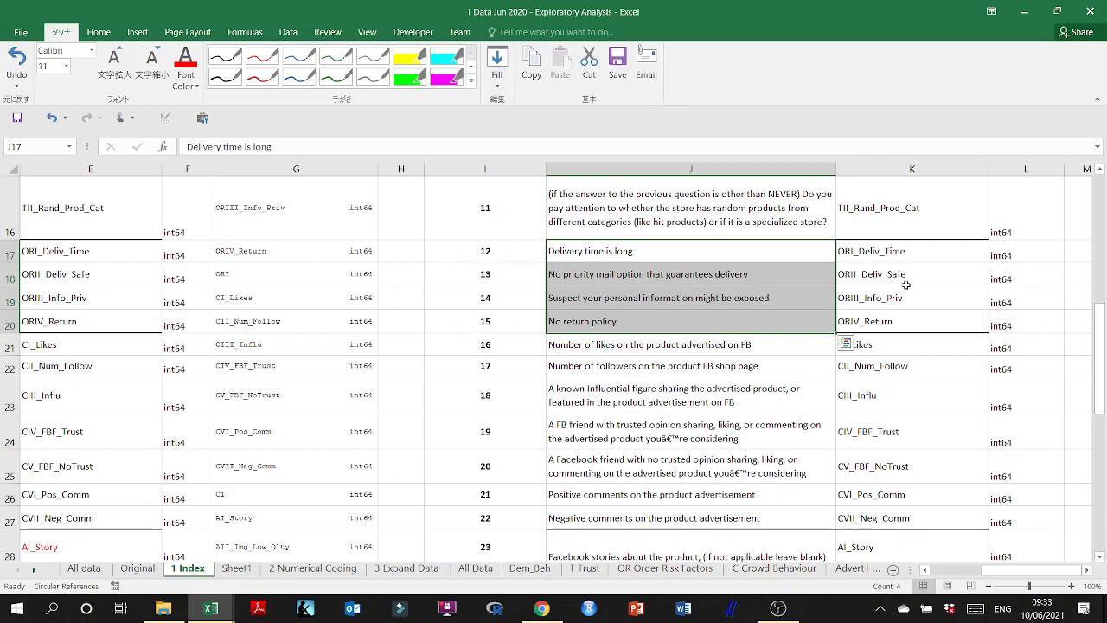
drag(908, 251, 903, 319)
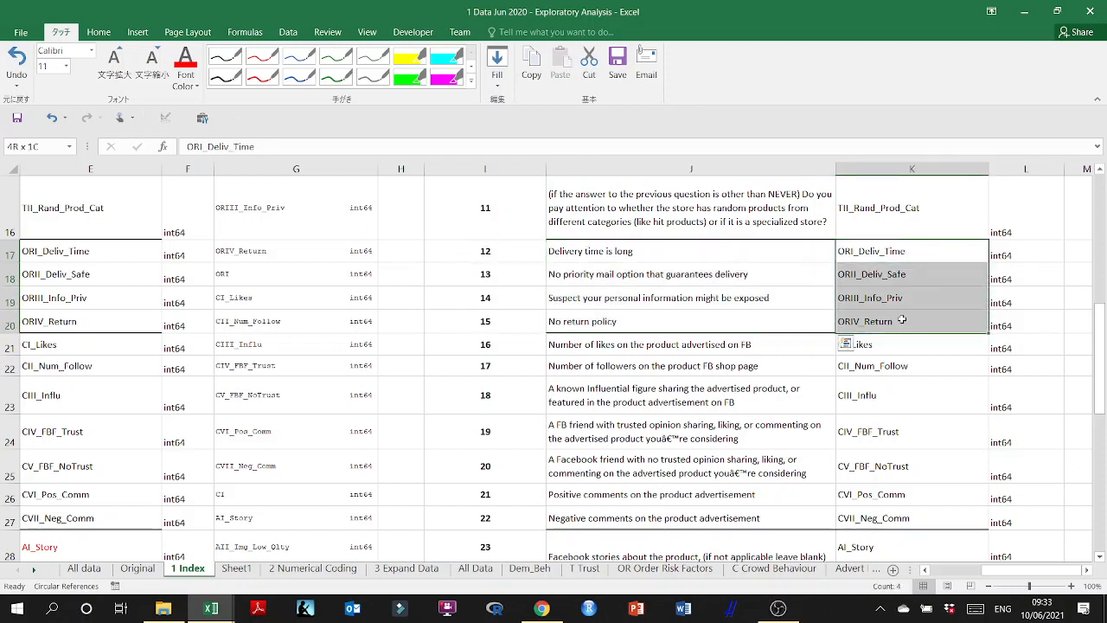
- Examine the prefixes of the codes ORI_Deliv_Time to ORIV_Return one by one against their question texts in J17:J20
click(846, 259)
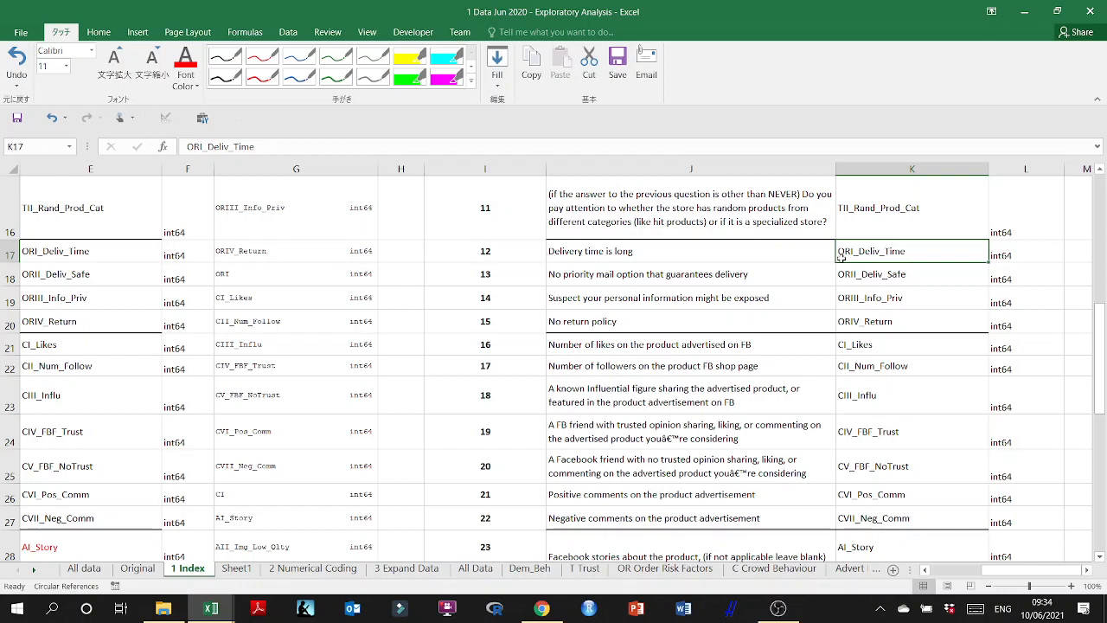
click(842, 275)
click(844, 300)
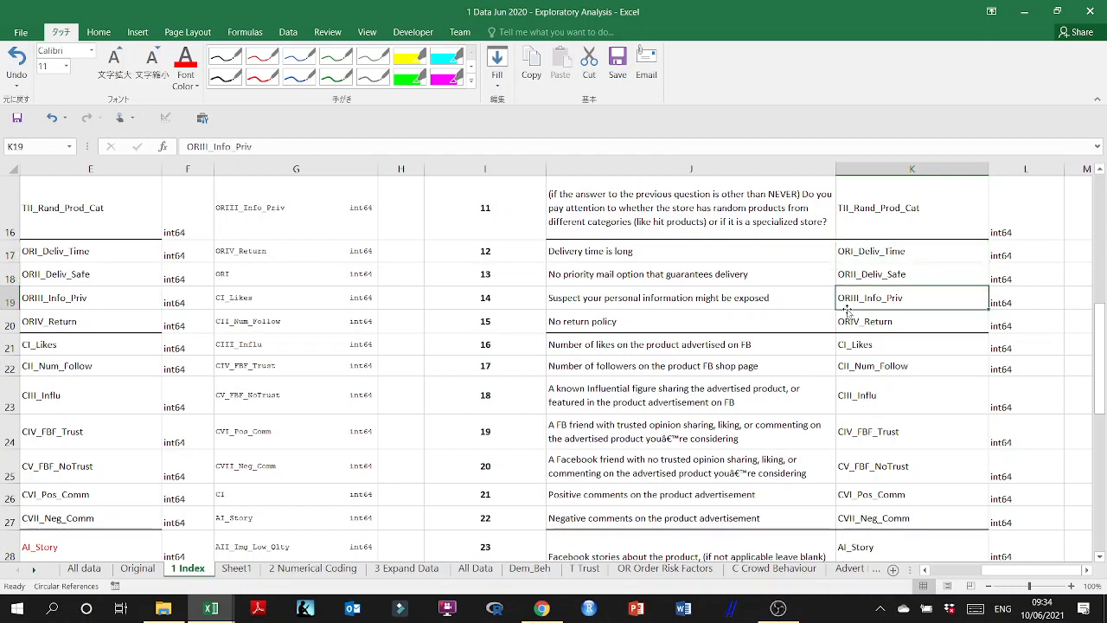
click(846, 325)
click(871, 333)
click(878, 247)
drag(878, 246, 879, 321)
key(ctrl+c)
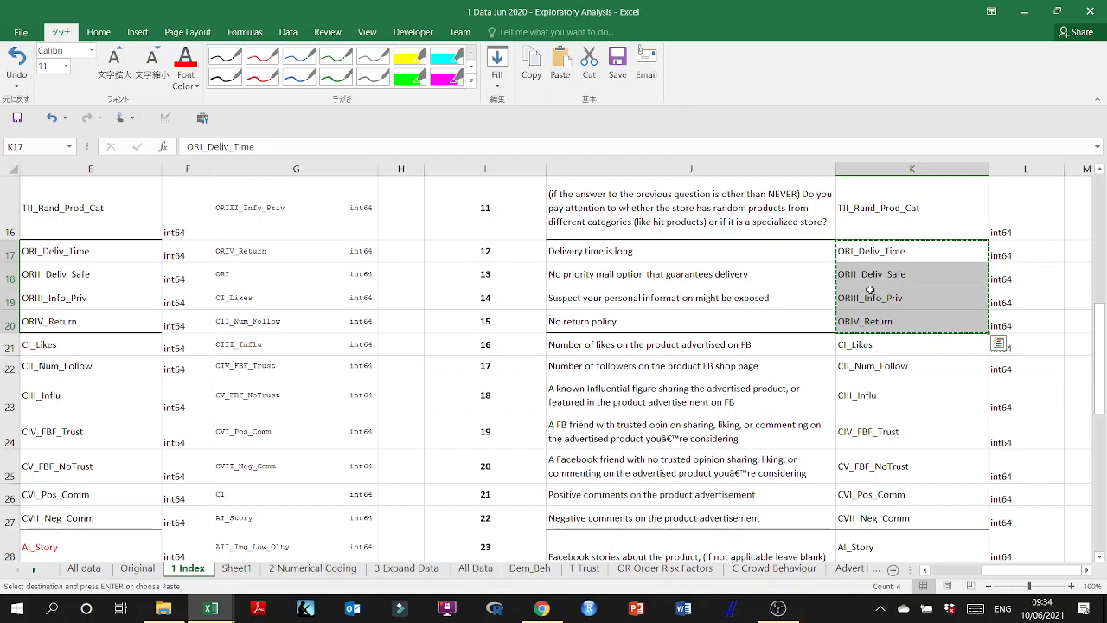
key(Escape)
drag(705, 249, 708, 317)
drag(609, 252, 614, 323)
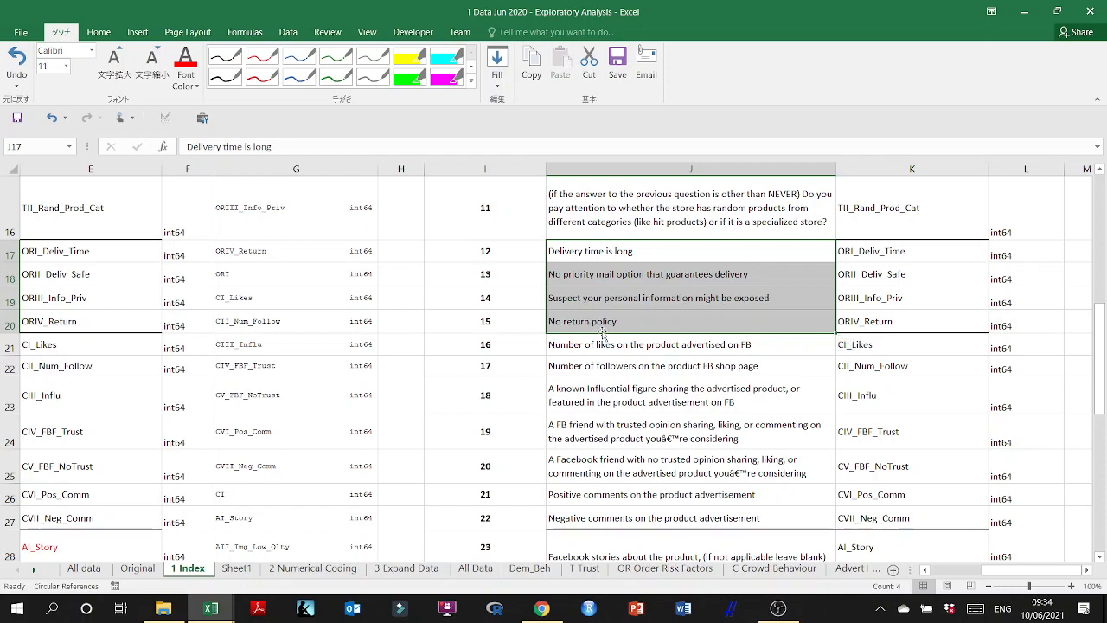
- Copy the four codes ORI_Deliv_Time to ORIV_Return from K17:K20 and return to the Data Prep I workbook
drag(920, 252, 922, 316)
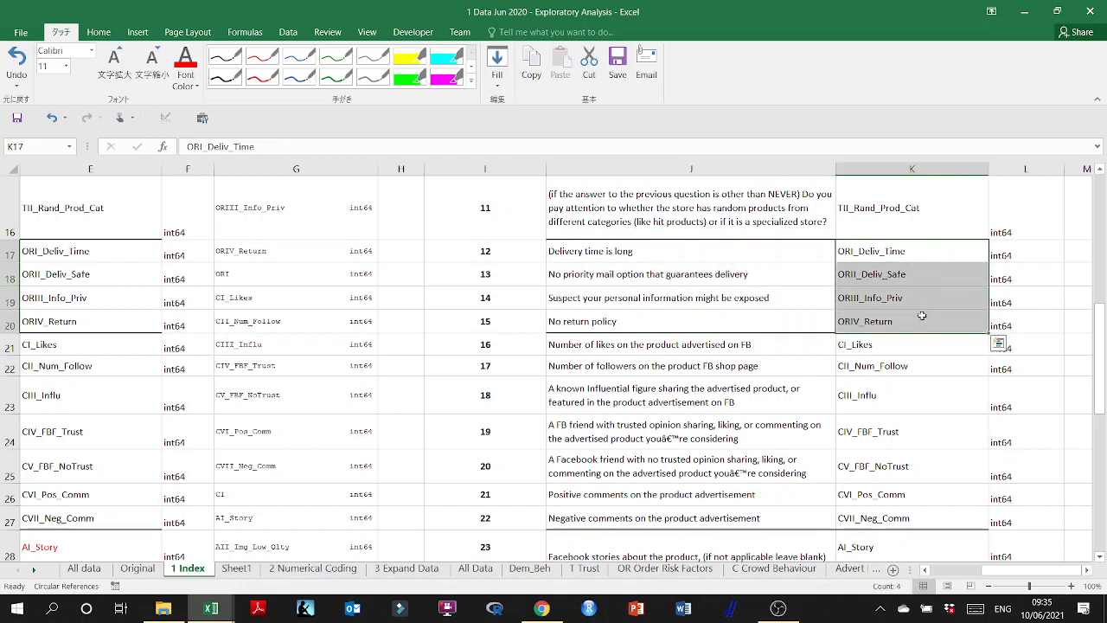
key(ctrl+c)
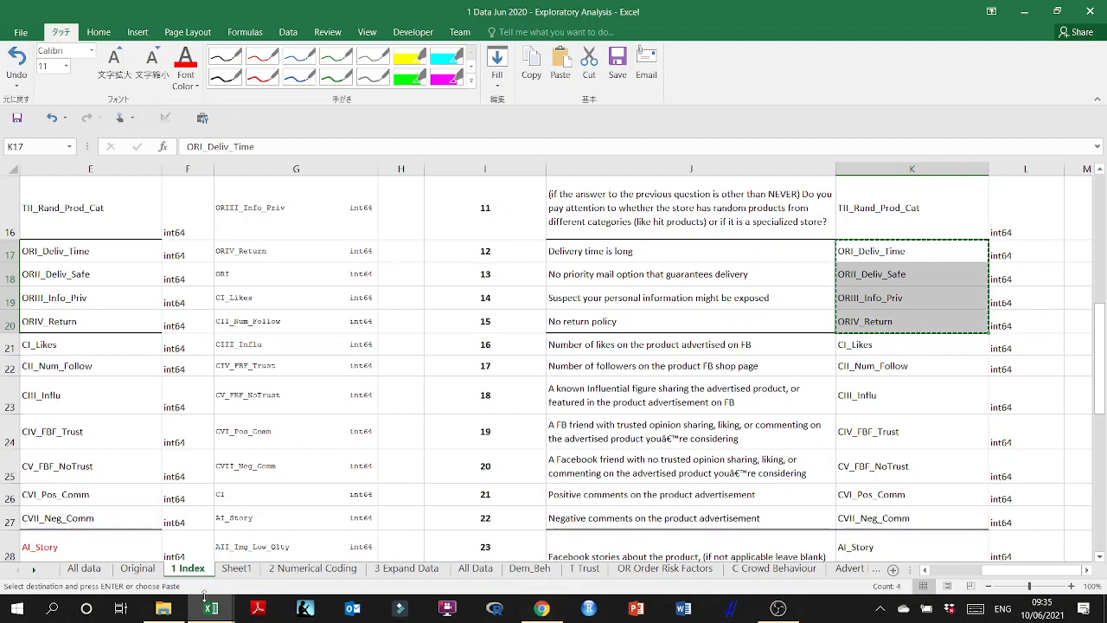
mouse_move(211, 605)
click(173, 554)
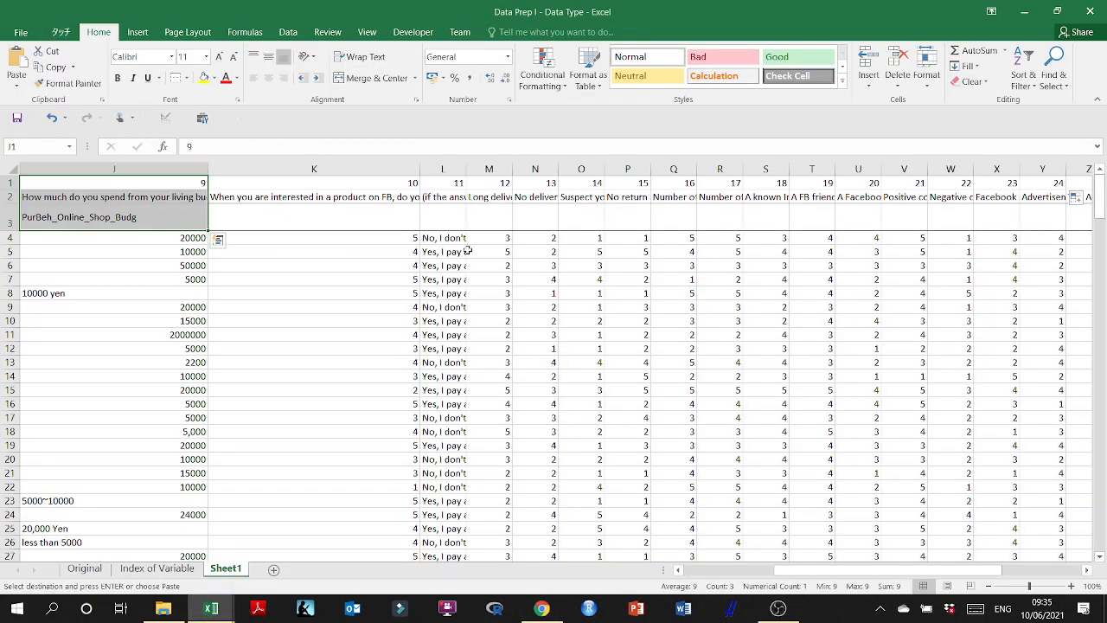
- Add a new sheet and paste the four codes at G9, transposed into a row
click(273, 571)
click(301, 294)
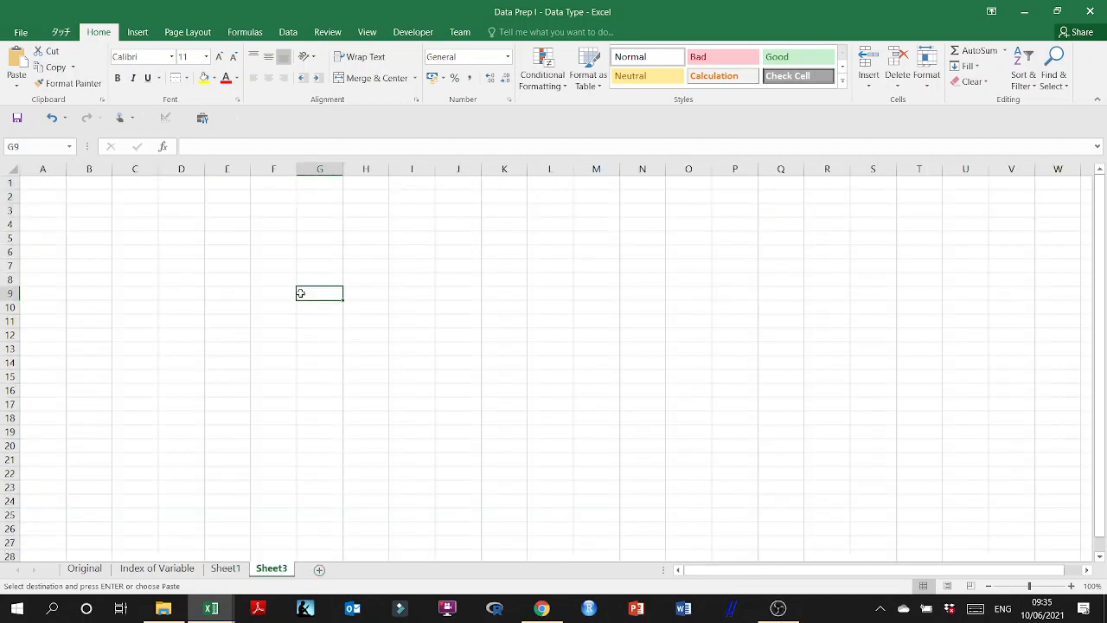
key(ctrl+v)
click(383, 352)
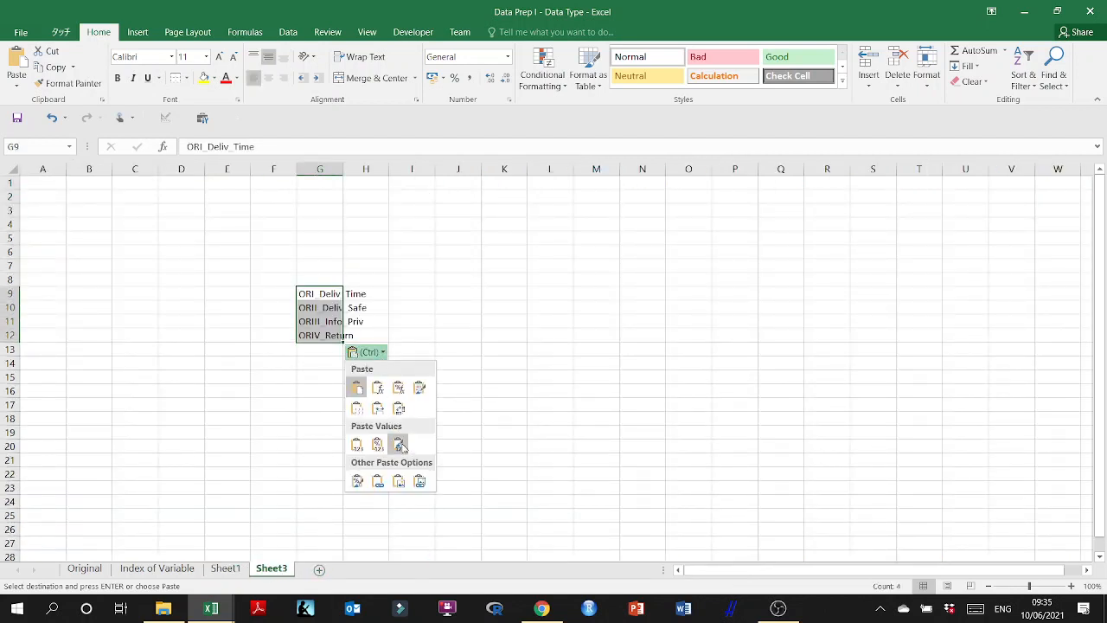
click(399, 408)
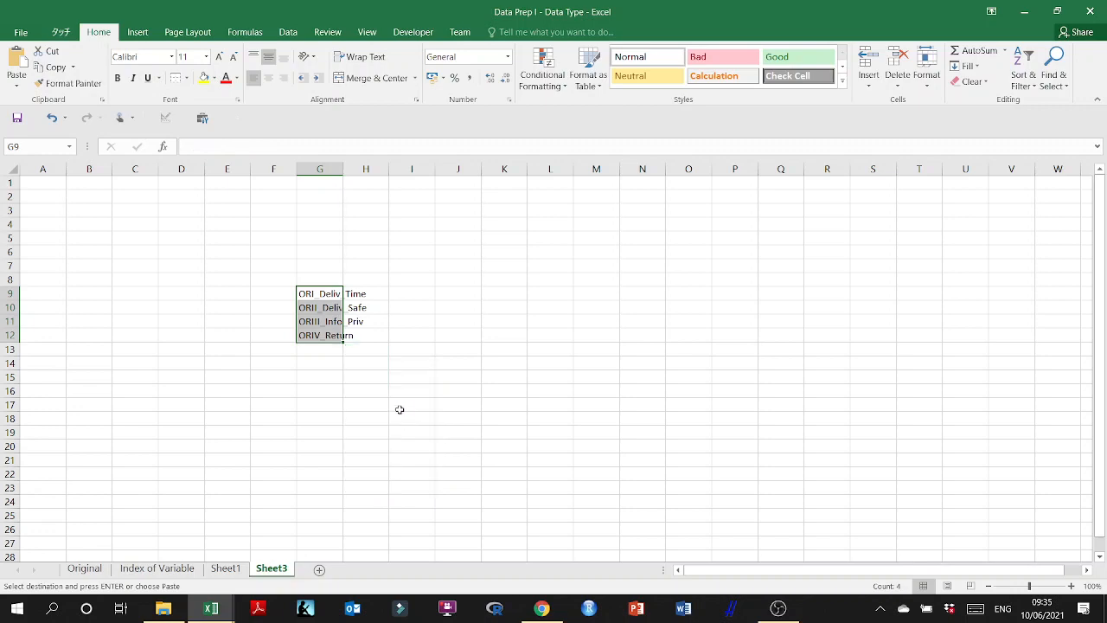
- Widen columns K to M in Sheet1 and paste the four transposed codes into M3:P3 under questions 12 to 15
click(226, 568)
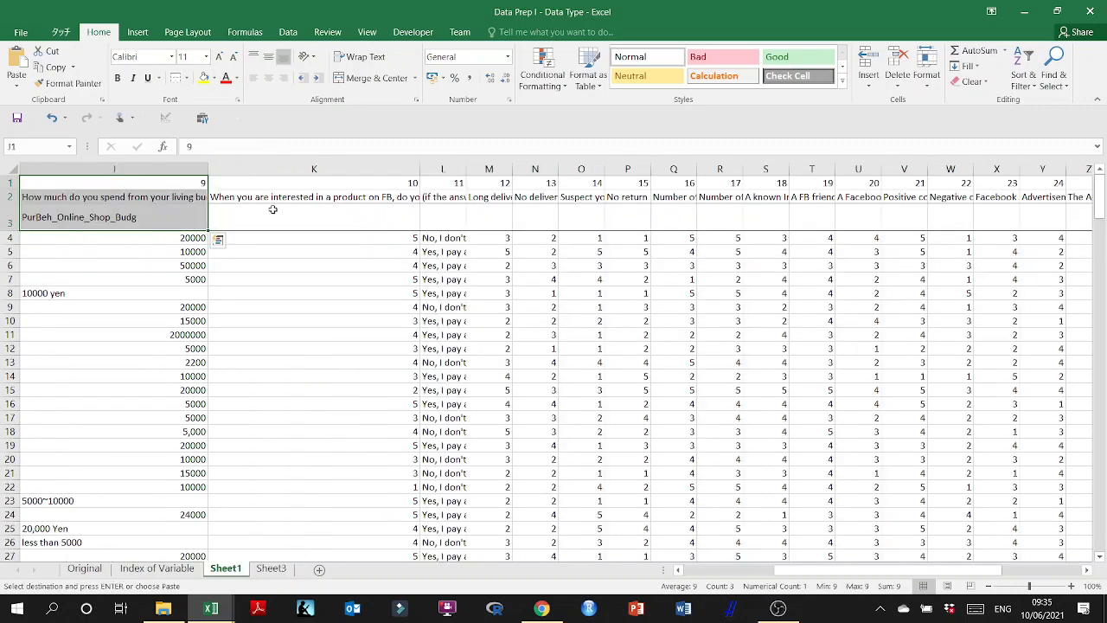
click(381, 210)
drag(421, 166, 751, 169)
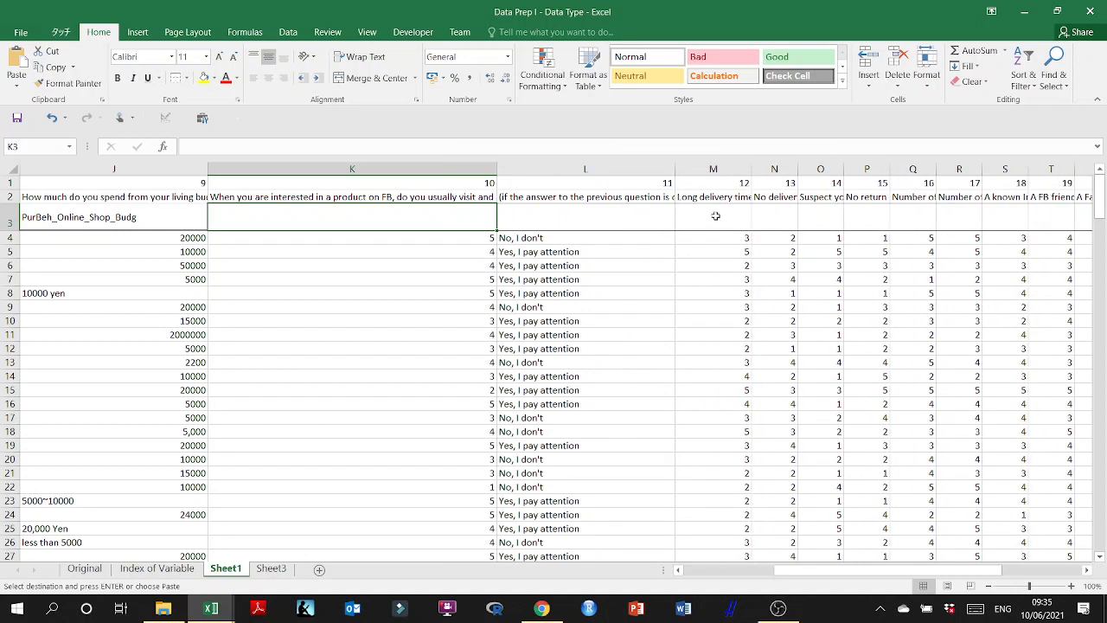
click(716, 214)
key(ctrl+v)
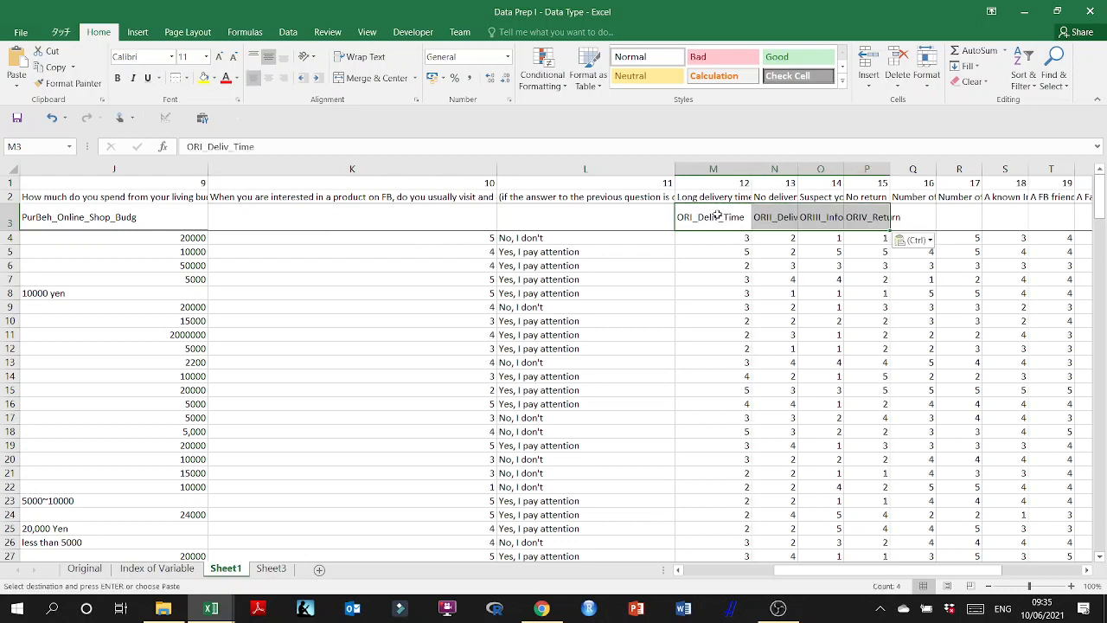
- Widen columns M, N, O and P to fit their questions and the codes ORI_Deliv_Time to ORIV_Return
drag(755, 168, 762, 168)
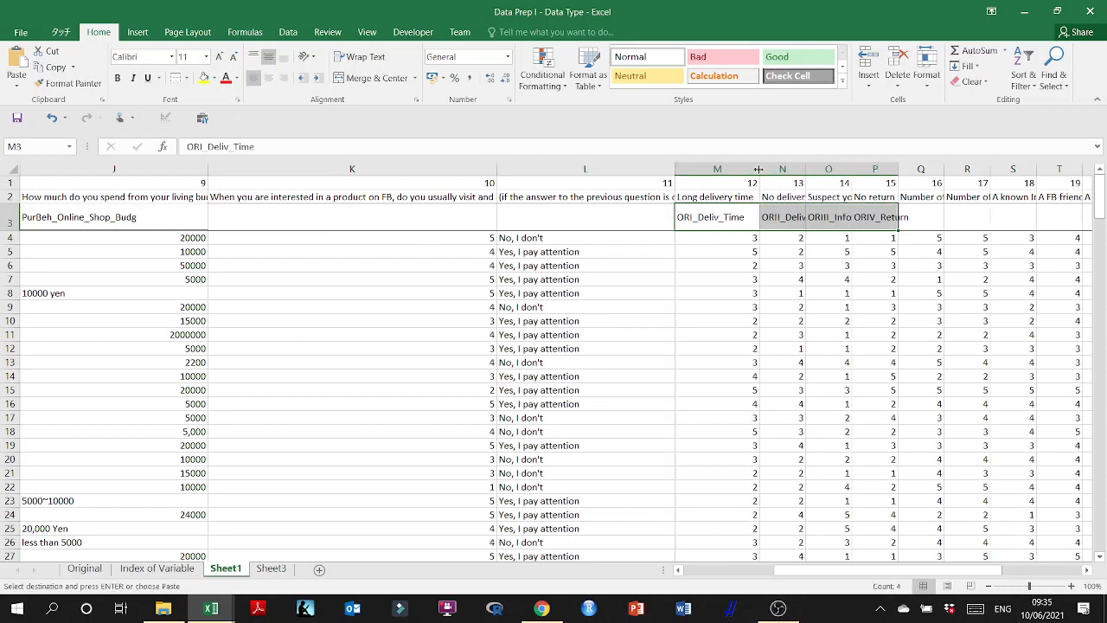
double_click(804, 168)
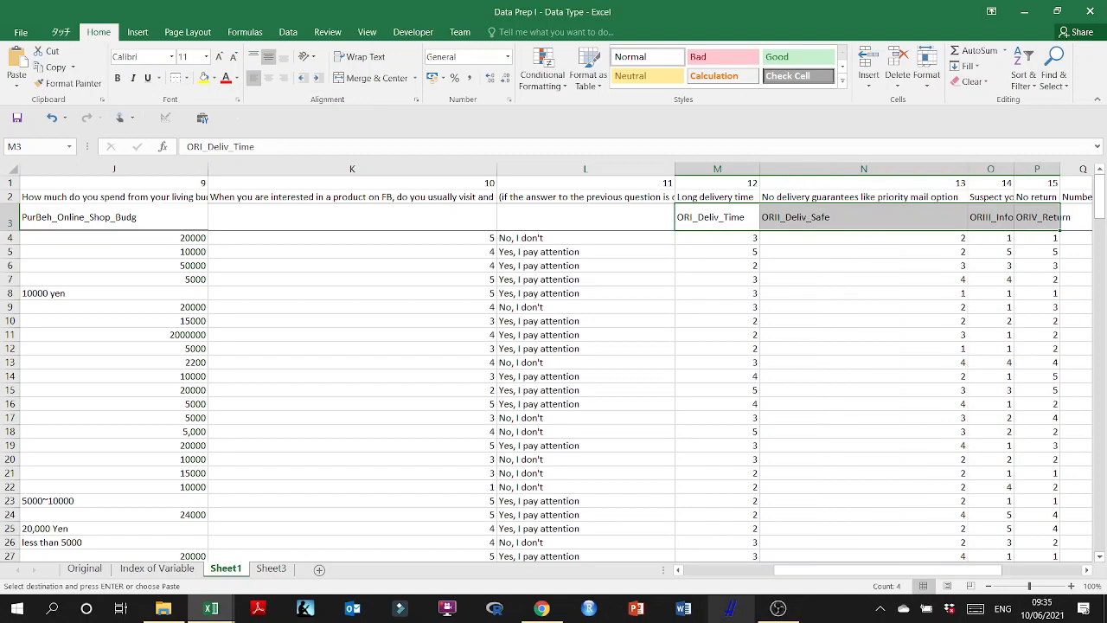
drag(795, 572, 824, 578)
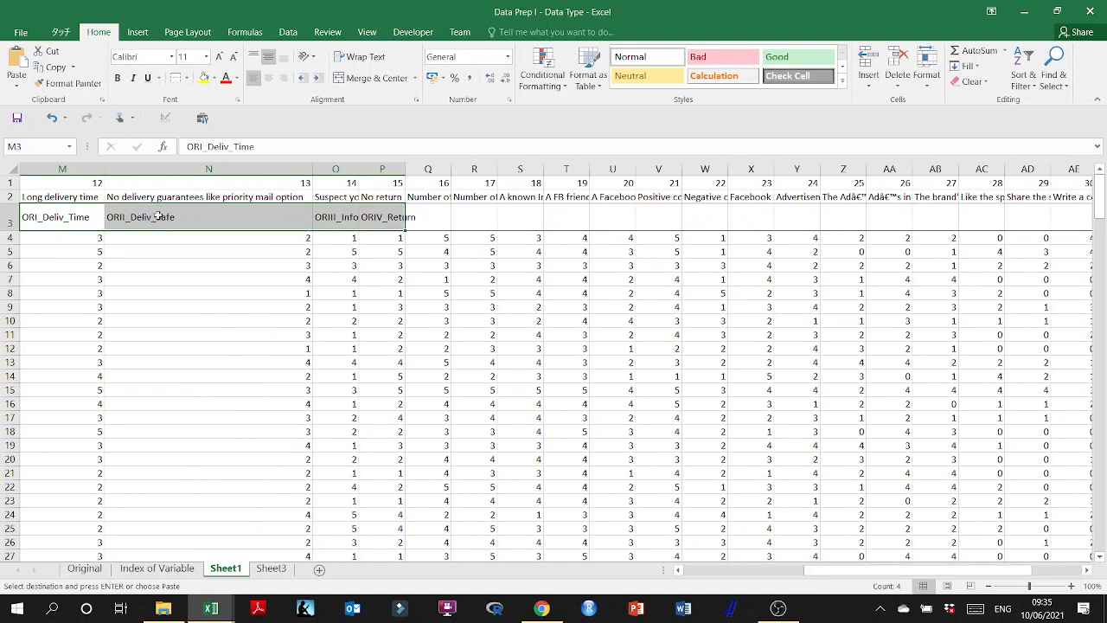
double_click(358, 170)
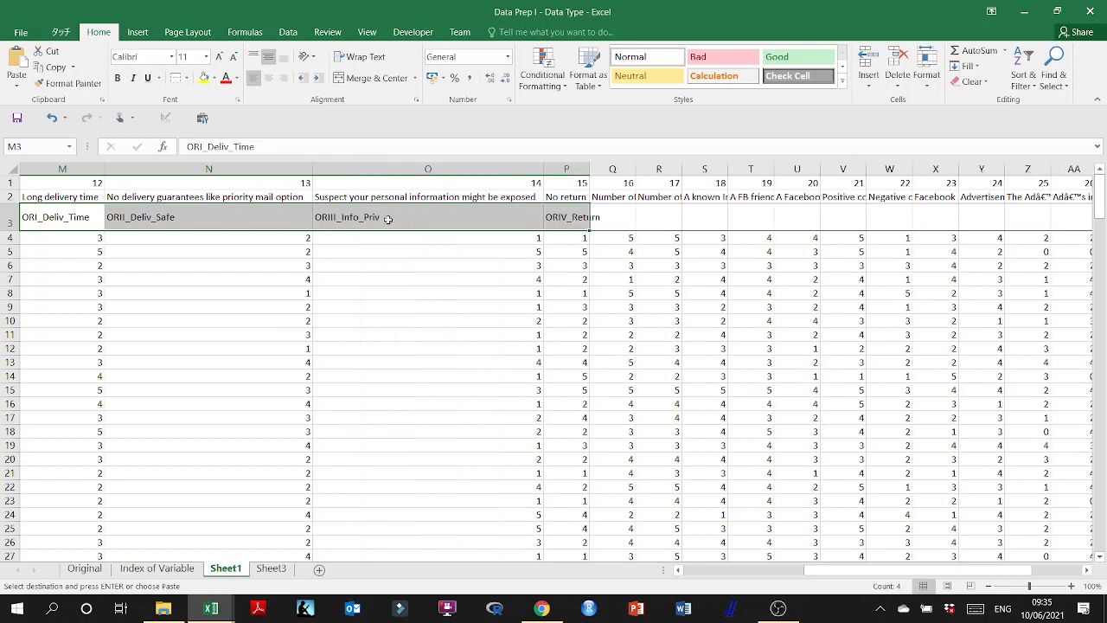
double_click(589, 168)
- Return to the first columns of Sheet1 and open the Index of Variable sheet
drag(856, 581, 711, 586)
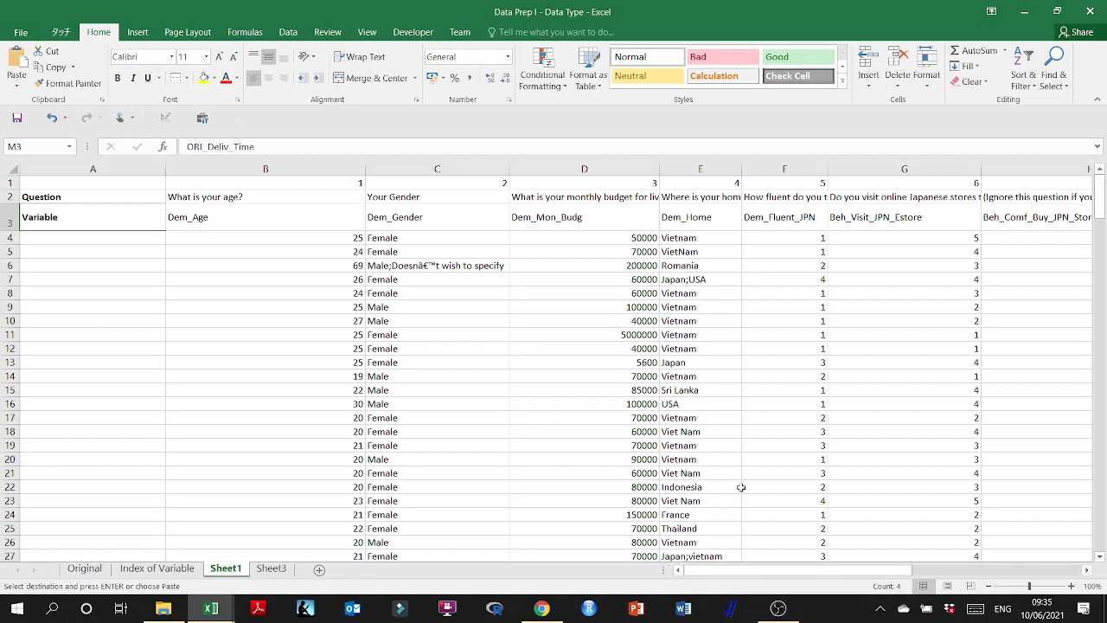
drag(788, 571, 683, 557)
click(173, 572)
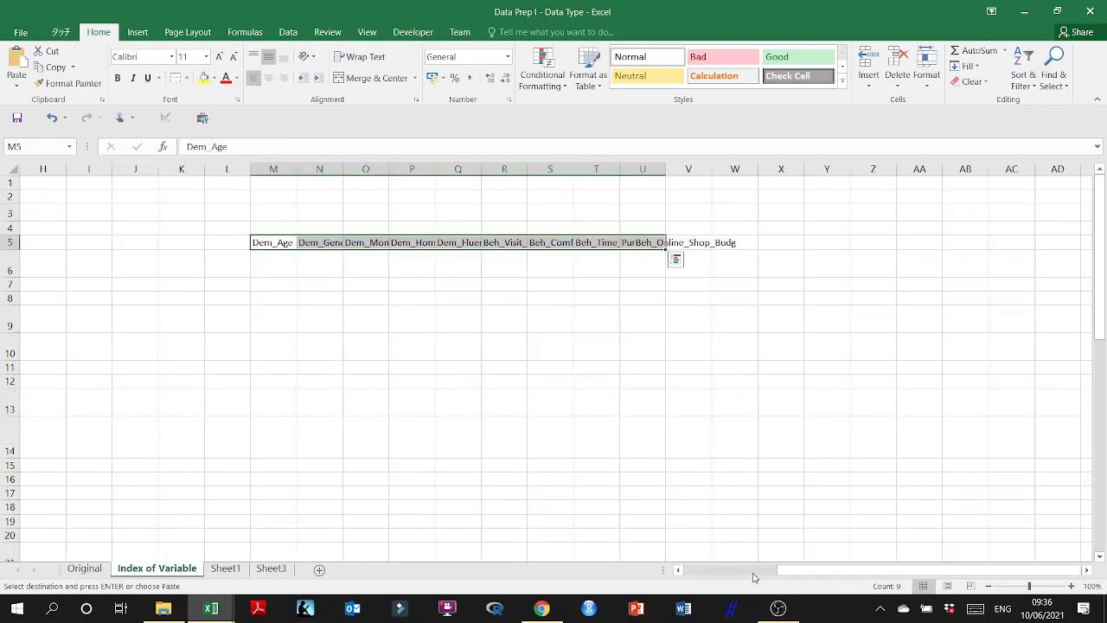
- Review the variable codes in the index, focusing on questions 12 to 15 and the empty cells beside them
drag(791, 572, 683, 572)
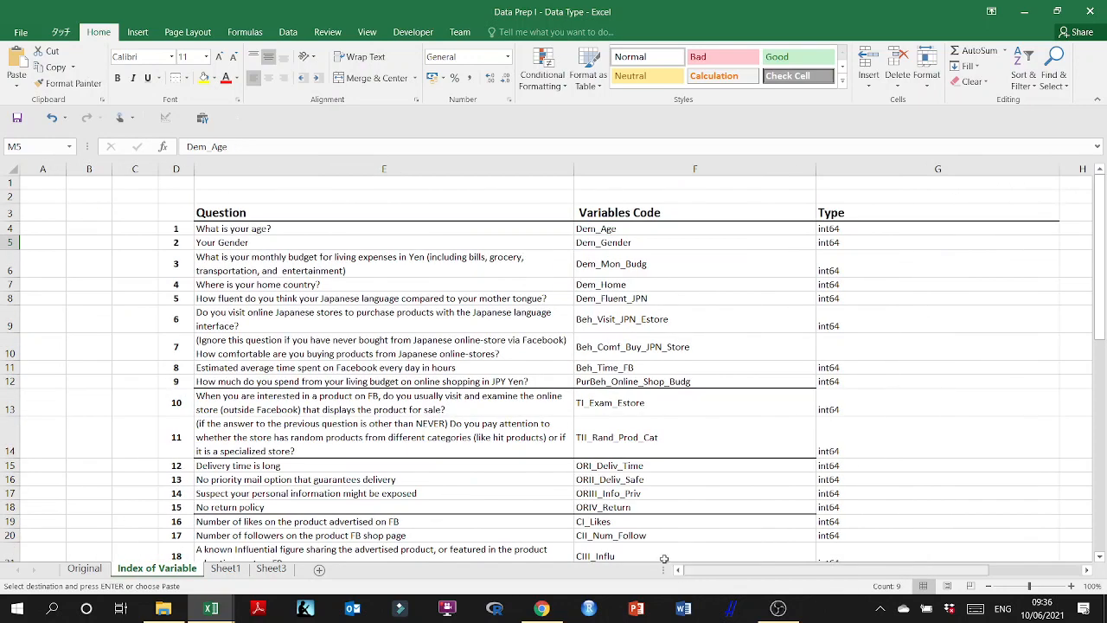
drag(653, 212, 657, 489)
scroll(590, 392, down, 2)
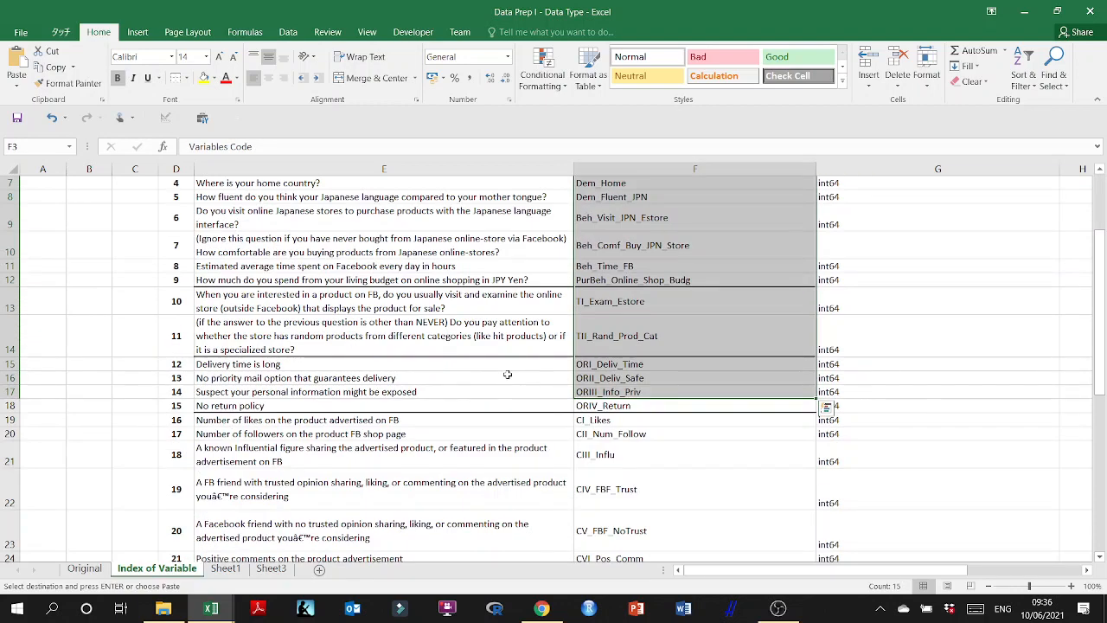
drag(353, 363, 361, 406)
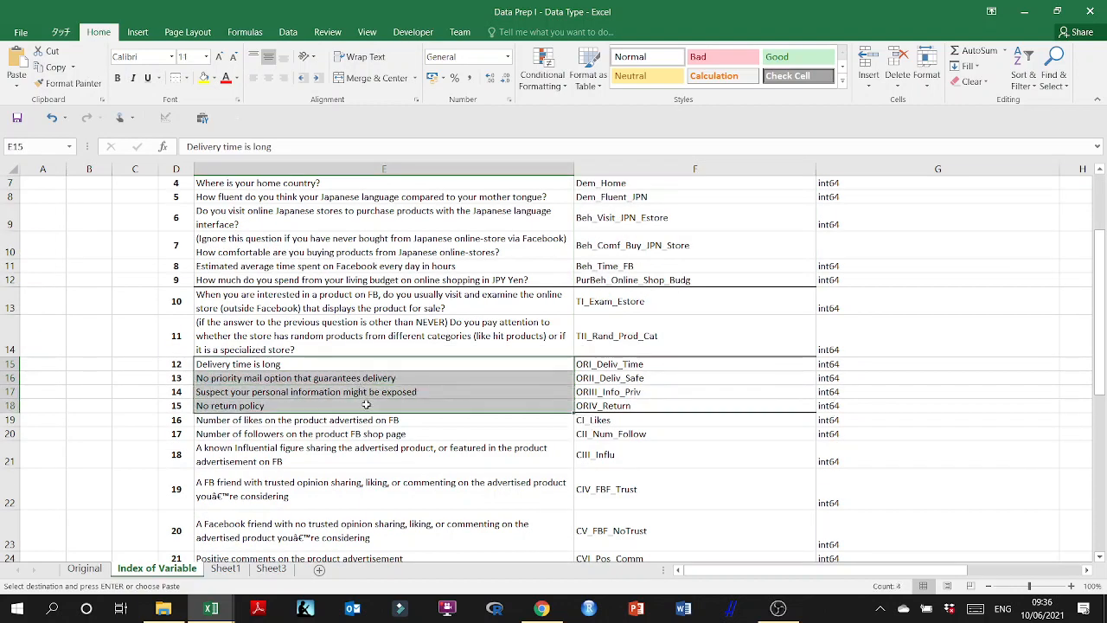
scroll(361, 405, down, 2)
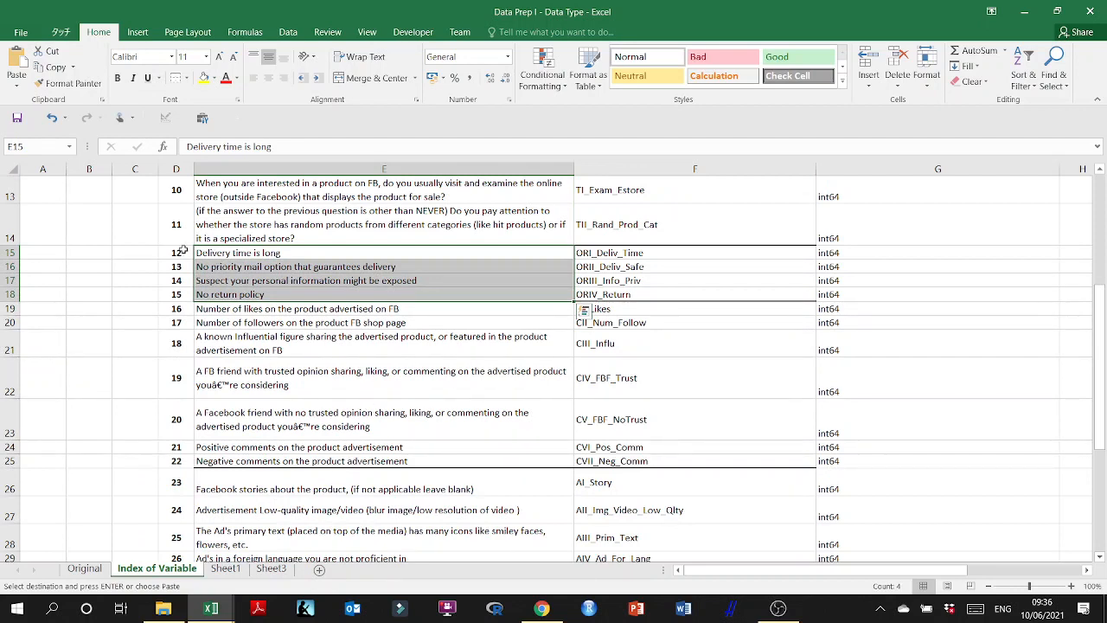
drag(179, 253, 546, 299)
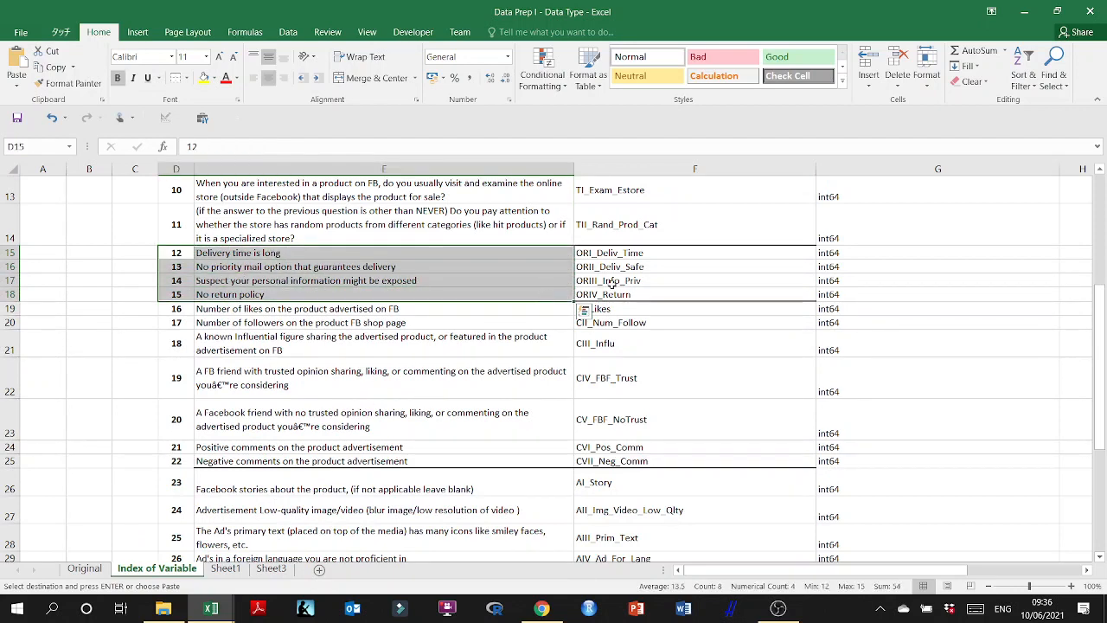
drag(138, 255, 139, 297)
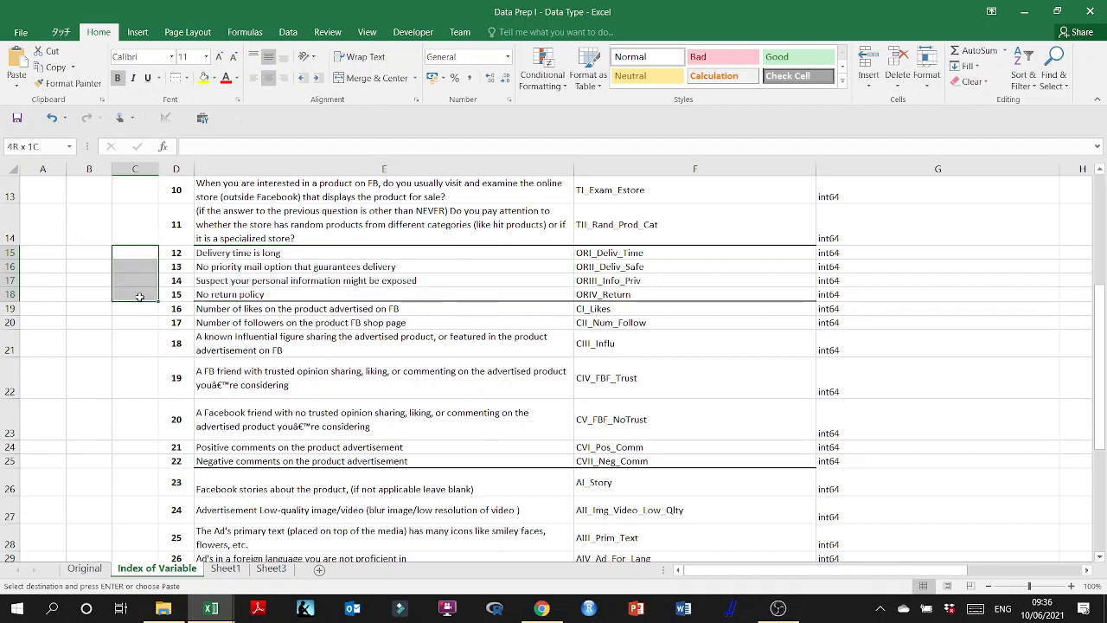
- Widen column C of the index and enter the group label Order Risk in C15, beside question 12
click(99, 250)
click(139, 252)
drag(160, 170, 303, 194)
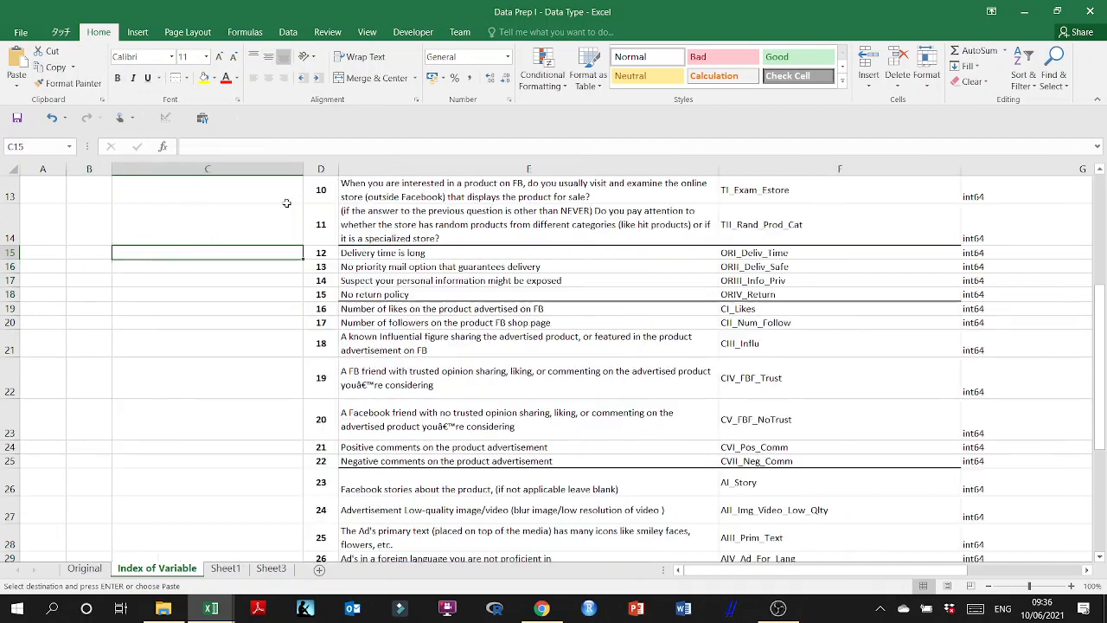
scroll(229, 251, up, 4)
click(230, 250)
scroll(327, 264, down, 3)
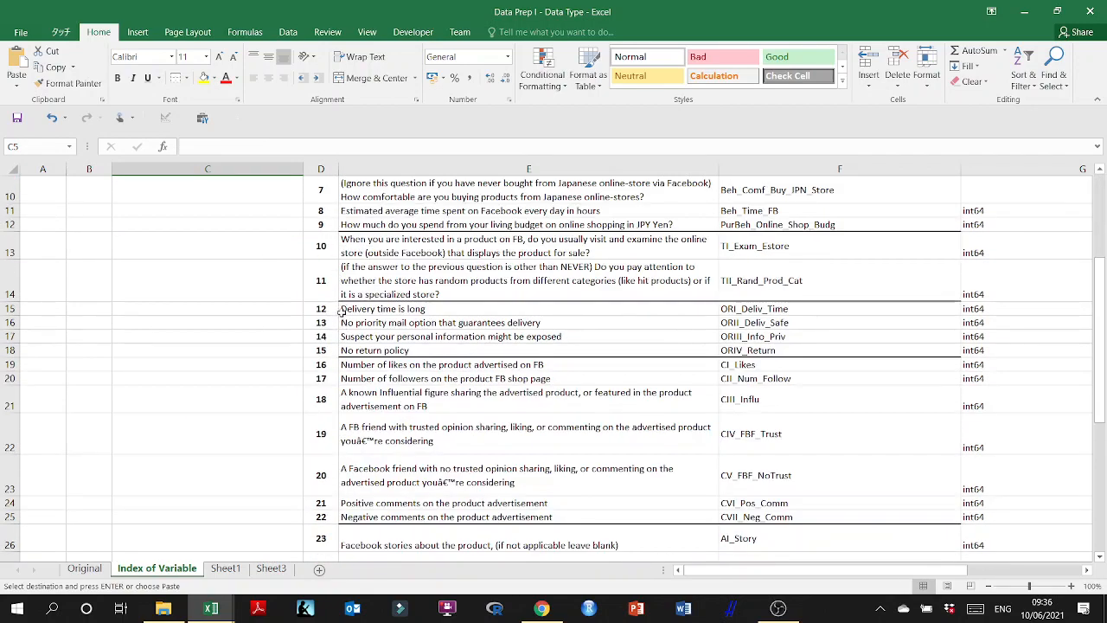
click(257, 310)
text(Order Risk)
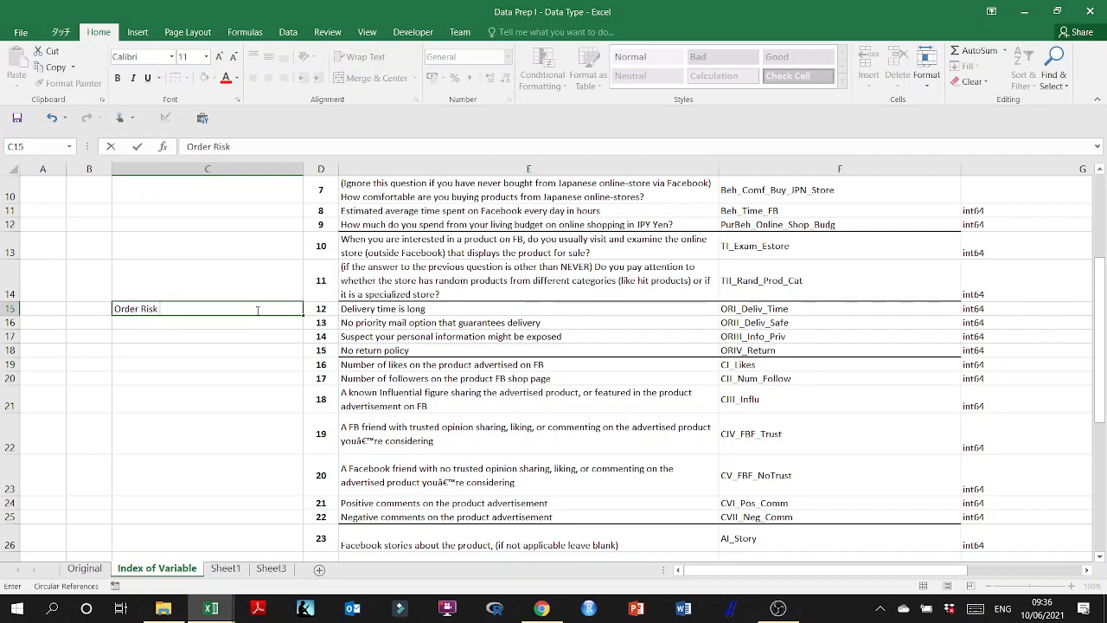
key(Return)
- Enter the group label Crowd Engagement Behavior in C19, beside question 16
click(236, 367)
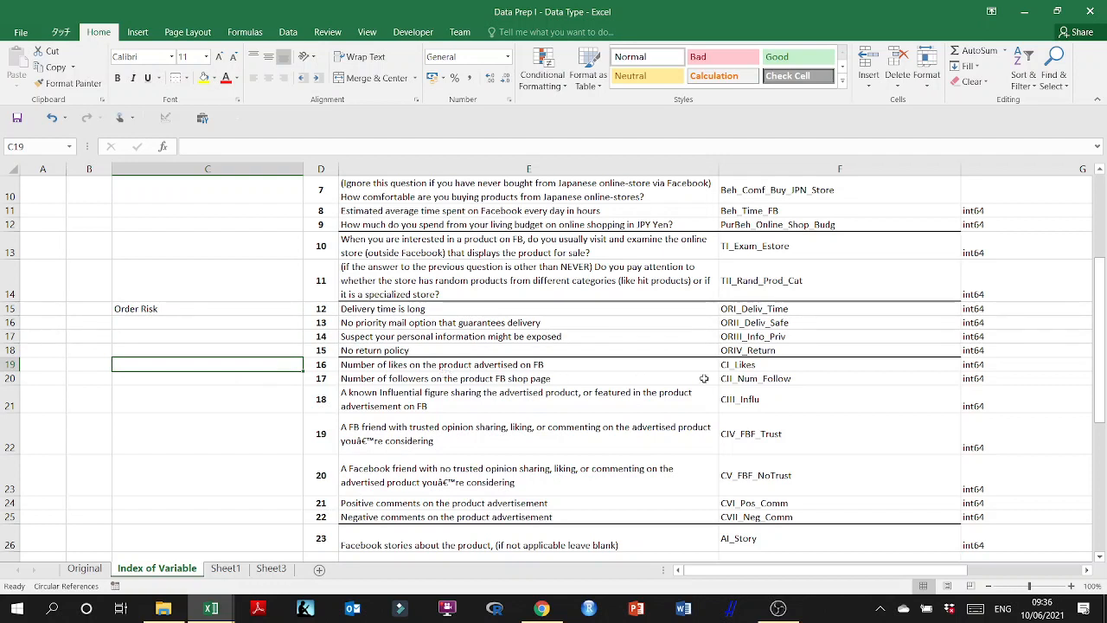
text(Crow)
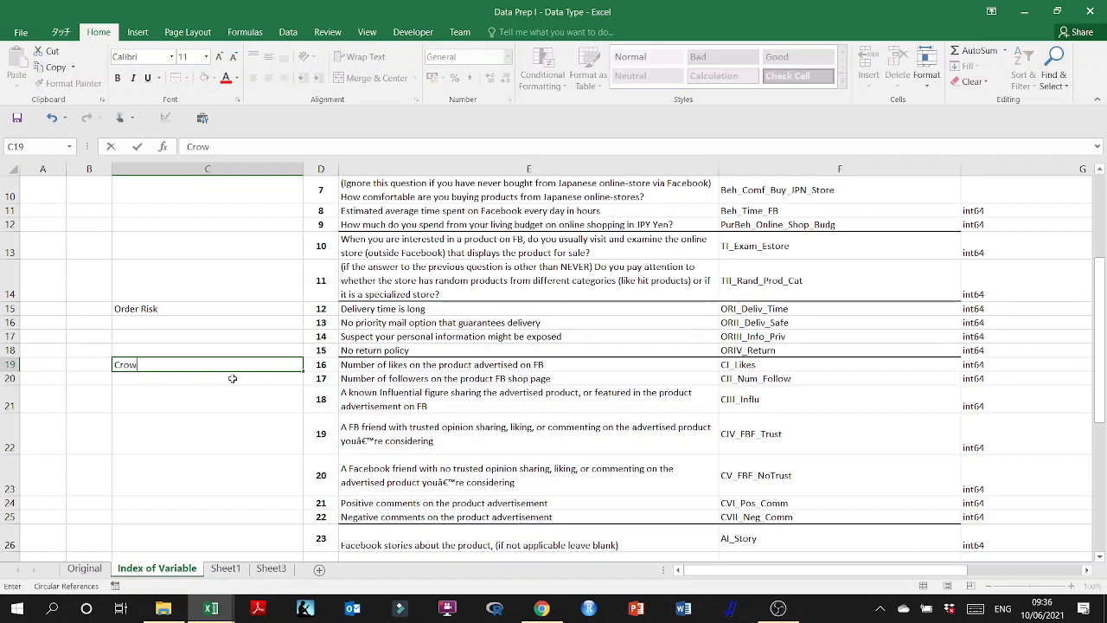
text(d Engagement Behavior)
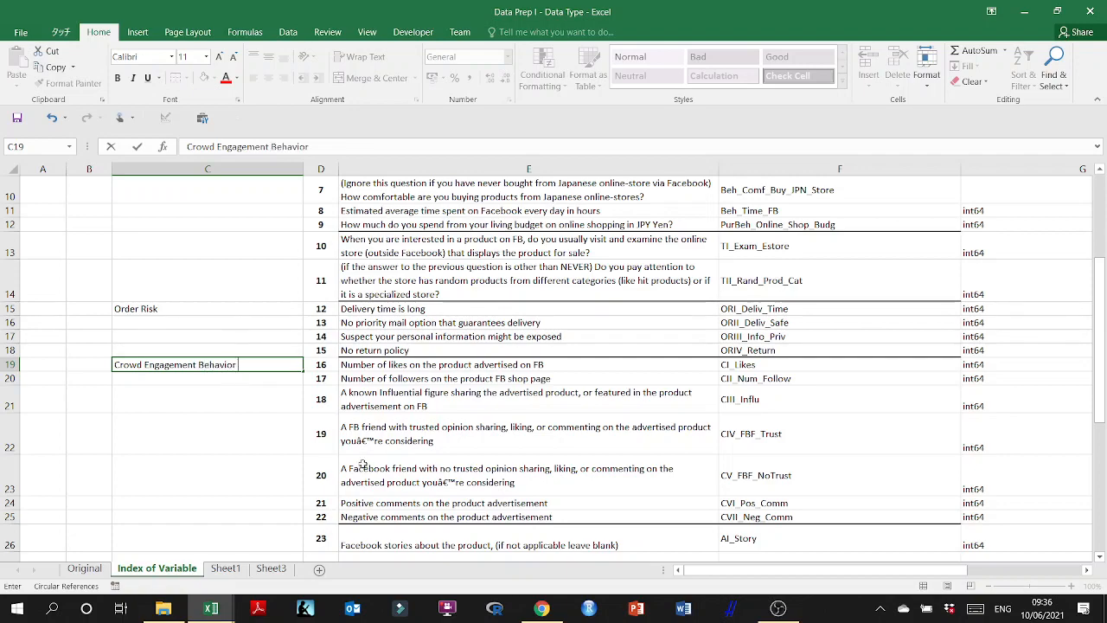
scroll(363, 464, down, 2)
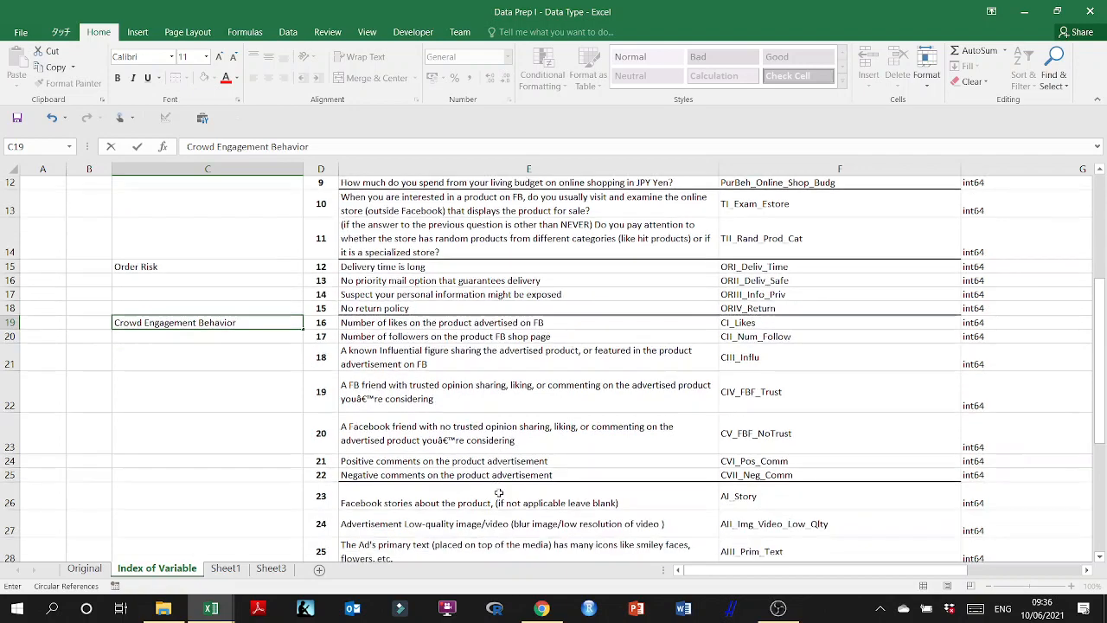
click(419, 401)
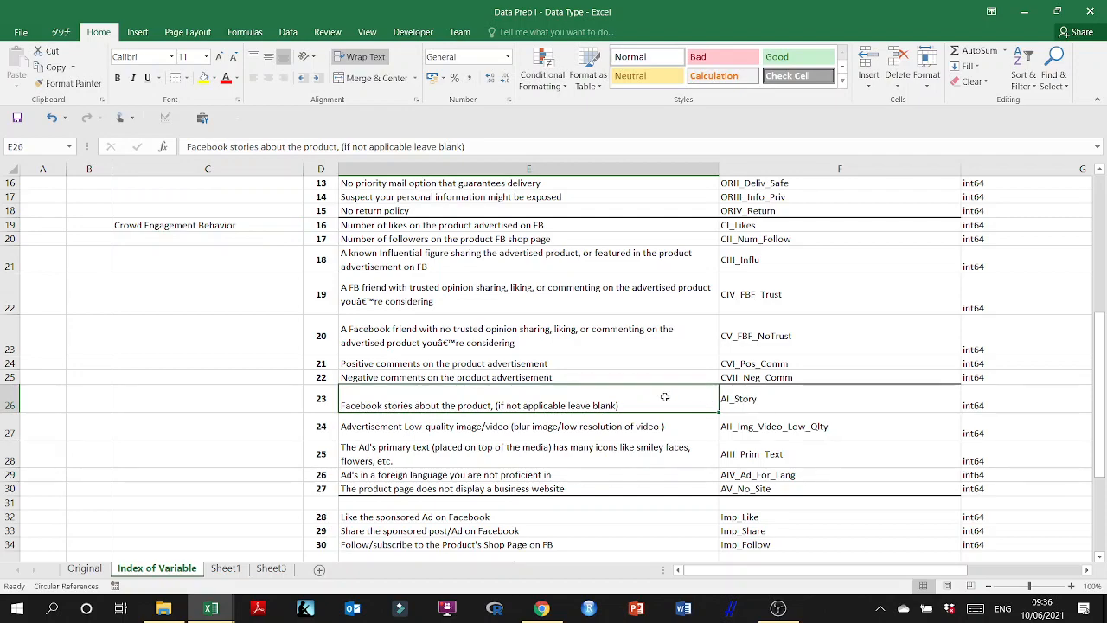
- Enter the group label Trust in C13, beside question 10
scroll(476, 398, up, 2)
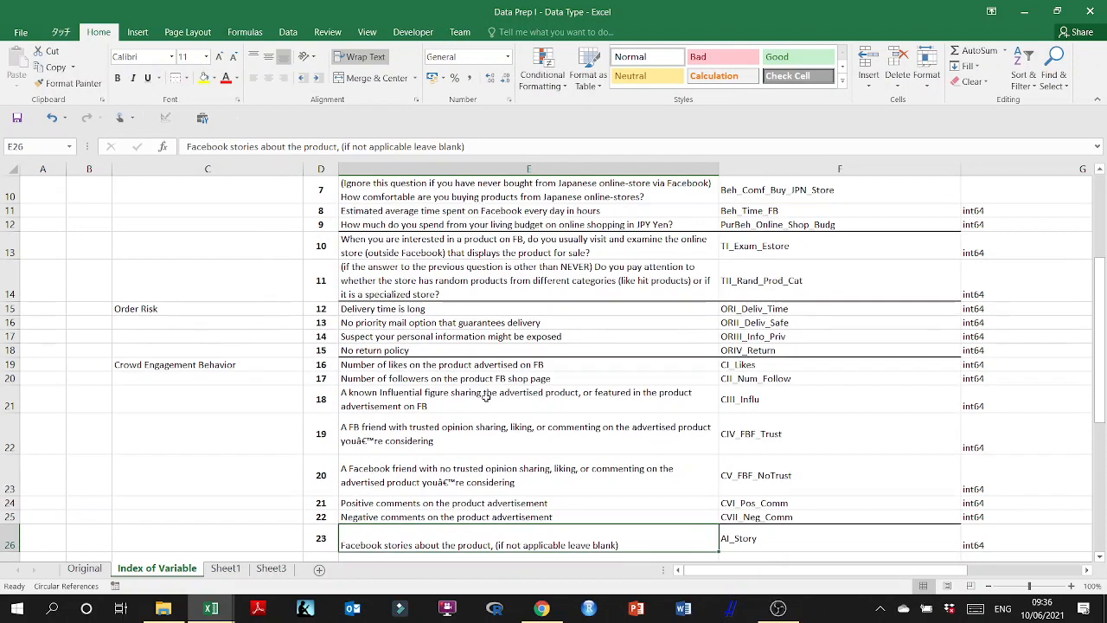
scroll(485, 396, down, 1)
scroll(389, 325, up, 2)
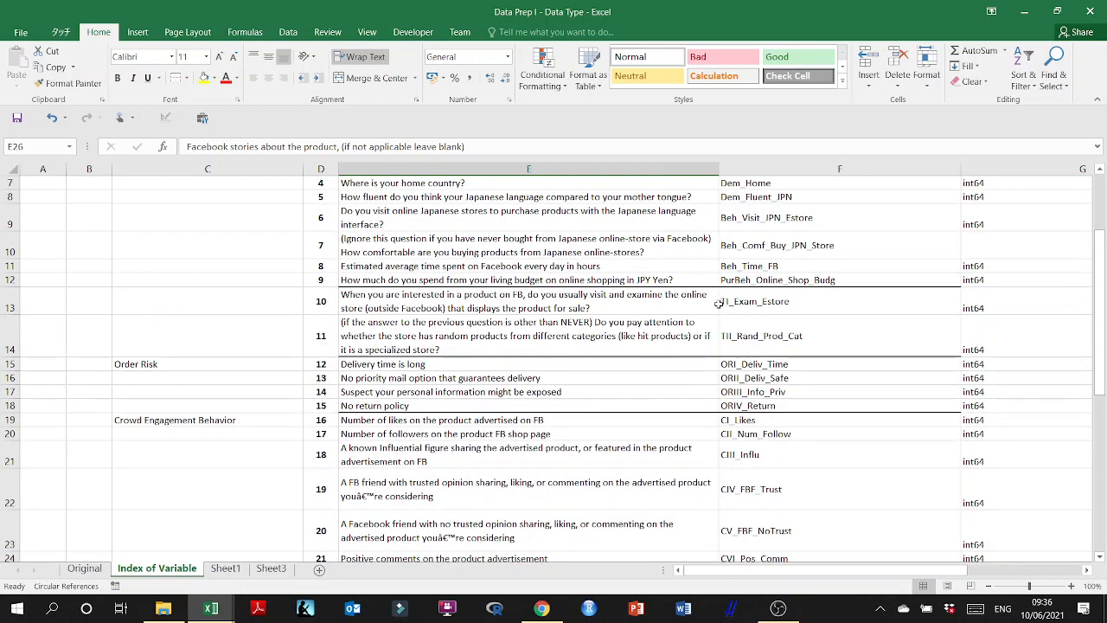
click(223, 294)
text(Trust)
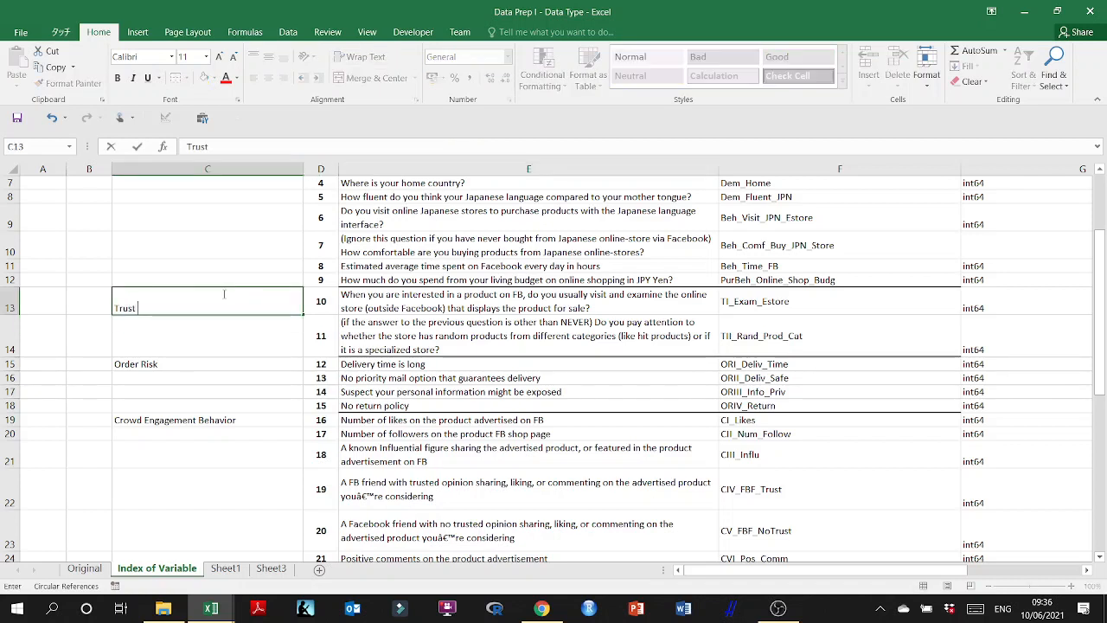
key(Return)
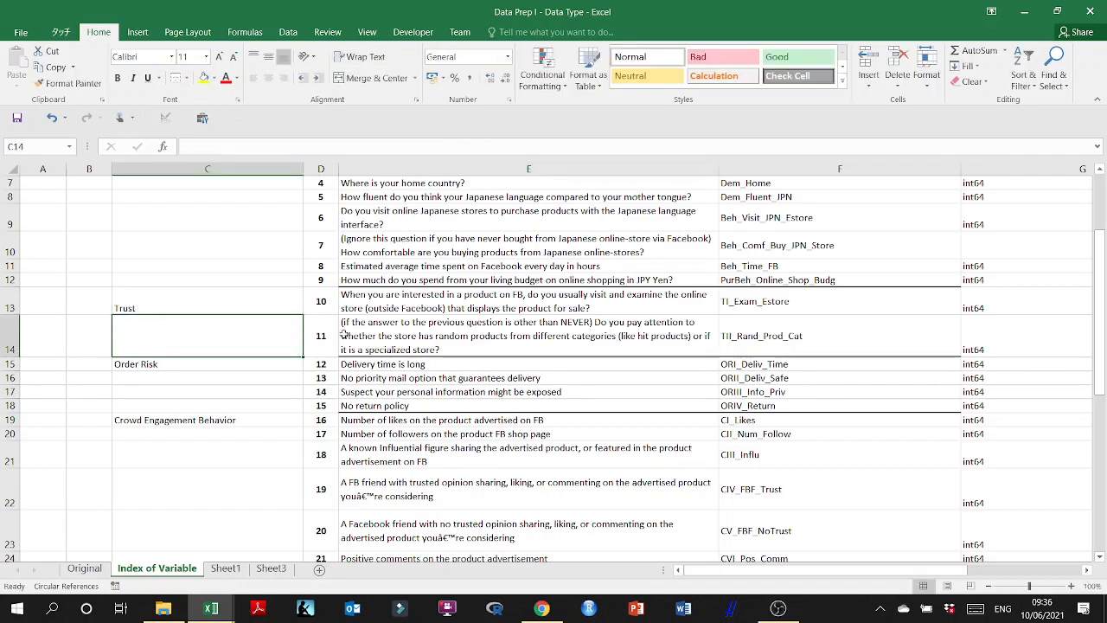
- Examine which questions belong to Trust, Order Risk and Crowd Engagement Behavior, and look through the remaining index entries
drag(361, 304, 363, 337)
drag(195, 309, 245, 412)
drag(411, 363, 411, 405)
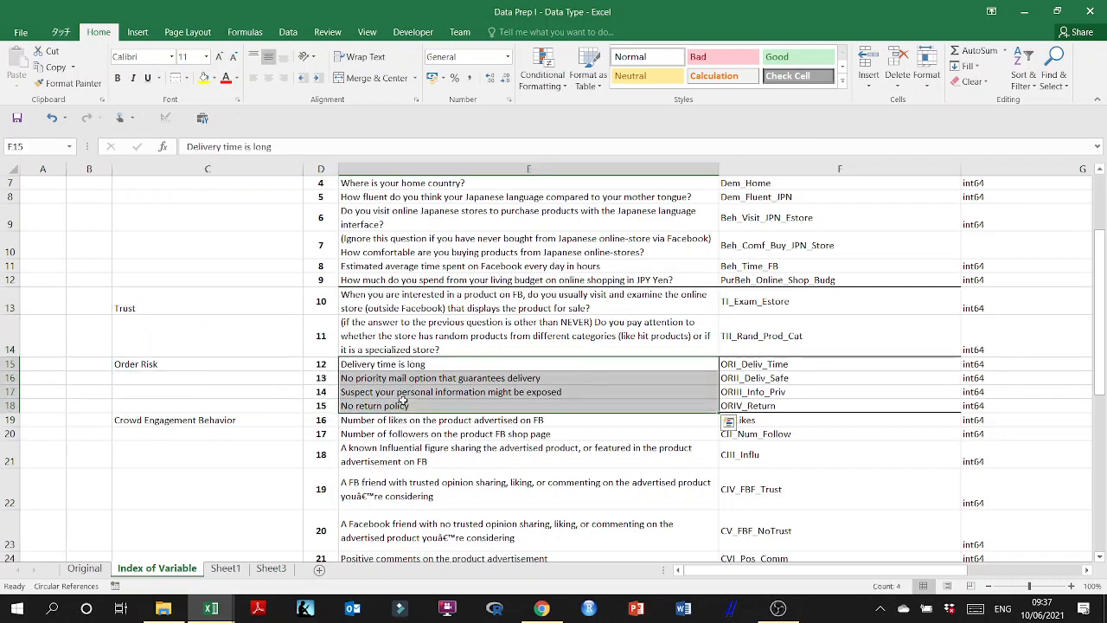
scroll(411, 405, down, 2)
drag(181, 313, 471, 461)
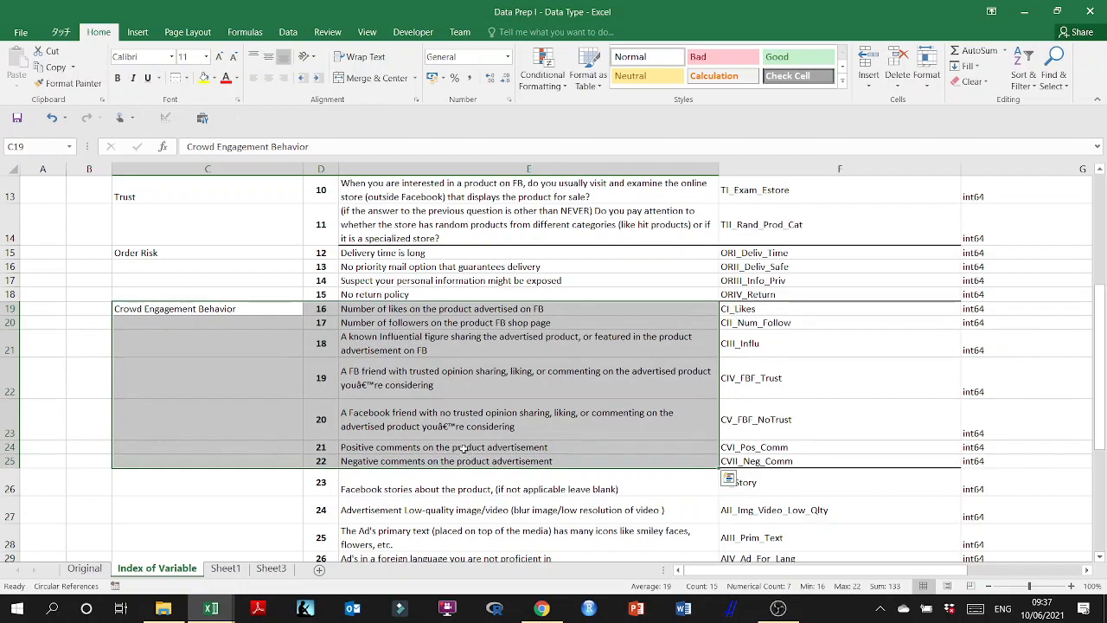
scroll(464, 449, down, 2)
scroll(461, 447, down, 2)
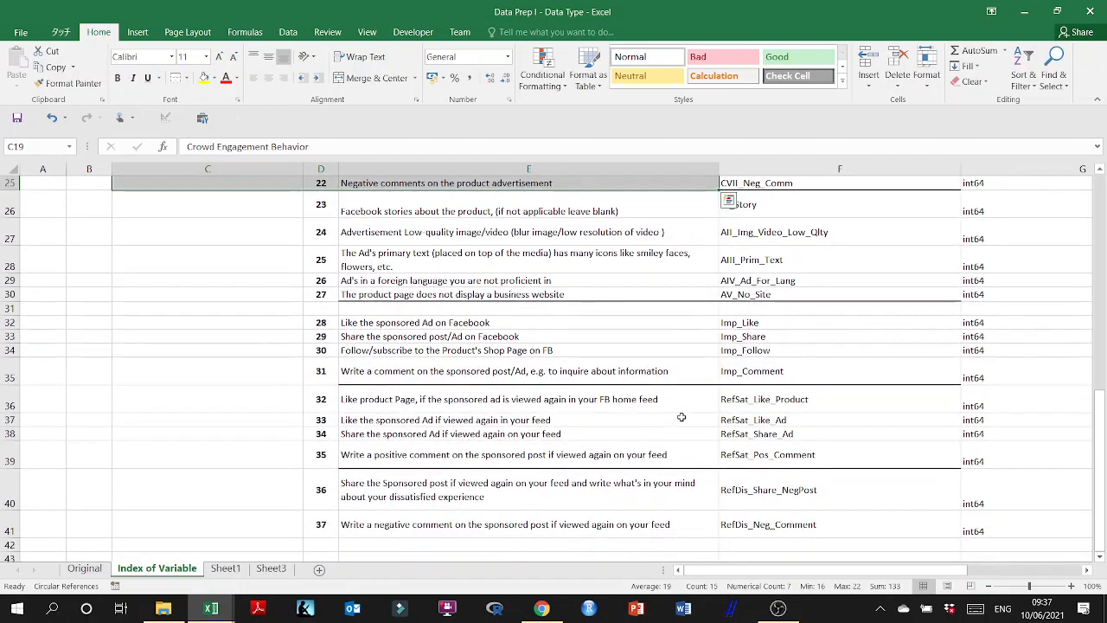
scroll(744, 433, up, 6)
scroll(744, 434, up, 1)
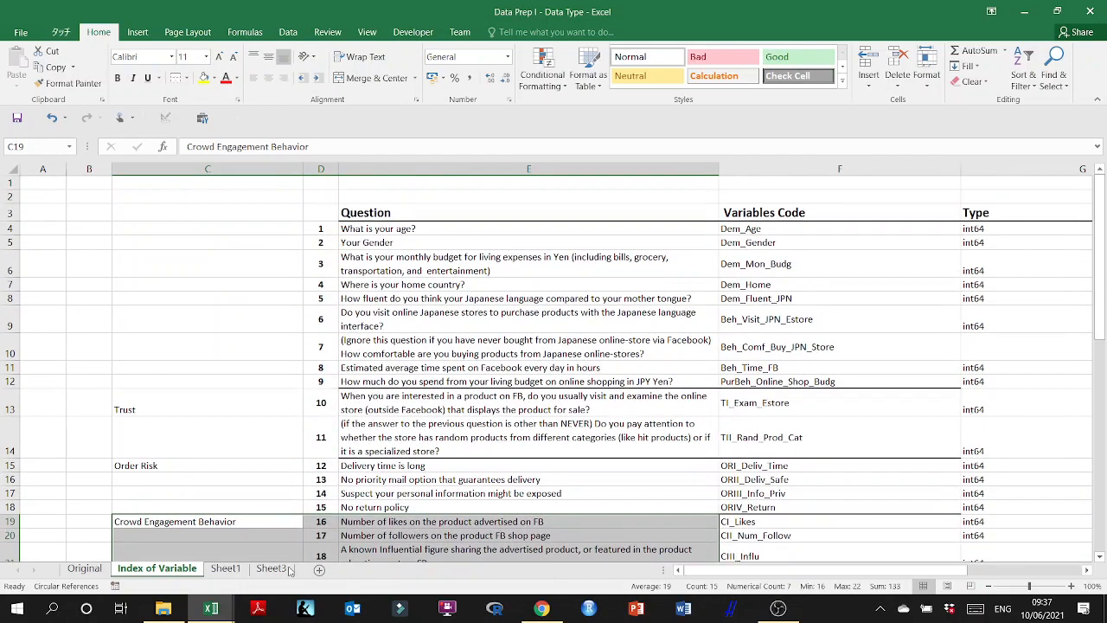
- In Sheet1, format all age responses from B4 down as Number with 0 decimal places and centre them
click(227, 568)
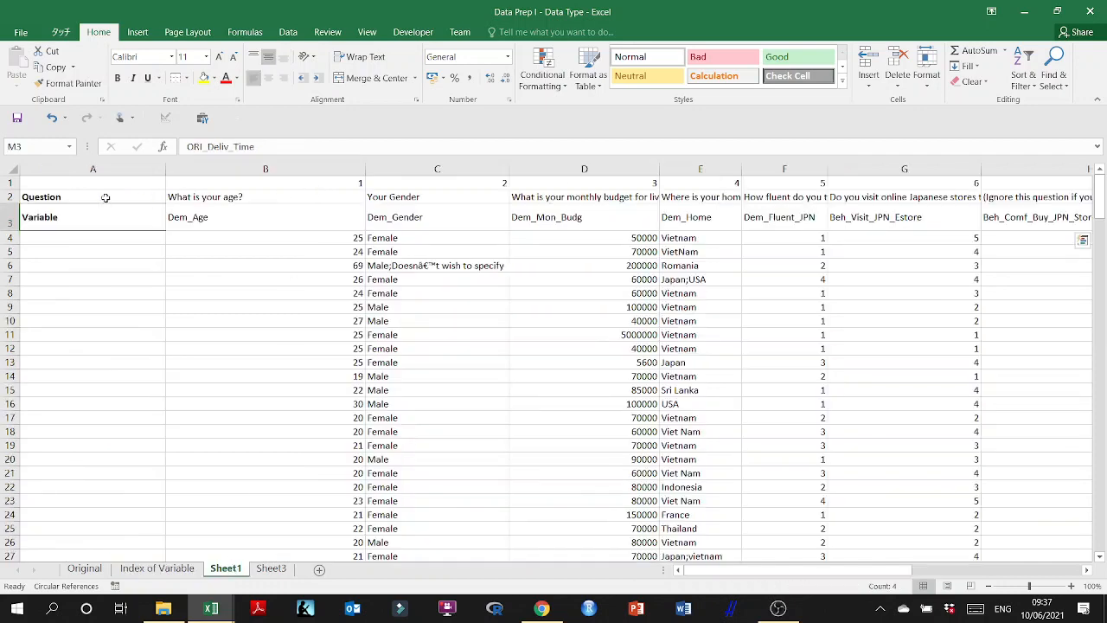
drag(10, 183, 10, 217)
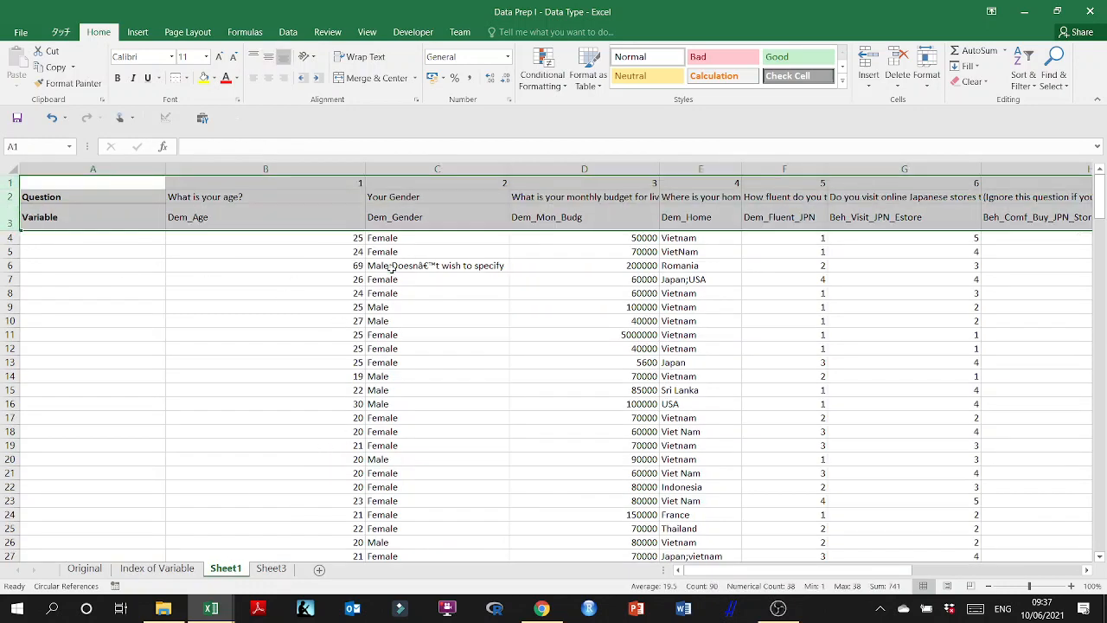
click(328, 241)
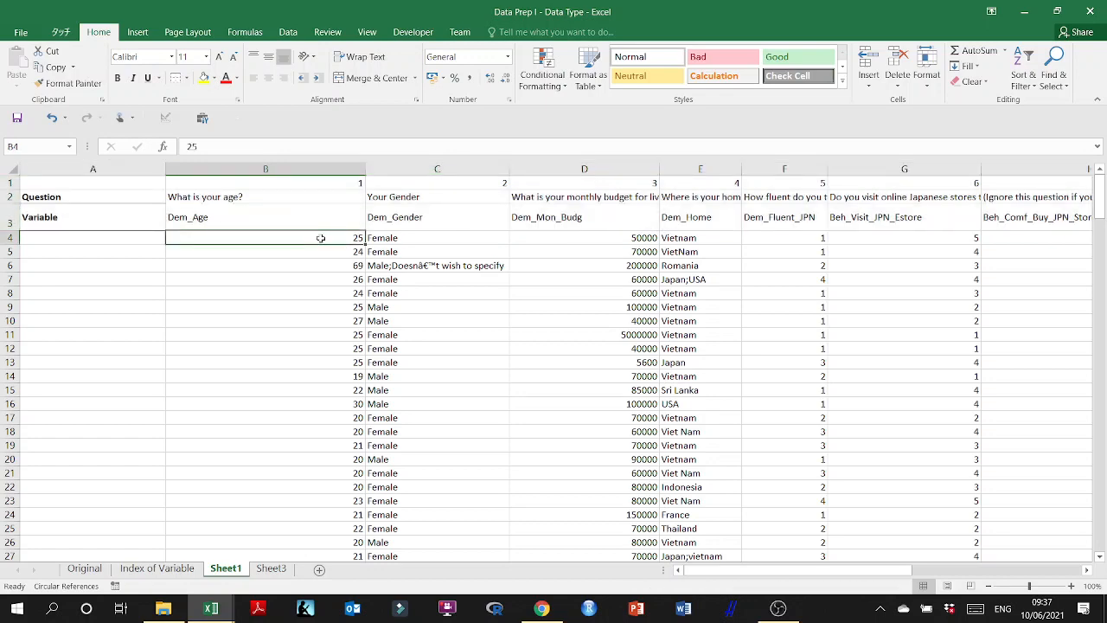
key(ctrl+shift+Down)
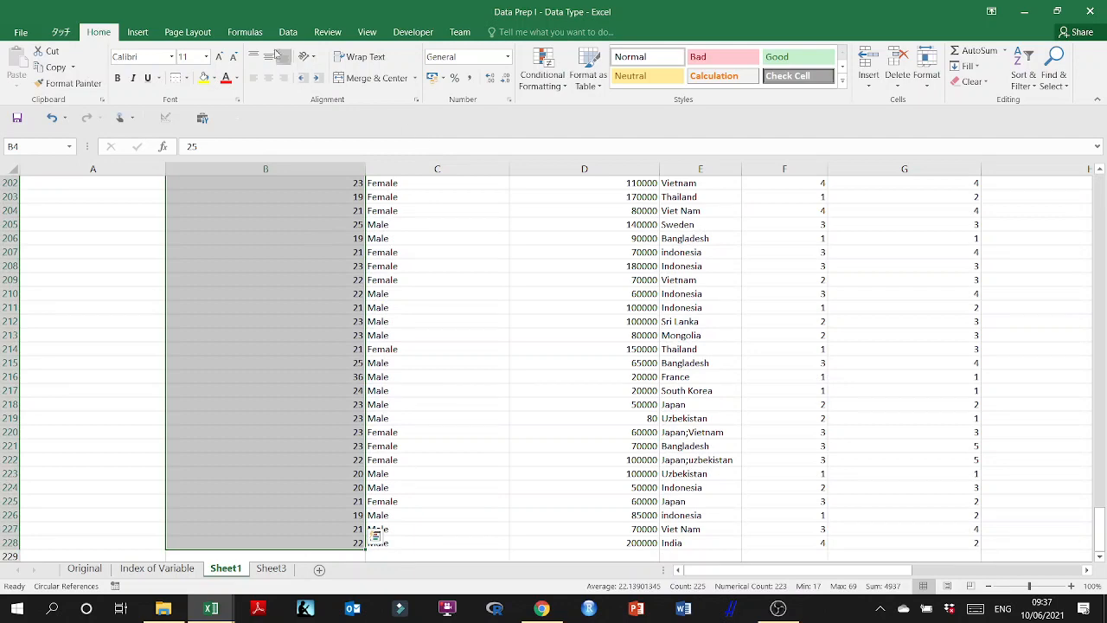
click(509, 100)
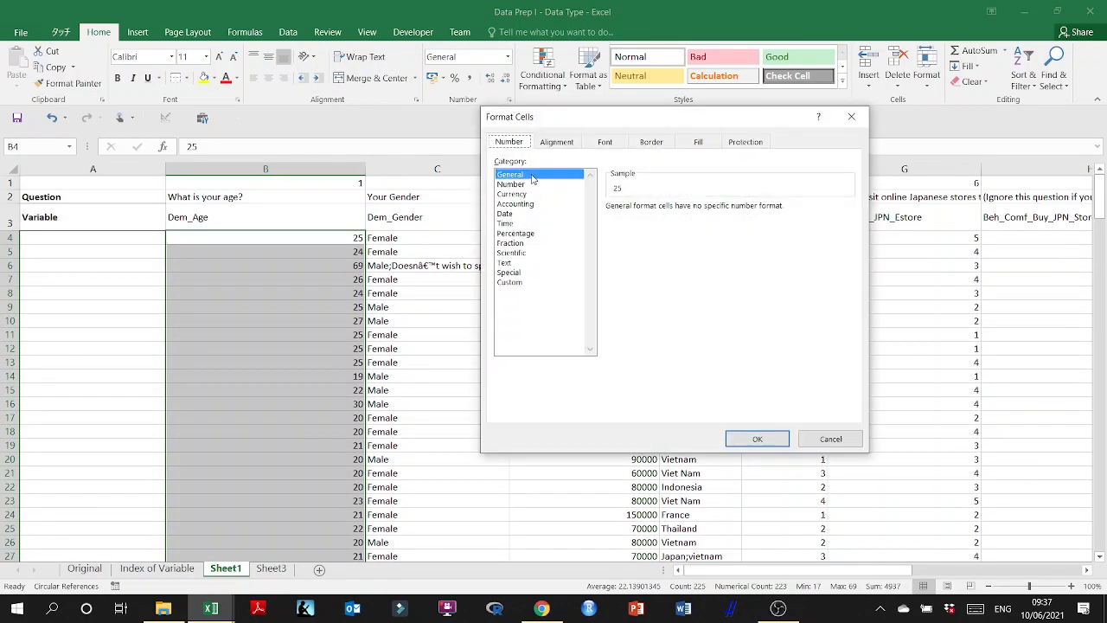
click(511, 184)
click(708, 211)
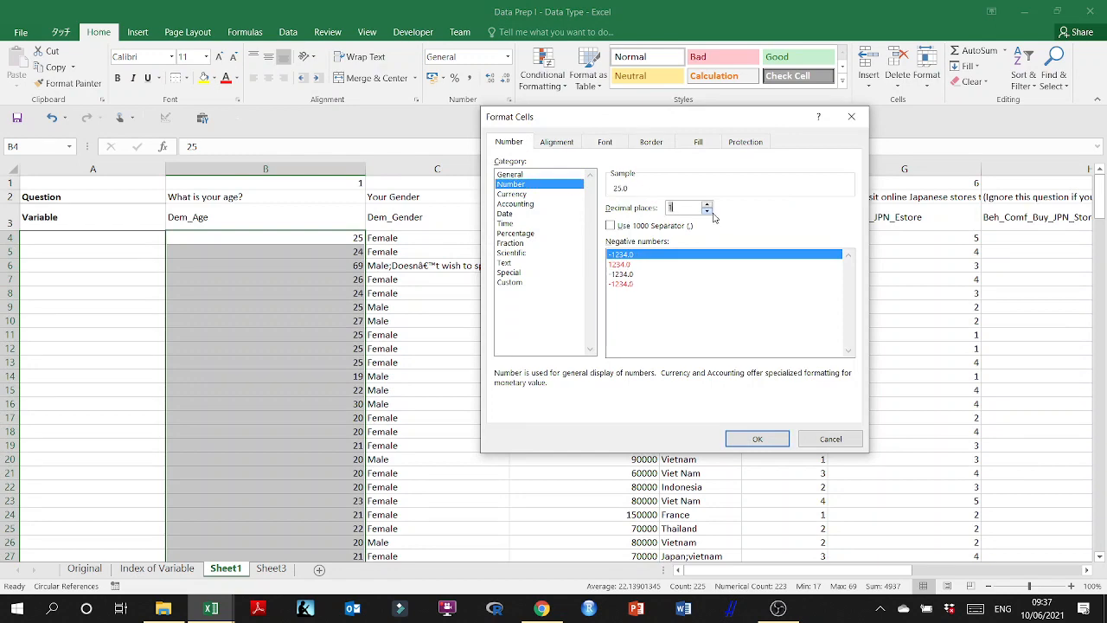
click(758, 440)
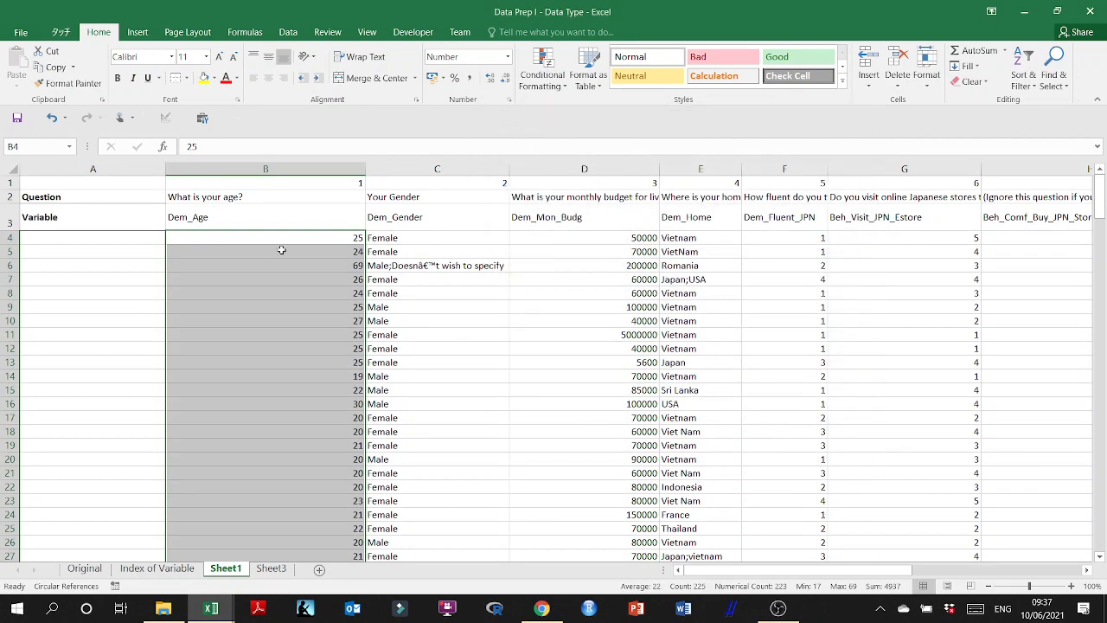
click(268, 78)
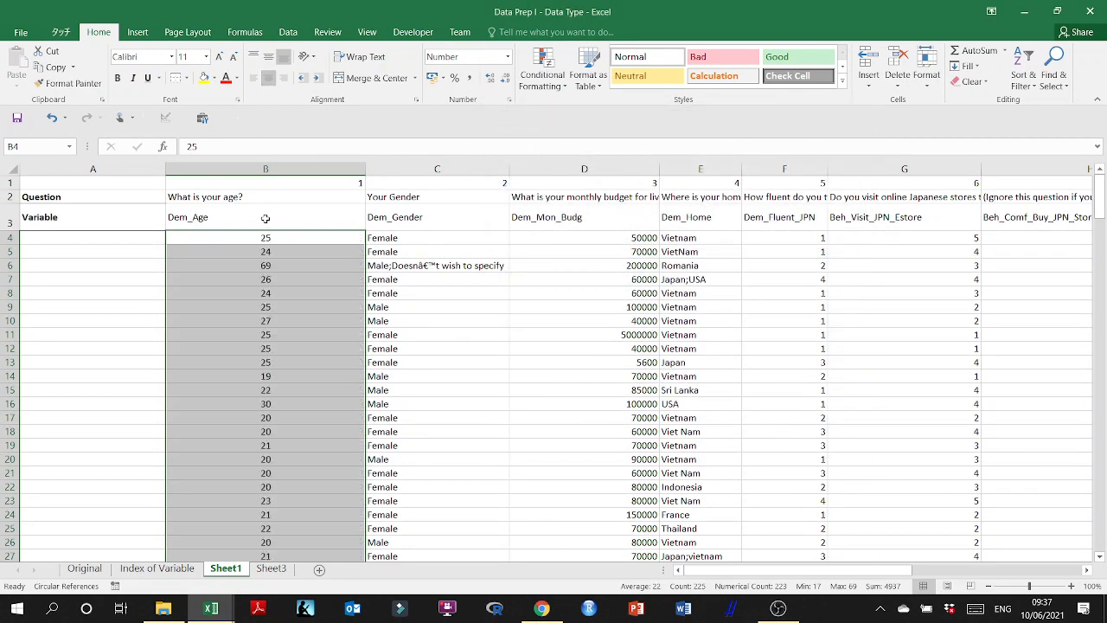
- Insert an empty column between Dem_Gender and Dem_Mon_Budg and select its first response cell, D4
click(266, 218)
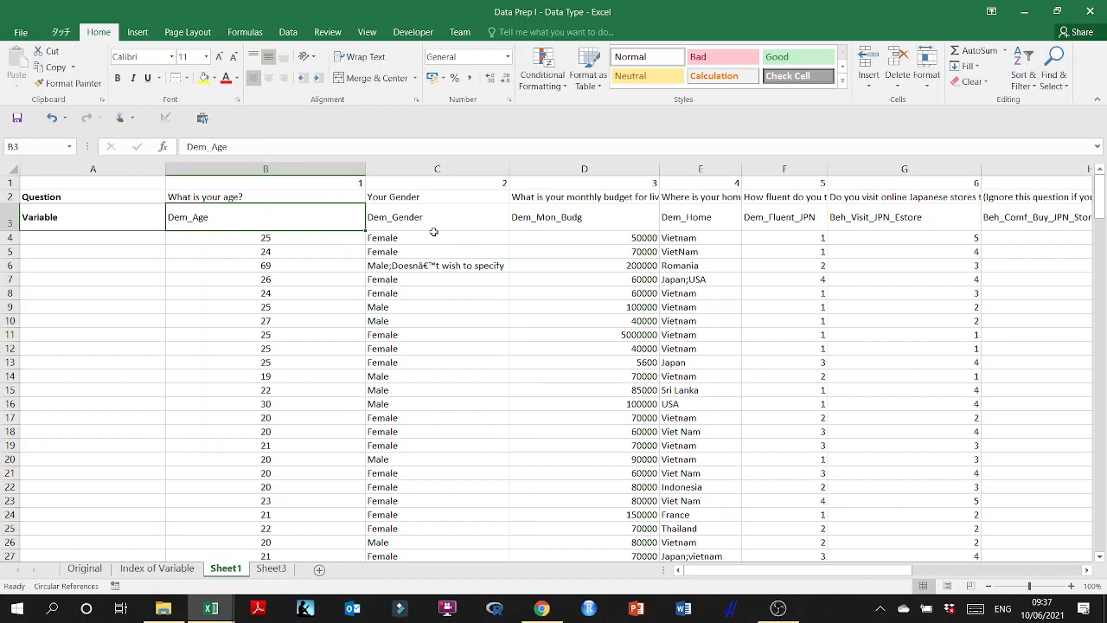
drag(404, 240, 423, 358)
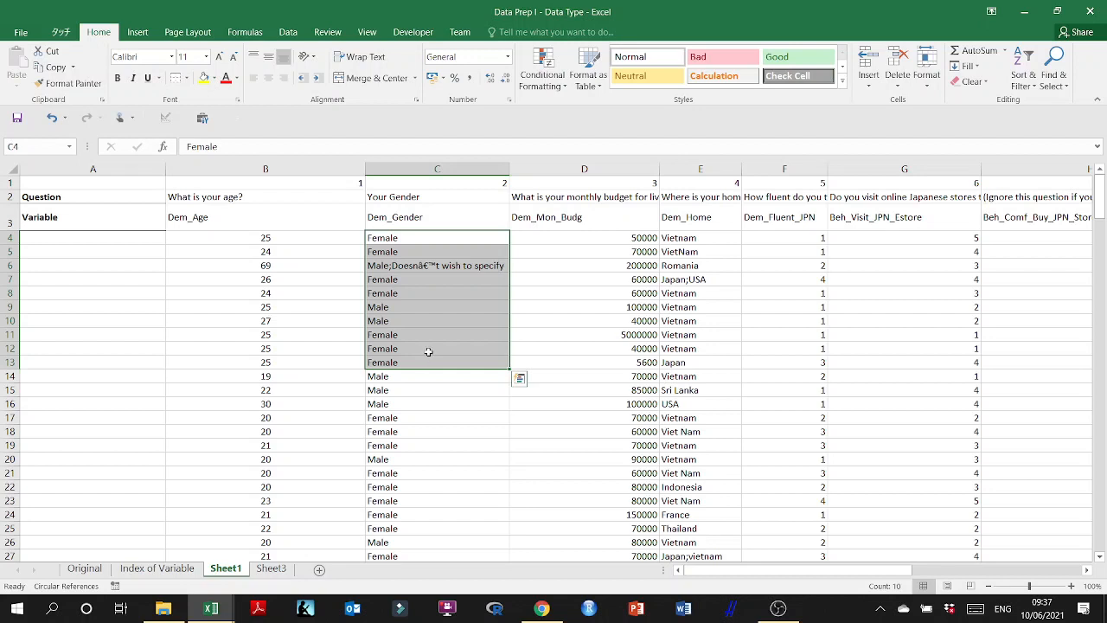
click(572, 169)
right_click(578, 280)
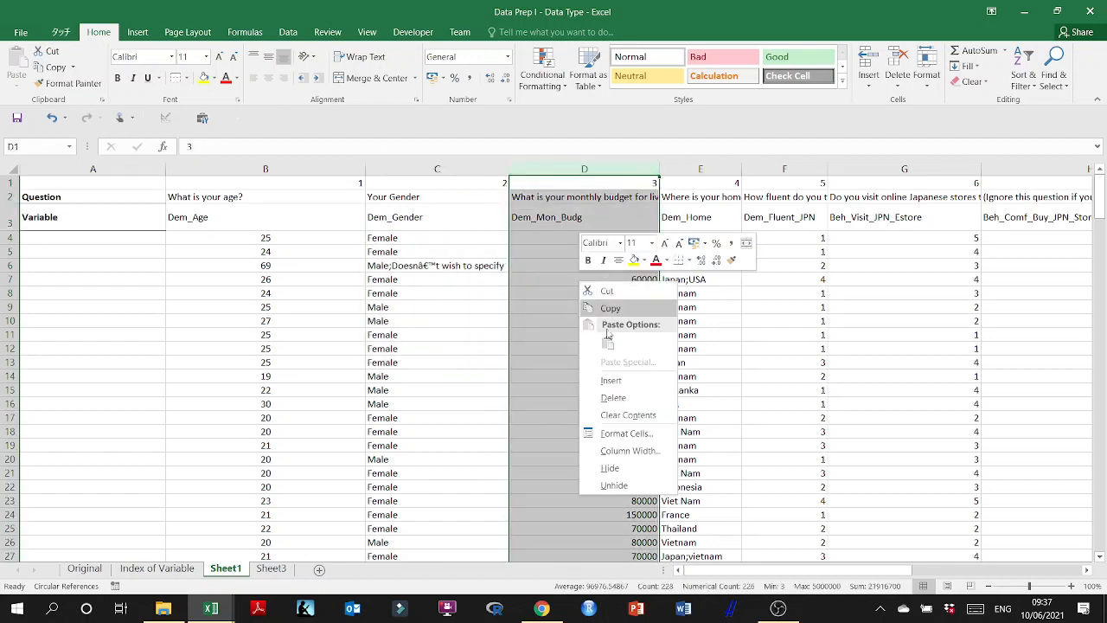
click(611, 381)
click(585, 276)
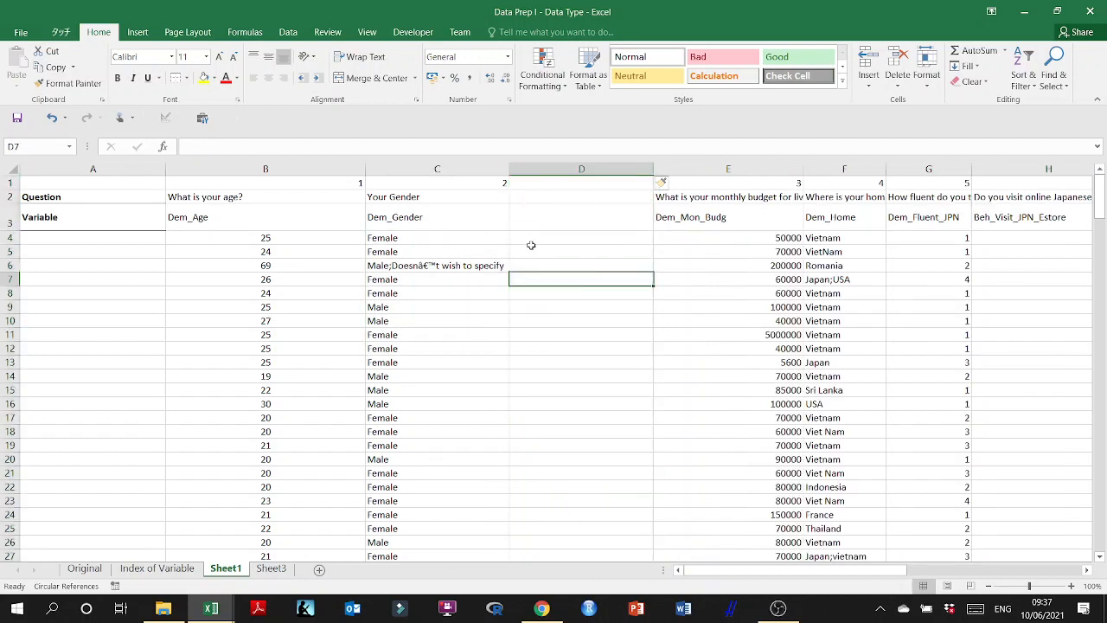
click(533, 239)
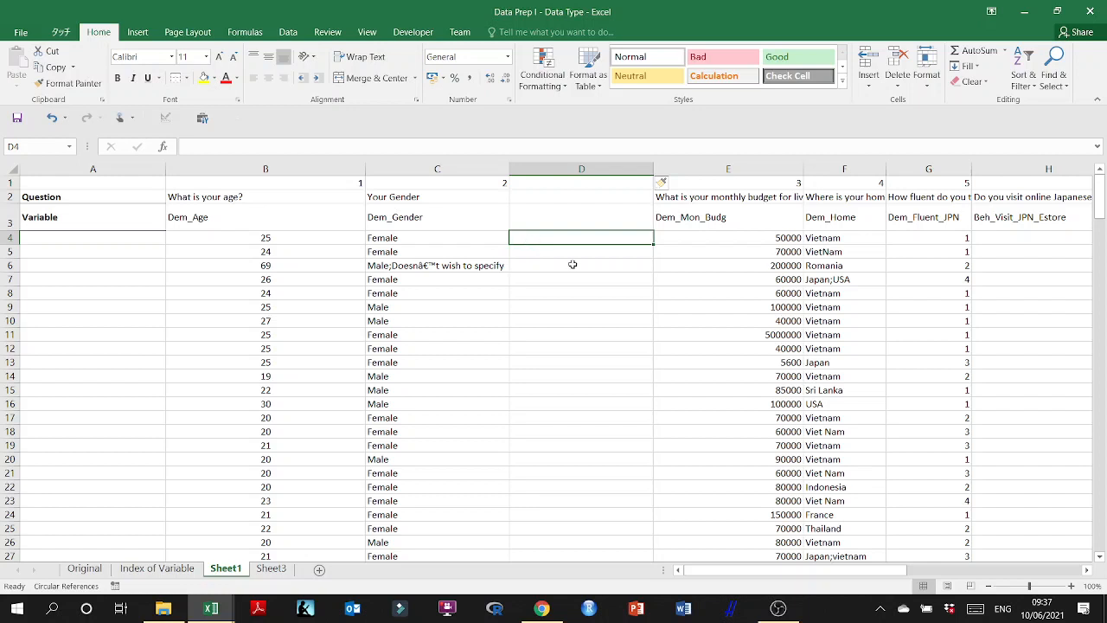
- Start an IF formula in D4, beside the first gender response
text(=)
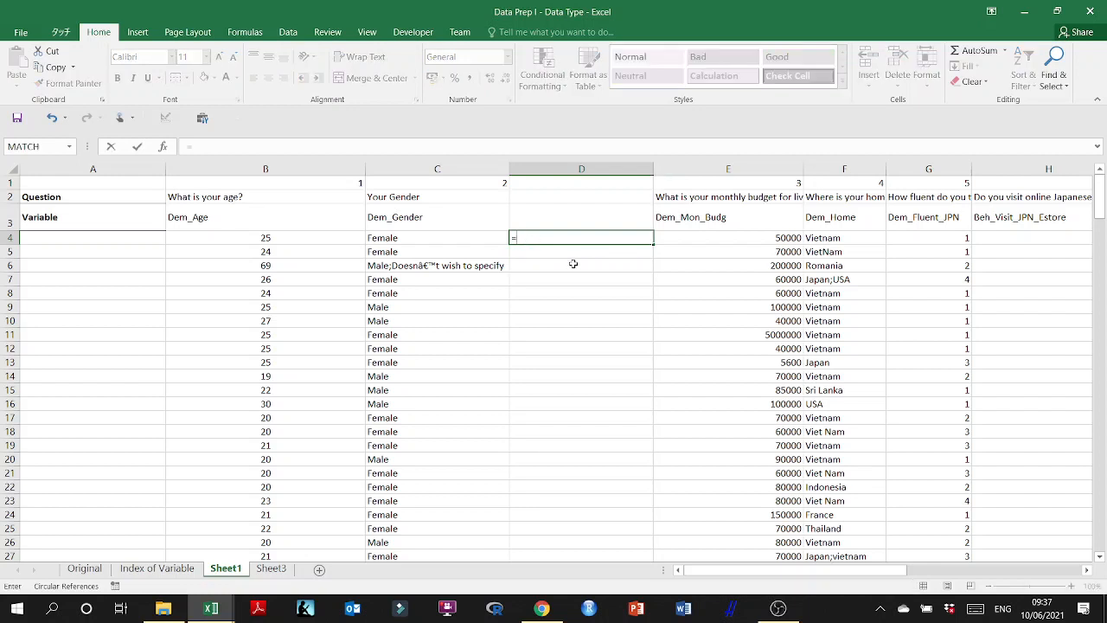
text(if()
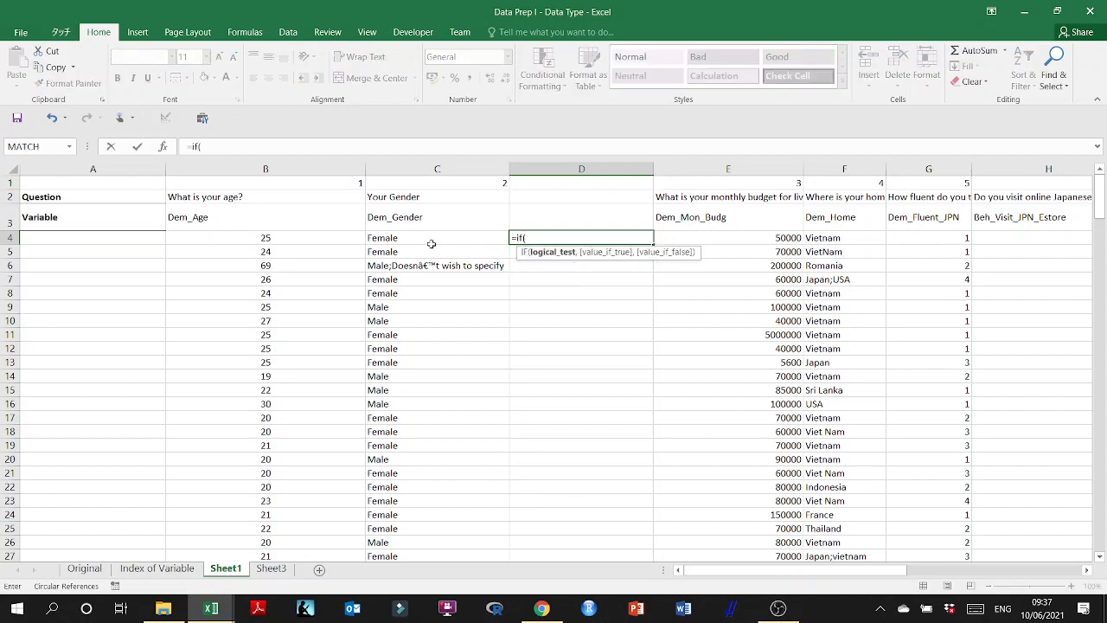
click(427, 239)
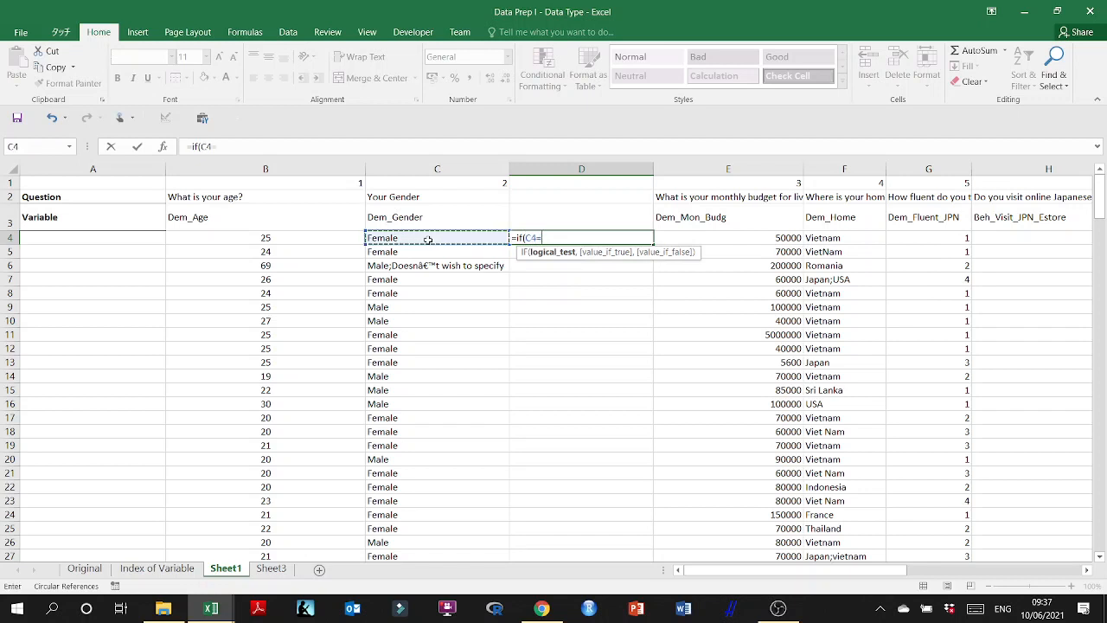
text(=)
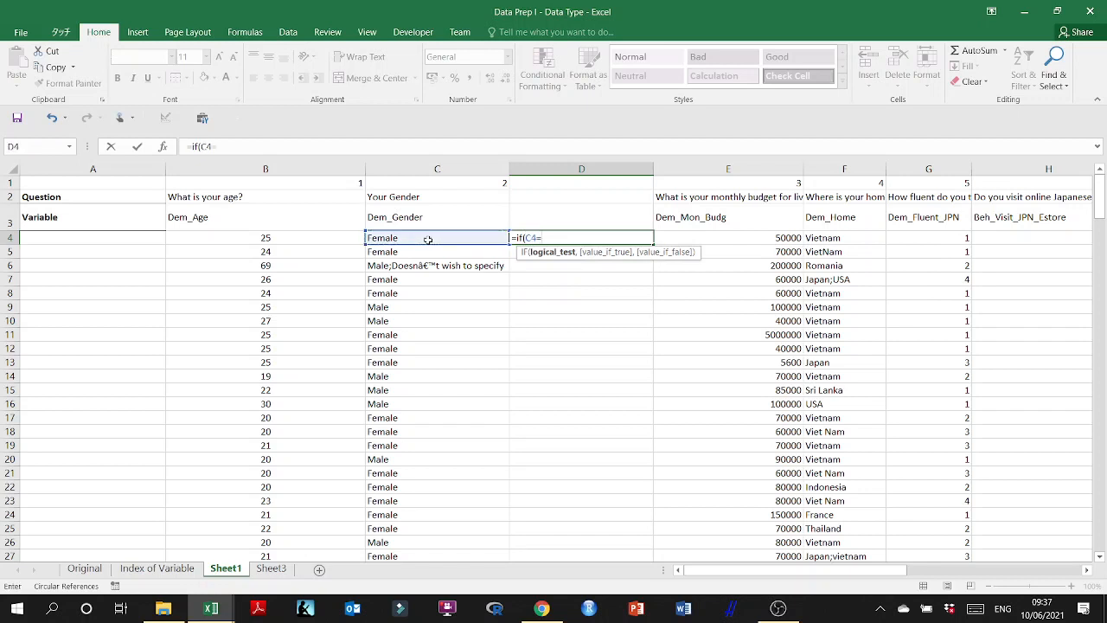
text("Female",)
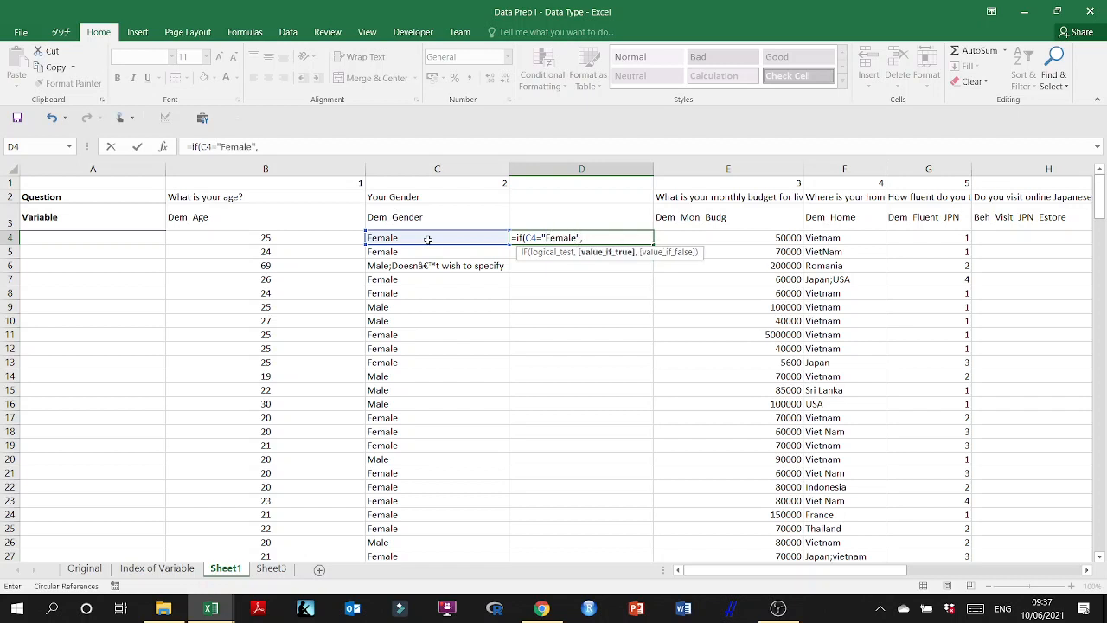
key(BackSpace)
key(BackSpace)
key(BackSpace)
key(BackSpace)
key(BackSpace)
key(BackSpace)
key(BackSpace)
key(BackSpace)
key(BackSpace)
key(BackSpace)
key(BackSpace)
key(BackSpace)
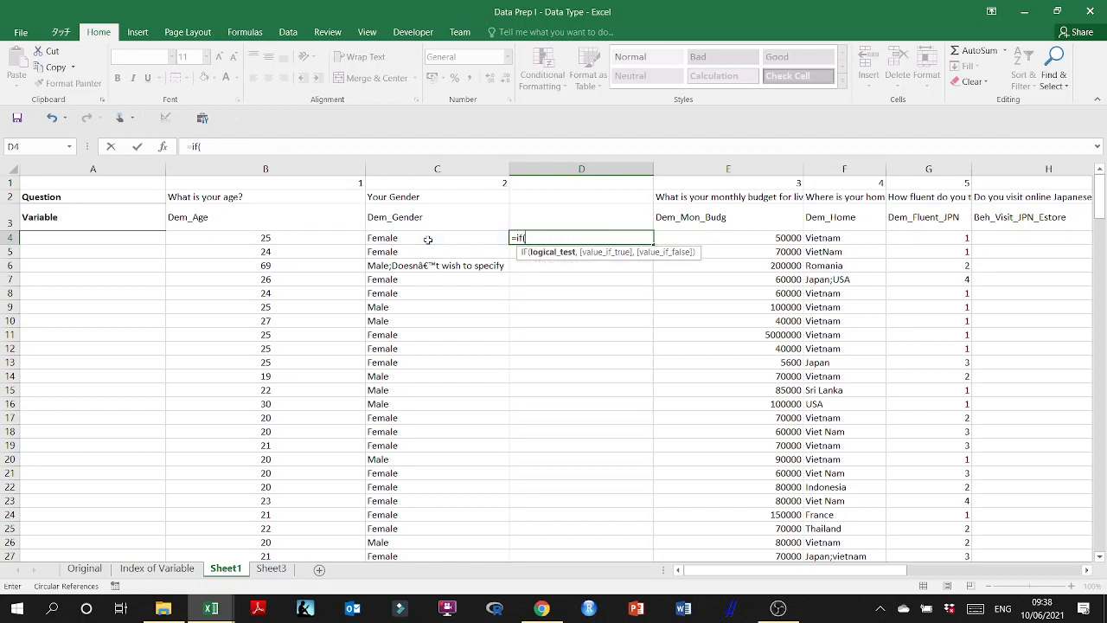
text(OR)
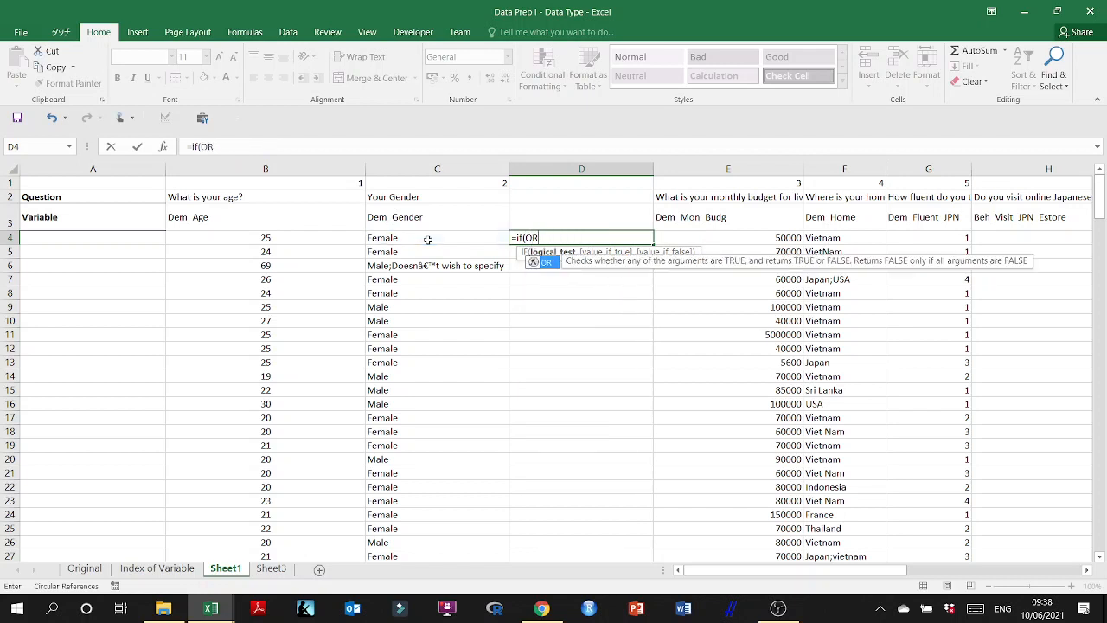
key(BackSpace)
key(BackSpace)
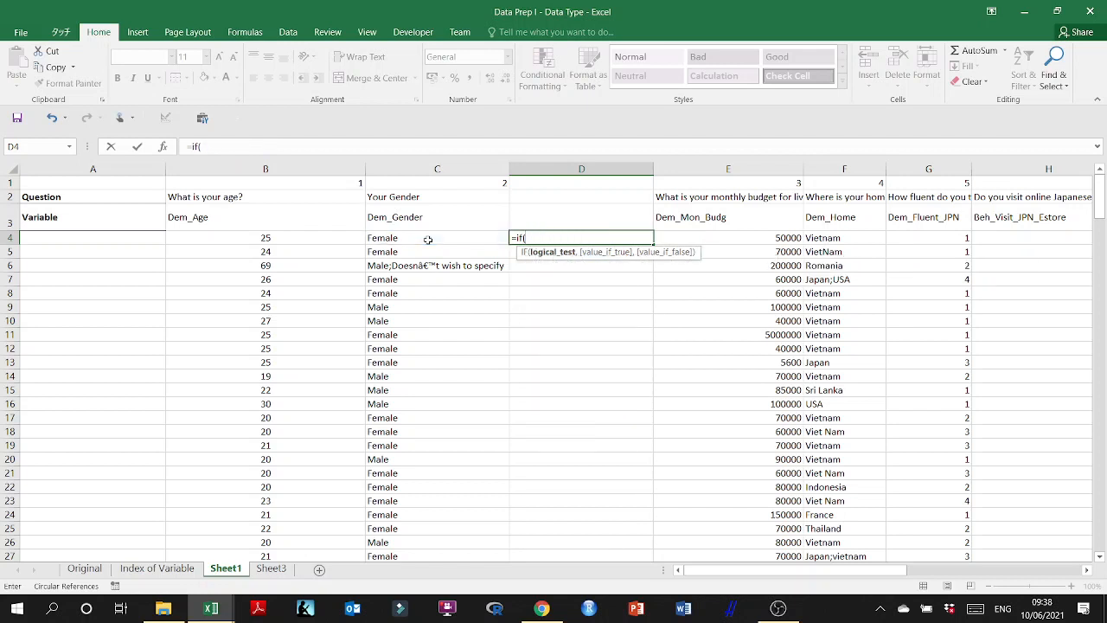
- Complete the IF formula in D4 so it returns 0 when C4 equals "Female" and 1 otherwise
click(428, 239)
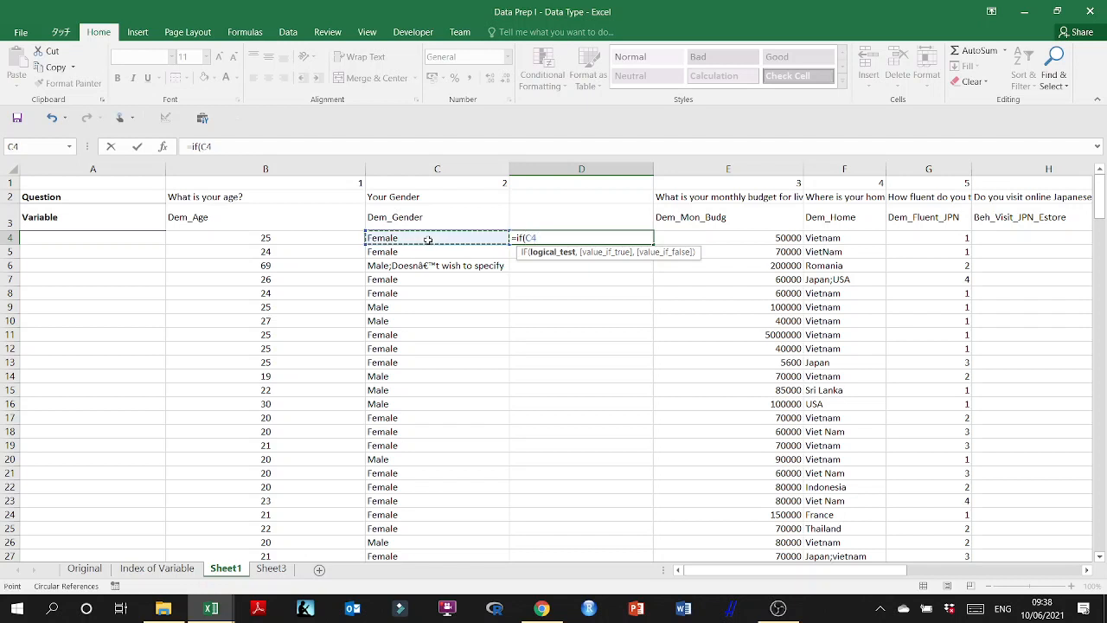
text(=)
text("Fema)
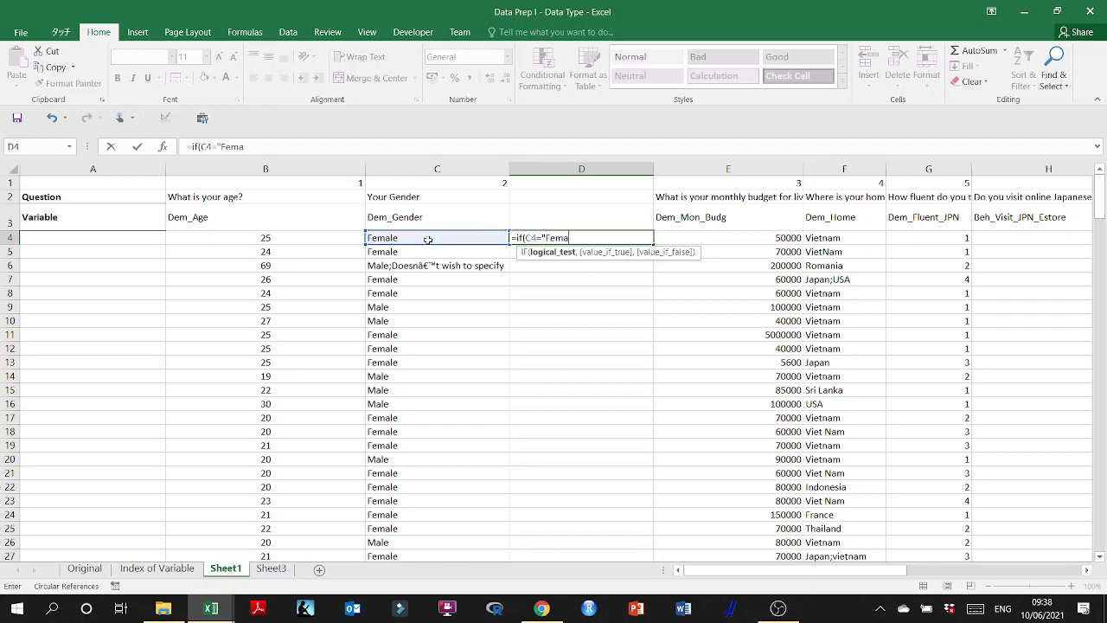
text(le",)
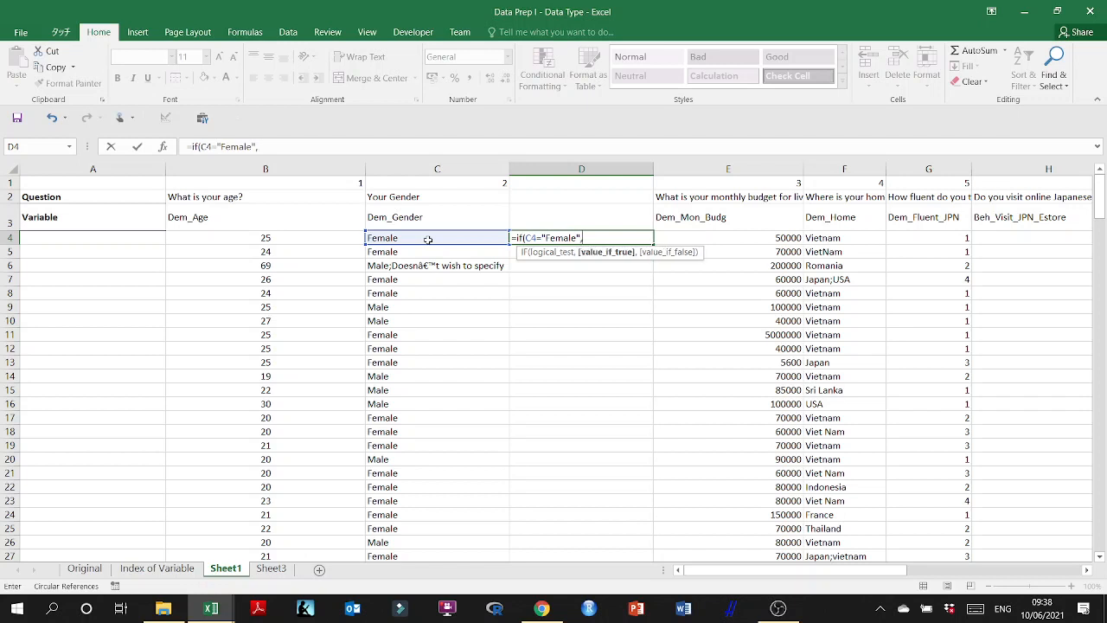
text(0,1)
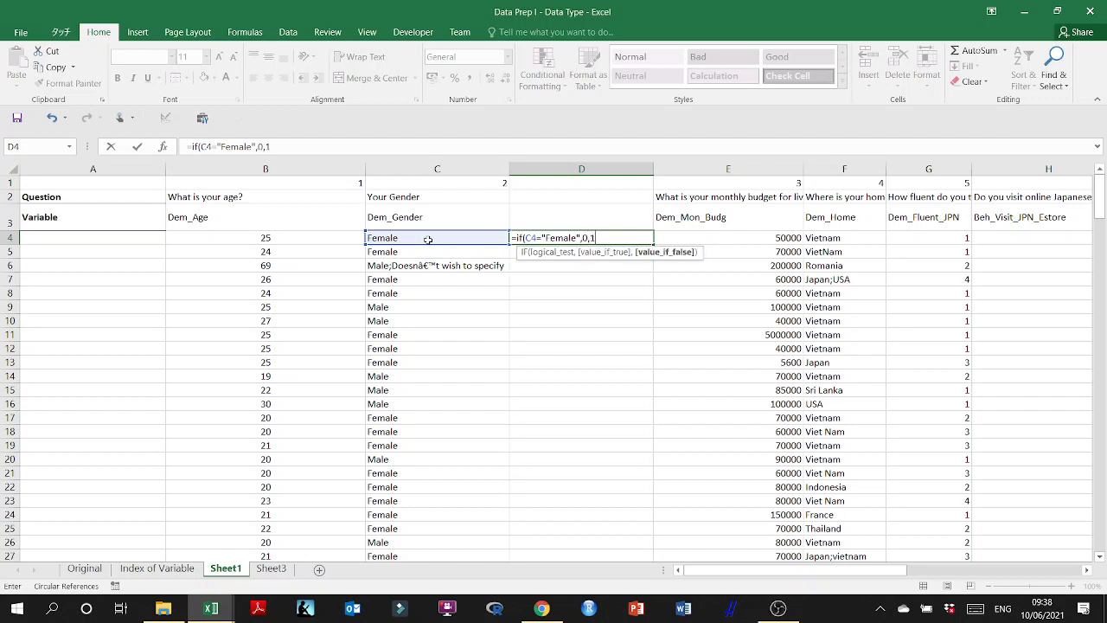
key(Return)
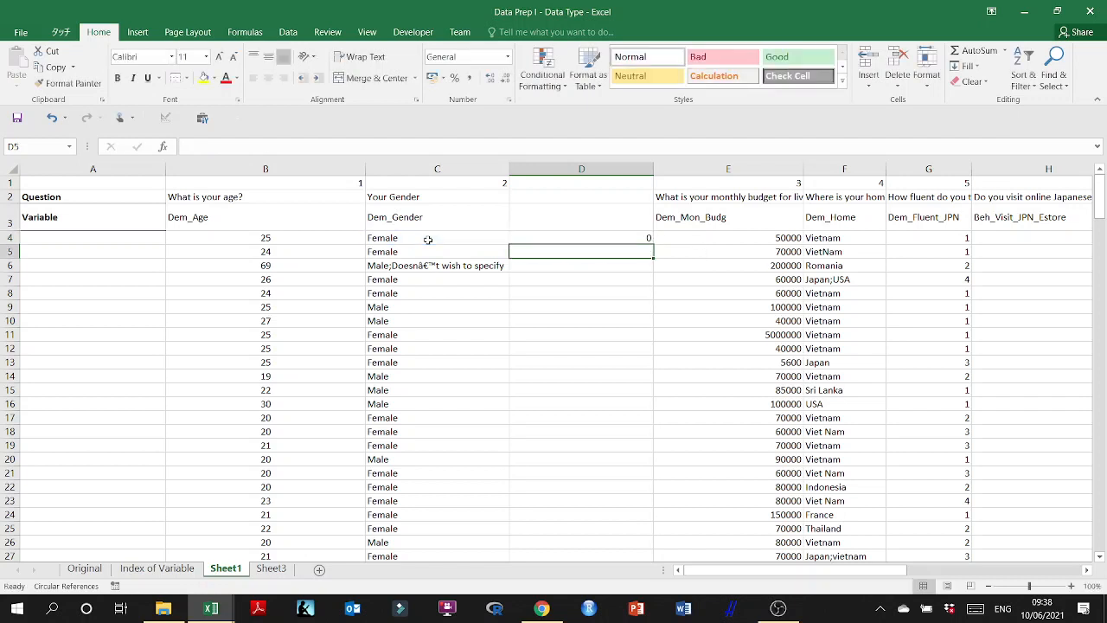
- Centre D4 and fill its formula down beside all the gender responses
click(545, 242)
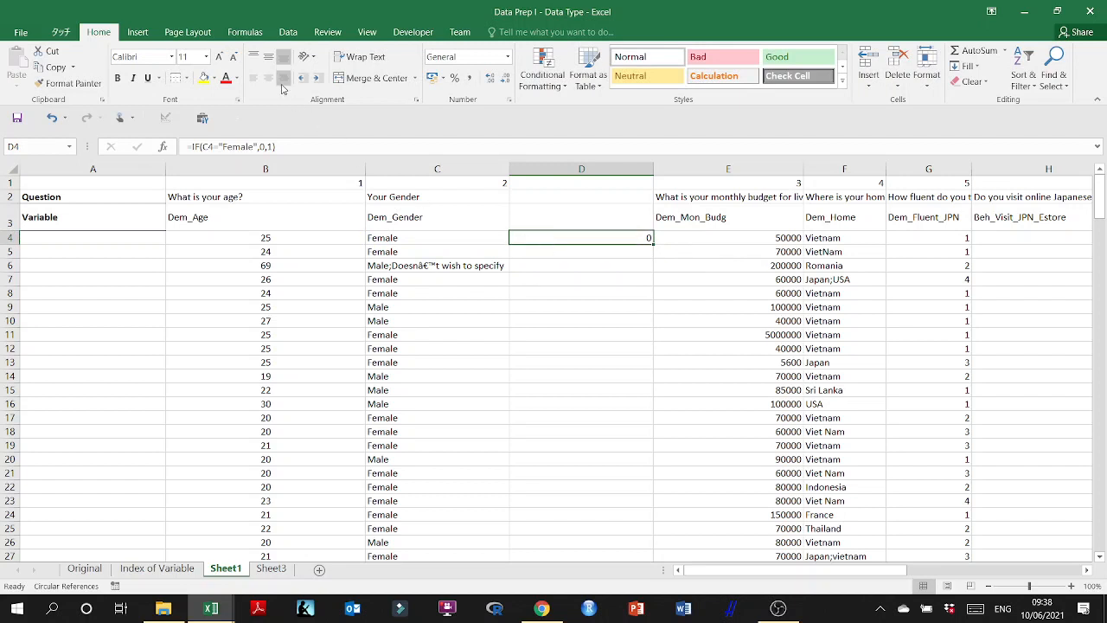
double_click(654, 244)
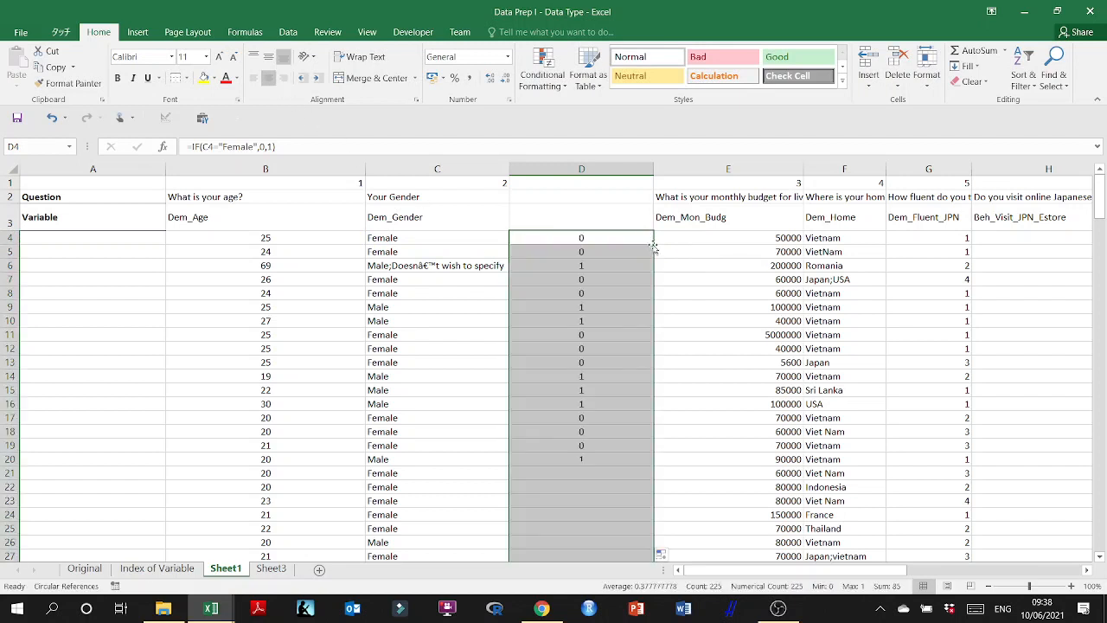
- Compare the 0 and 1 codes in column D with the gender responses in column C, through to the last row
click(529, 265)
click(425, 267)
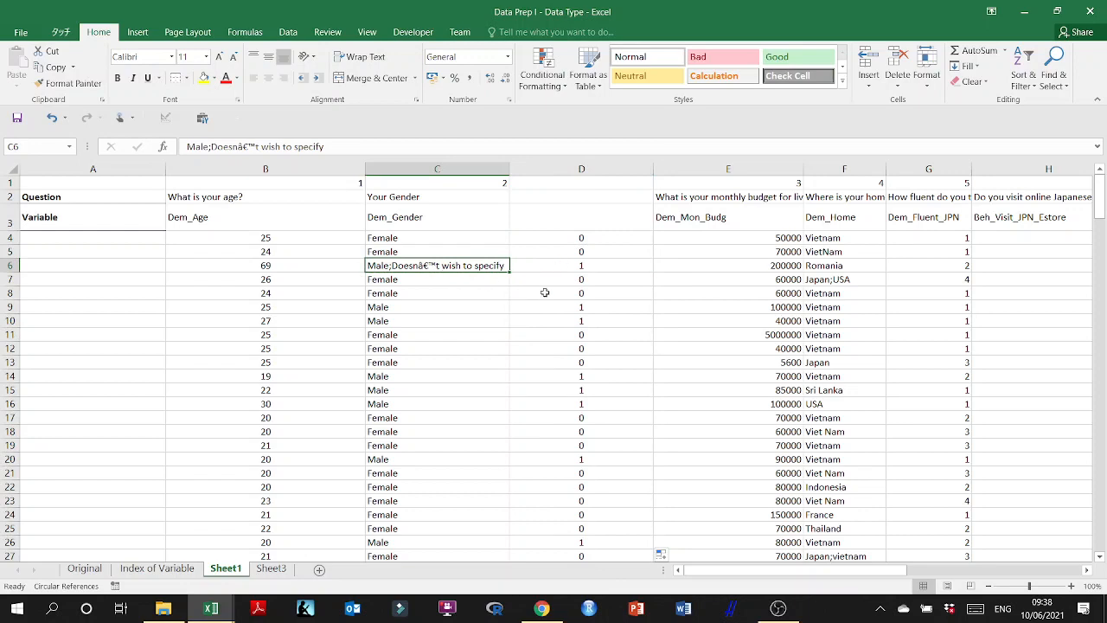
scroll(427, 321, down, 3)
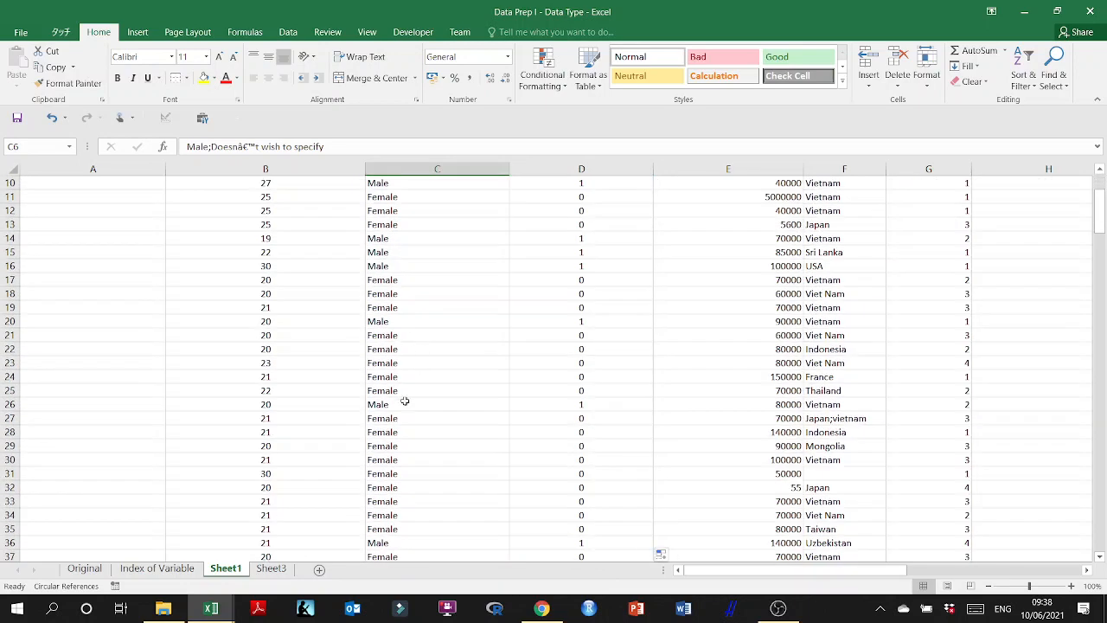
click(406, 404)
drag(516, 406, 578, 409)
scroll(519, 432, down, 4)
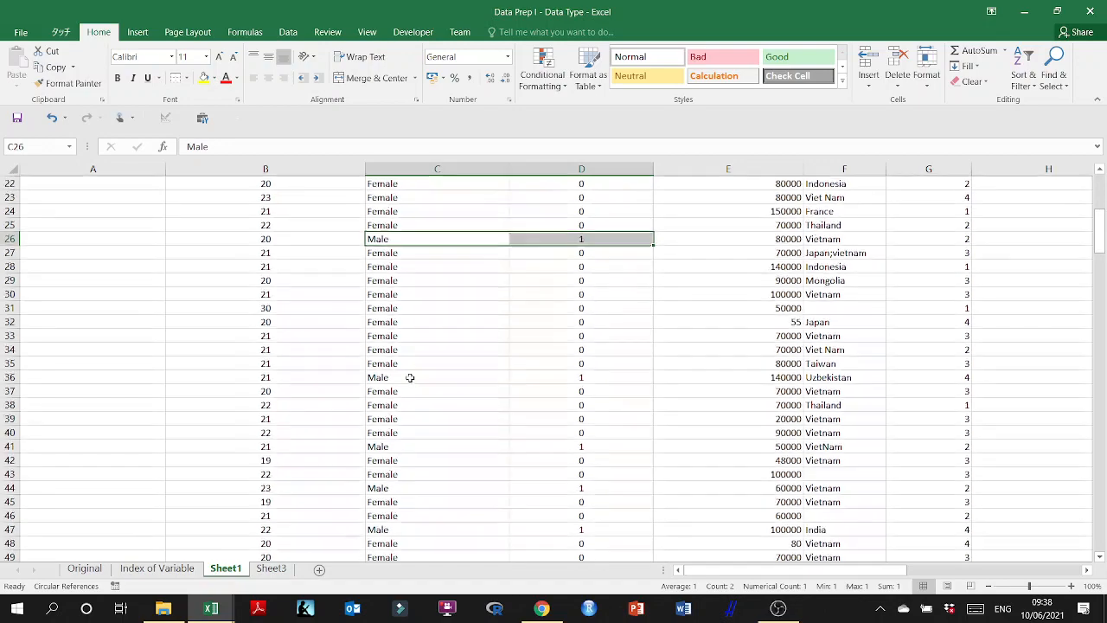
drag(394, 376, 536, 375)
scroll(545, 381, down, 8)
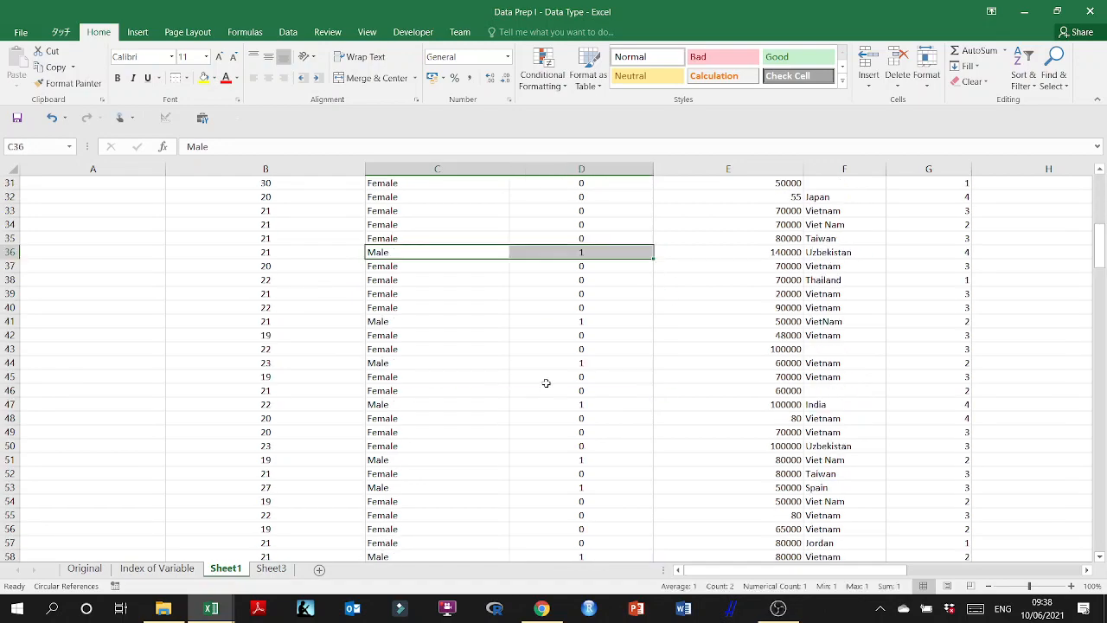
scroll(546, 382, down, 15)
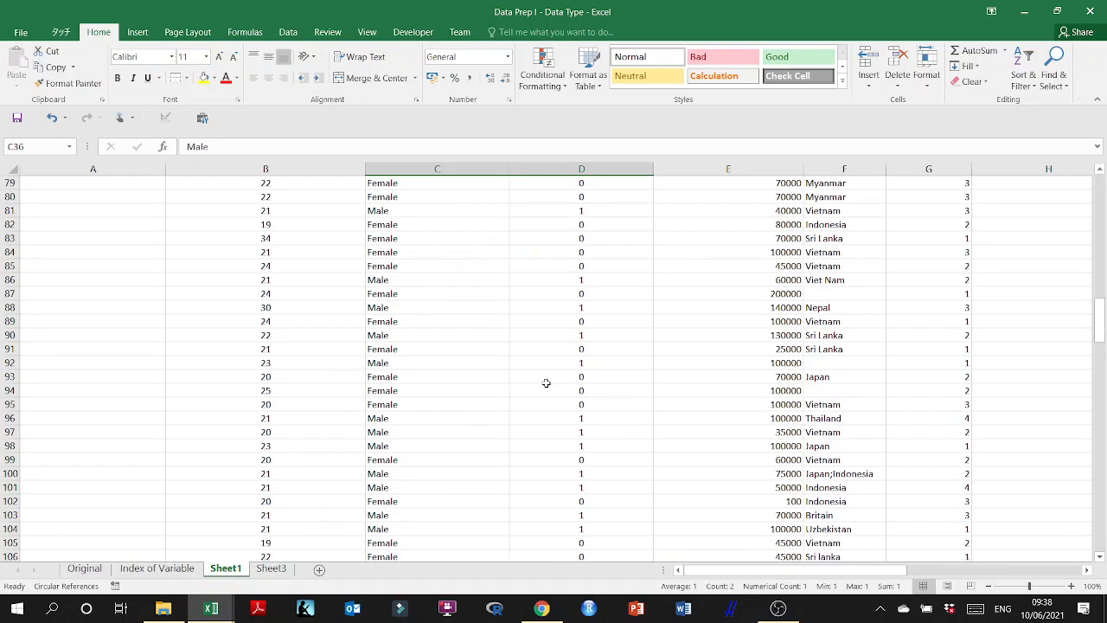
scroll(546, 382, down, 20)
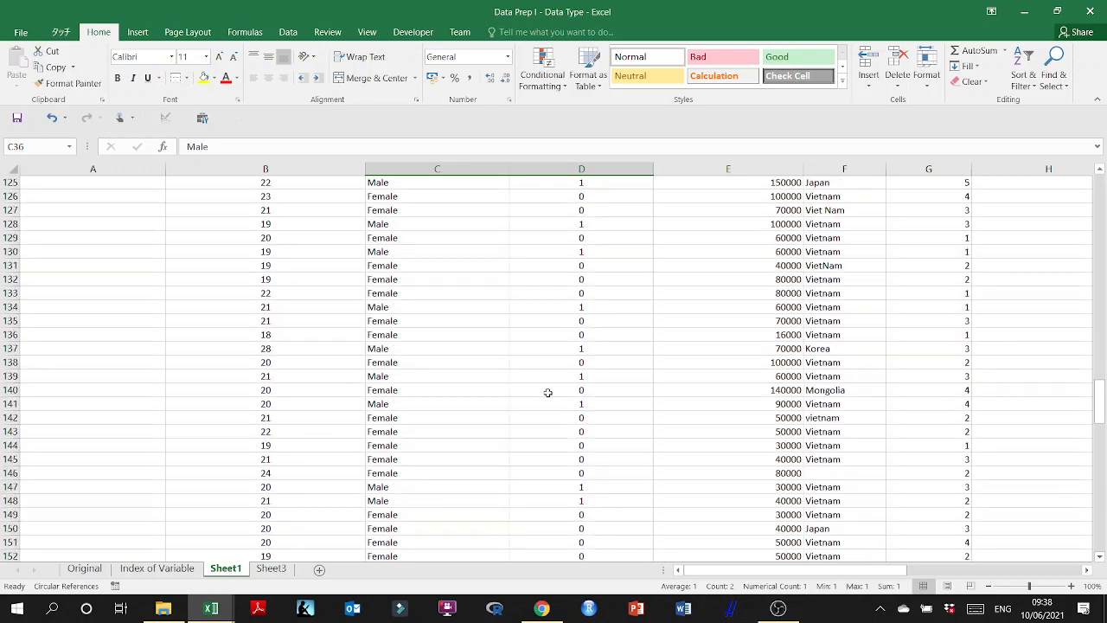
scroll(549, 393, down, 20)
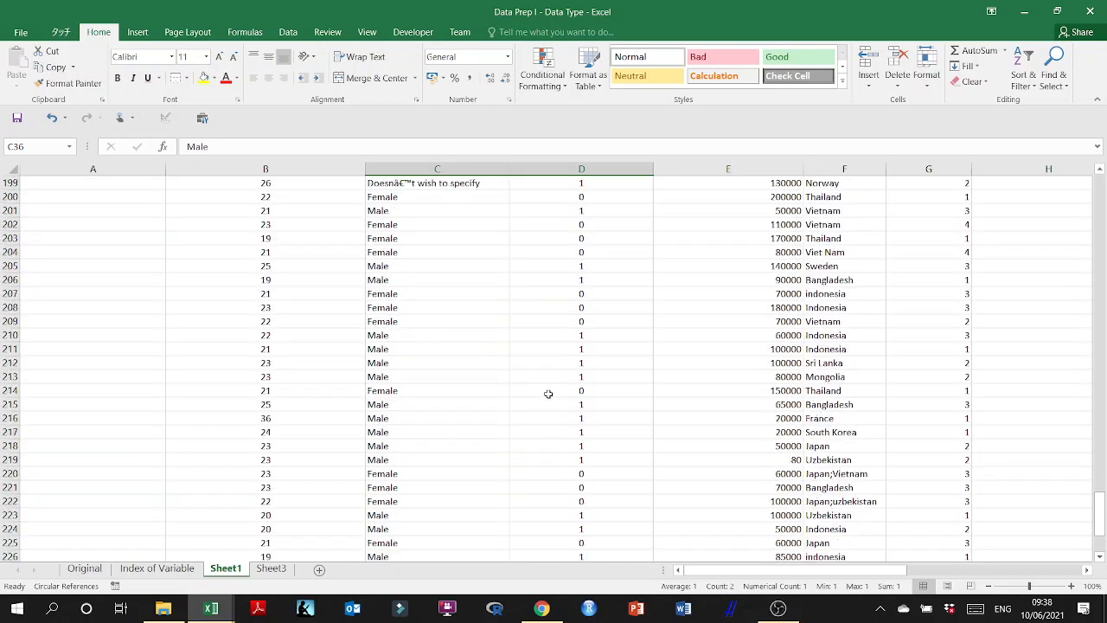
scroll(551, 393, up, 2)
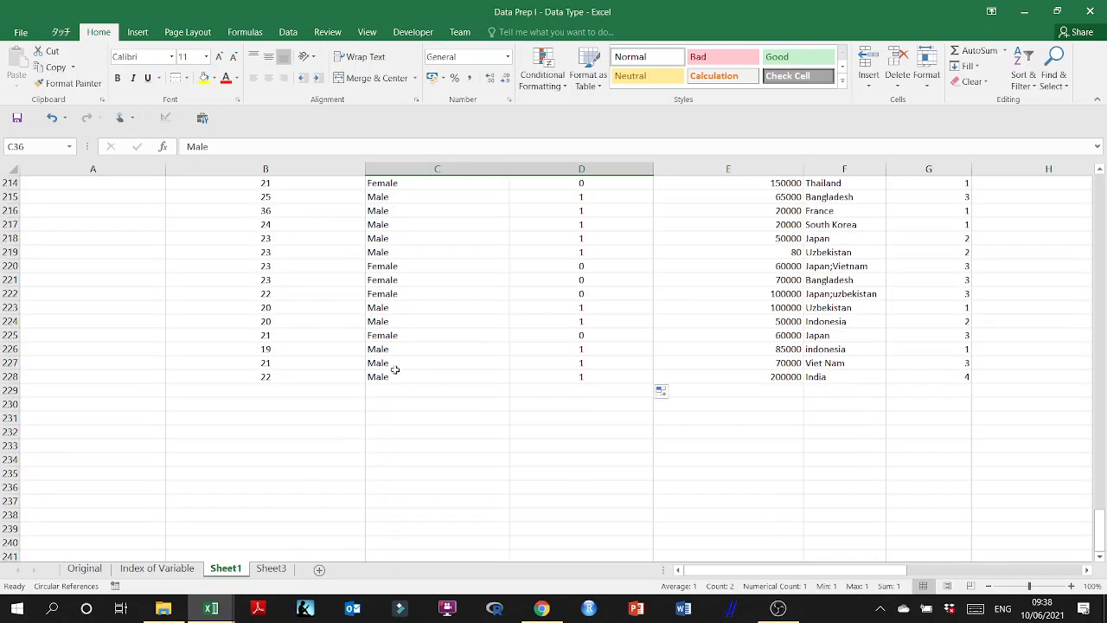
drag(395, 372, 548, 375)
scroll(551, 377, up, 20)
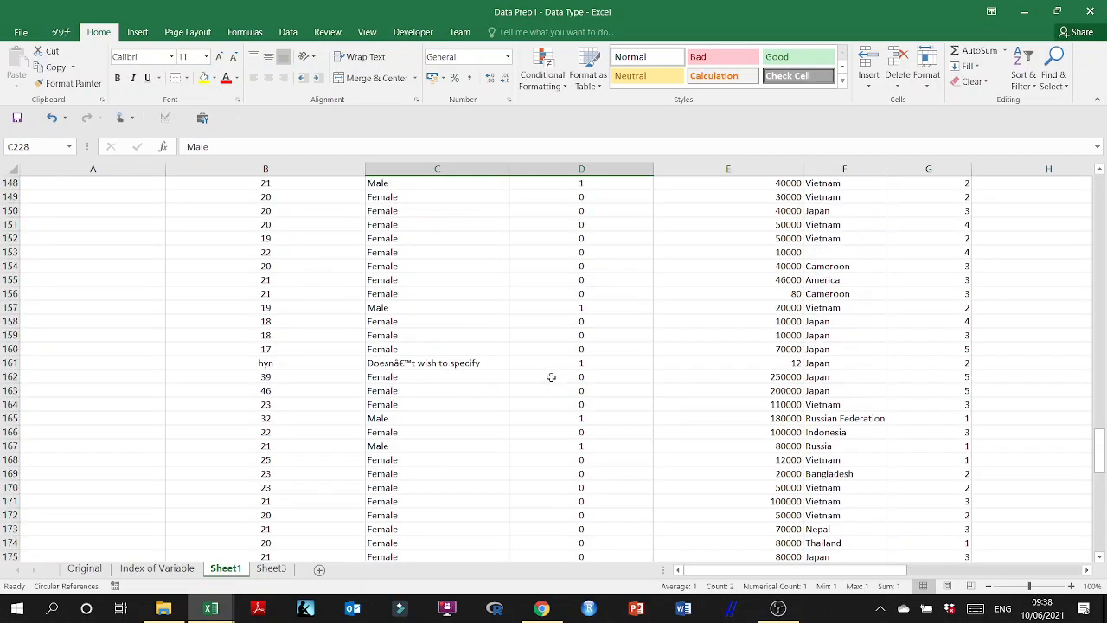
scroll(551, 377, up, 20)
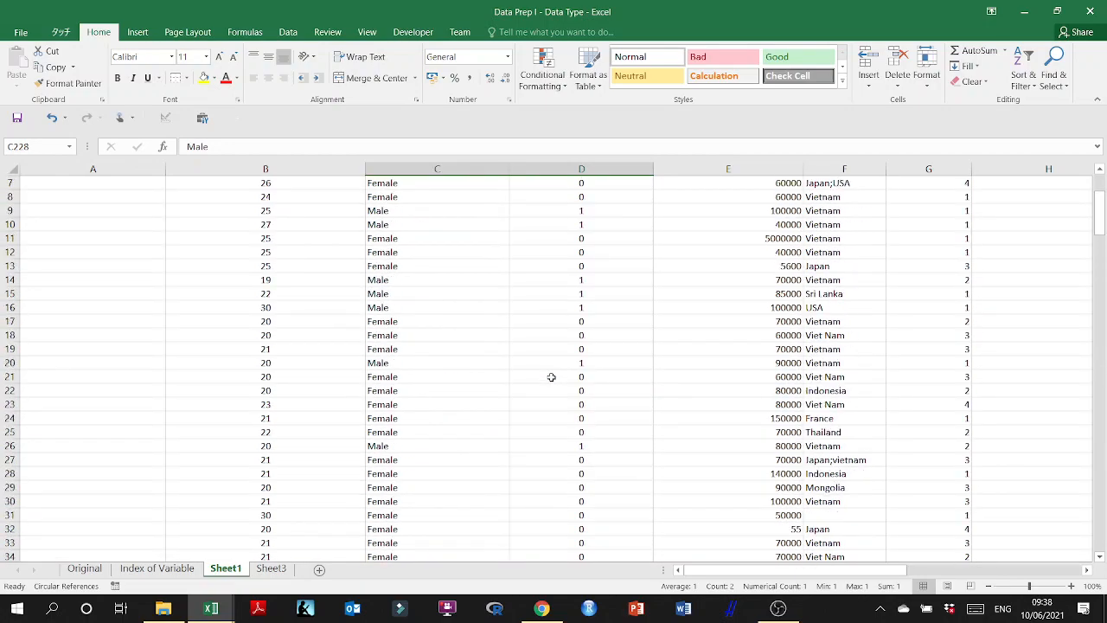
scroll(551, 377, up, 2)
- Copy the Dem_Gender variable name from C3 into D3 as the heading of the coded column
click(434, 223)
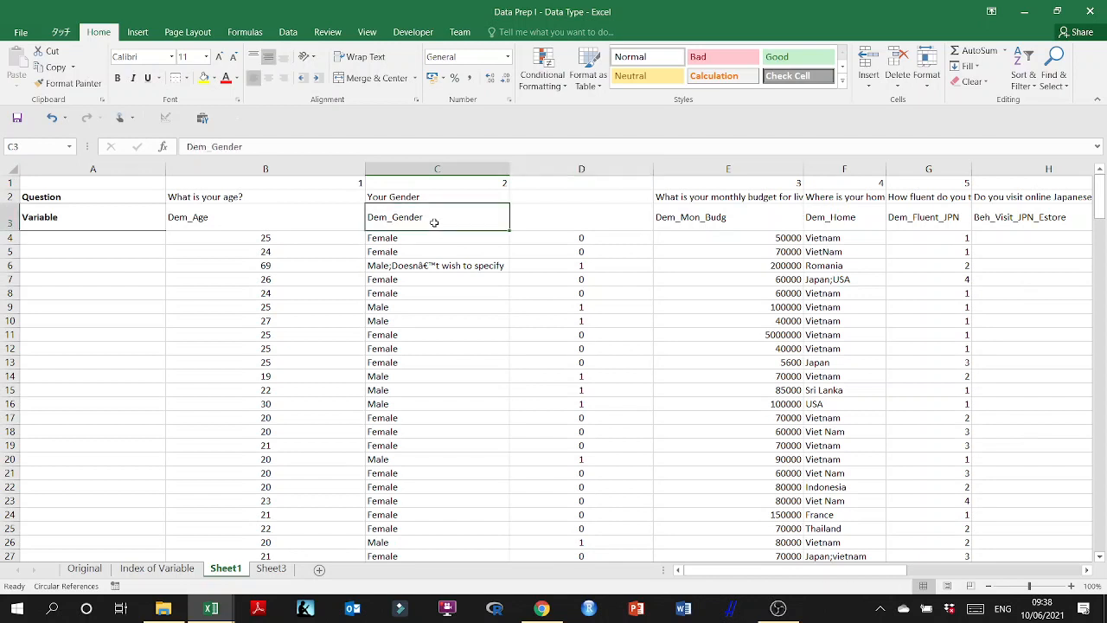
key(ctrl+c)
click(524, 216)
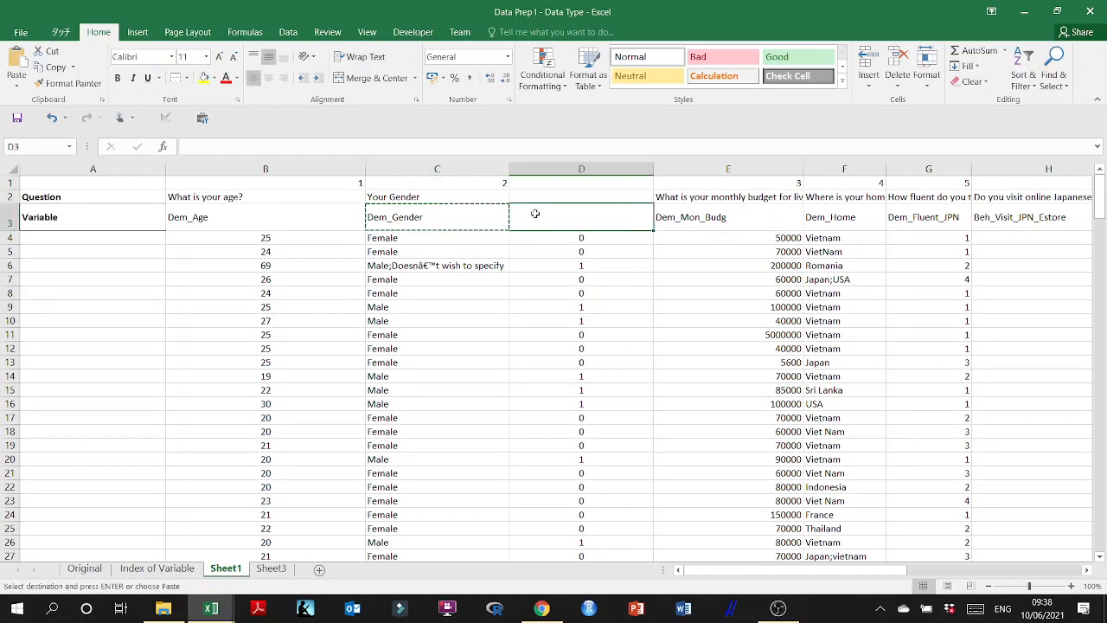
key(ctrl+v)
key(Escape)
key(Escape)
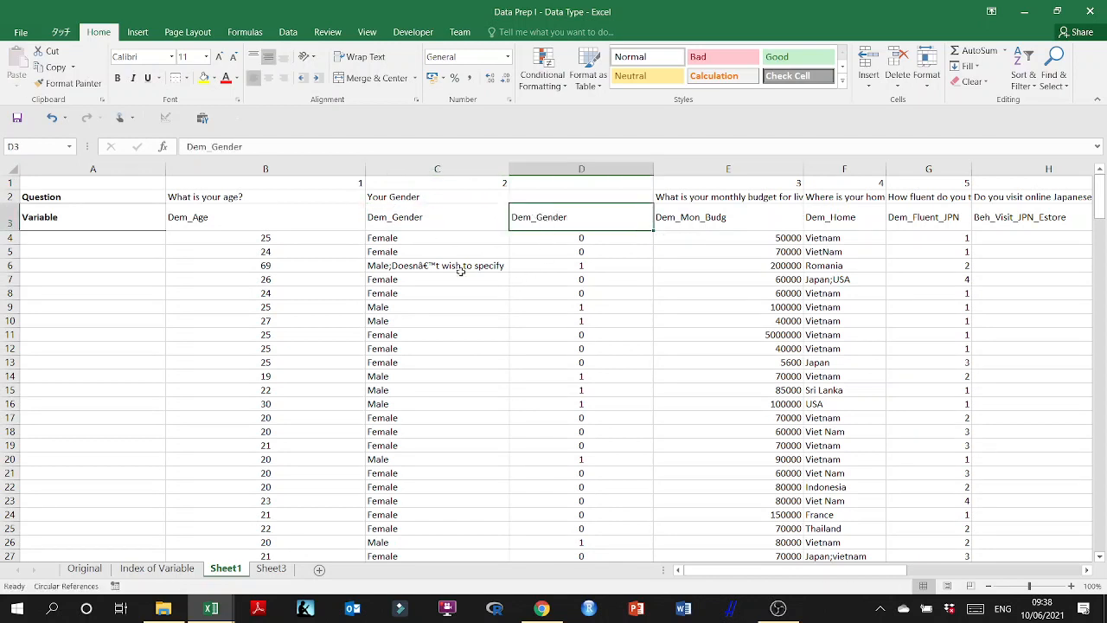
- Make the Dem_Gender heading in D3 bold and give it a light orange fill
click(118, 80)
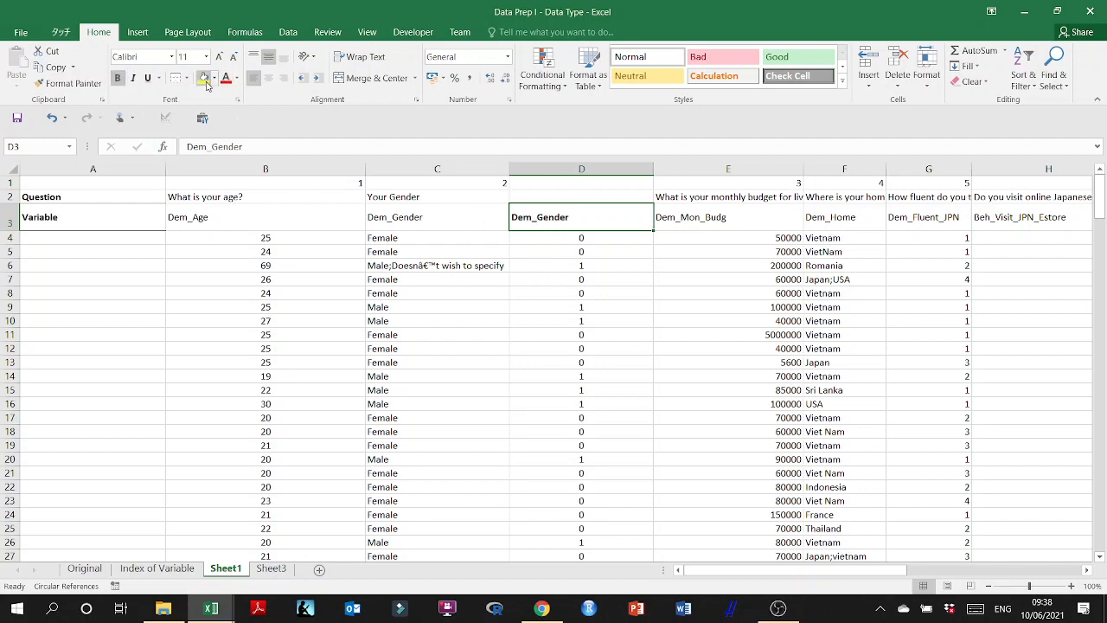
click(213, 79)
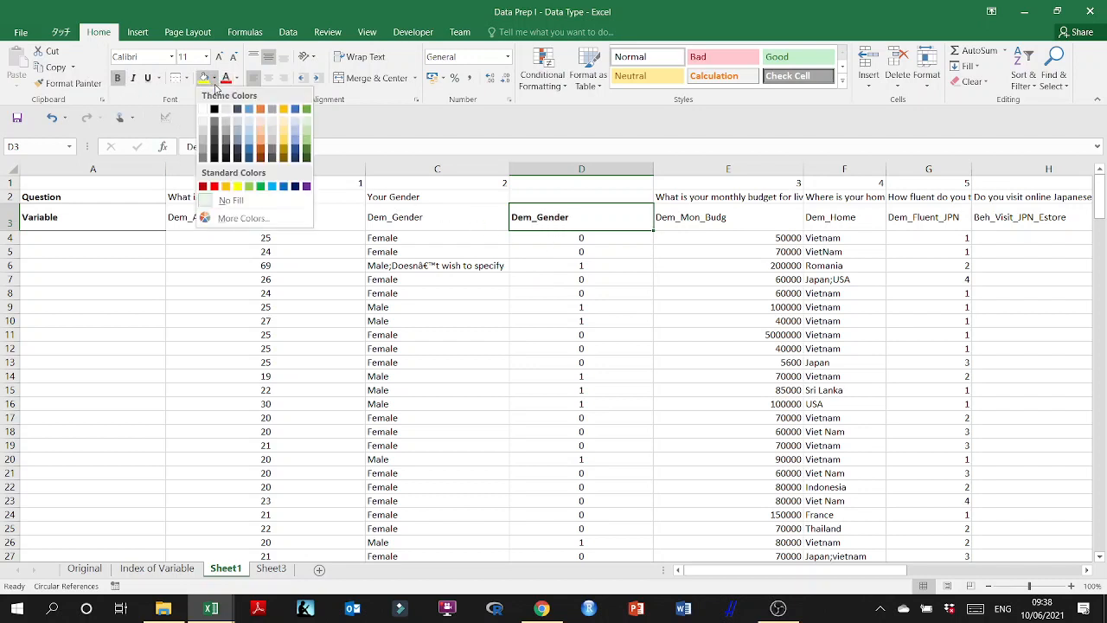
click(260, 122)
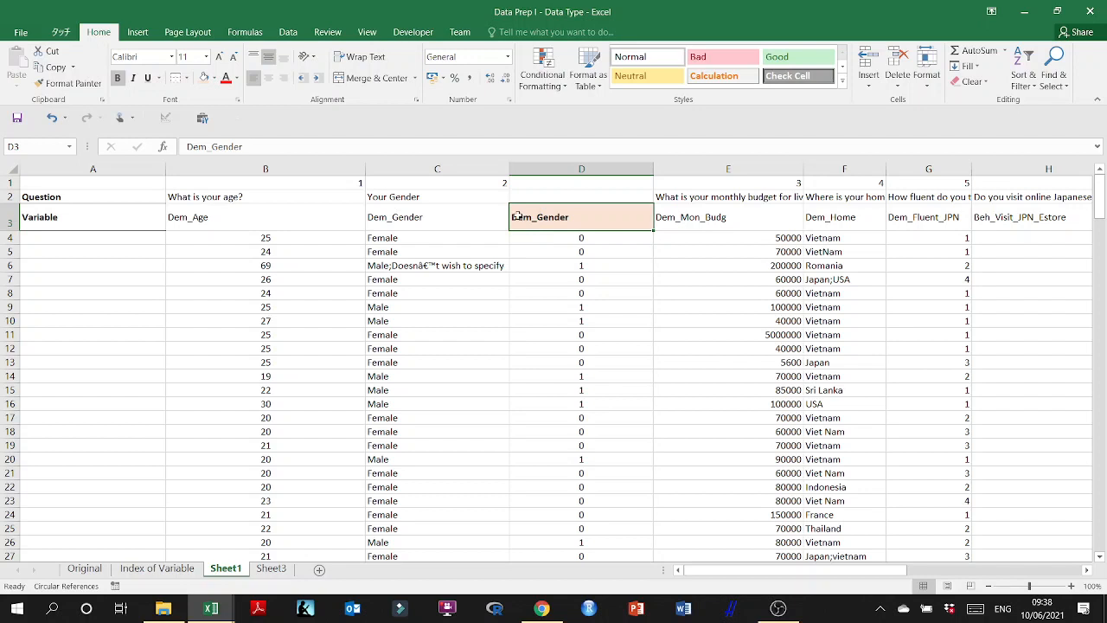
- Copy the question number 2 from C1 into D1 above the coded gender column
click(465, 184)
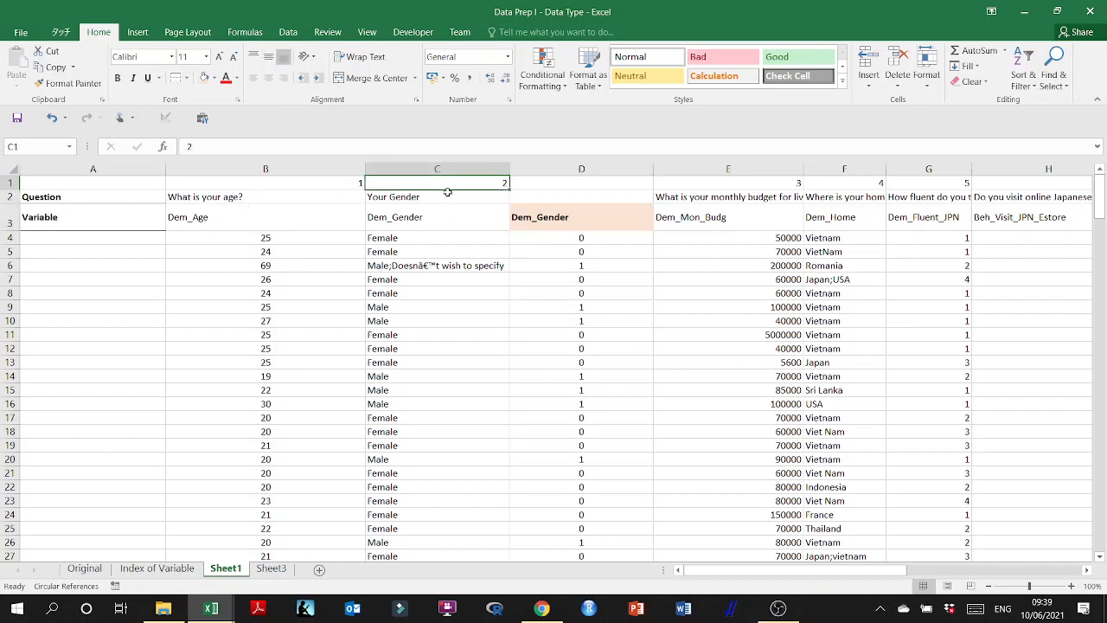
drag(510, 187, 615, 189)
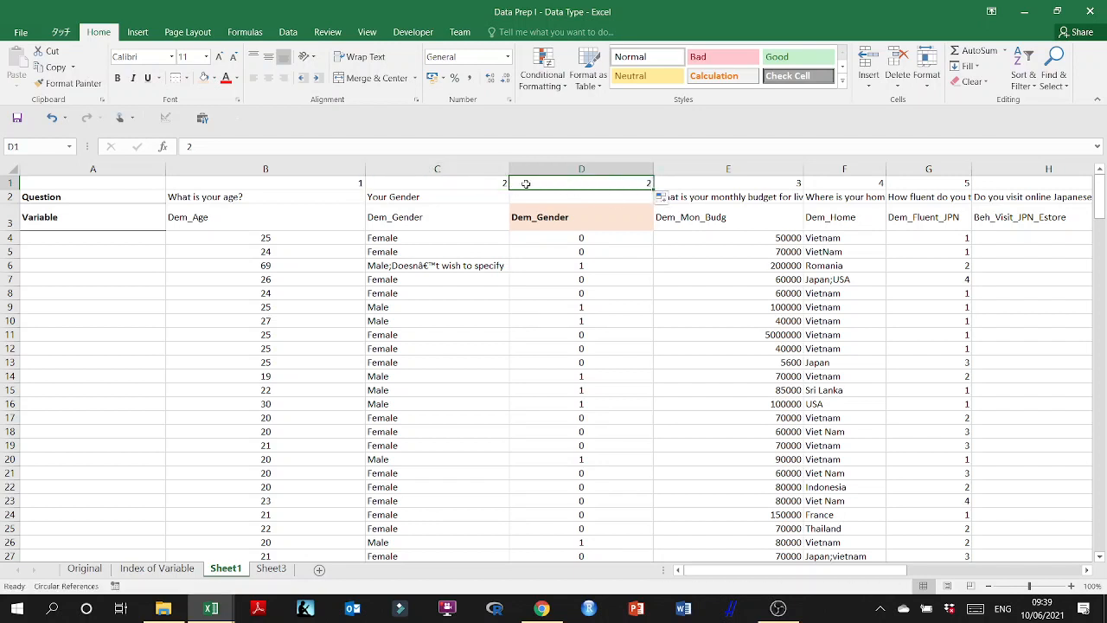
- Format the Dem_Mon_Budg values from E4 down to E228 as Number with 0 decimal places, and apply the comma style to them
click(693, 229)
mouse_move(791, 572)
mouse_down()
mouse_move(835, 575)
mouse_move(806, 578)
mouse_up()
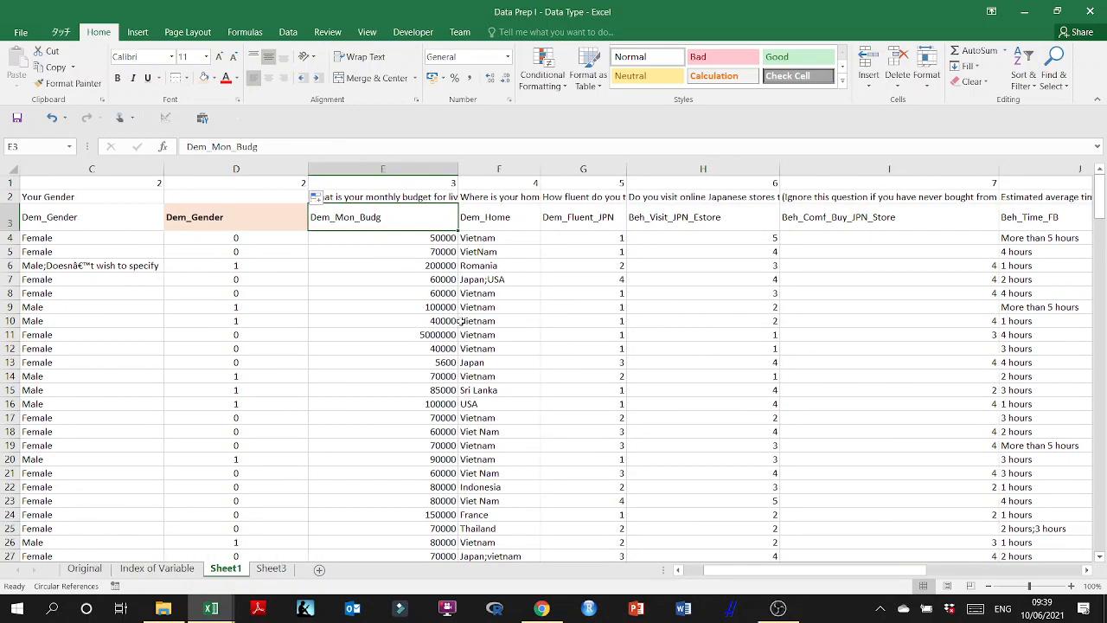
click(432, 239)
key(ctrl+shift+Down)
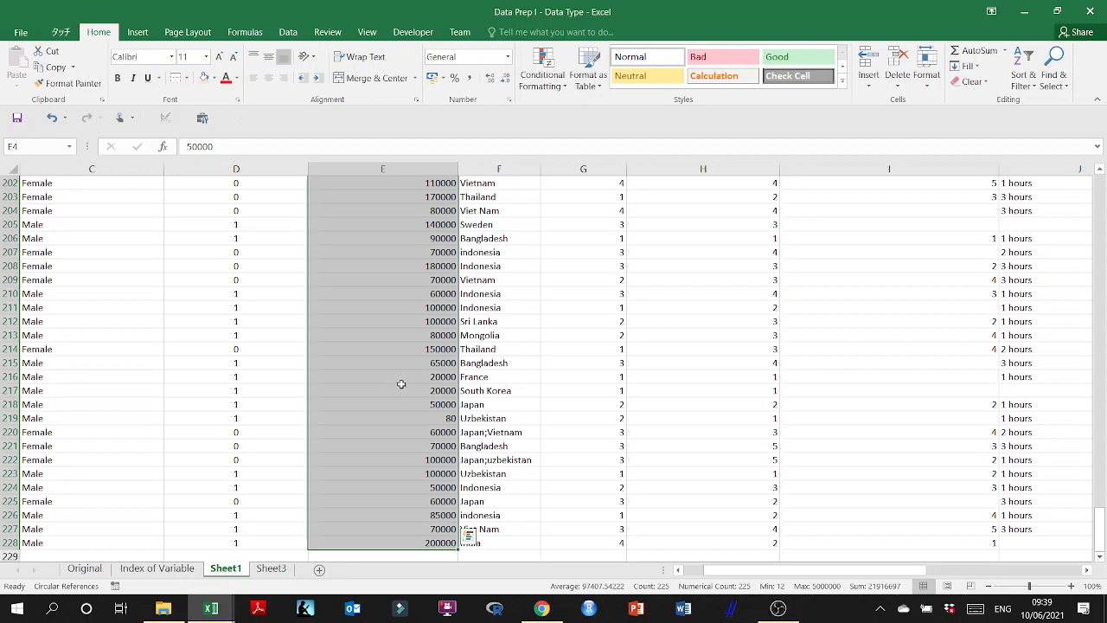
click(509, 100)
click(522, 185)
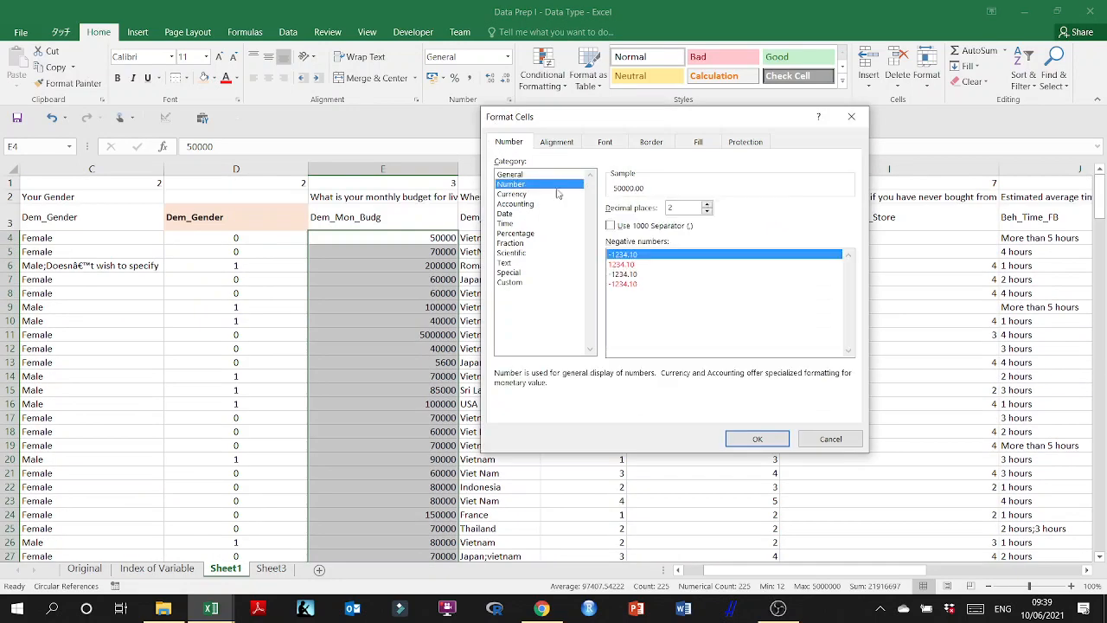
click(707, 212)
click(707, 212)
click(762, 439)
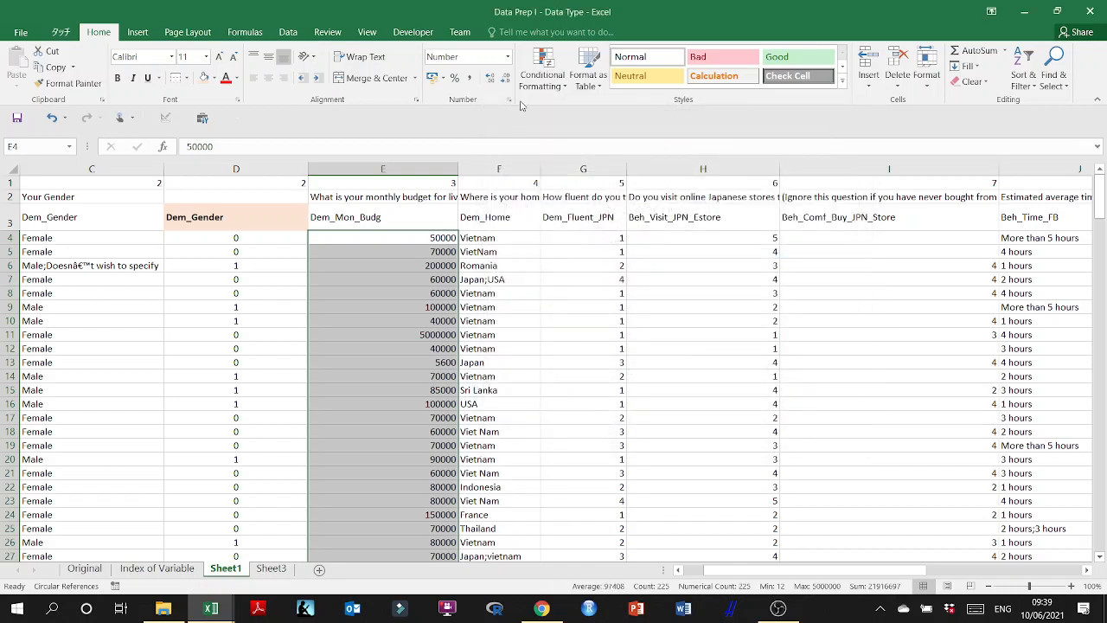
click(470, 80)
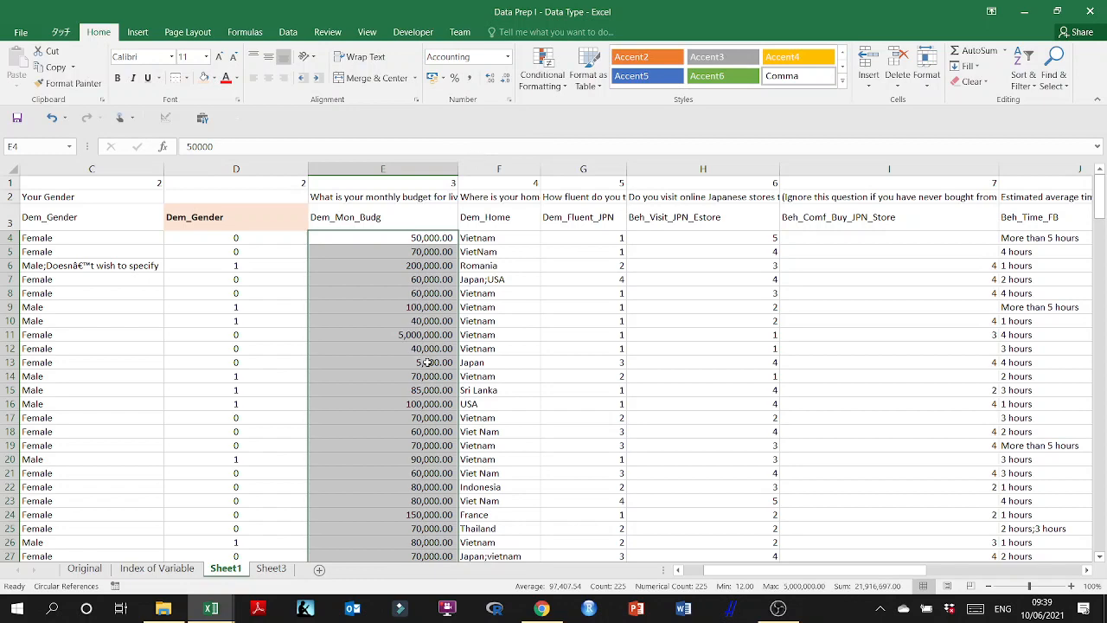
- Examine the monthly budget values in column E, from row 11 down to row 55, for implausibly large or small entries
click(413, 335)
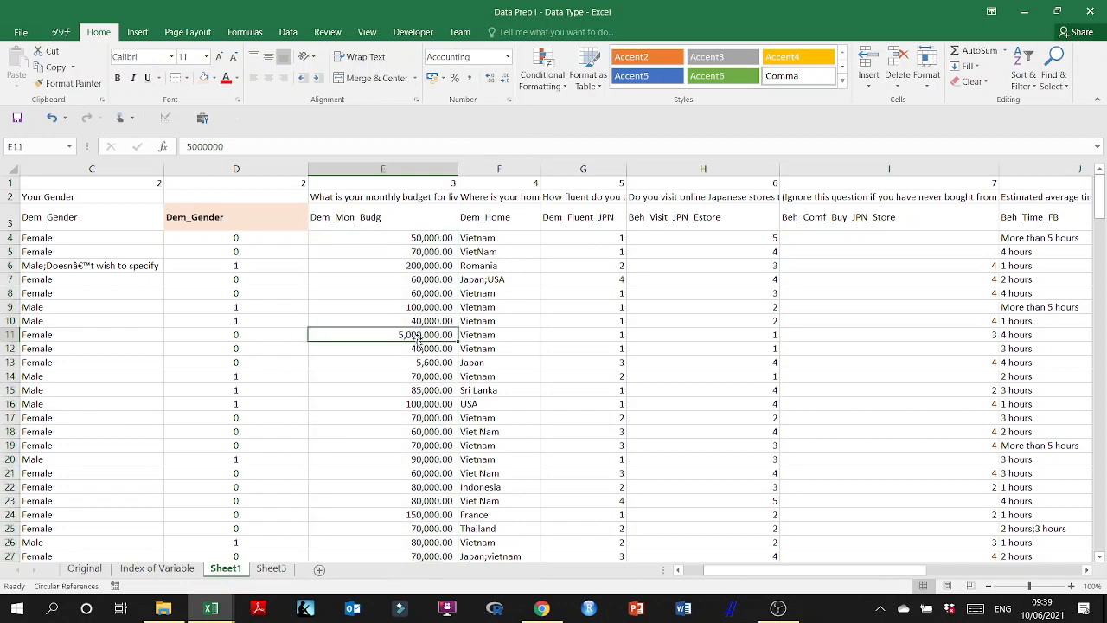
scroll(417, 342, down, 6)
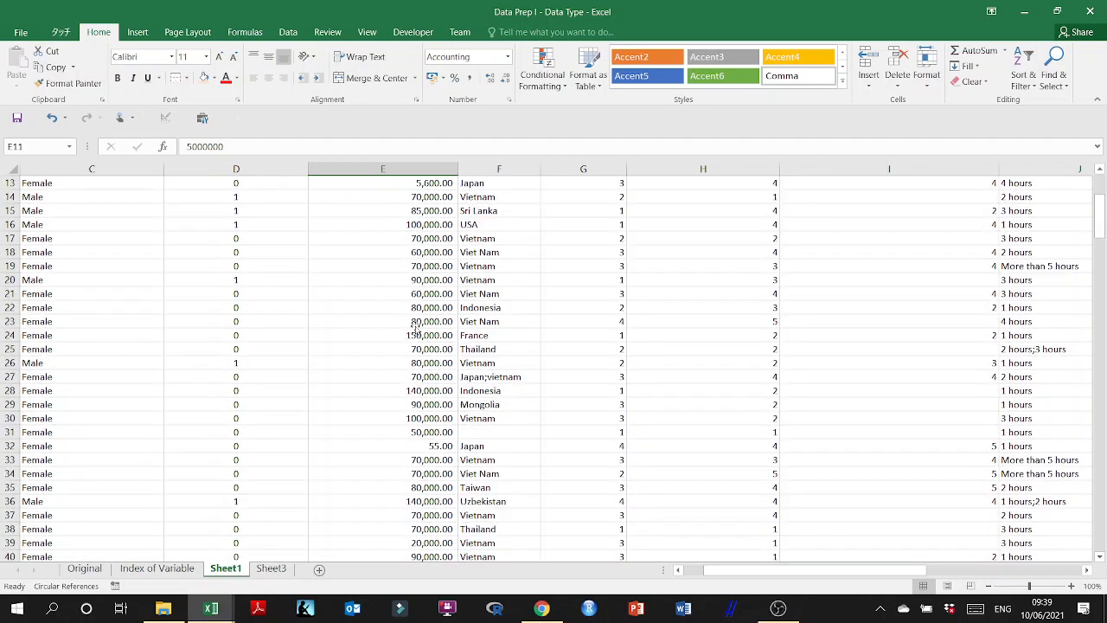
click(426, 366)
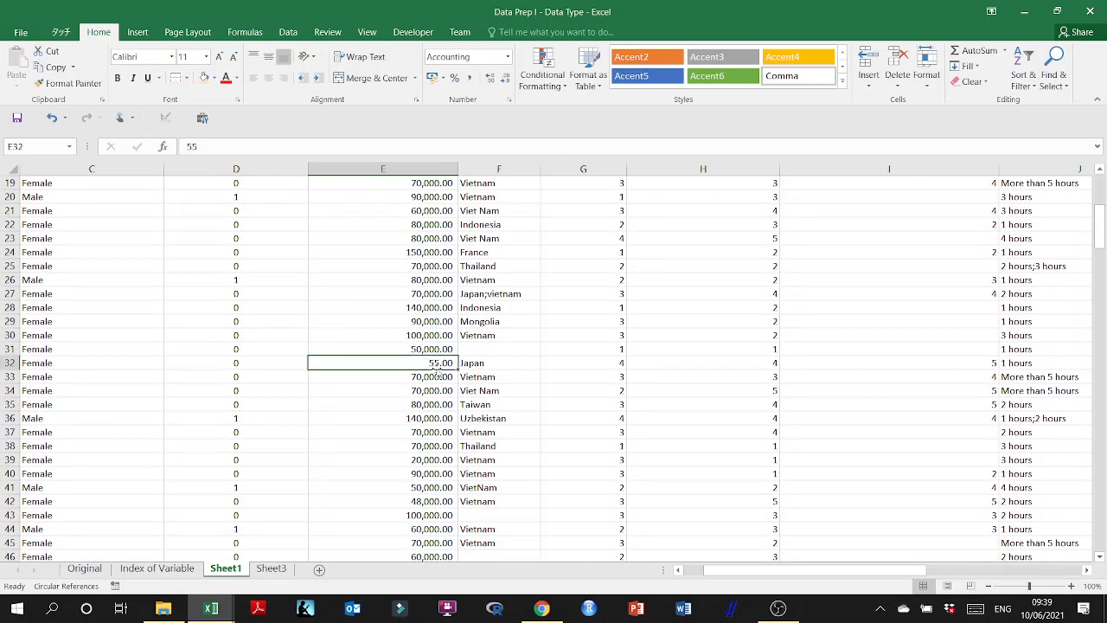
scroll(431, 367, down, 5)
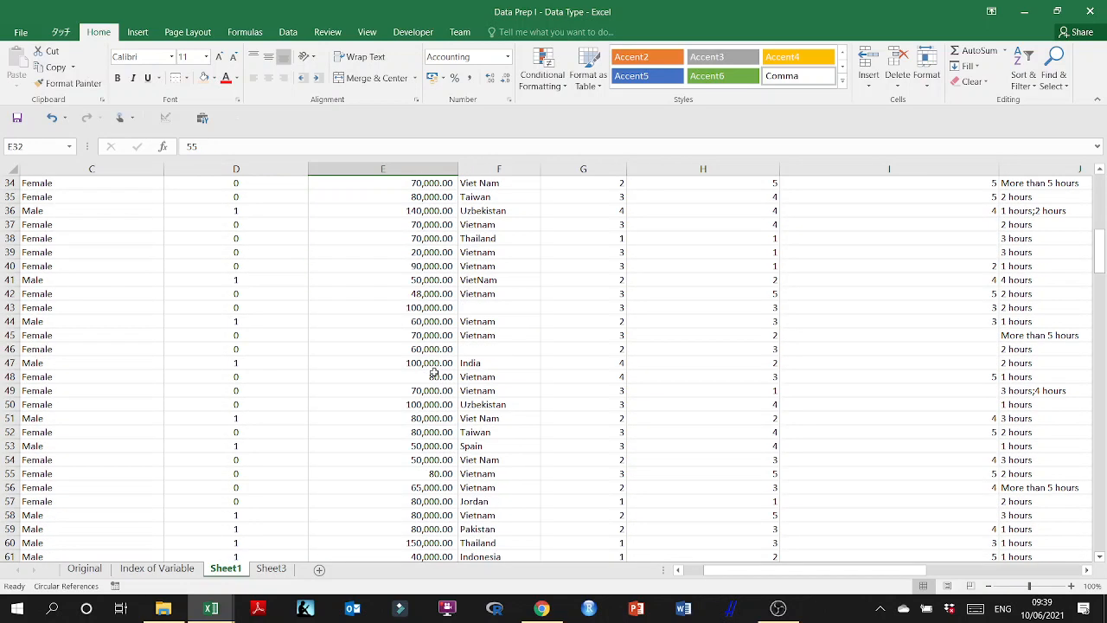
click(426, 375)
scroll(426, 377, down, 2)
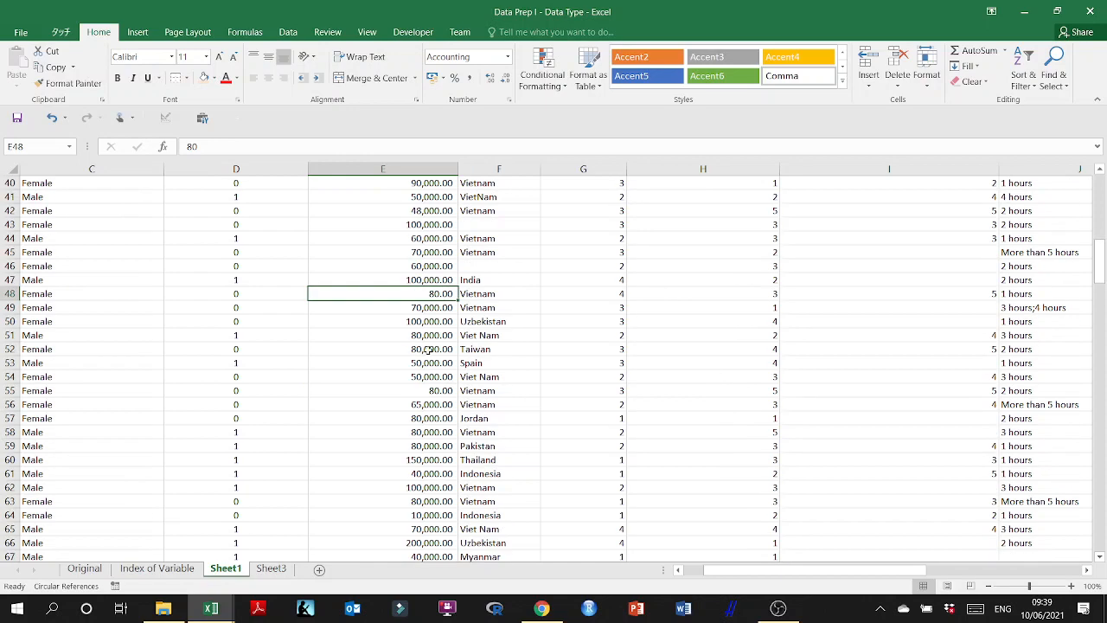
click(428, 391)
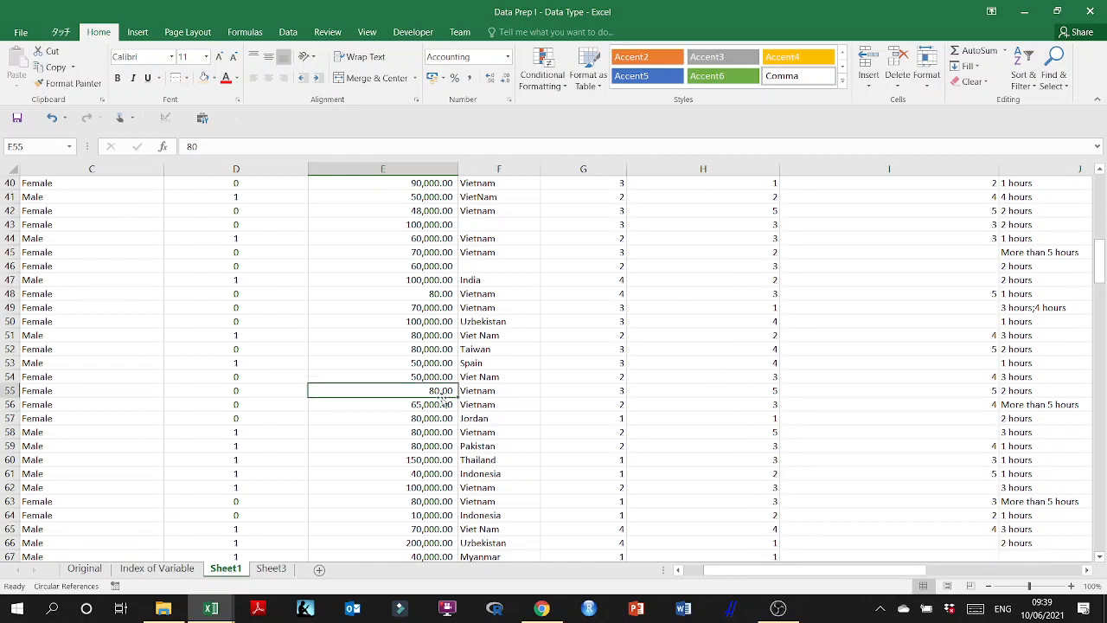
- Format the Dem_Fluent_JPN, Beh_Visit_JPN_Estore and Beh_Comf_Buy_JPN_Store responses, from row 4 to the last data row, as Number with 0 decimal places
scroll(441, 398, down, 6)
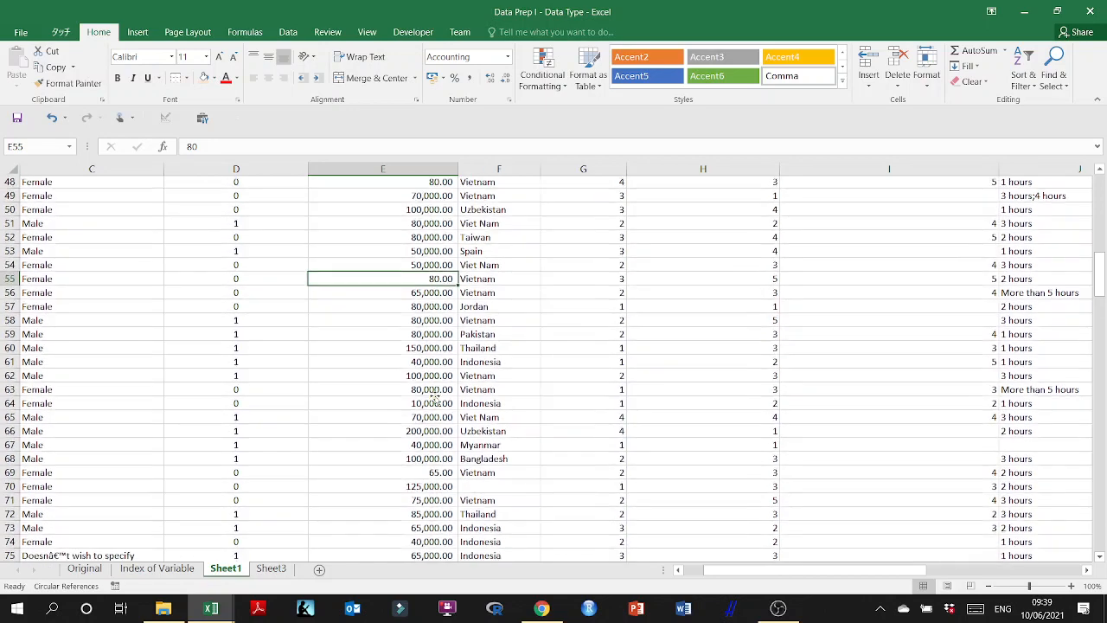
scroll(430, 376, down, 20)
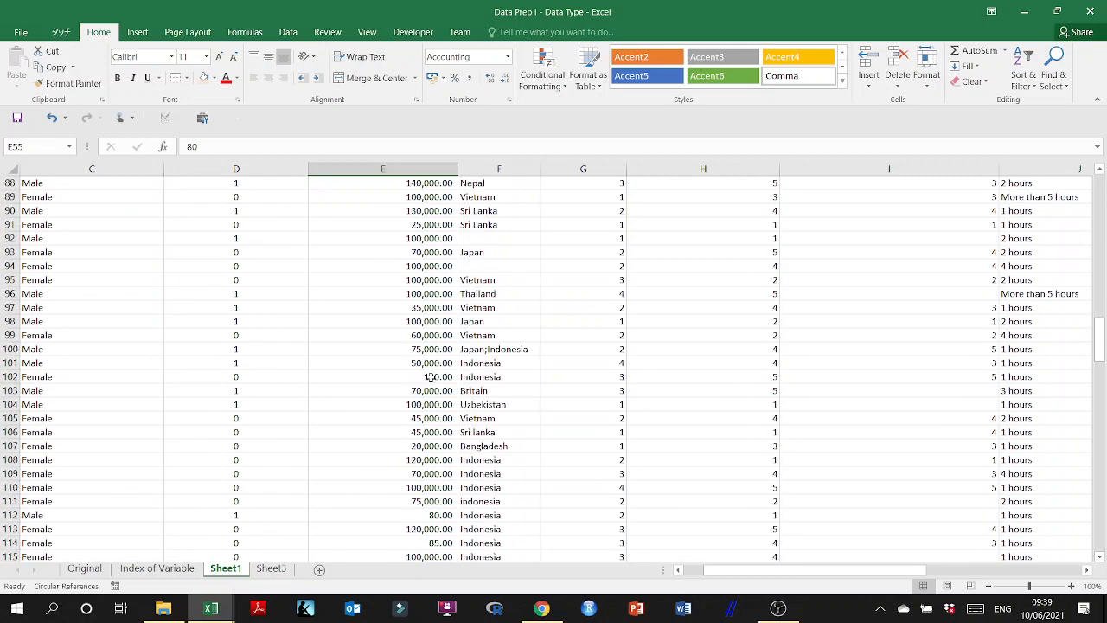
scroll(577, 365, up, 20)
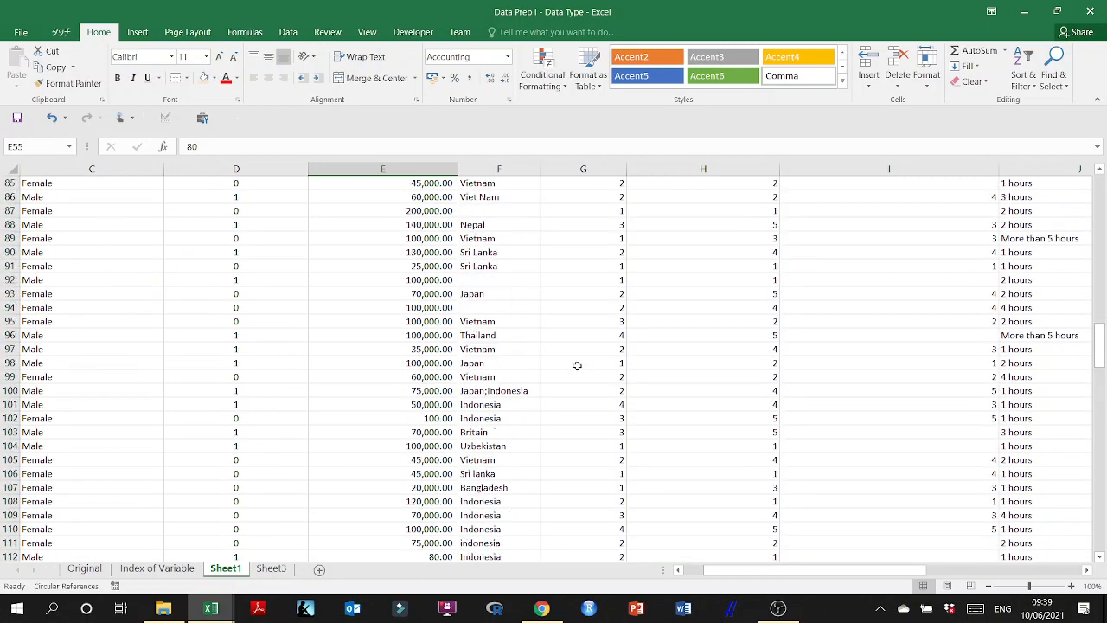
scroll(577, 365, up, 6)
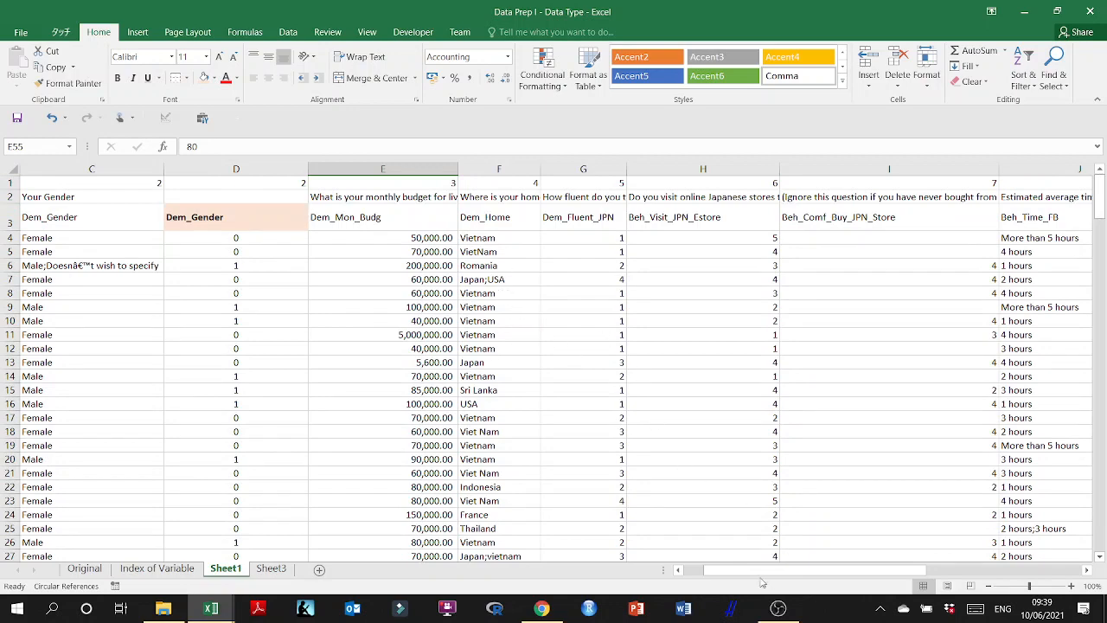
drag(762, 571, 781, 576)
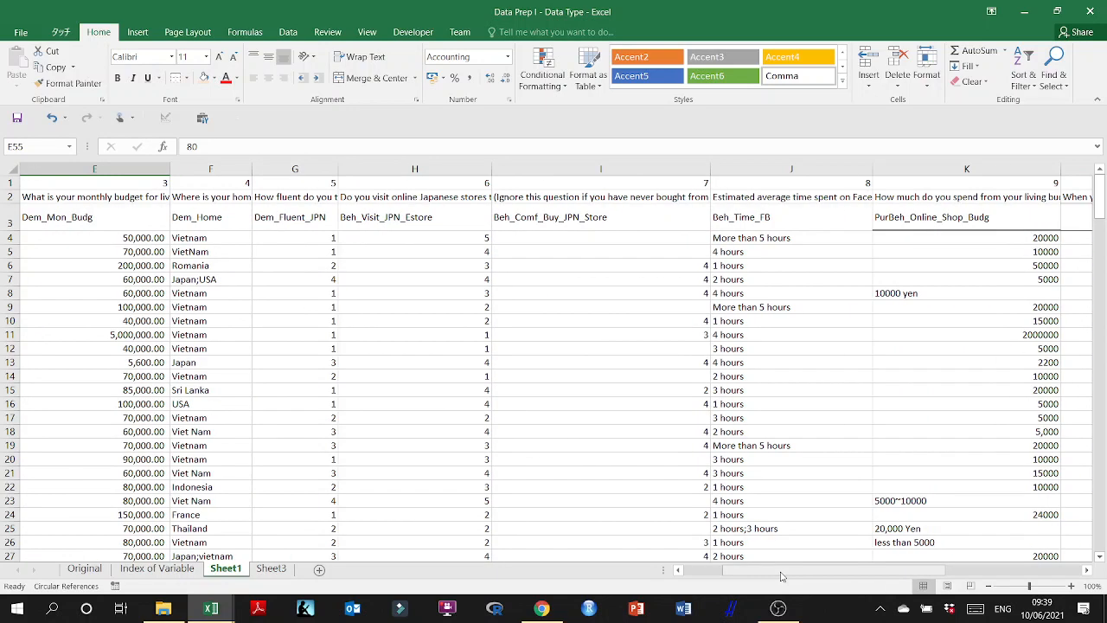
drag(312, 237, 591, 239)
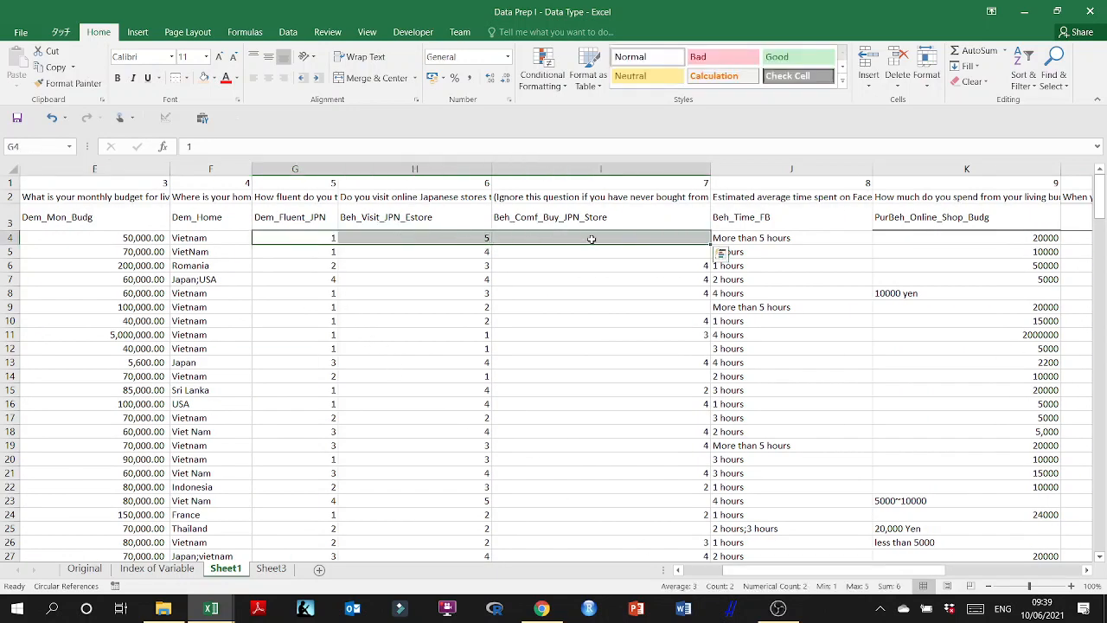
key(ctrl+shift+Down)
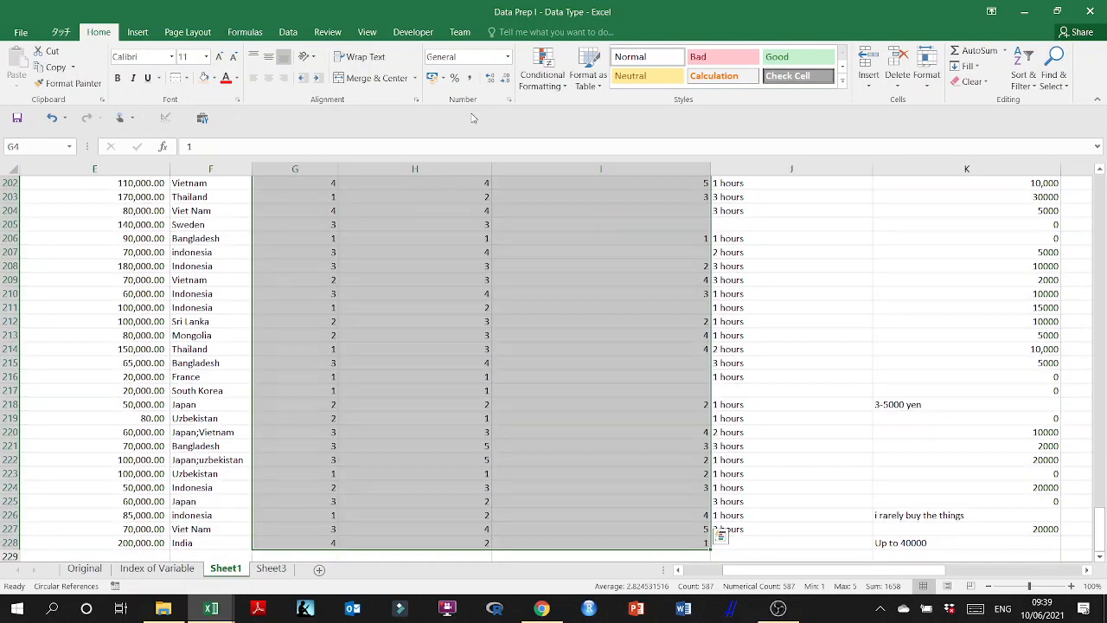
click(509, 100)
click(512, 185)
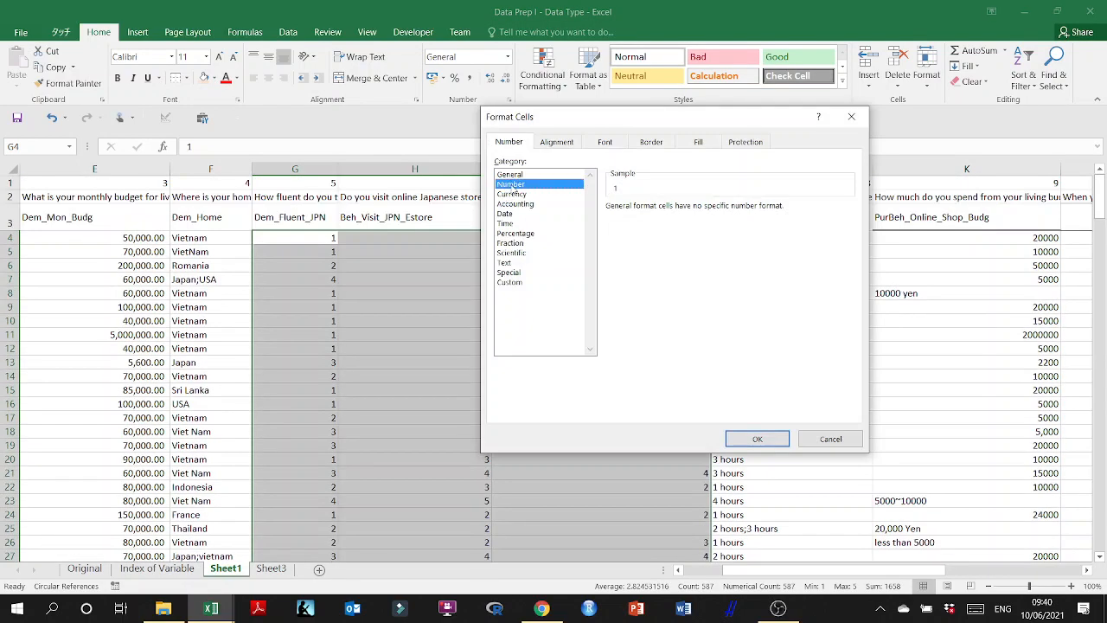
click(707, 212)
click(707, 211)
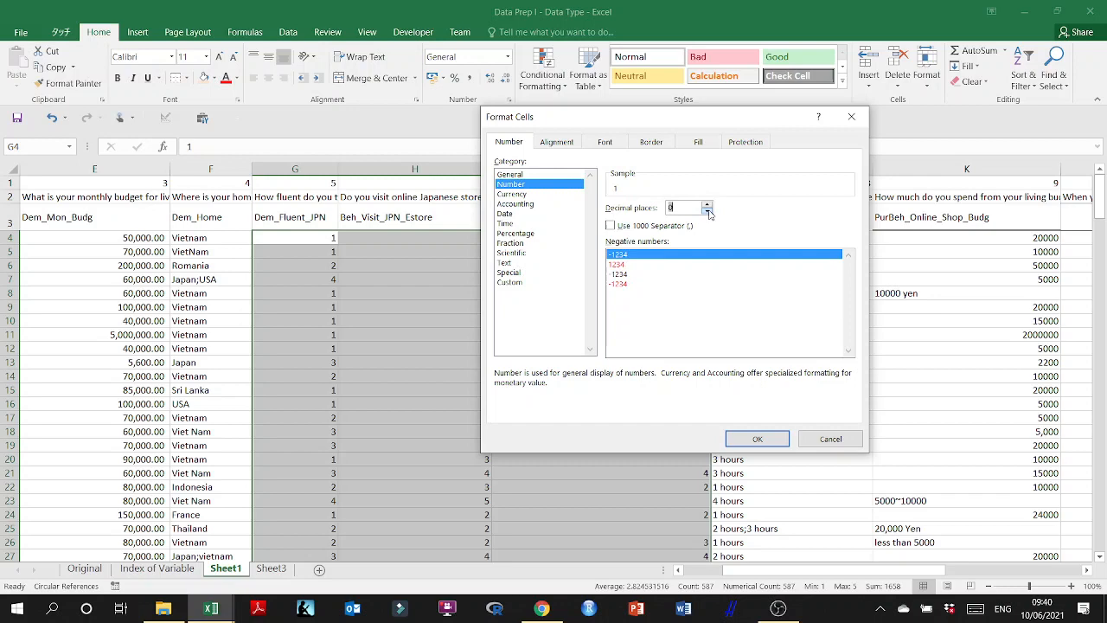
click(757, 439)
click(793, 364)
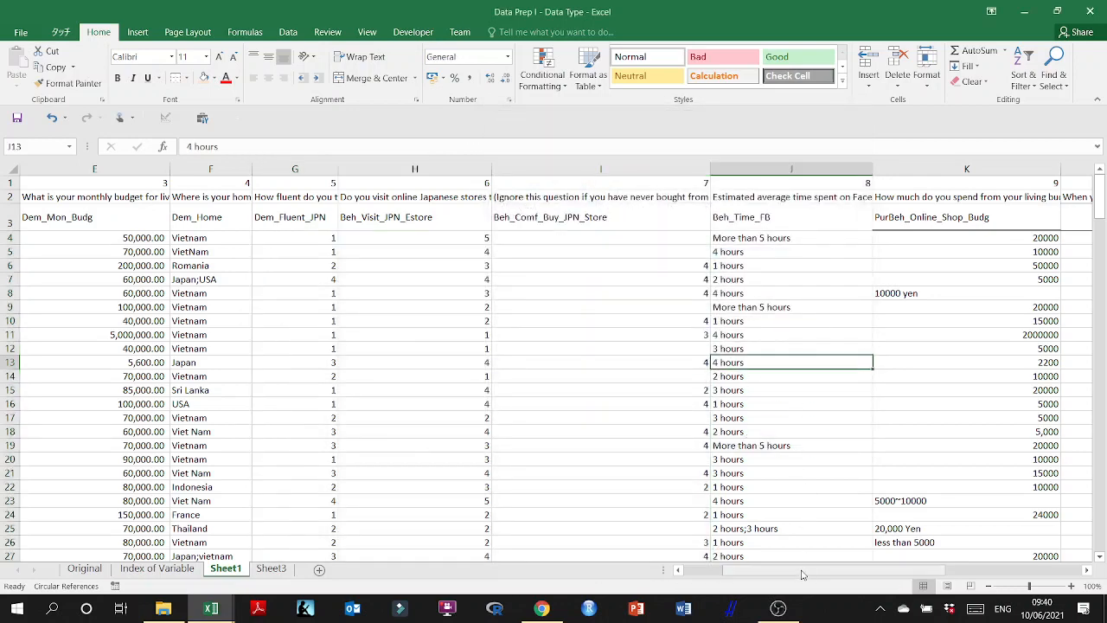
- Insert a blank column between Beh_Time_FB and PurBeh_Online_Shop_Budg
drag(804, 570, 846, 589)
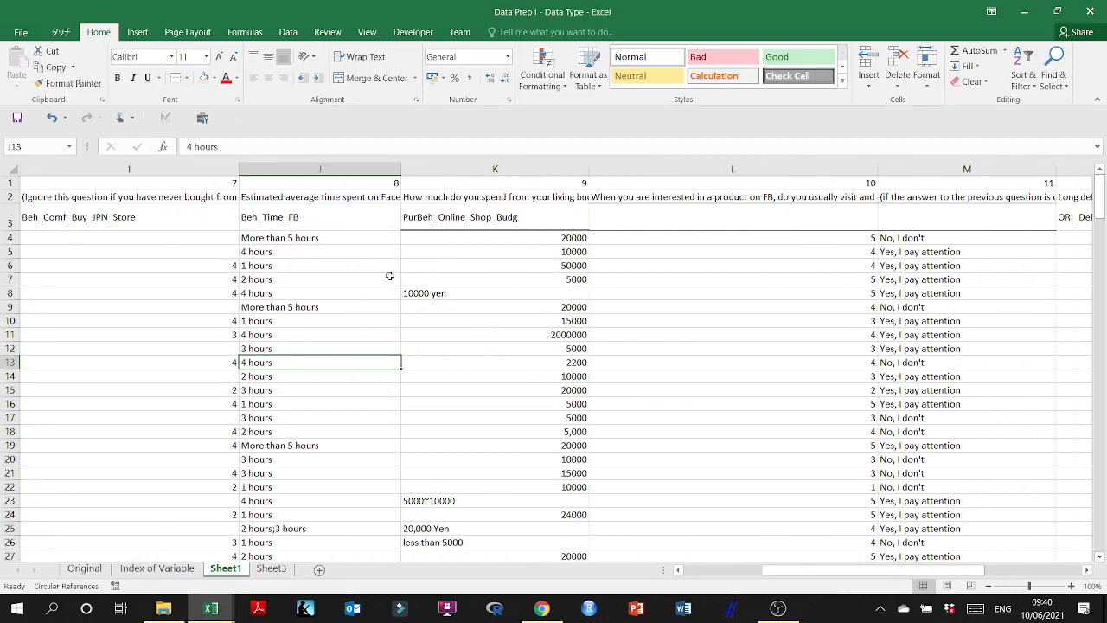
click(270, 254)
click(460, 172)
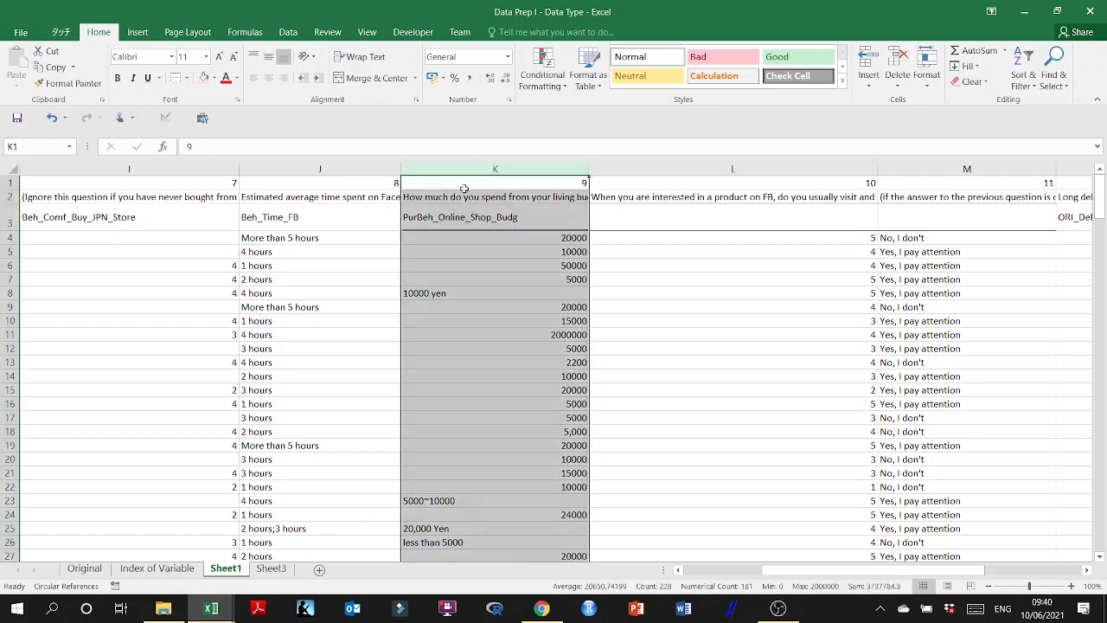
right_click(468, 283)
click(499, 378)
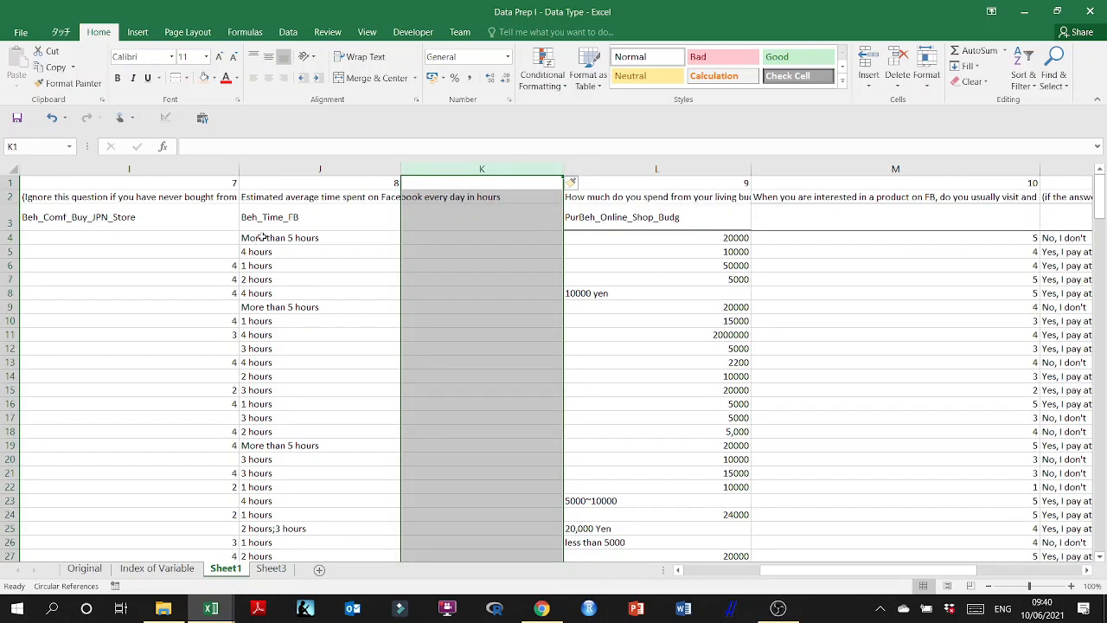
- Begin a nested IF formula in K4 that returns 5 when J4 equals "More than 5 hours"
click(262, 238)
click(458, 243)
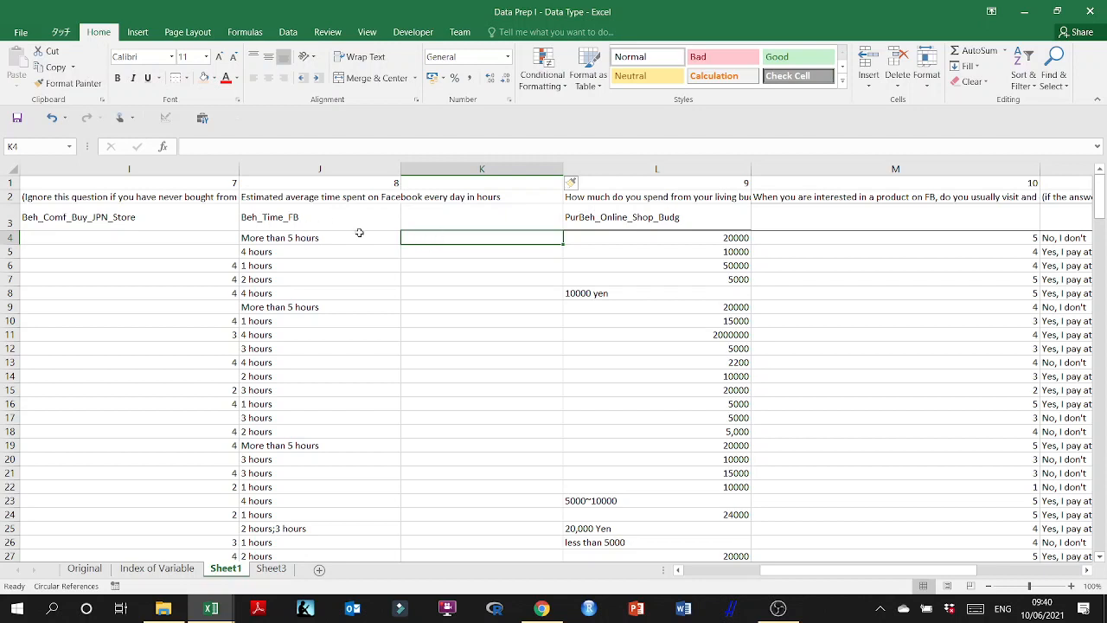
double_click(423, 240)
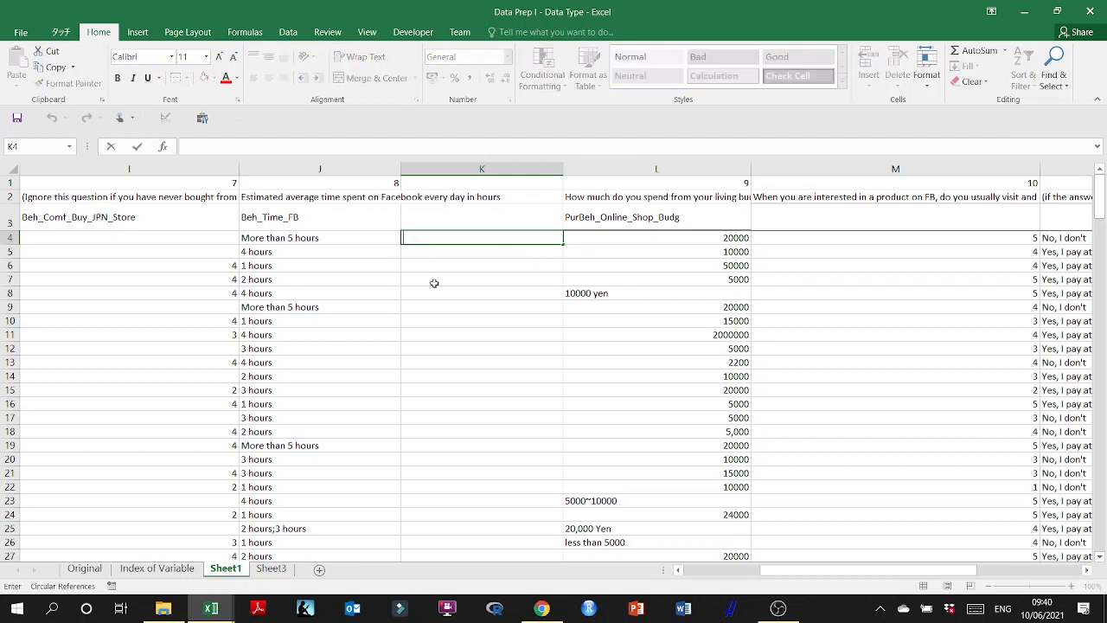
text(=if()
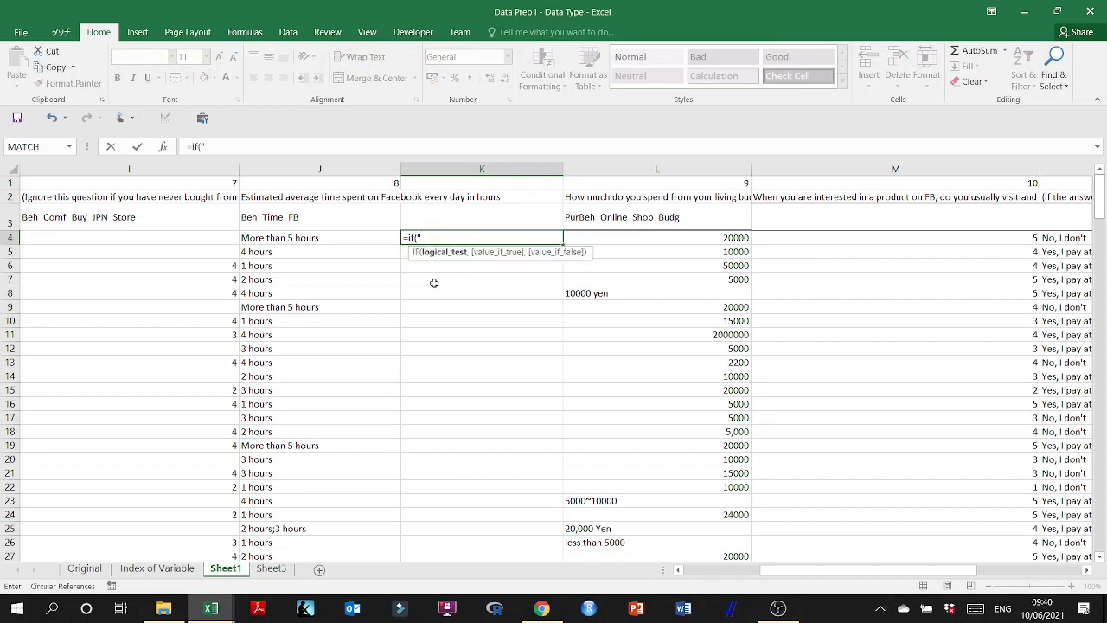
text("More than 5 hours")
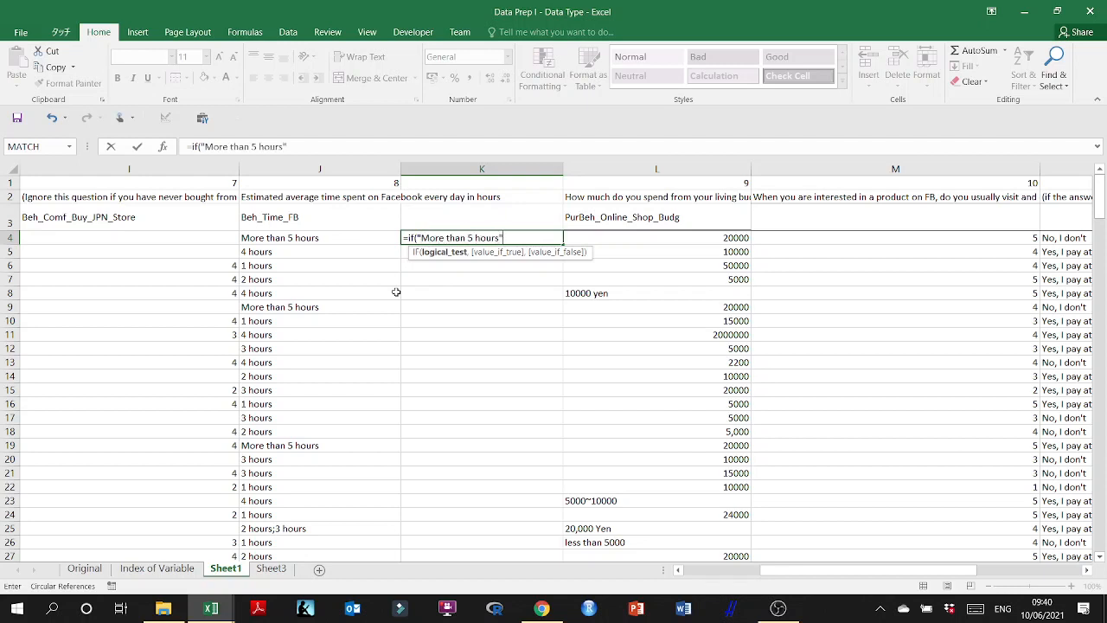
text(,)
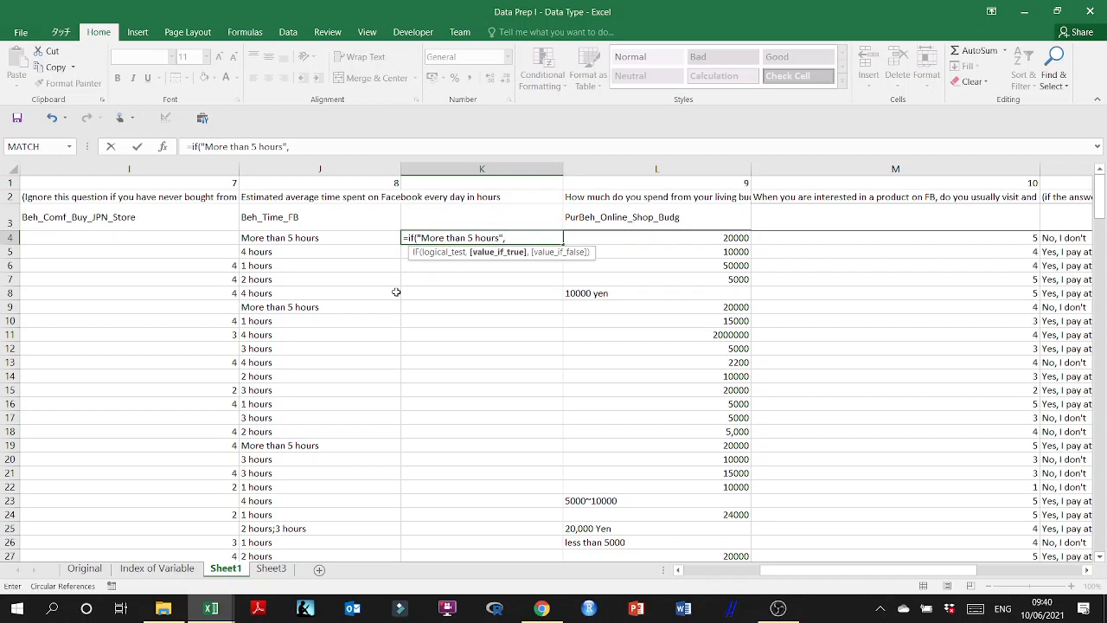
text(5,)
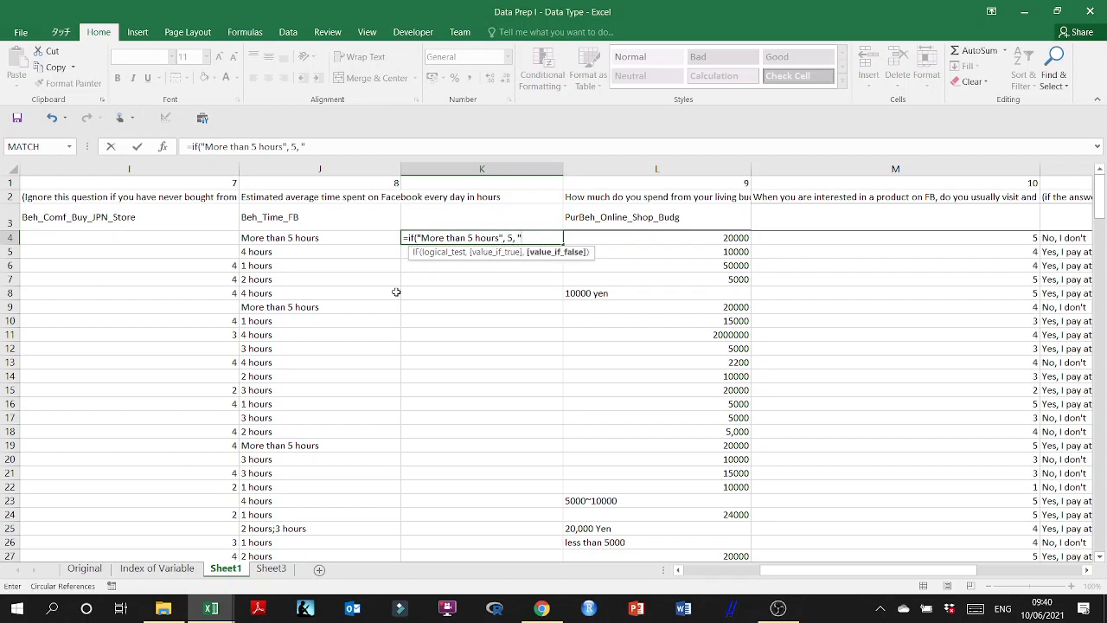
text( if()
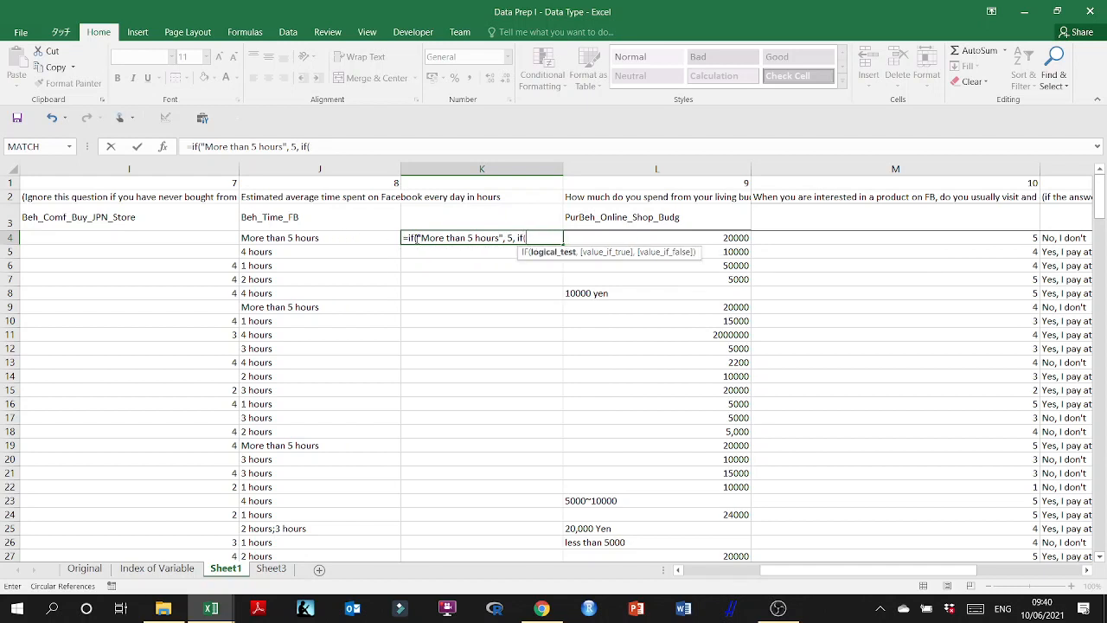
click(417, 239)
click(318, 237)
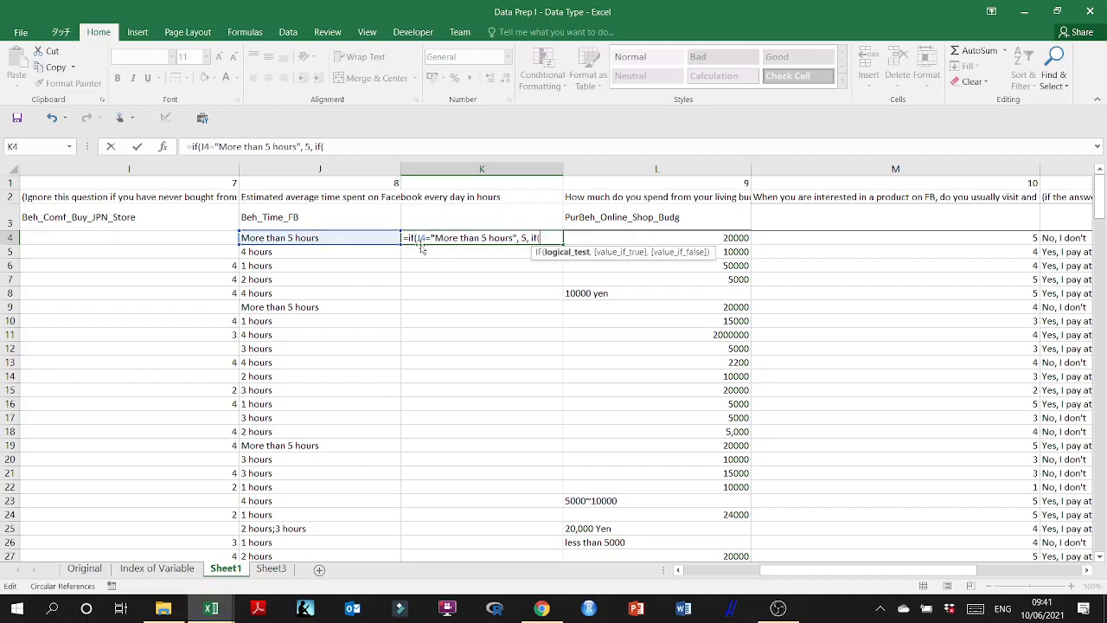
- Extend the K4 formula with a nested IF returning 4 when J4 equals "4 hours"
click(333, 237)
text(=)
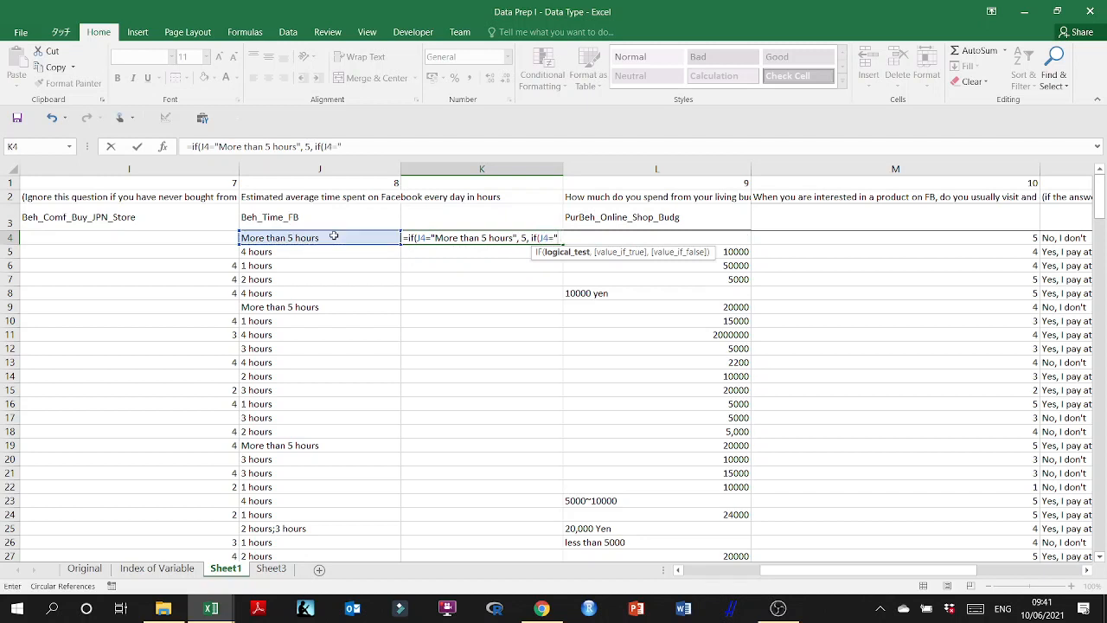
text("1 hours",)
key(BackSpace)
key(BackSpace)
key(BackSpace)
key(BackSpace)
key(BackSpace)
text(4 hours",)
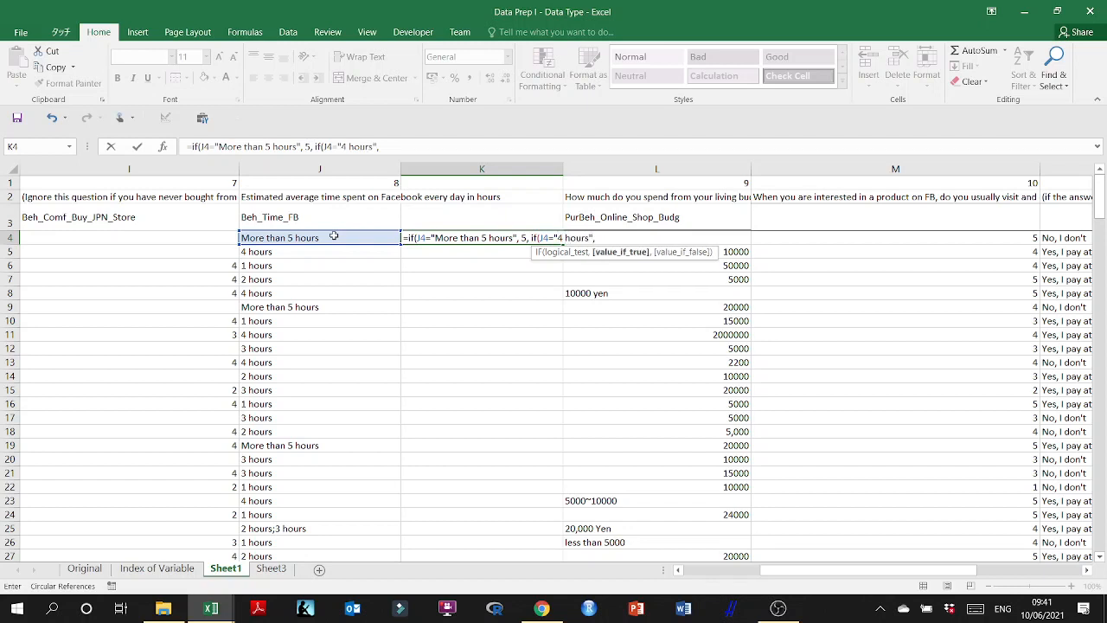
text(4, if()
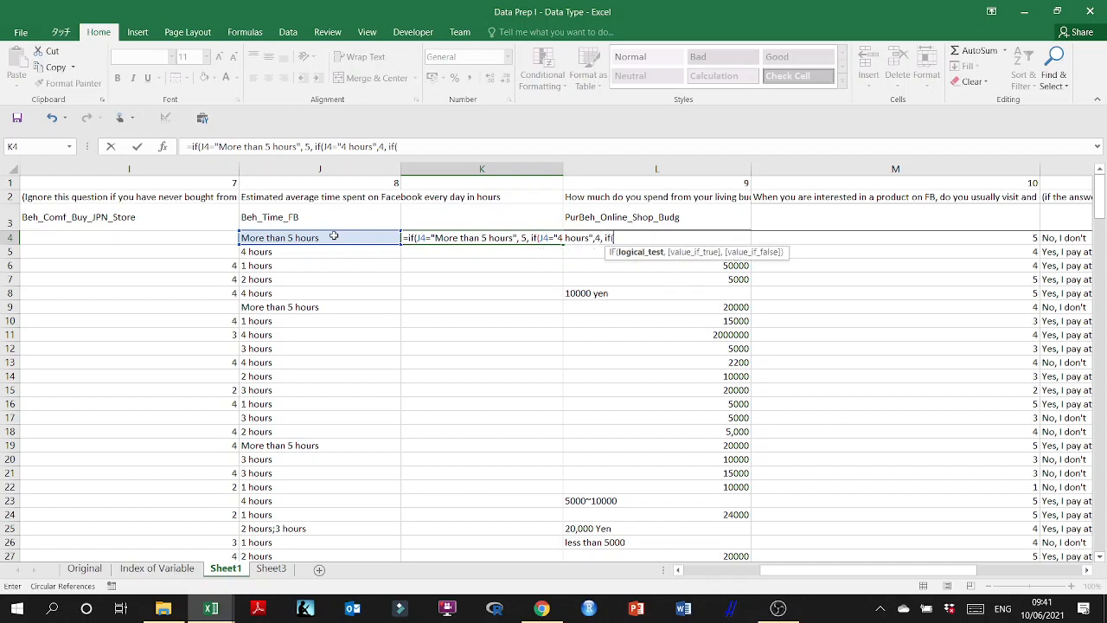
- Add the third IF level to the K4 formula, returning 3 when J4 equals "3 hours"
click(333, 236)
text(=)
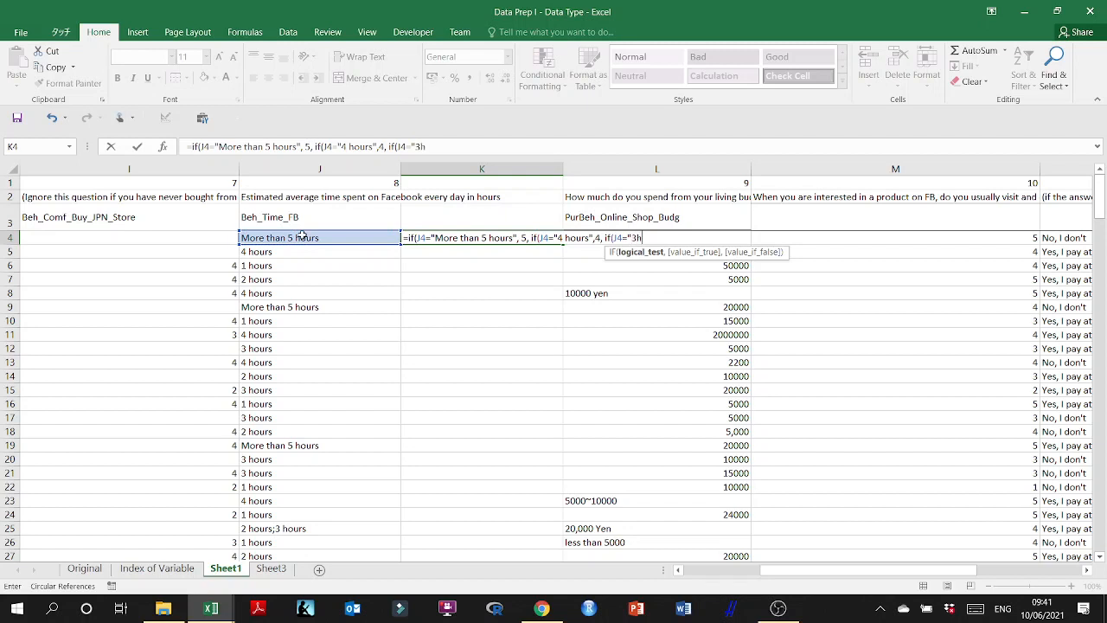
text("3 hours",)
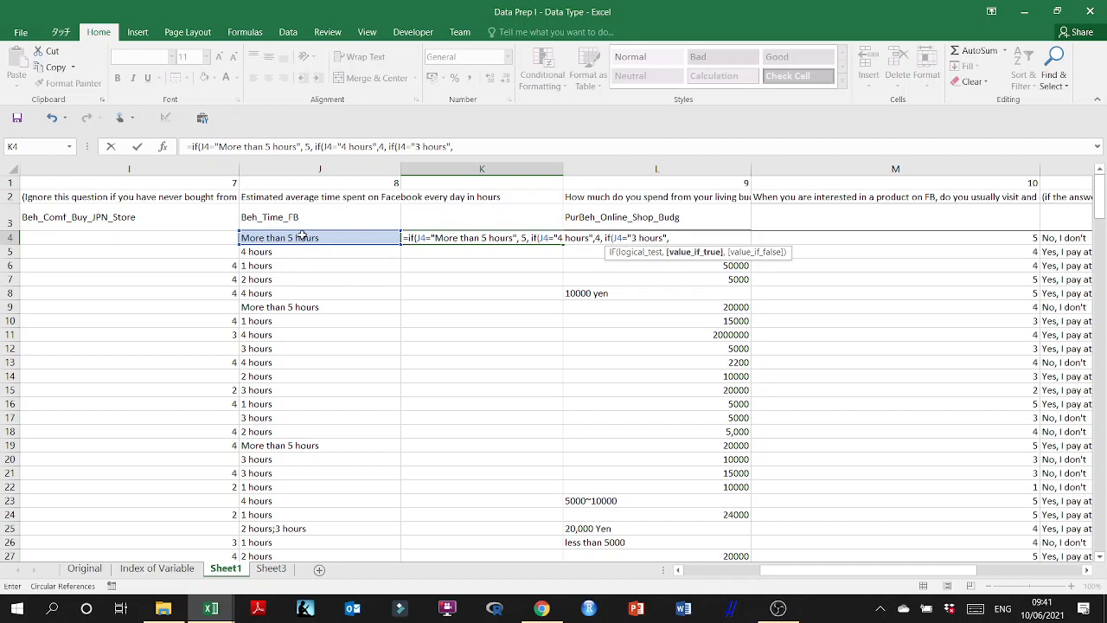
text( 3,)
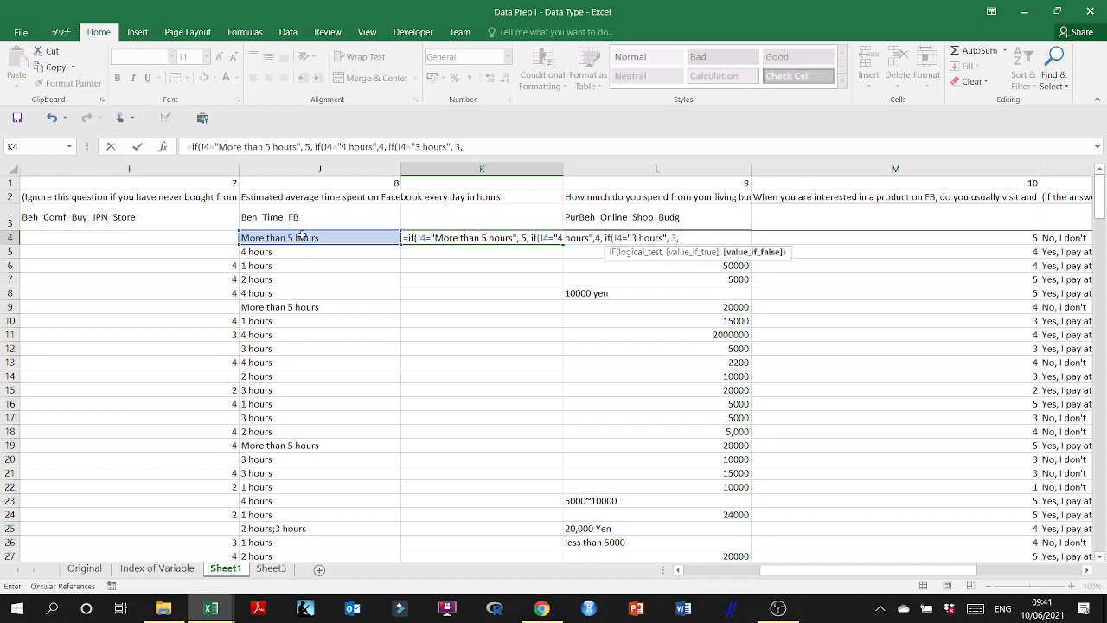
- Complete the K4 formula with a final IF returning 2 when J4 equals "2 hours" and 1 otherwise, and enter it
text( if()
click(302, 235)
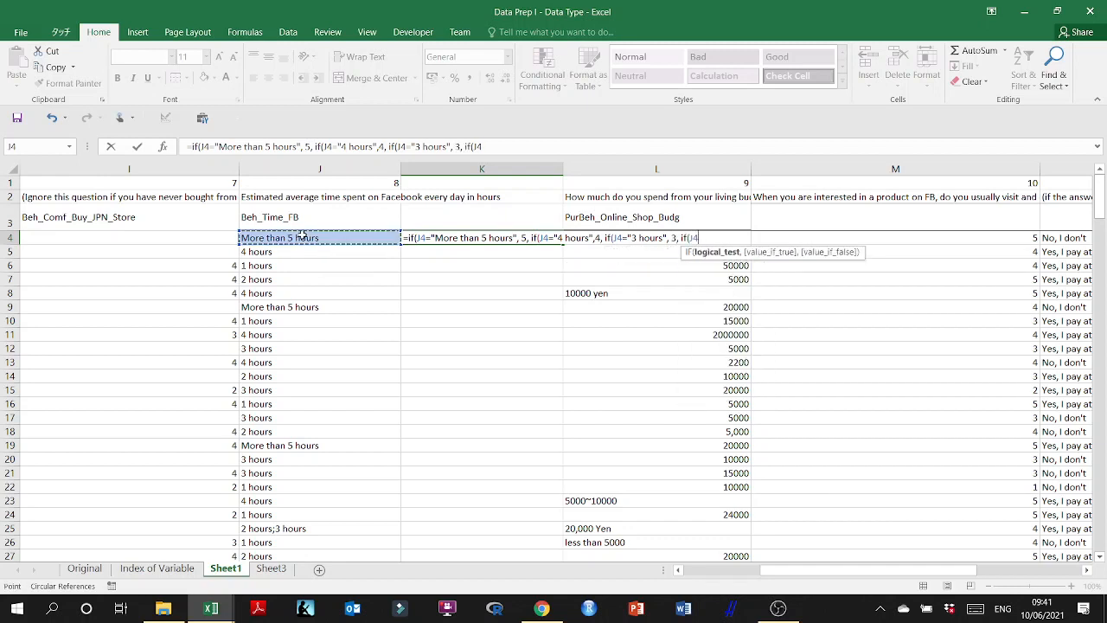
text(=)
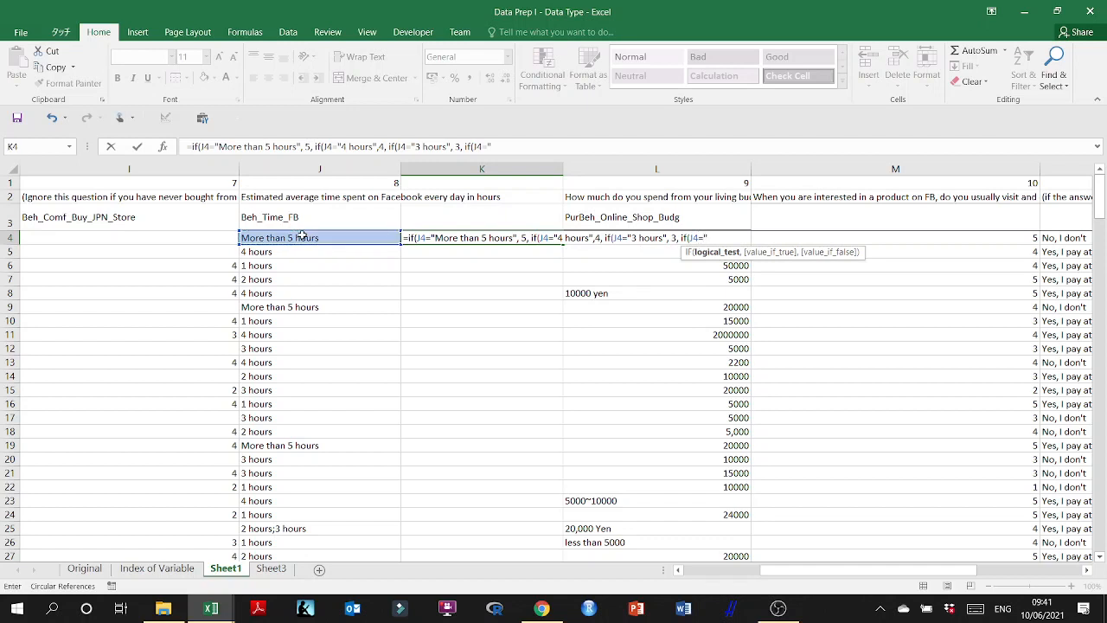
text("2 hours",)
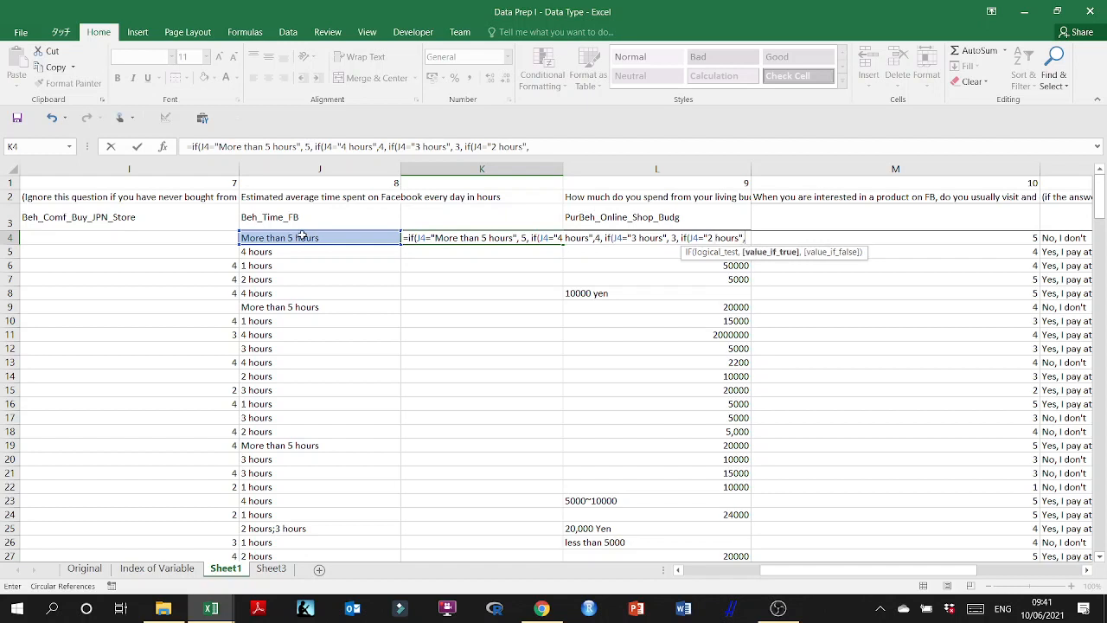
text(2,1)
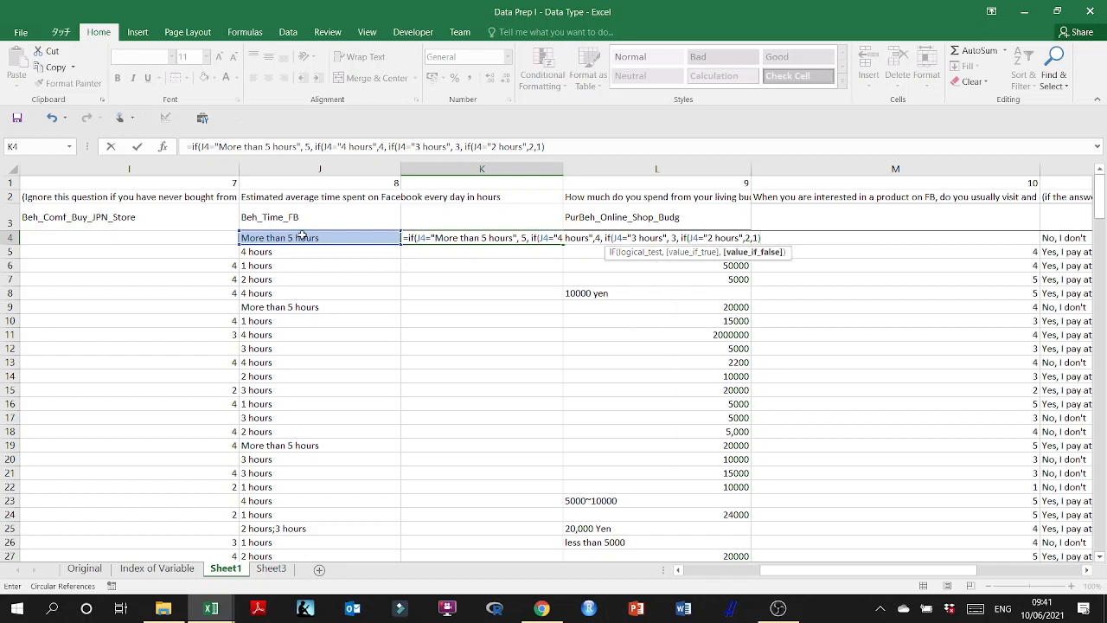
text())
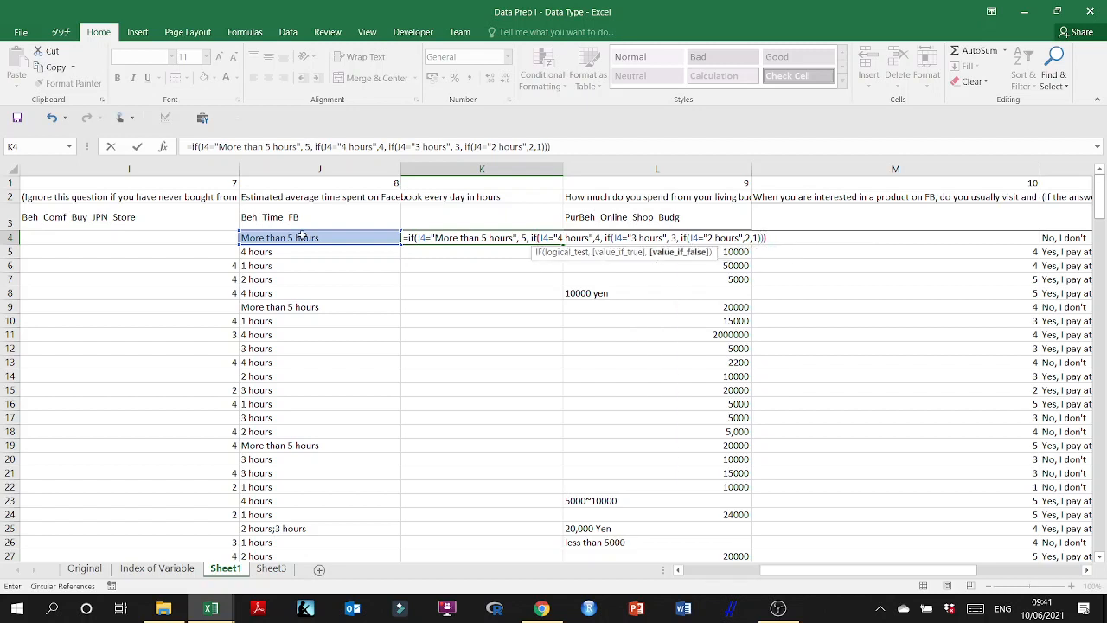
text())
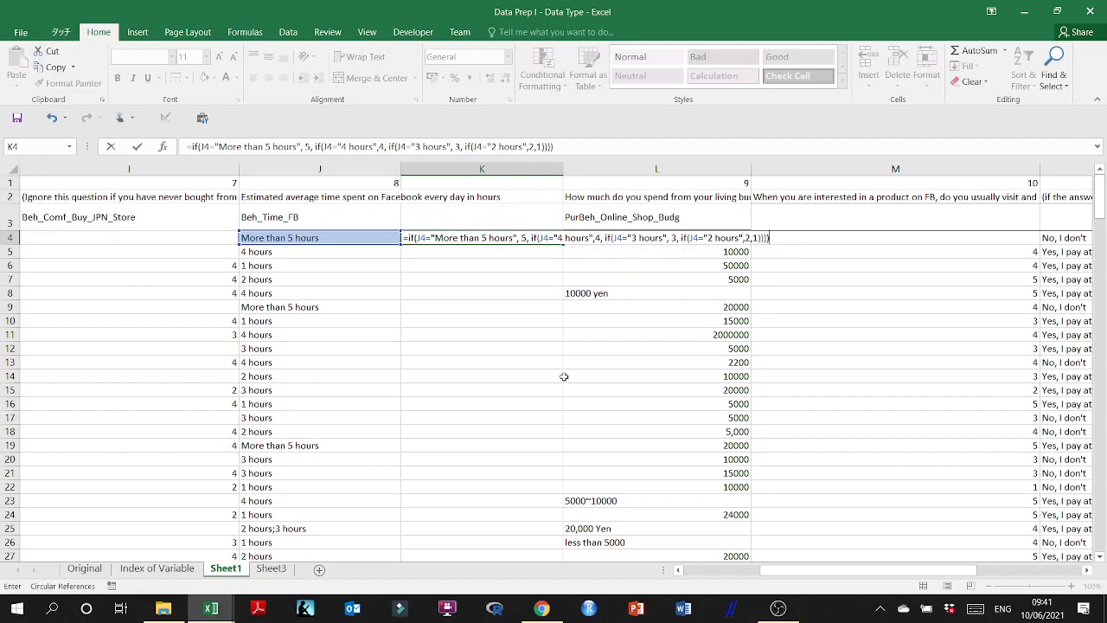
key(Return)
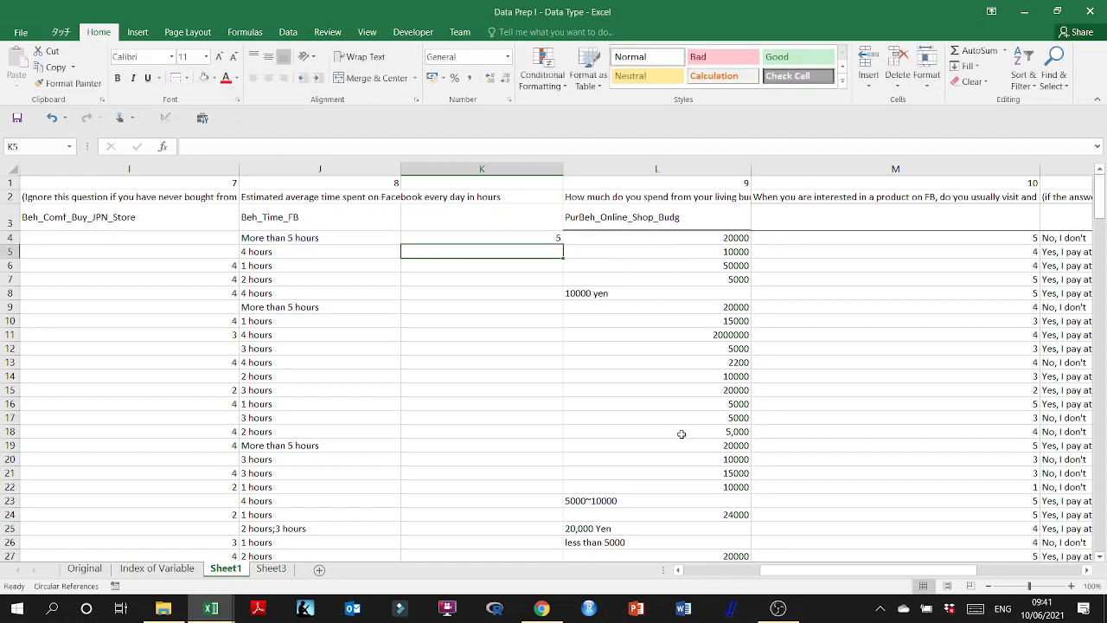
click(525, 237)
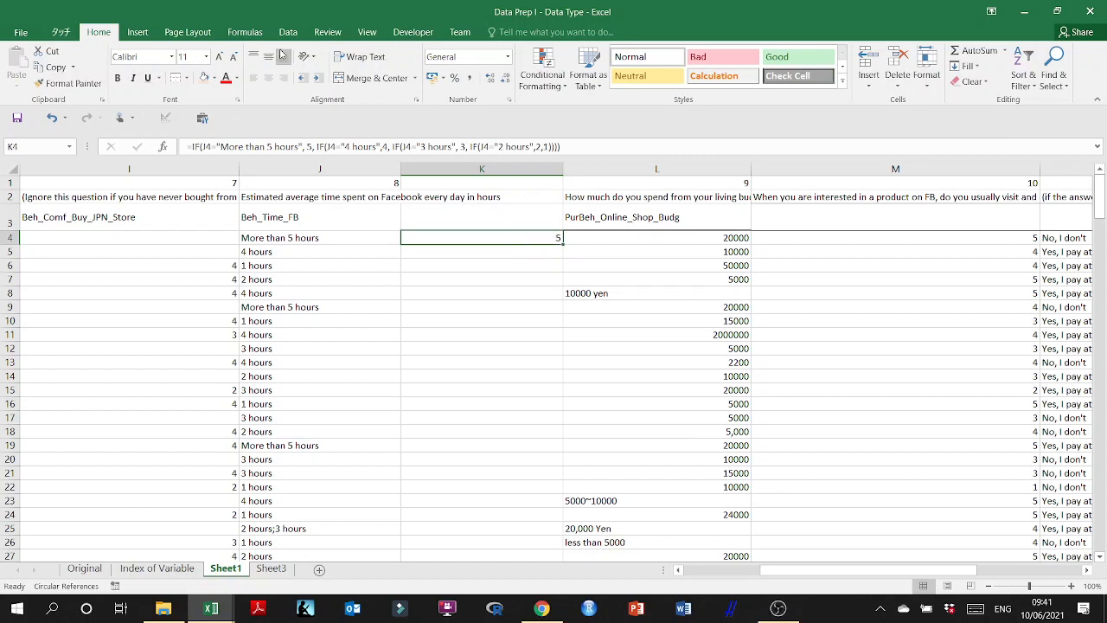
- Center cell K4 and fill its nested IF formula down column K alongside the Beh_Time_FB answers
click(269, 79)
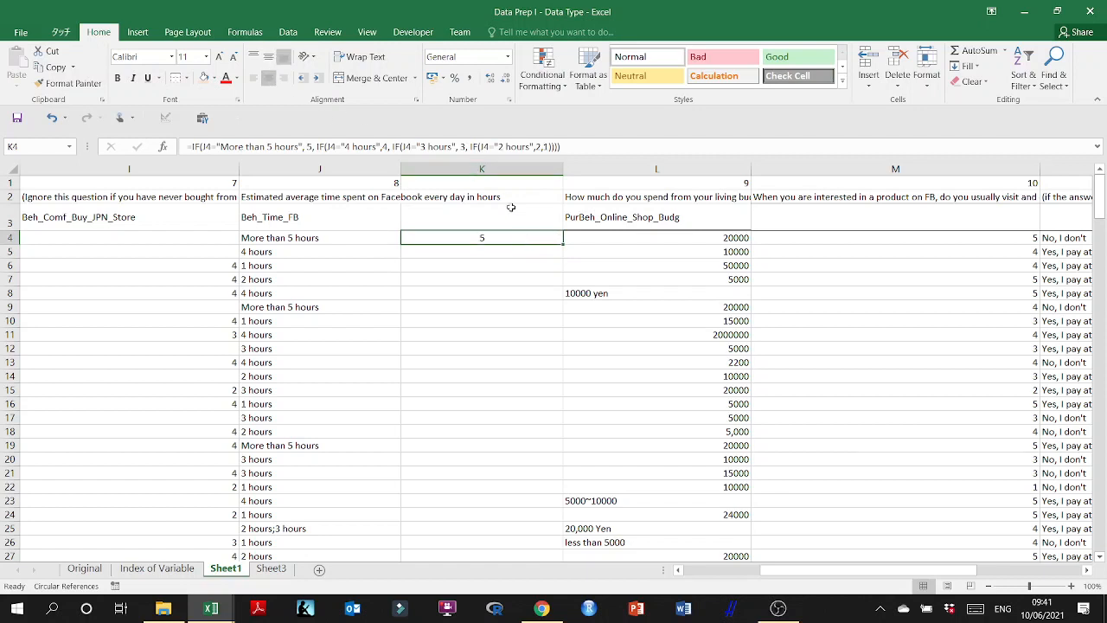
double_click(561, 245)
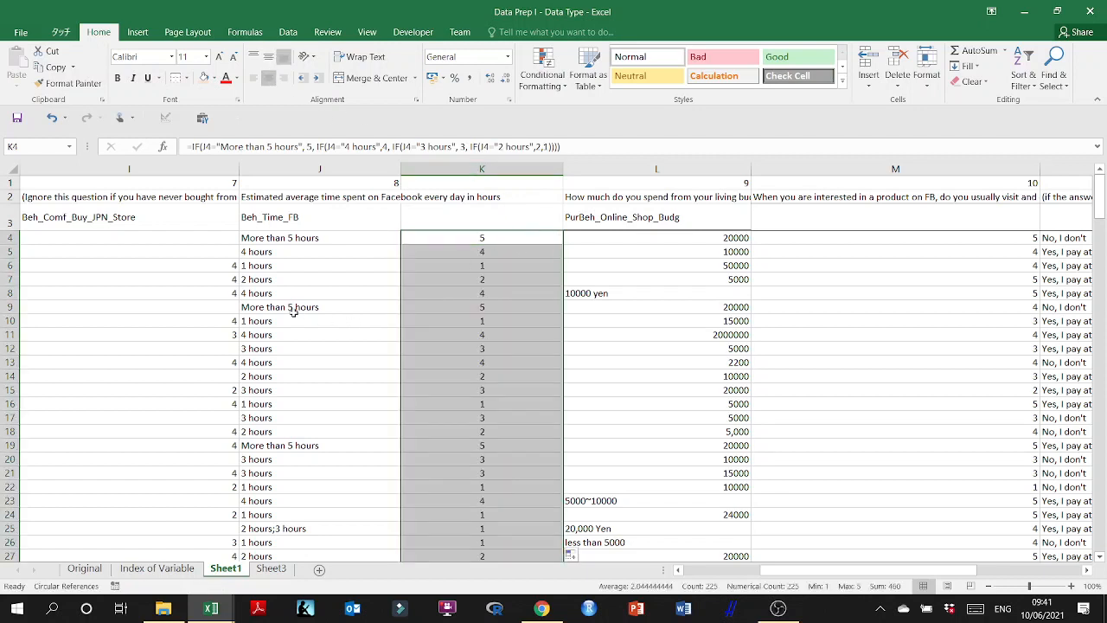
drag(268, 307, 483, 307)
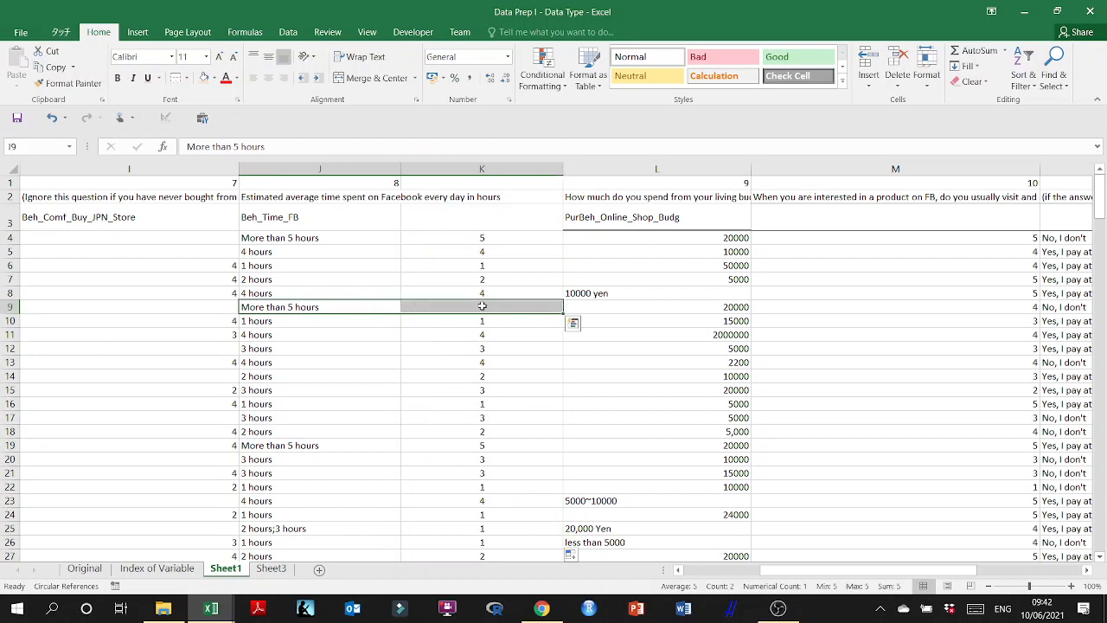
click(294, 320)
drag(406, 329, 478, 377)
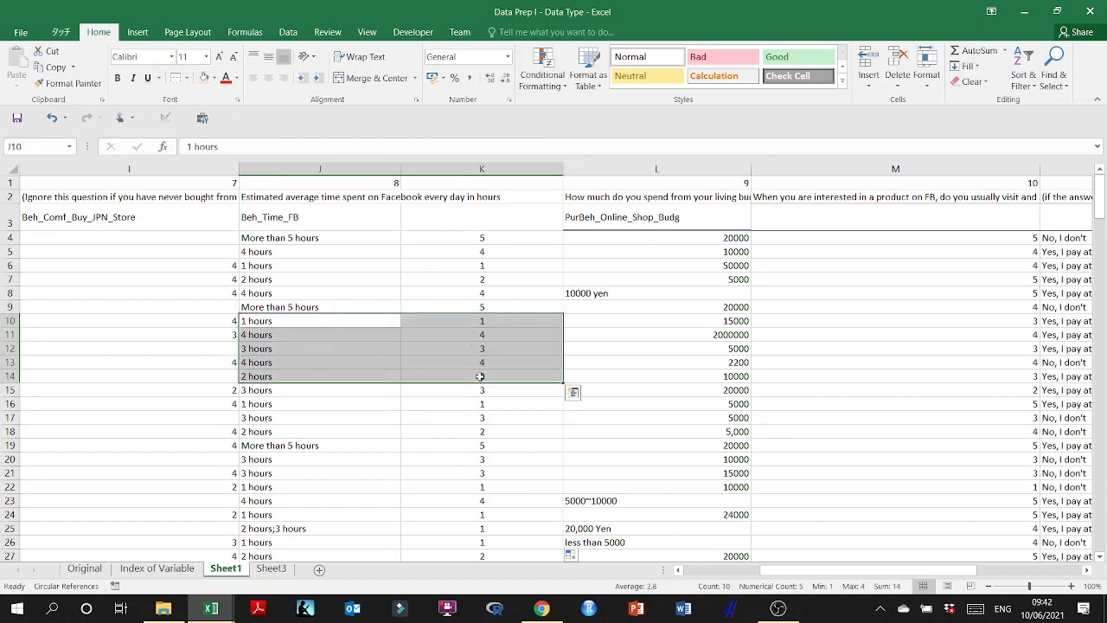
click(500, 281)
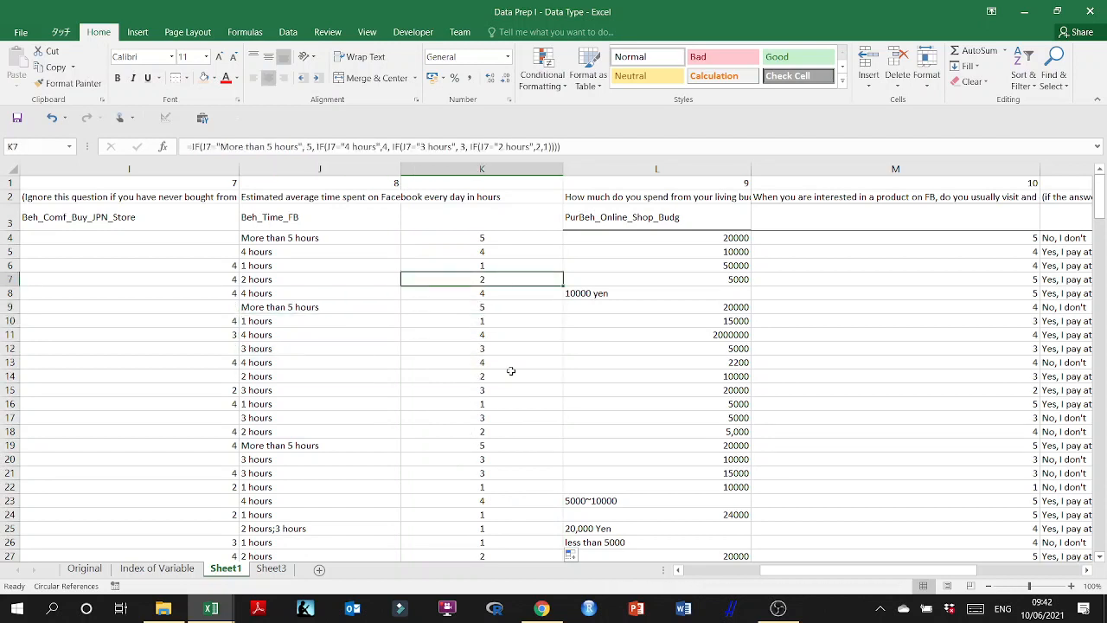
- Remove the "yen" text from the budget answer in L8, leaving 10000
click(589, 293)
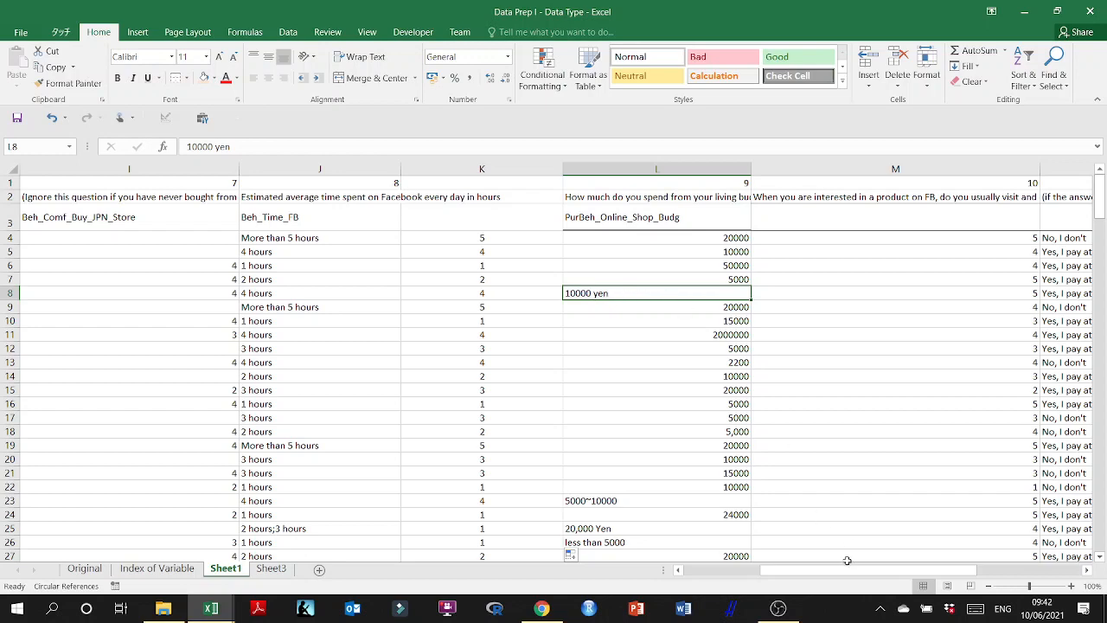
drag(843, 571, 854, 574)
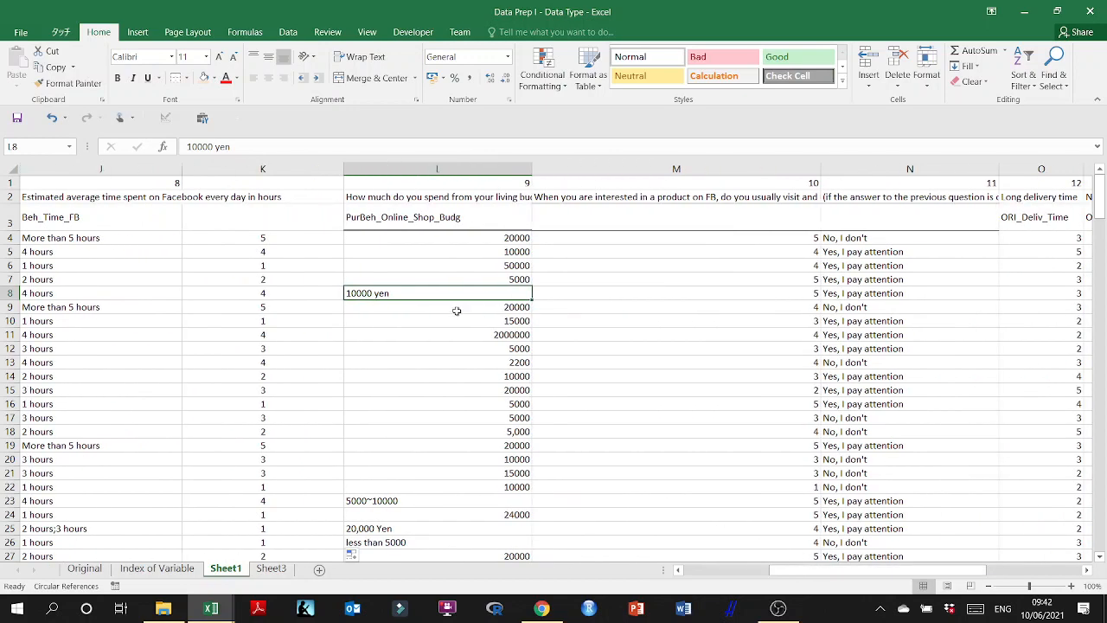
double_click(388, 293)
double_click(384, 293)
key(BackSpace)
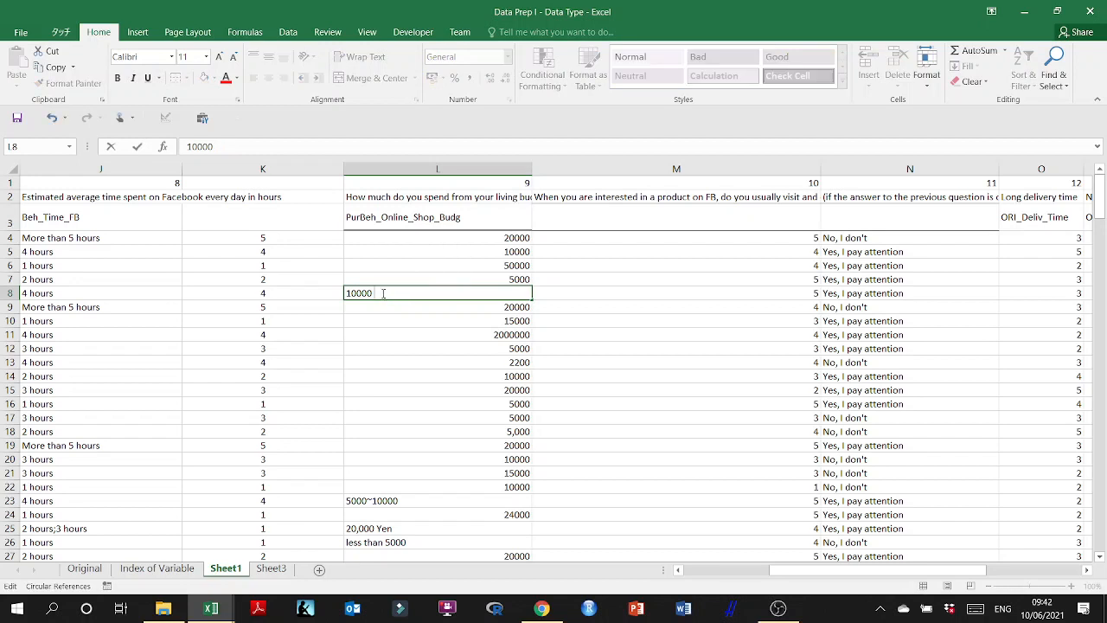
click(390, 333)
- Reduce the budget range in L23 to its upper value, 10000
double_click(420, 500)
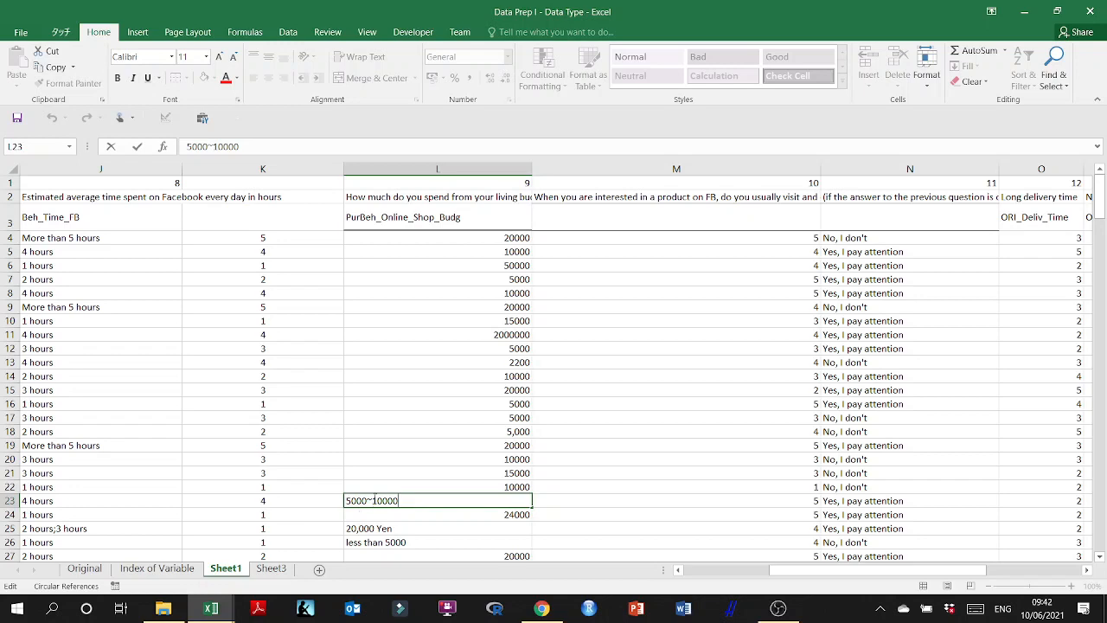
drag(375, 500, 344, 501)
key(BackSpace)
click(396, 437)
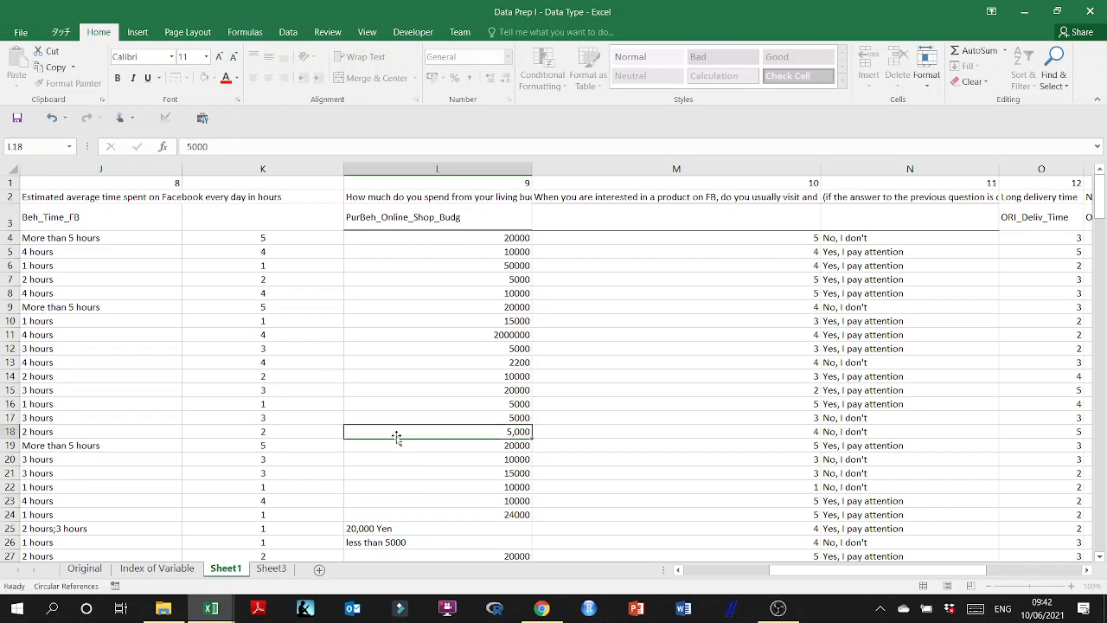
- Remove the "Yen" text from the budget answer in L25, leaving 20,000
scroll(402, 432, down, 4)
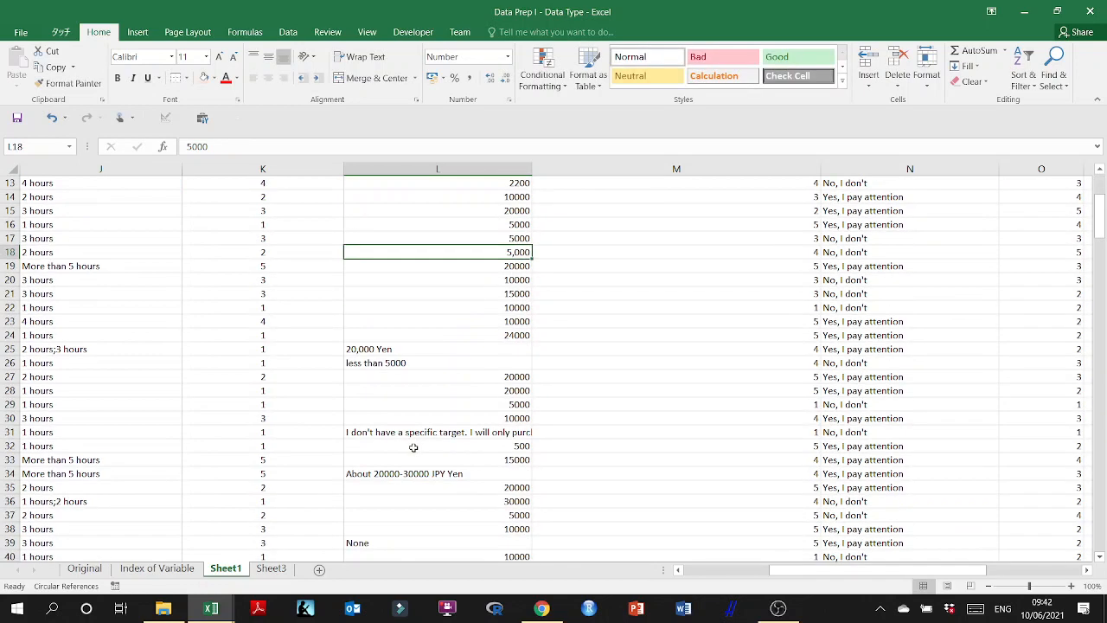
click(378, 351)
double_click(385, 350)
drag(377, 348, 393, 349)
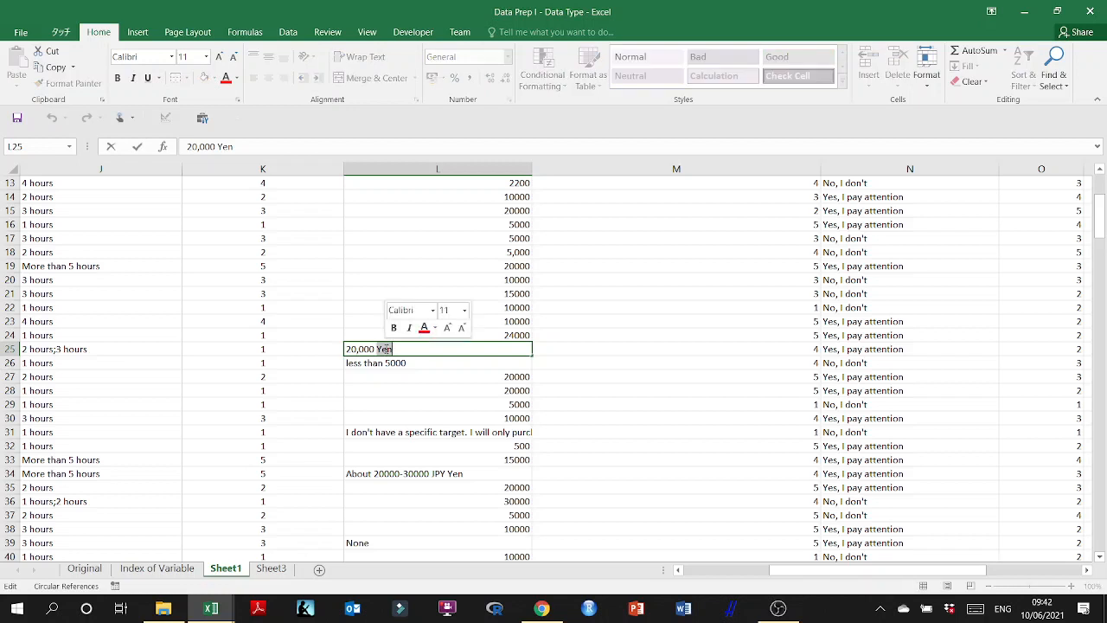
key(BackSpace)
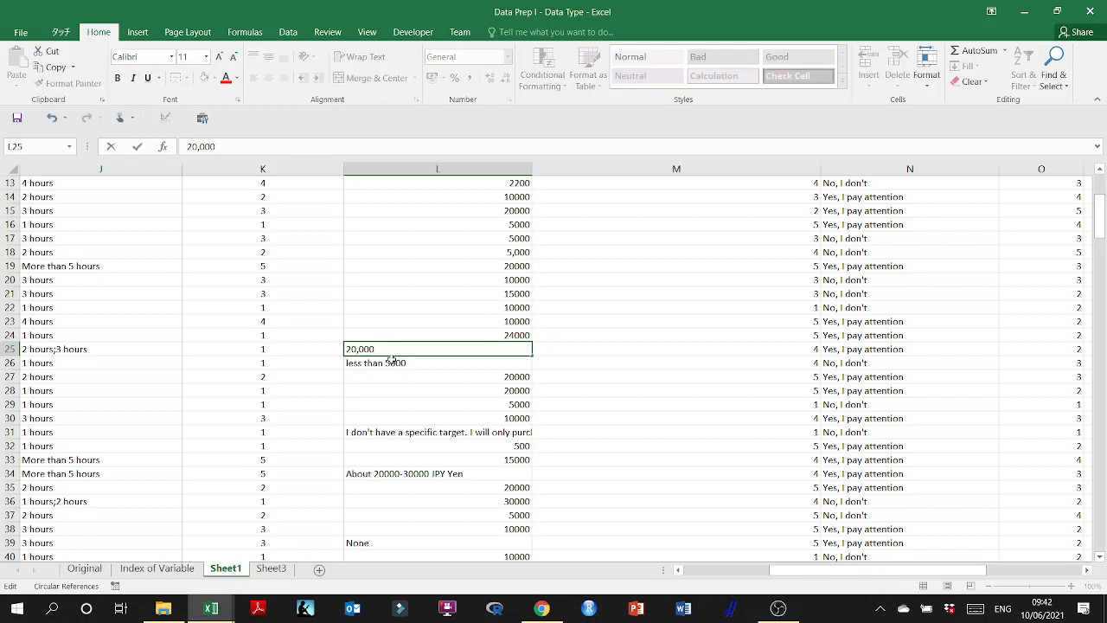
click(391, 362)
double_click(386, 362)
drag(384, 362, 349, 364)
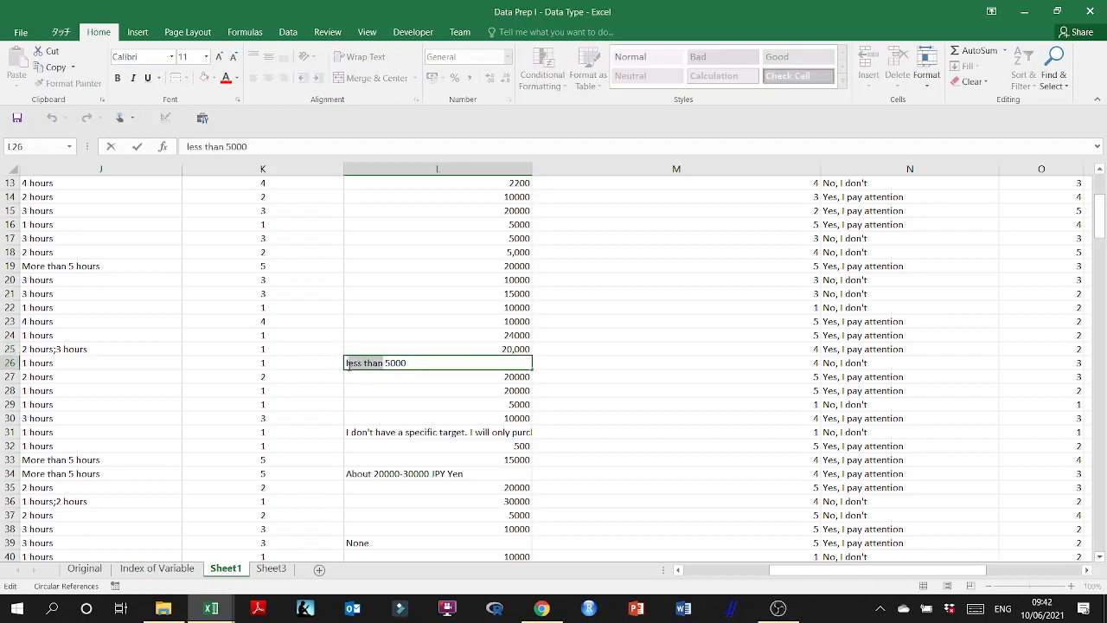
click(424, 377)
- Replace the "Barely" budget answer in L103 with 0
click(442, 432)
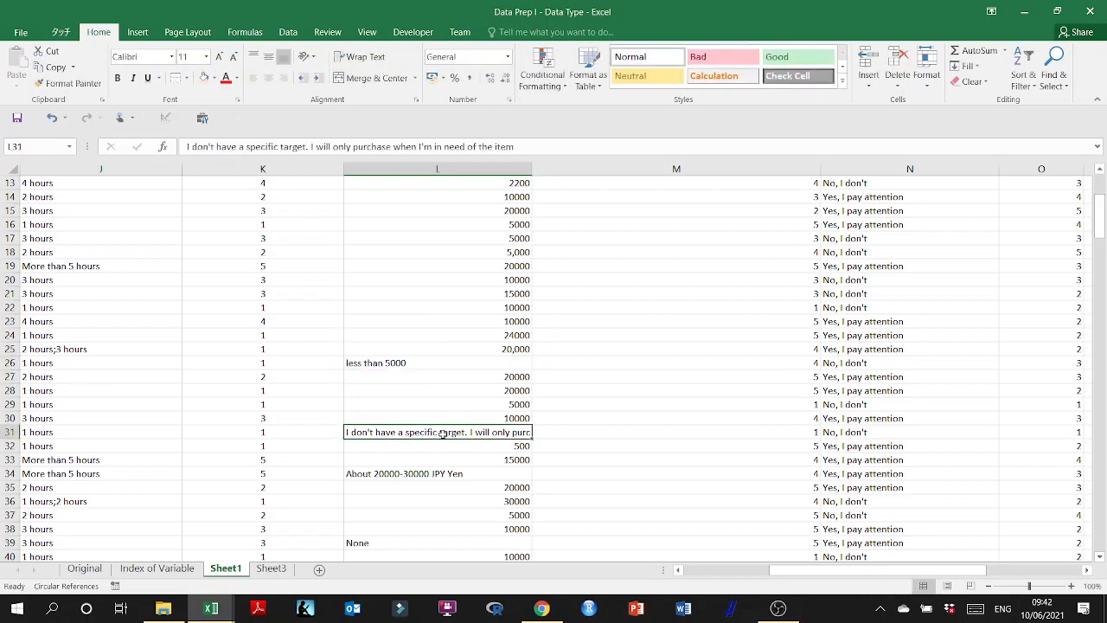
scroll(467, 433, down, 1)
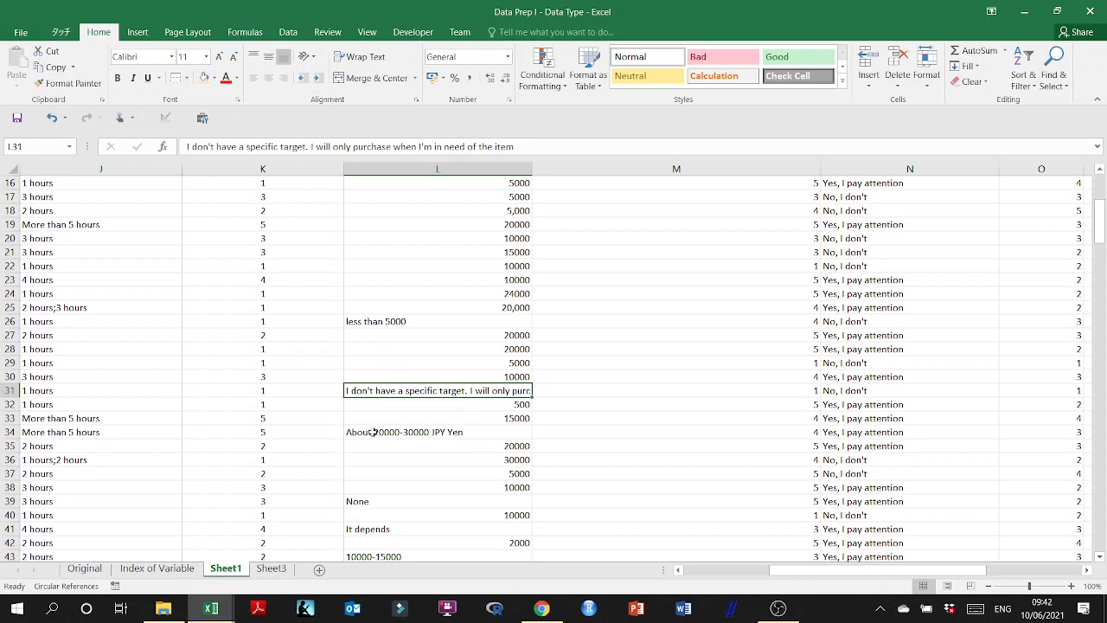
scroll(439, 445, down, 8)
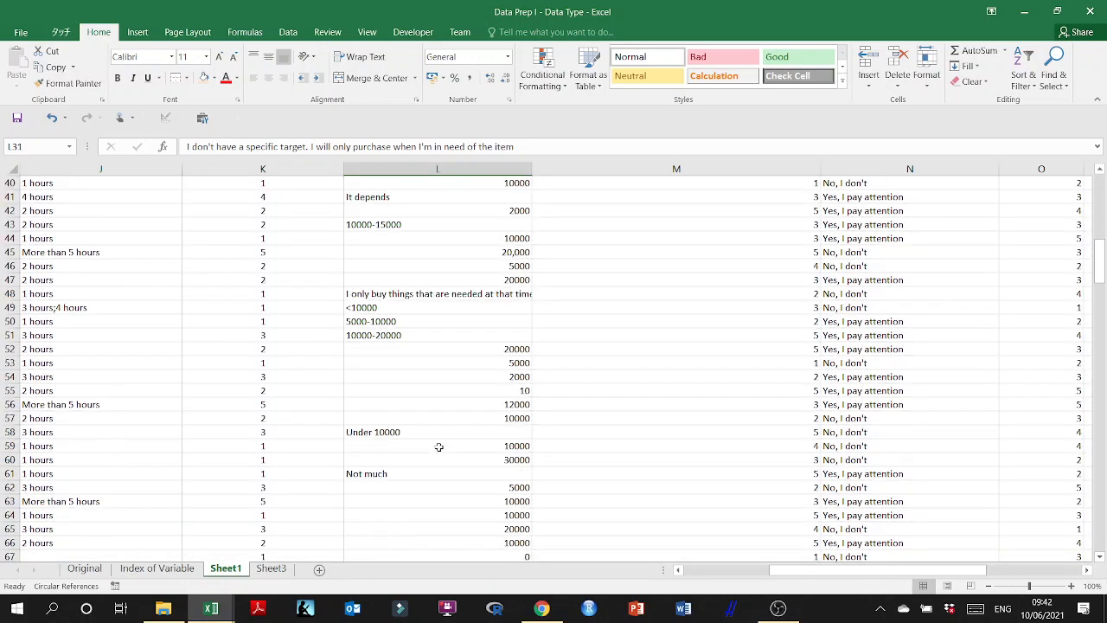
scroll(439, 447, down, 11)
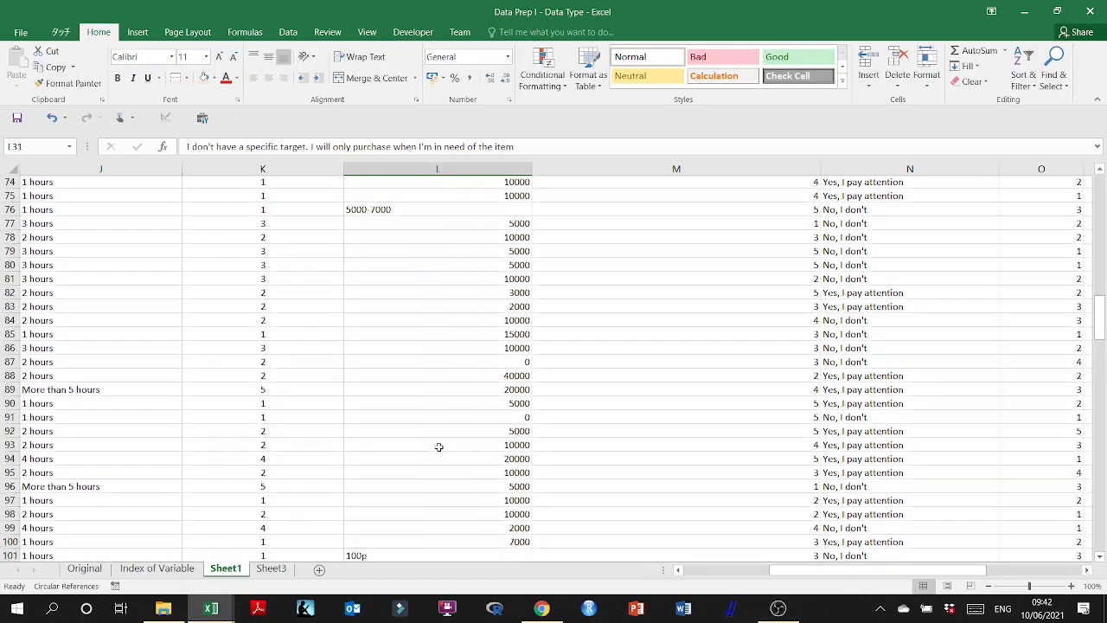
scroll(438, 447, down, 5)
scroll(439, 446, down, 1)
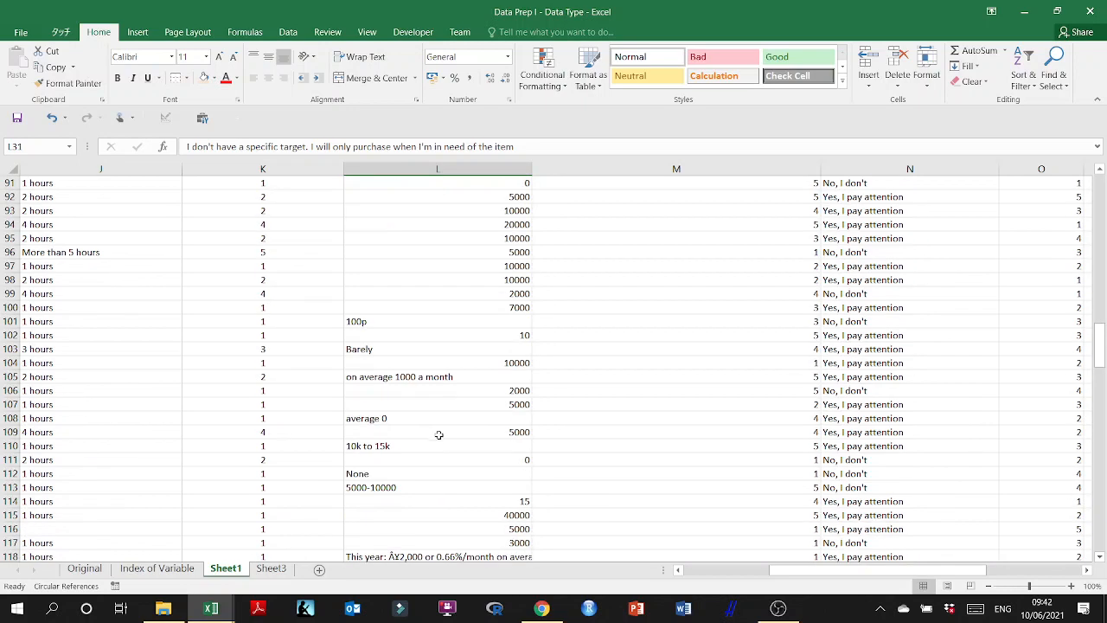
click(385, 349)
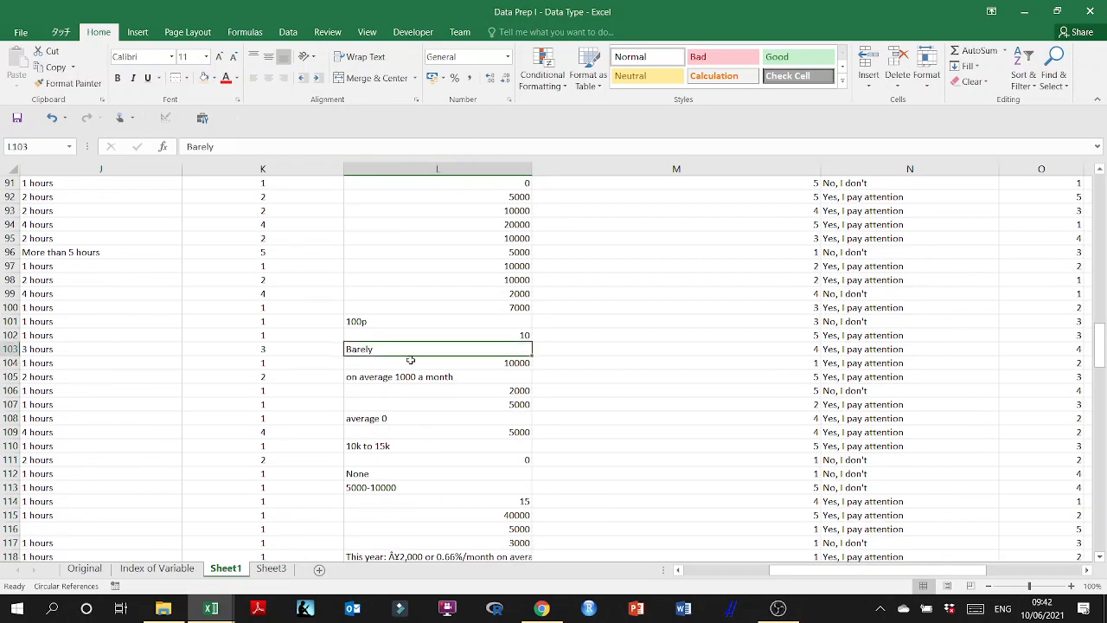
text(0)
key(Return)
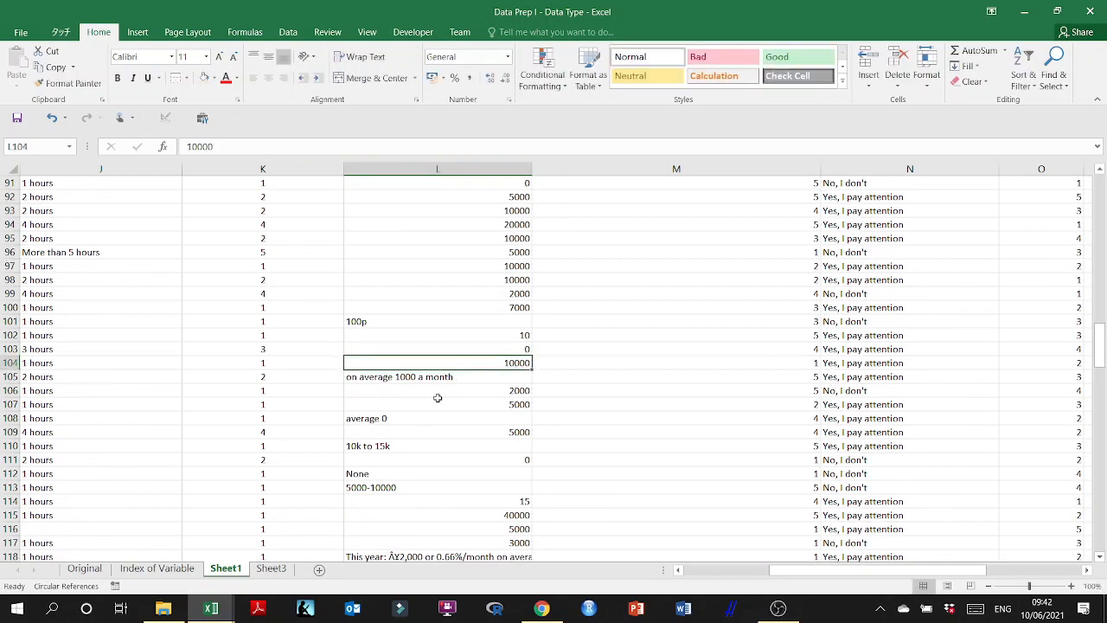
- Strip the words around the number in L105's budget answer, leaving 1000
click(398, 378)
double_click(394, 377)
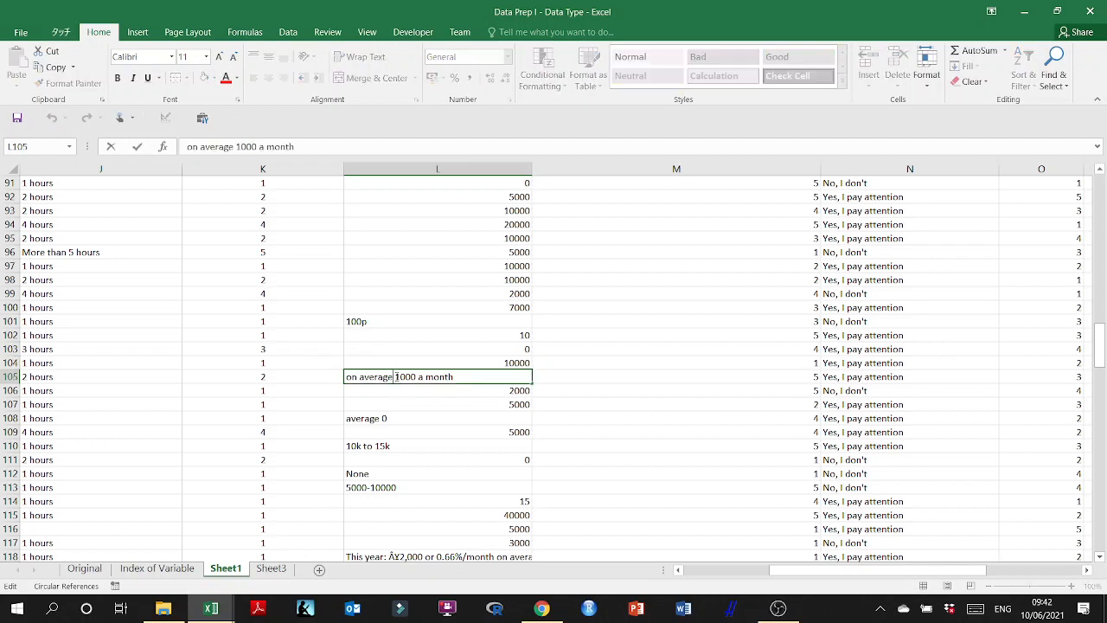
drag(396, 376, 346, 376)
key(BackSpace)
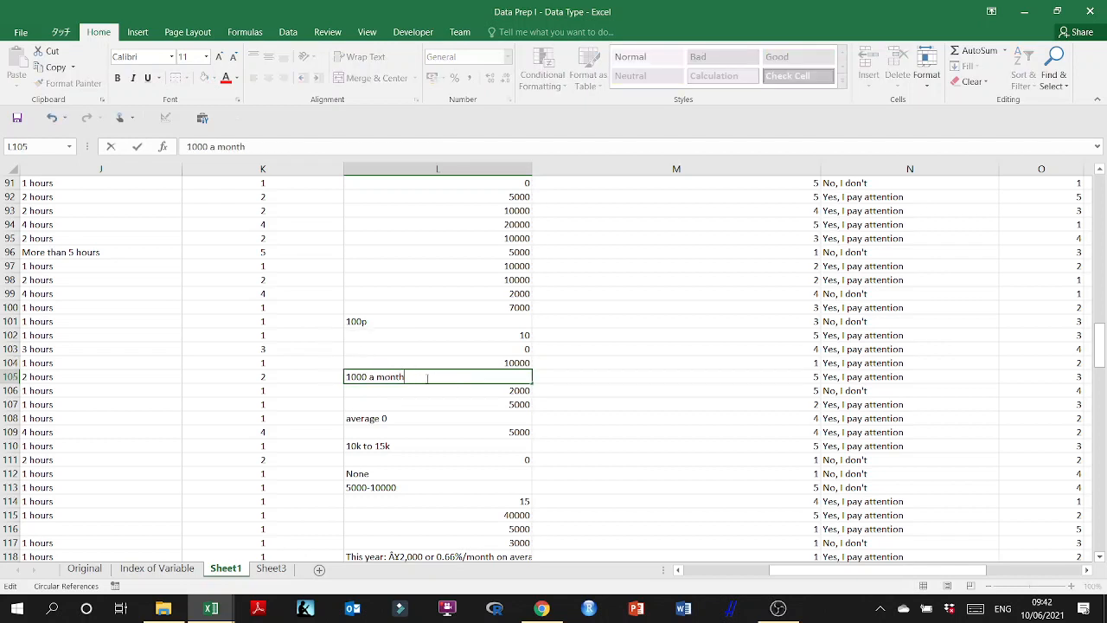
key(BackSpace)
key(BackSpace)
key(BackSpace)
key(BackSpace)
key(BackSpace)
key(Return)
- Examine the remaining text answers in the PurBeh_Online_Shop_Budg column, the yes/no answers in column N, and the survey columns beyond it
click(421, 446)
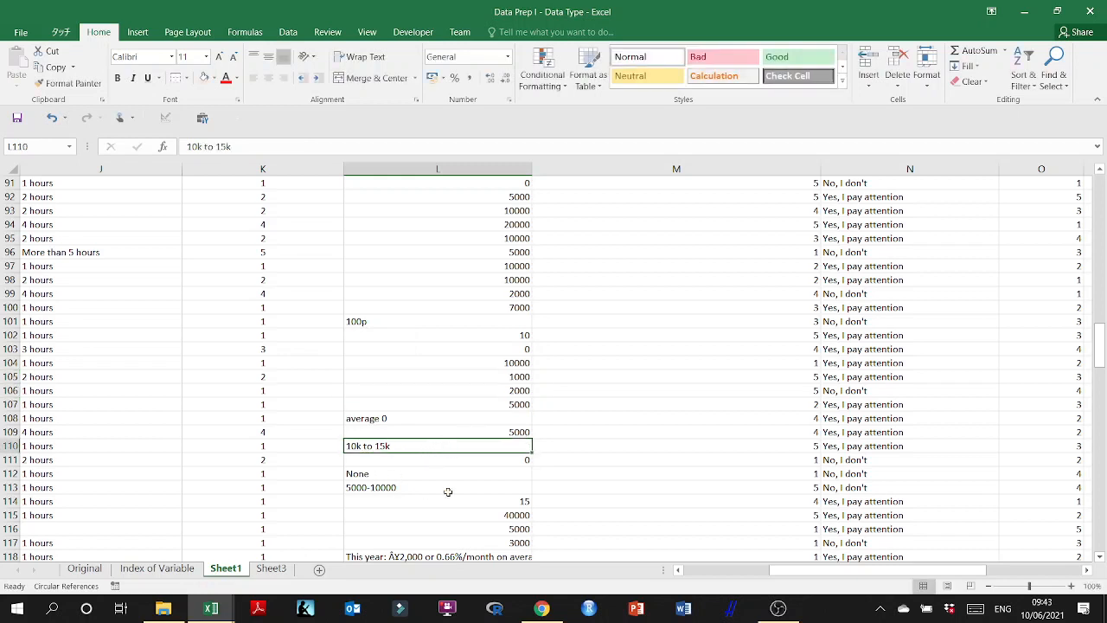
scroll(480, 485, down, 3)
scroll(468, 484, down, 5)
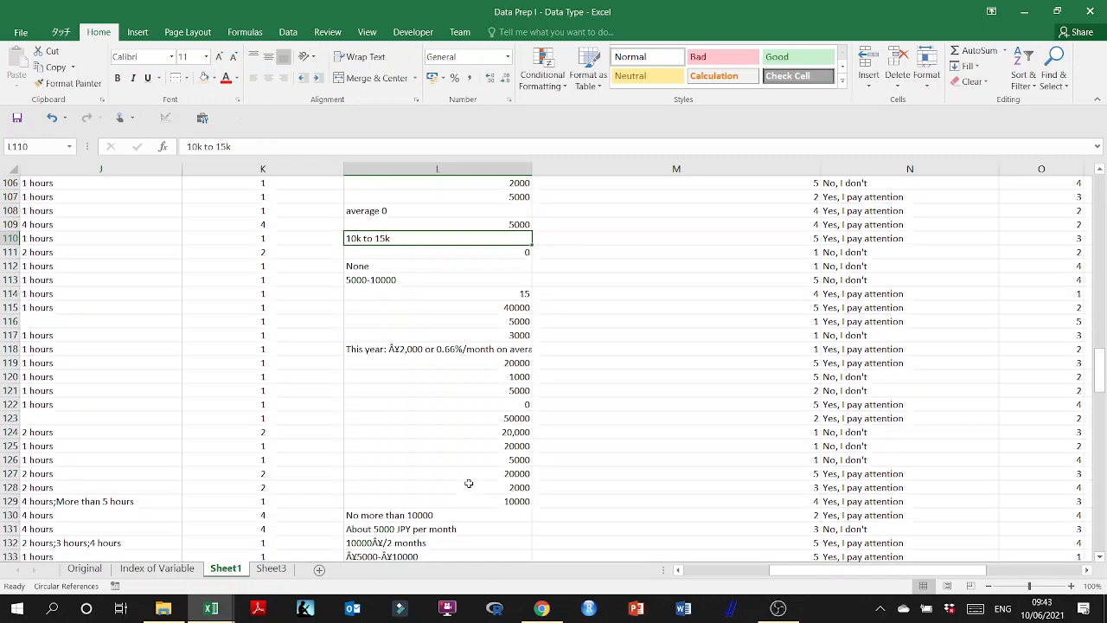
scroll(472, 476, down, 11)
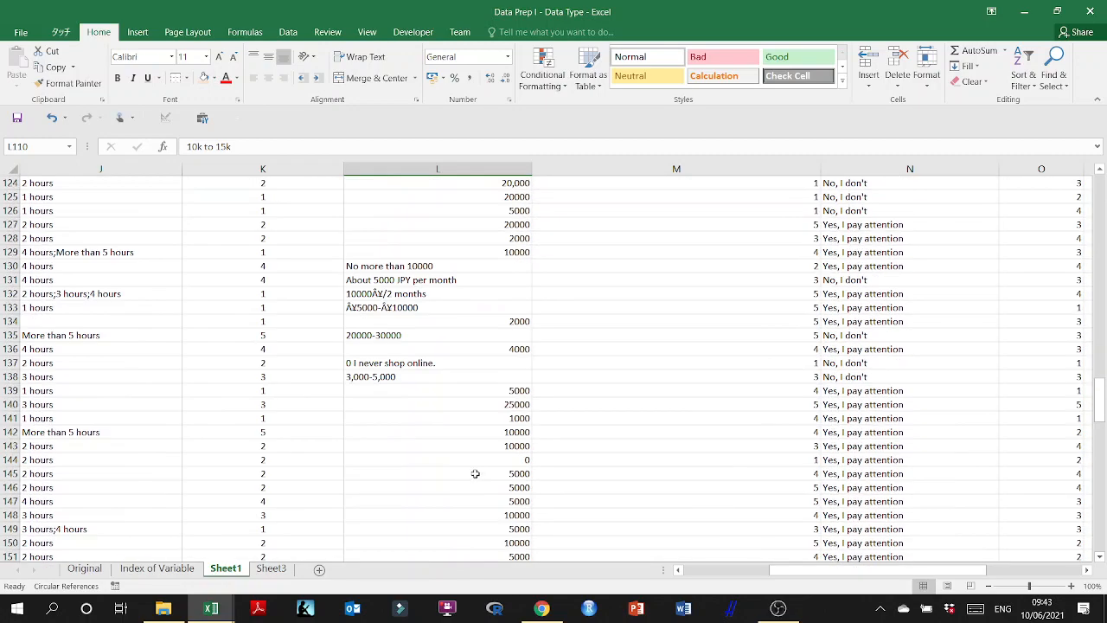
scroll(734, 410, up, 5)
scroll(734, 409, up, 20)
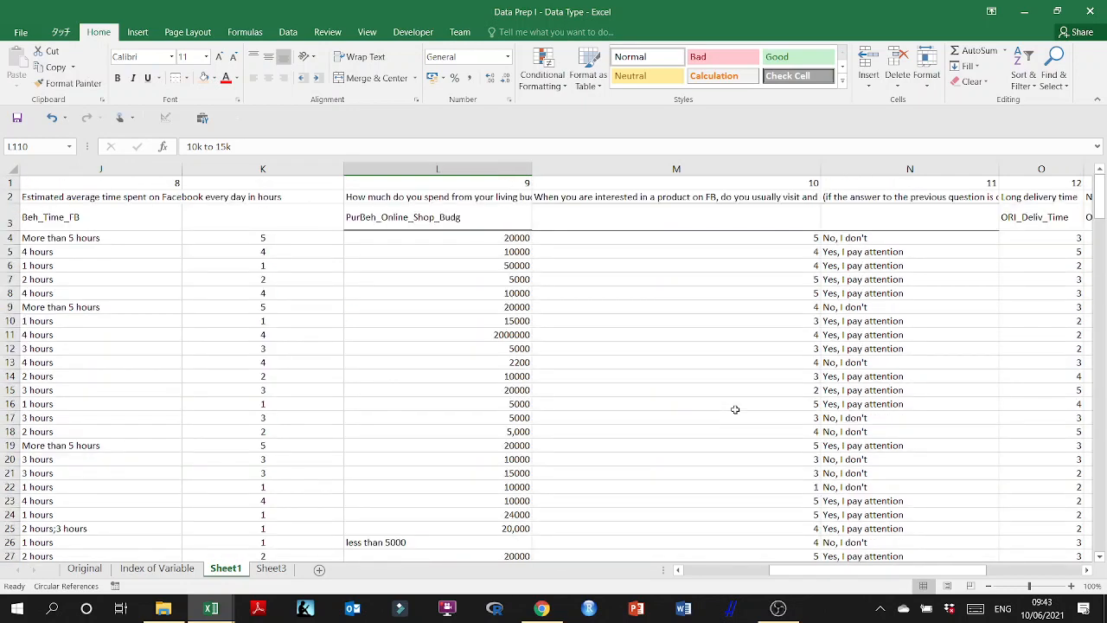
click(863, 263)
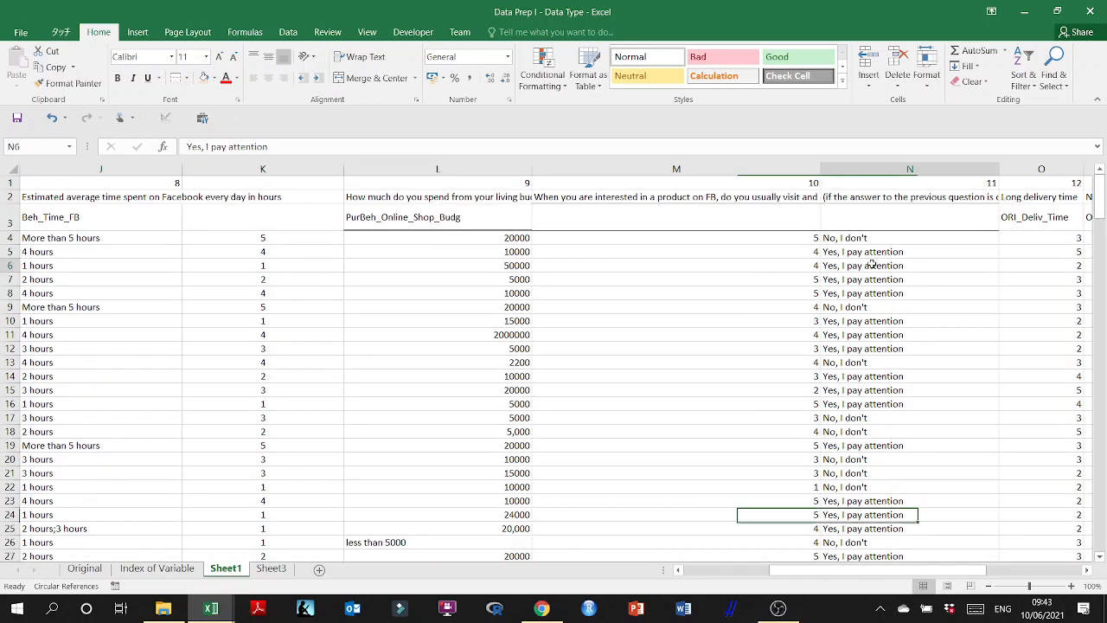
drag(884, 575, 915, 575)
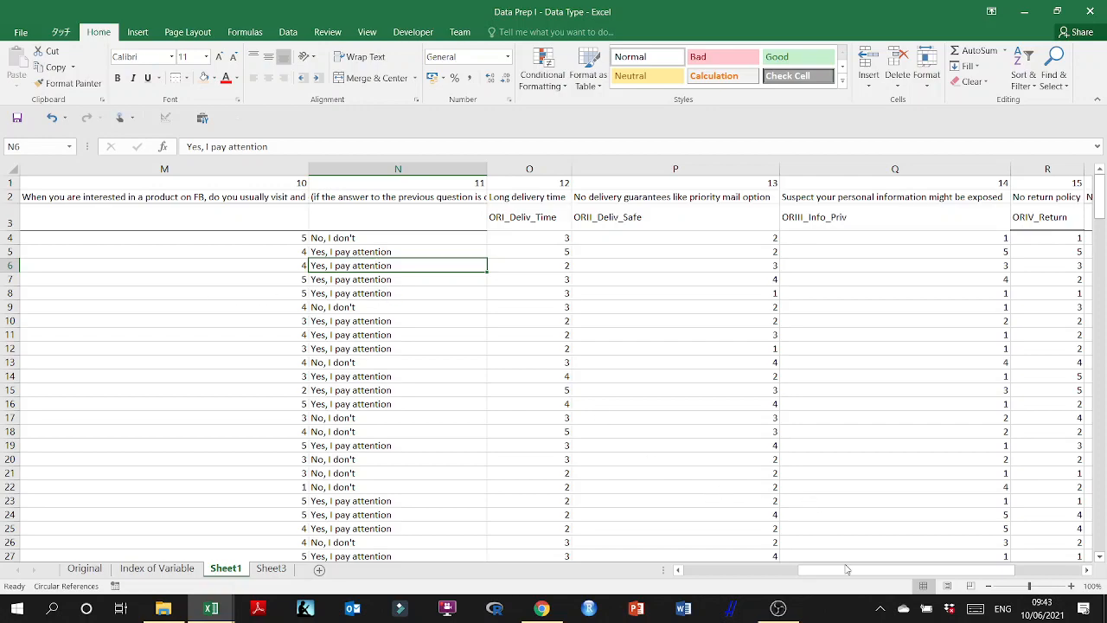
drag(847, 569, 948, 587)
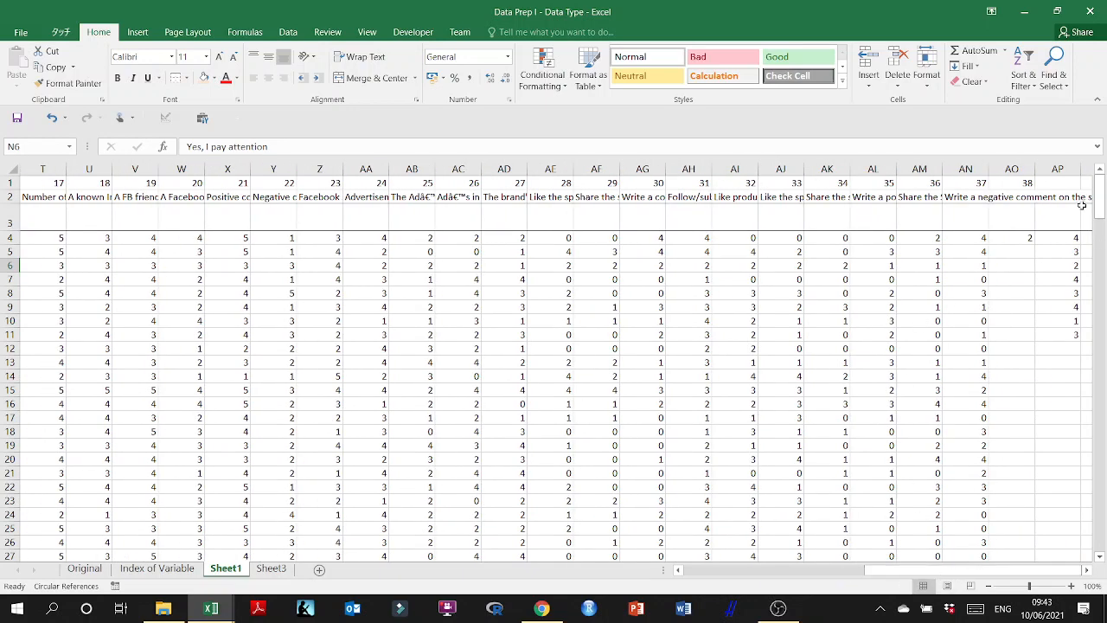
- Widen columns AO and AN until each is wide enough for the full last question text in row 2
drag(1035, 168, 1070, 169)
click(1035, 491)
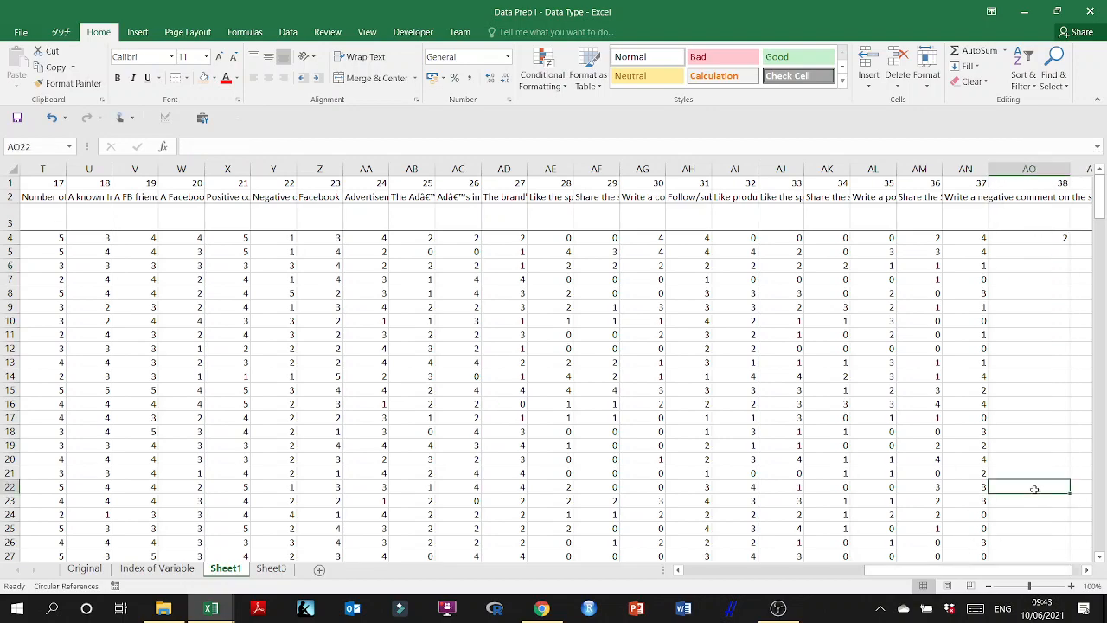
key(Right)
key(Right)
key(Right)
key(Right)
key(Right)
key(Right)
key(Right)
key(Right)
key(Right)
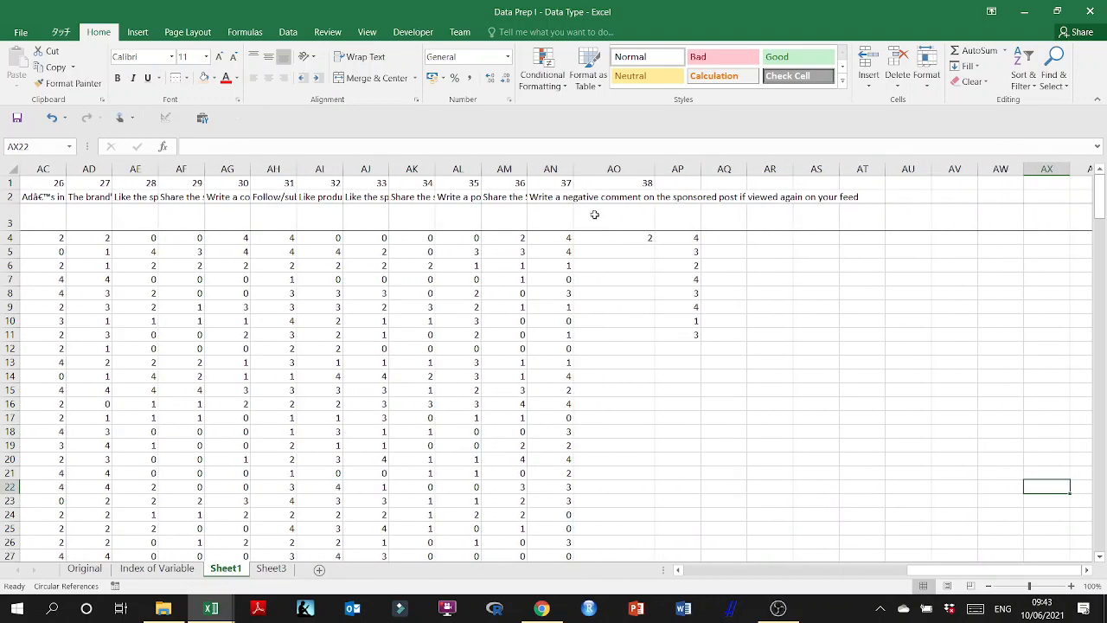
double_click(655, 170)
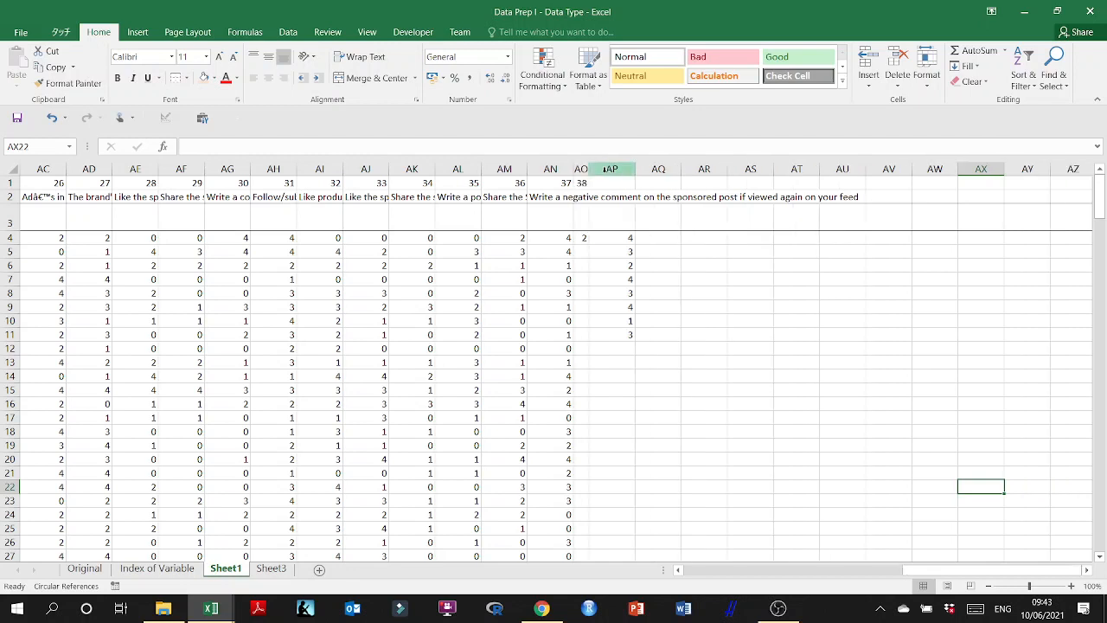
drag(590, 170, 919, 170)
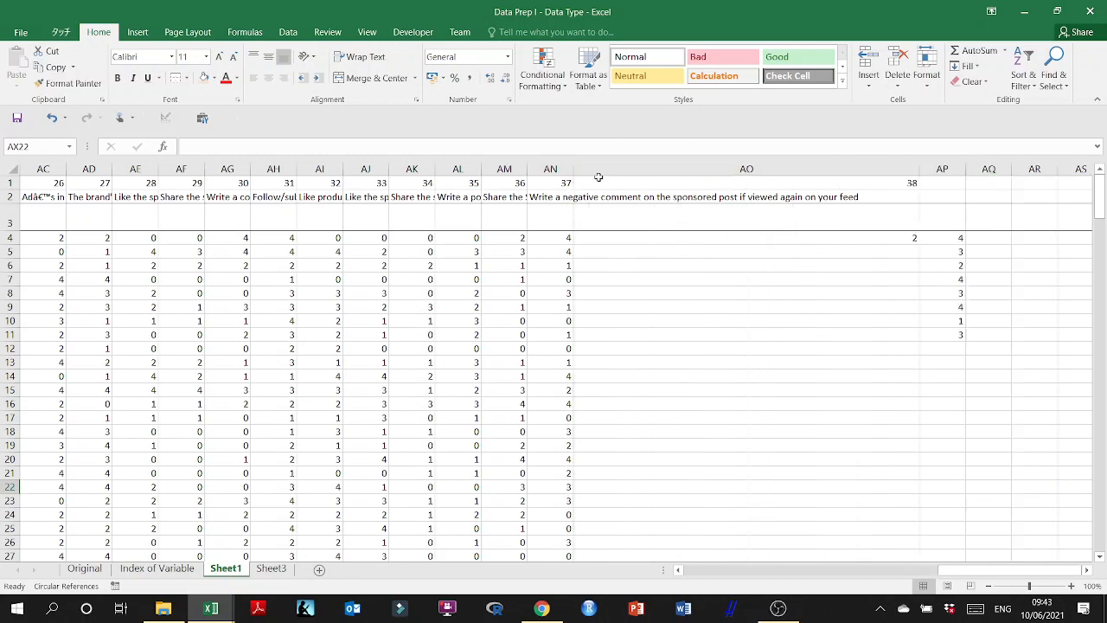
drag(576, 166, 911, 210)
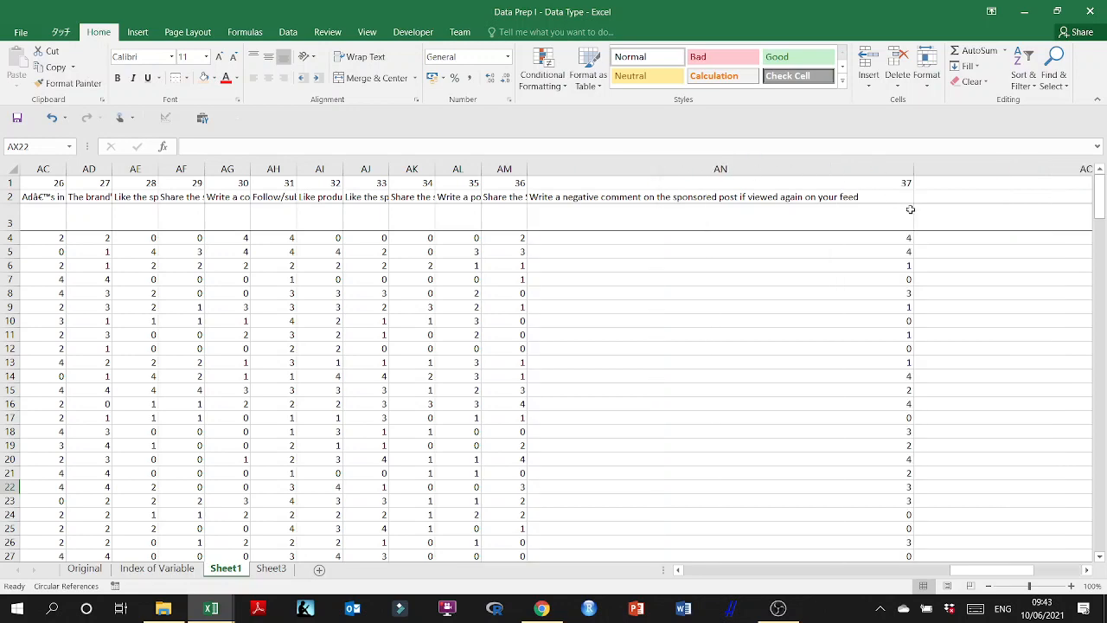
- Examine the last columns beyond AN, checking the unlabelled values in AO4 and column AP and the rows beneath them
click(789, 293)
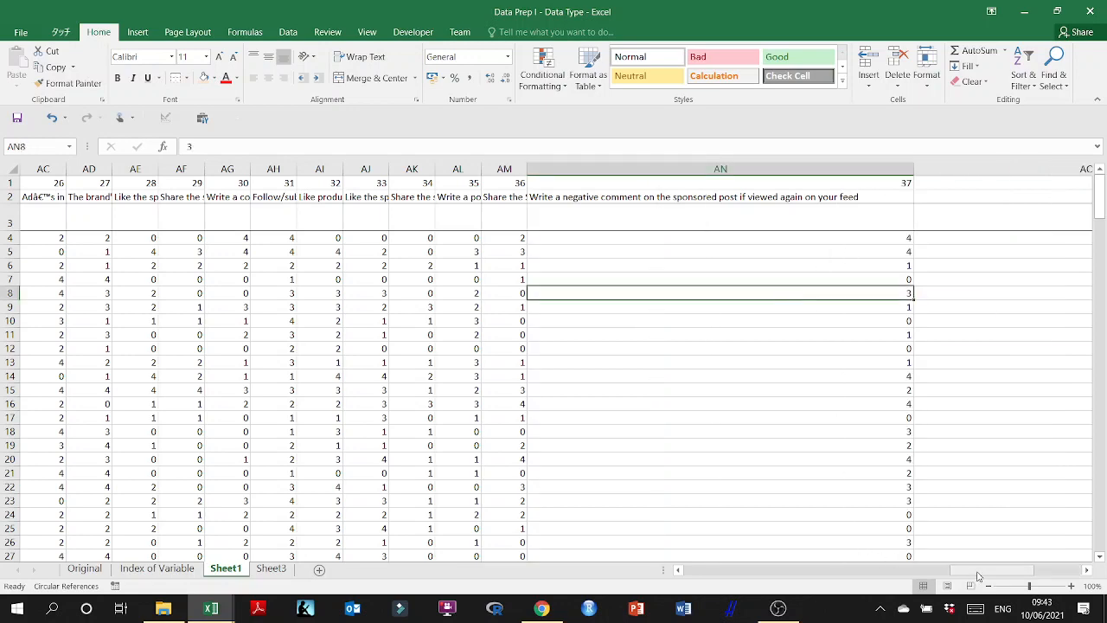
drag(978, 577, 1027, 577)
click(1012, 236)
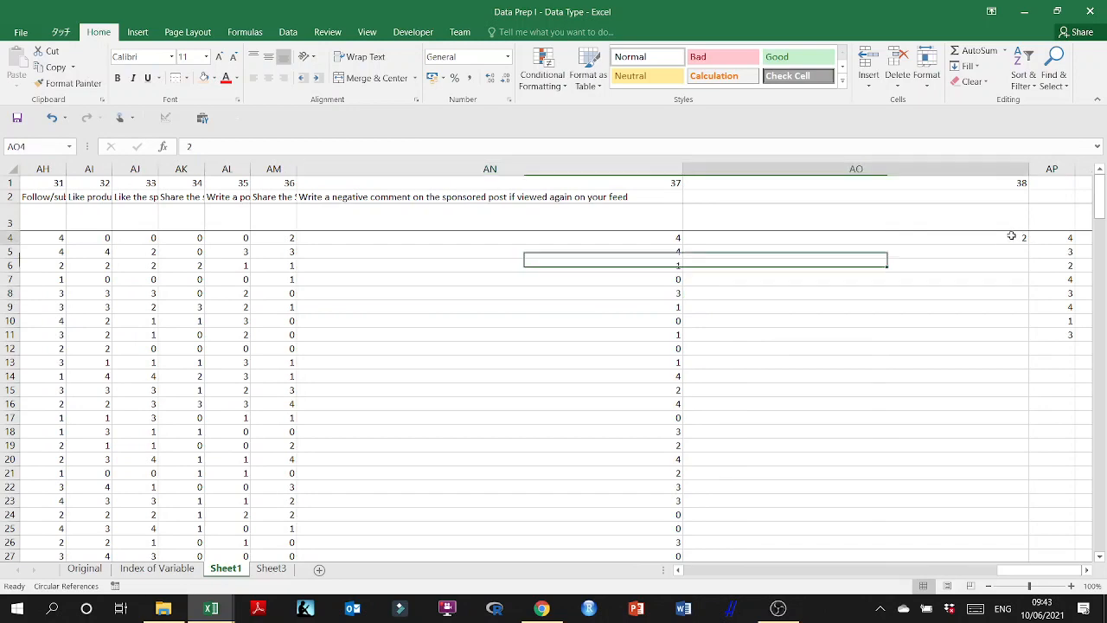
key(Right)
key(Right)
key(Right)
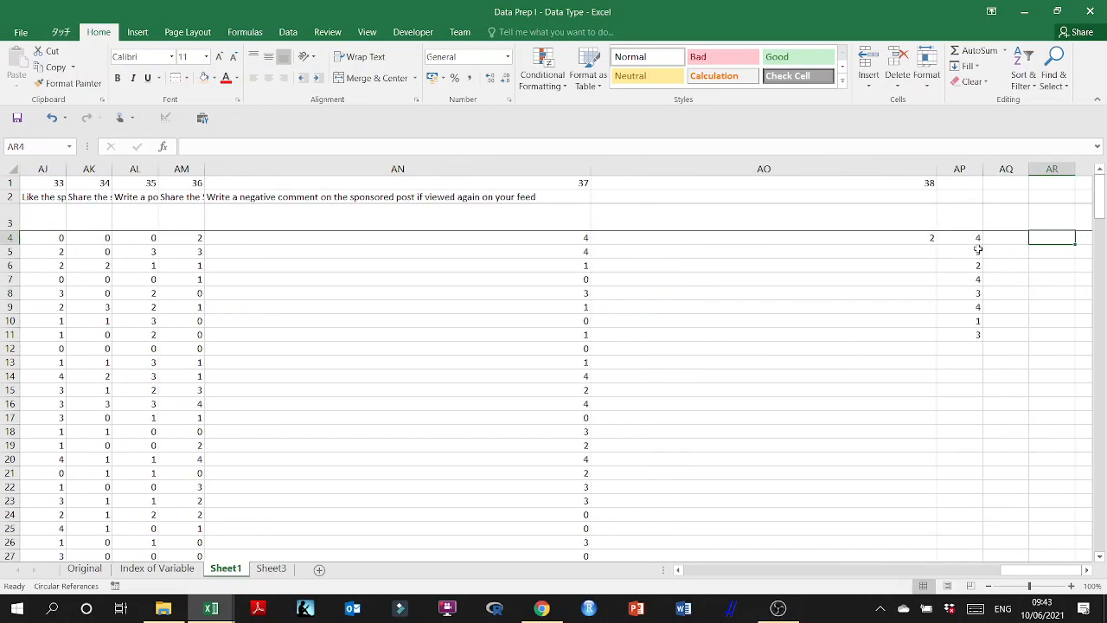
drag(978, 237, 977, 363)
scroll(896, 432, down, 18)
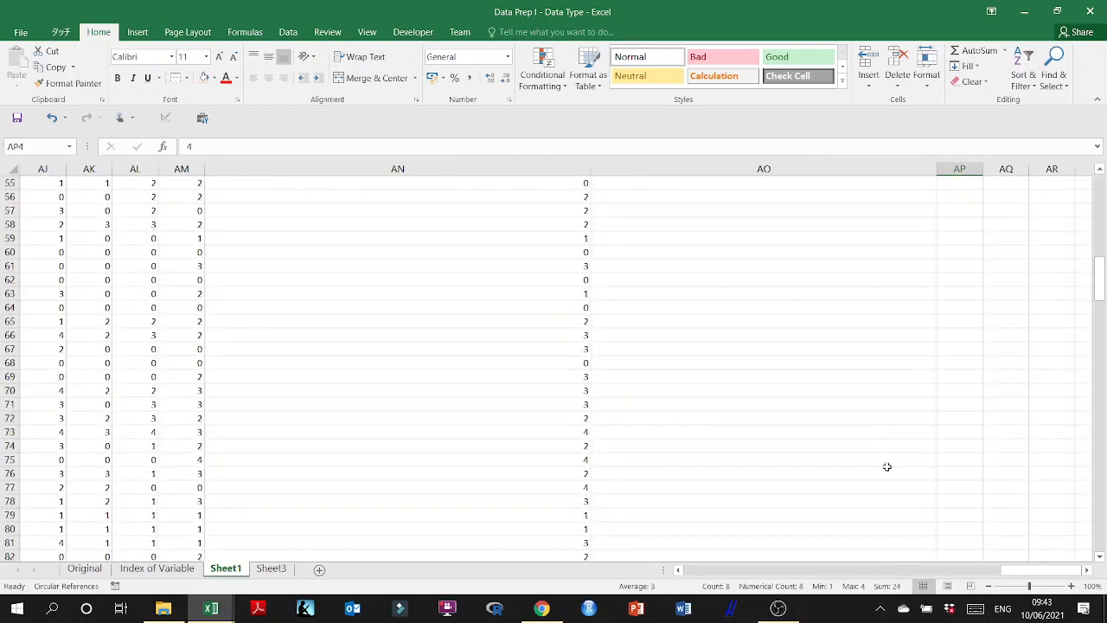
scroll(887, 466, down, 5)
drag(1100, 320, 1099, 192)
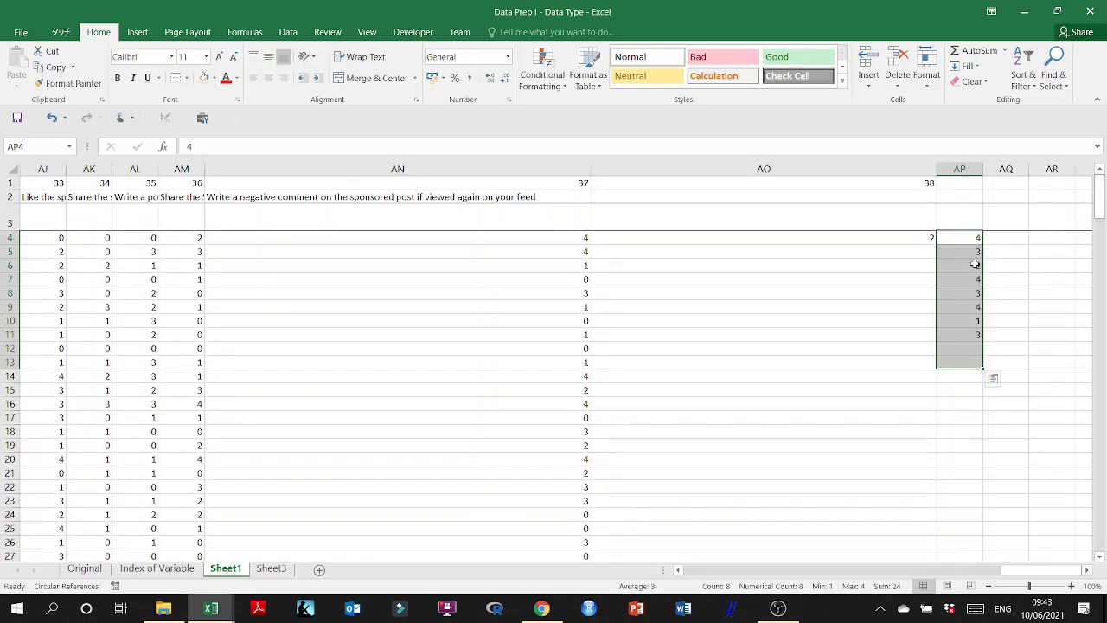
click(761, 391)
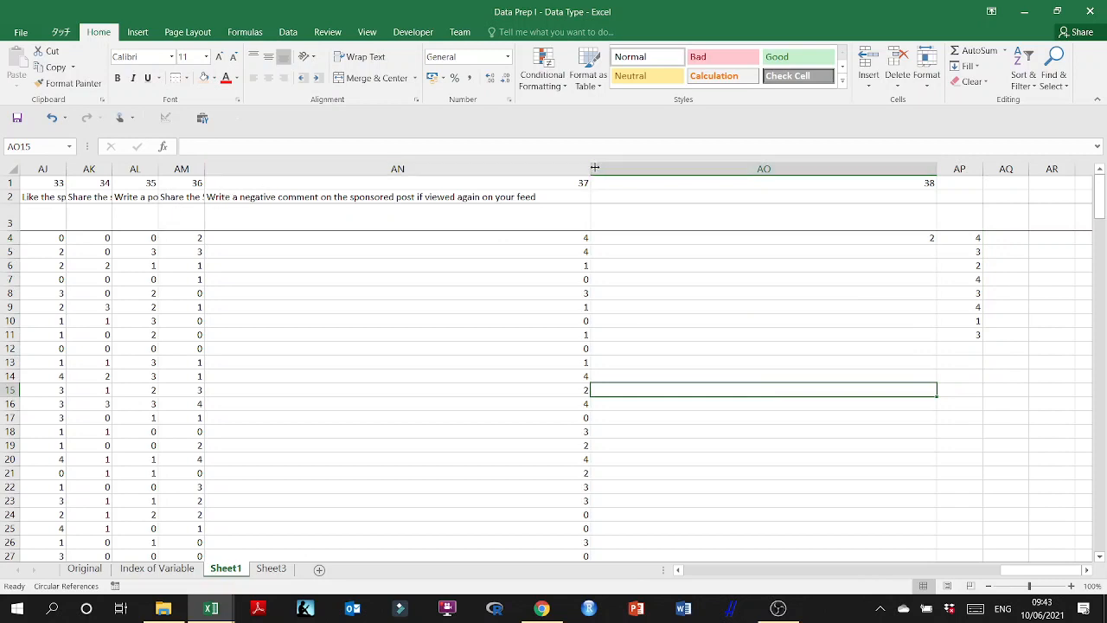
- Widen columns AN and AM so the full question text in row 2 fits inside each column
drag(591, 168, 659, 184)
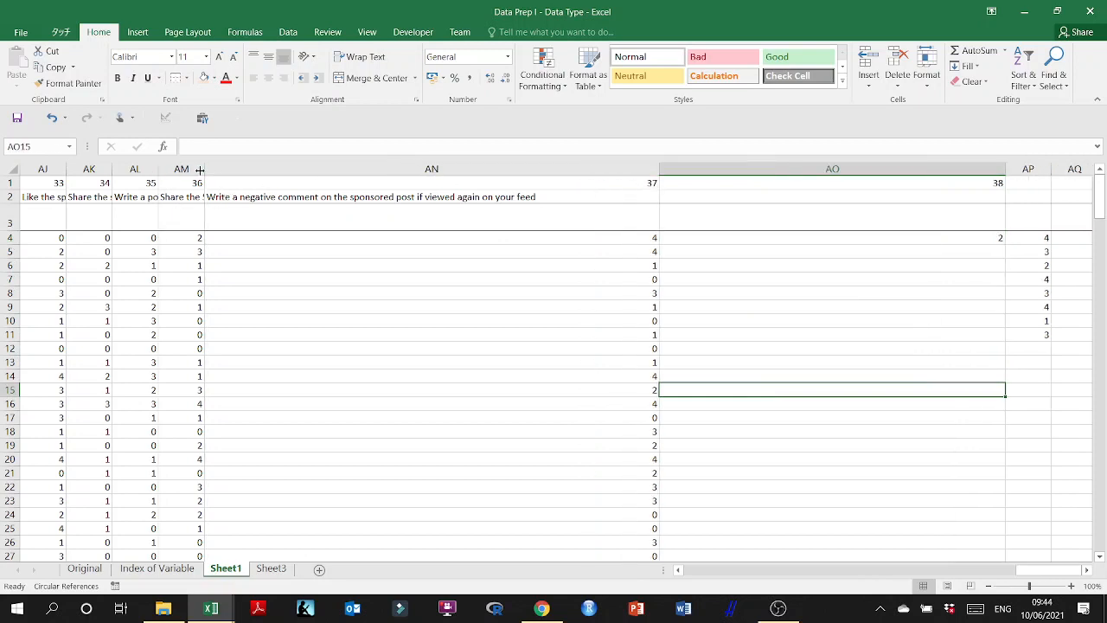
drag(205, 170, 333, 184)
click(756, 196)
key(Up)
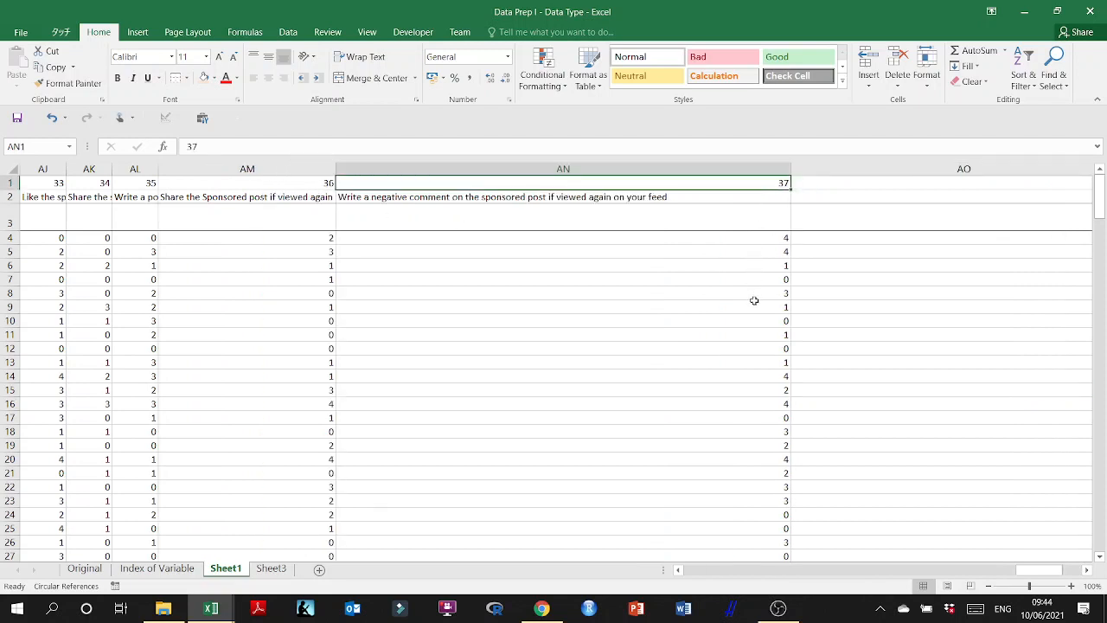
- Format the answer cells in columns Q to AN, rows 4 to 228, as Number with zero decimal places
drag(751, 237, 125, 619)
drag(132, 552, 138, 509)
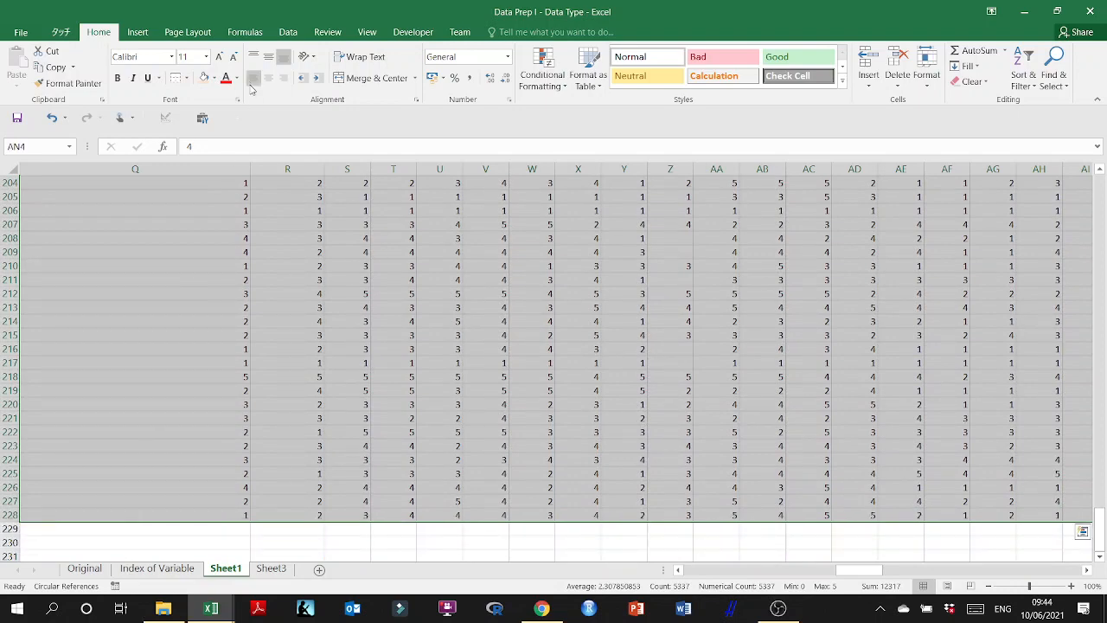
click(509, 99)
click(519, 185)
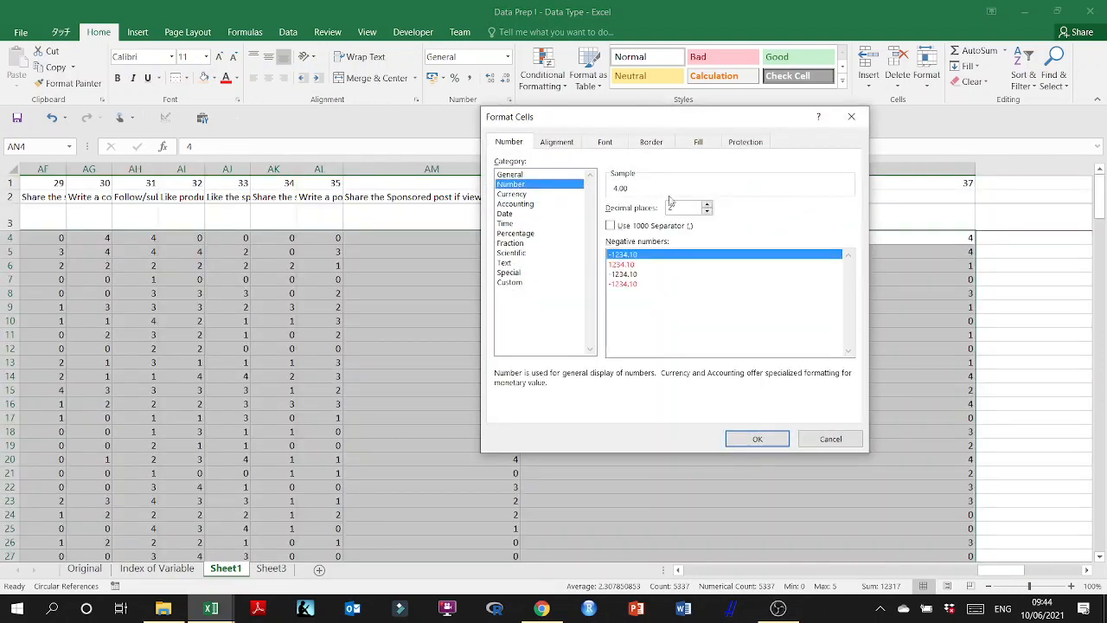
double_click(708, 212)
click(757, 439)
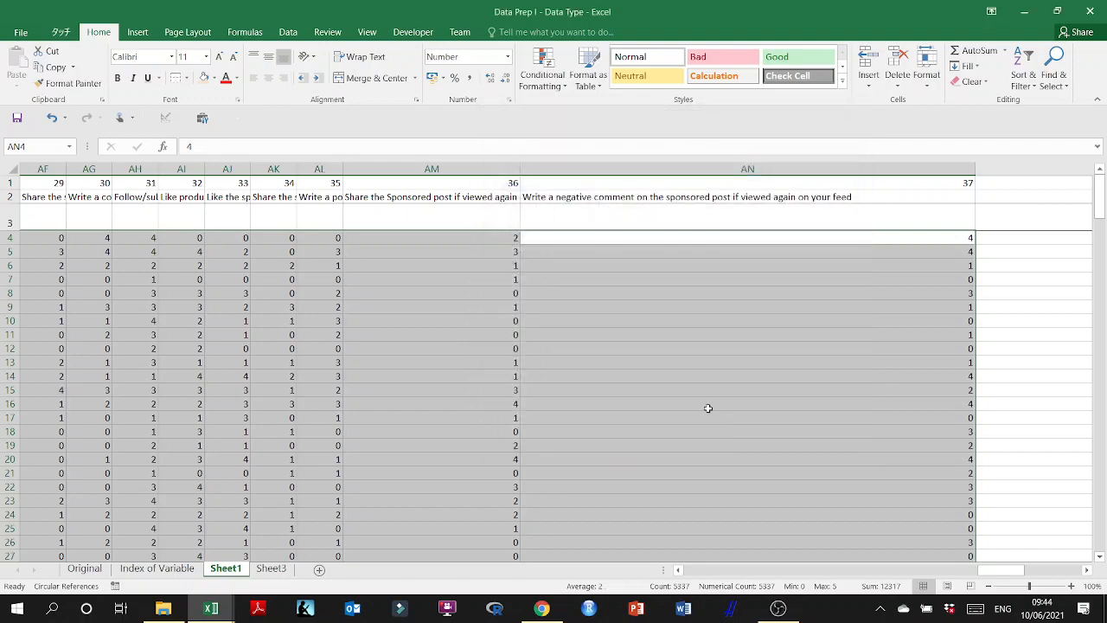
click(568, 359)
- Return to the first columns of Sheet1, then clear the contents of G9:J9 on Sheet3
drag(991, 571, 683, 577)
click(598, 347)
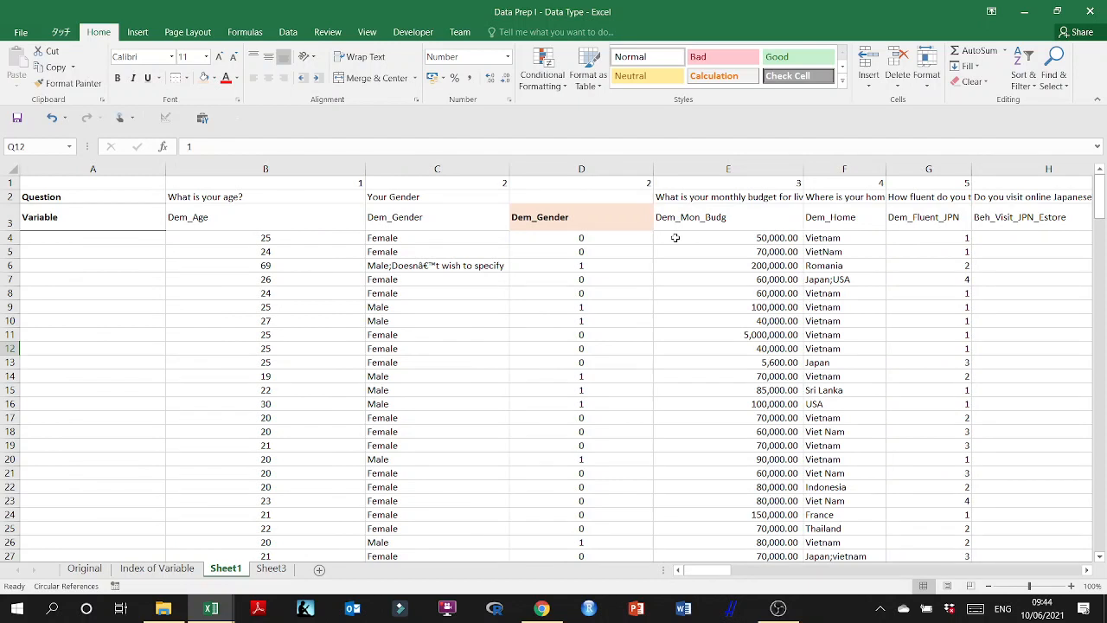
click(184, 218)
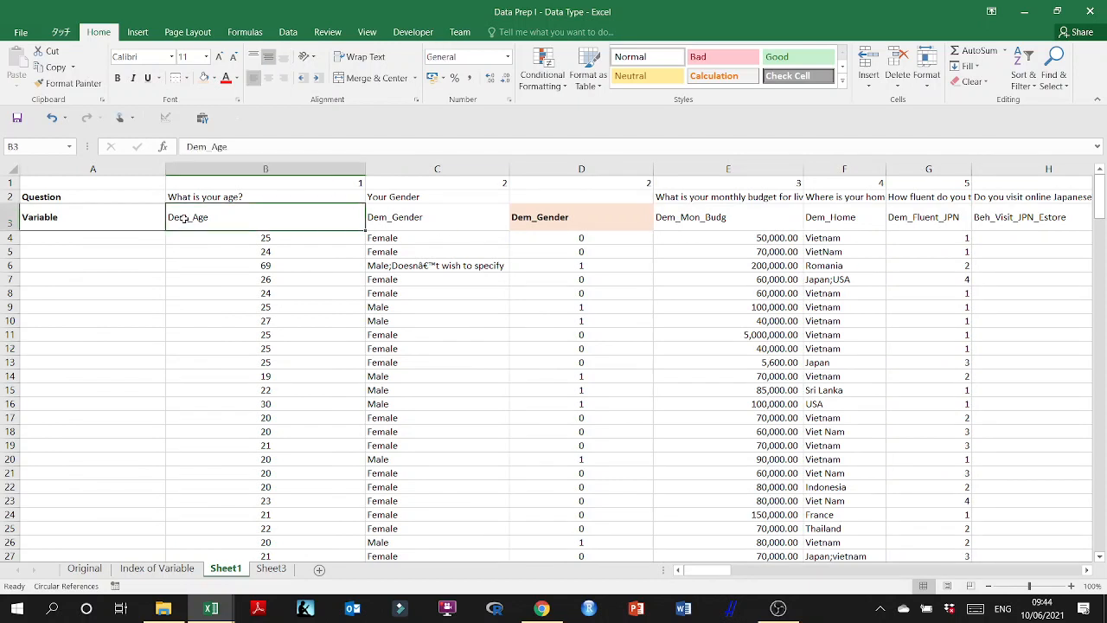
click(282, 569)
key(Delete)
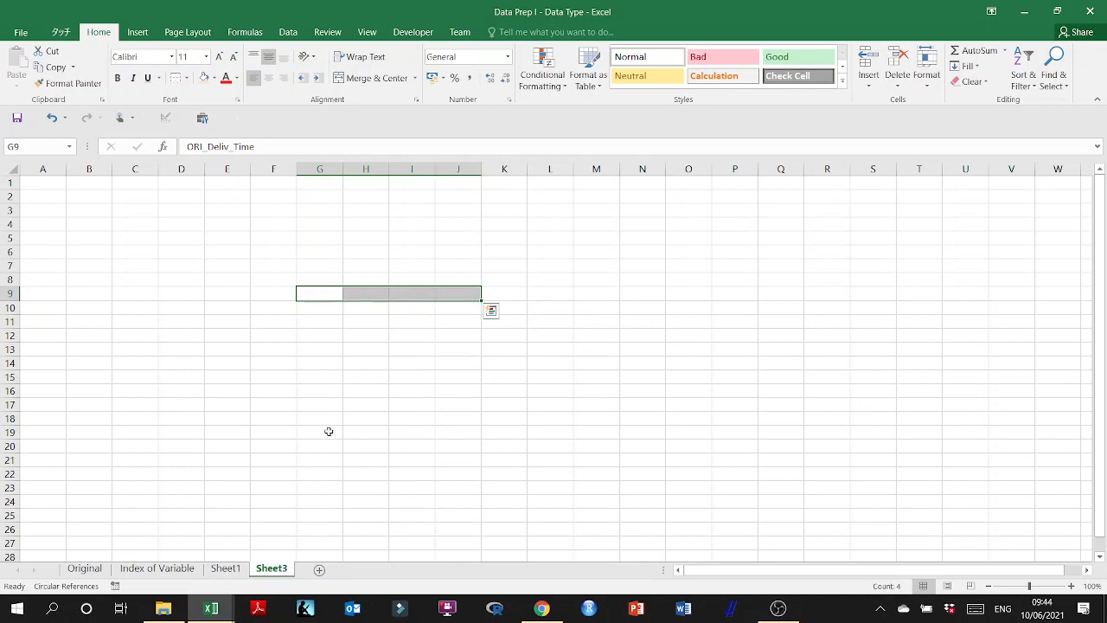
- Widen all columns of Sheet3 to the same larger width
click(12, 182)
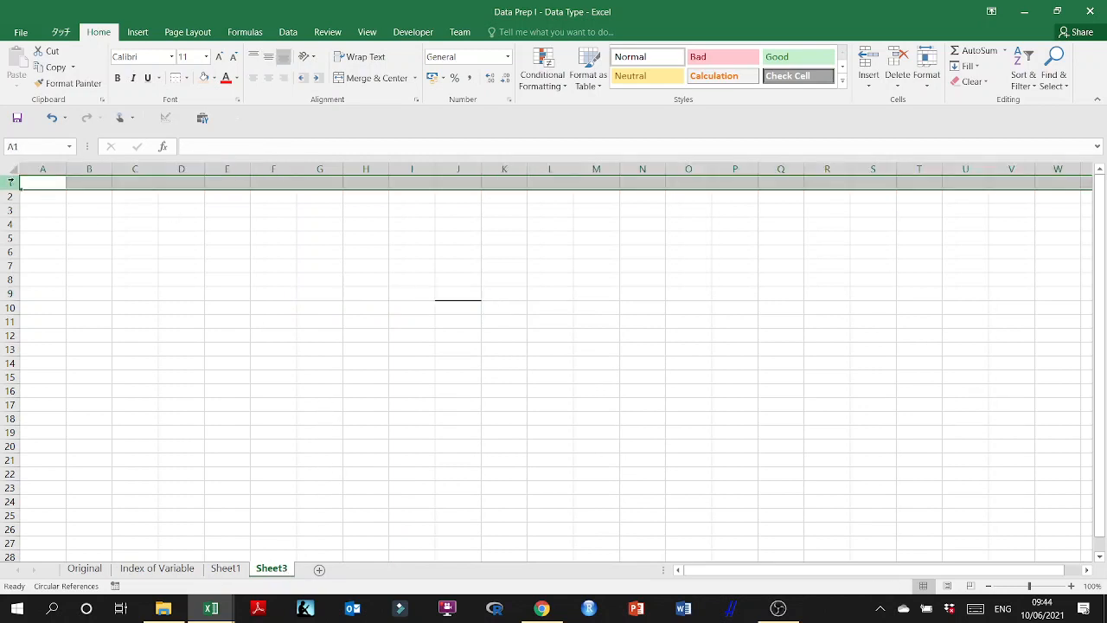
click(11, 169)
drag(115, 165, 202, 172)
click(263, 358)
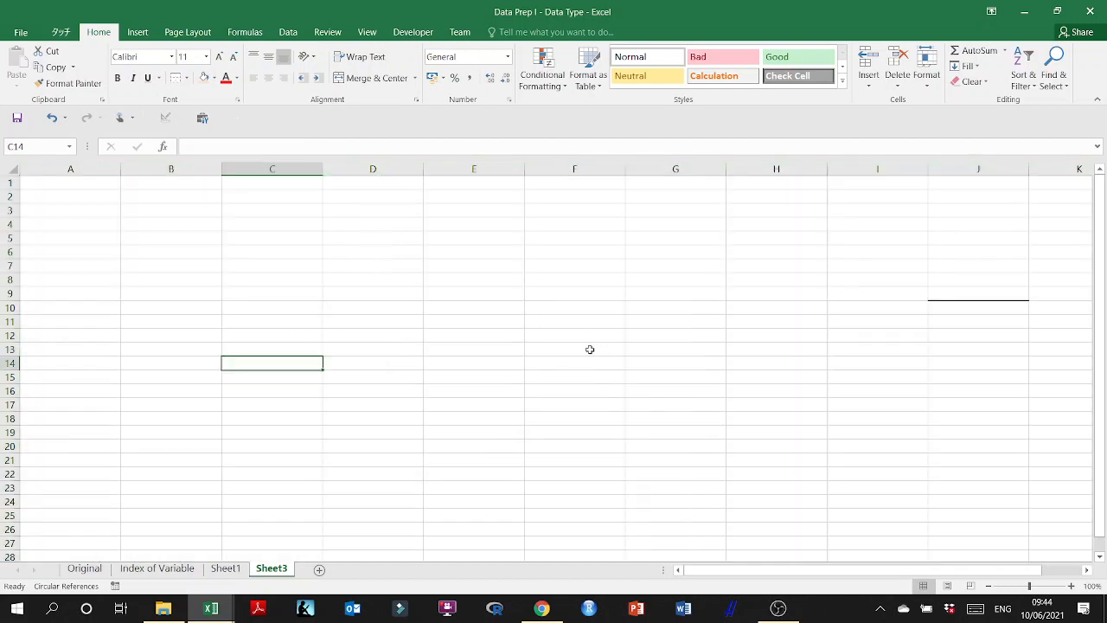
- Rename Sheet1 as "Coding Var Names and Numericals"
click(232, 571)
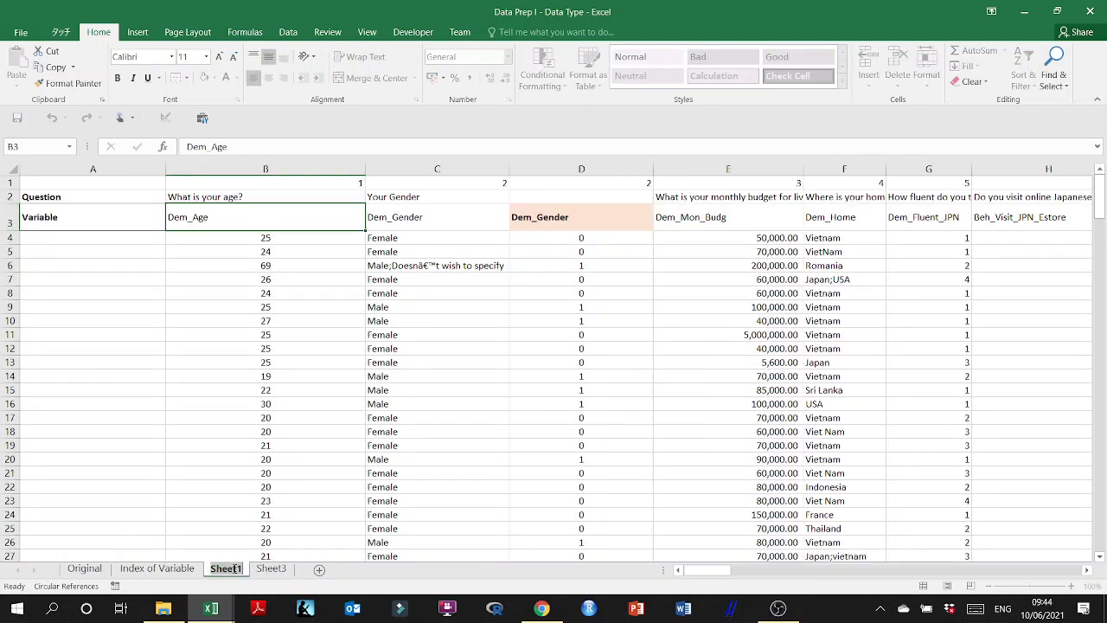
text(Coding V)
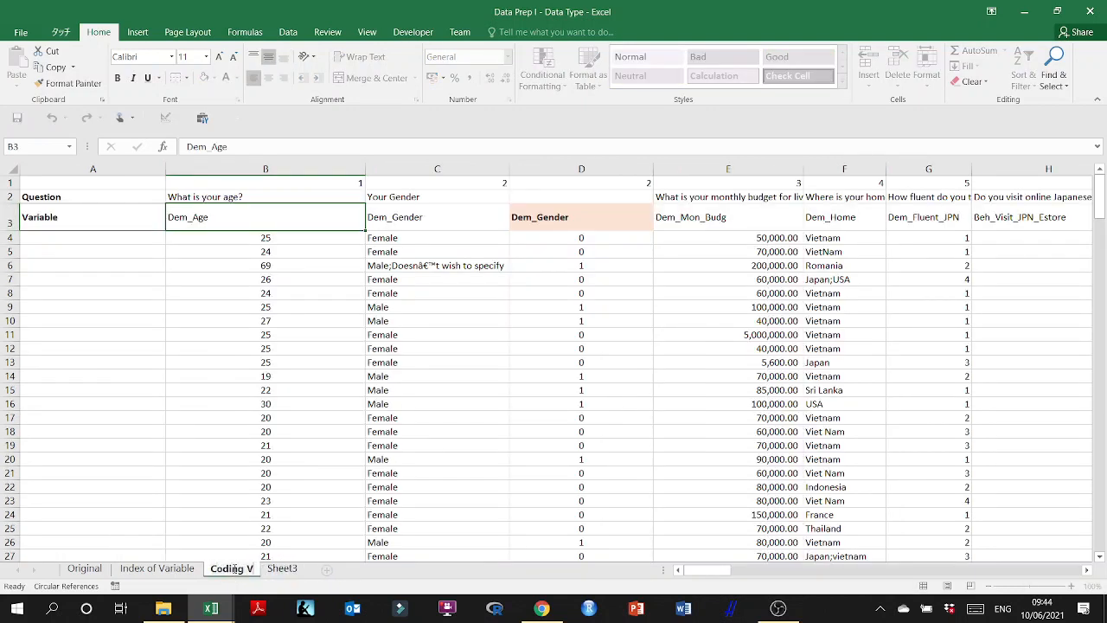
text(ariabl)
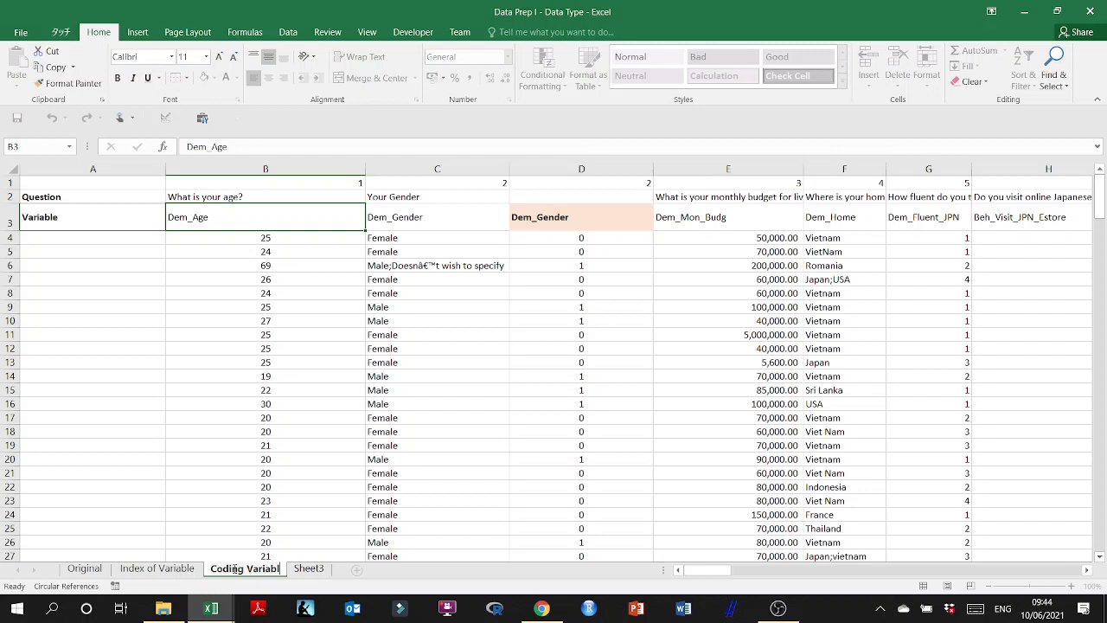
key(BackSpace)
key(BackSpace)
key(BackSpace)
key(BackSpace)
text(Names and )
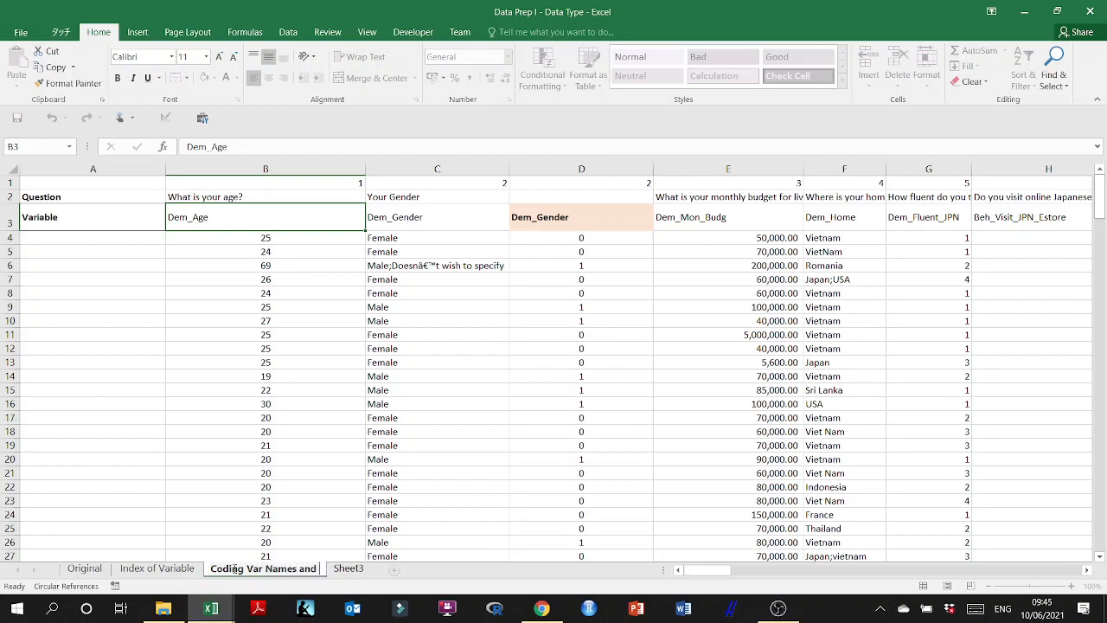
text(Numericals)
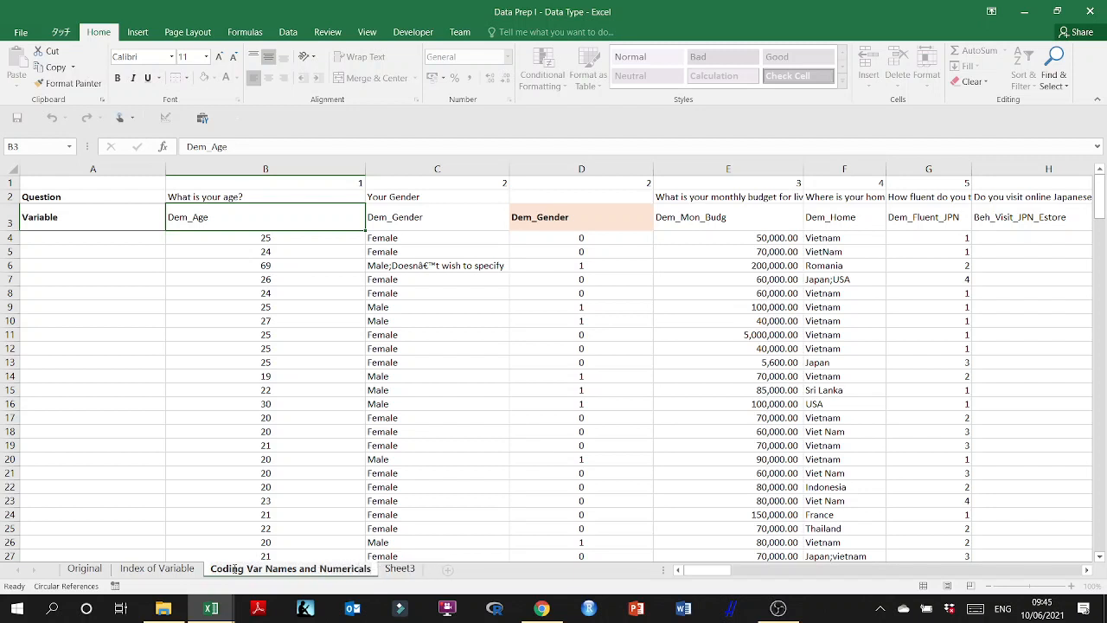
click(455, 459)
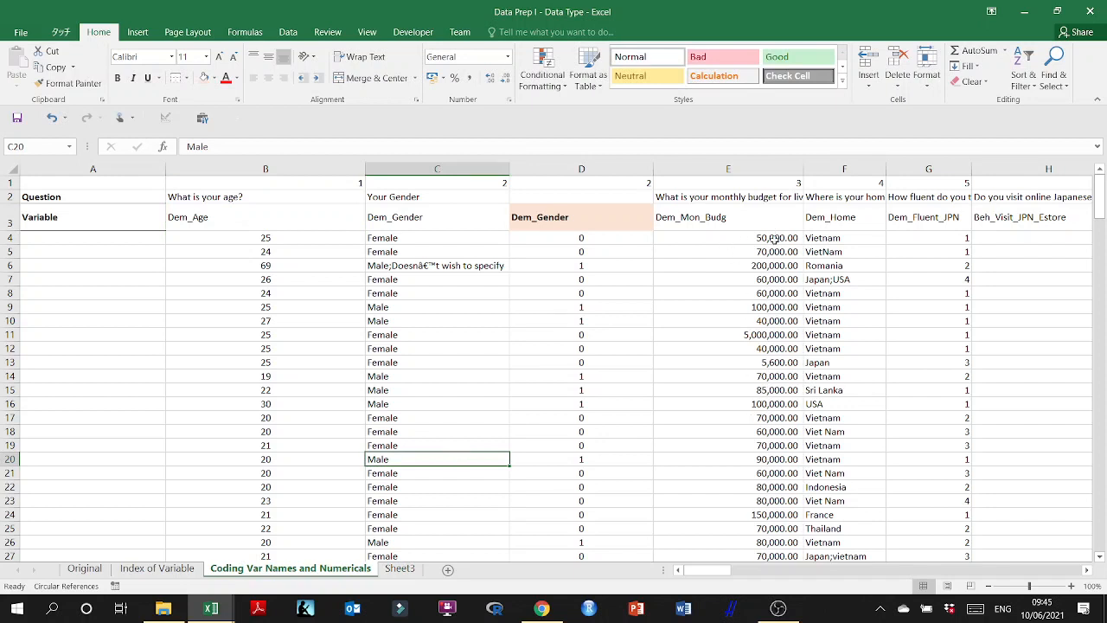
- Look over the monthly budget amounts in Dem_Mon_Budg and the home country answers in Dem_Home
drag(772, 240, 767, 473)
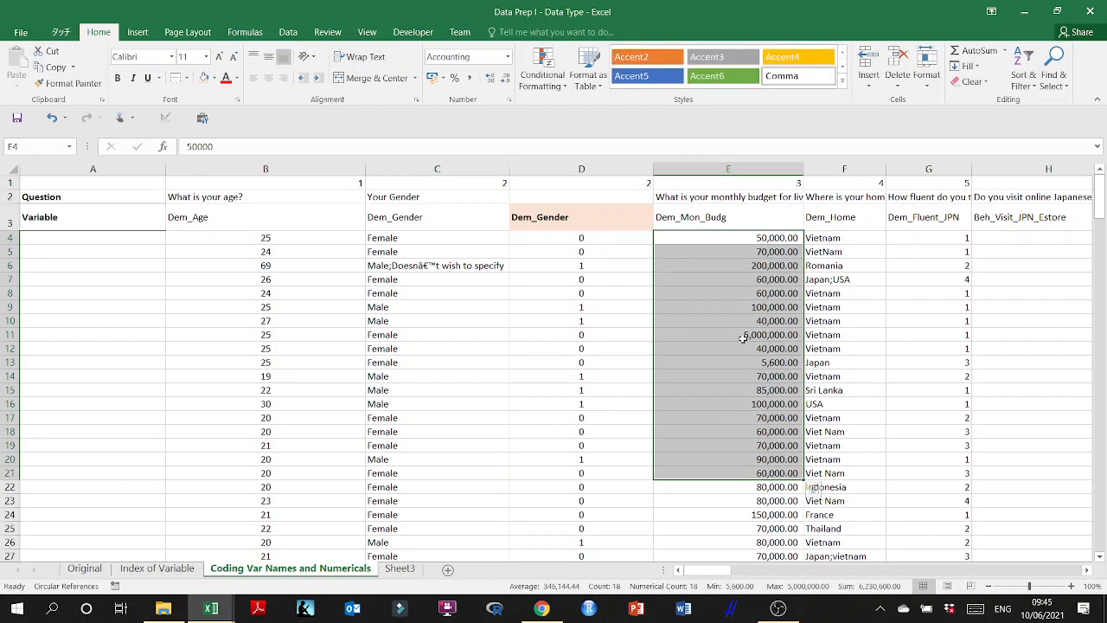
click(723, 275)
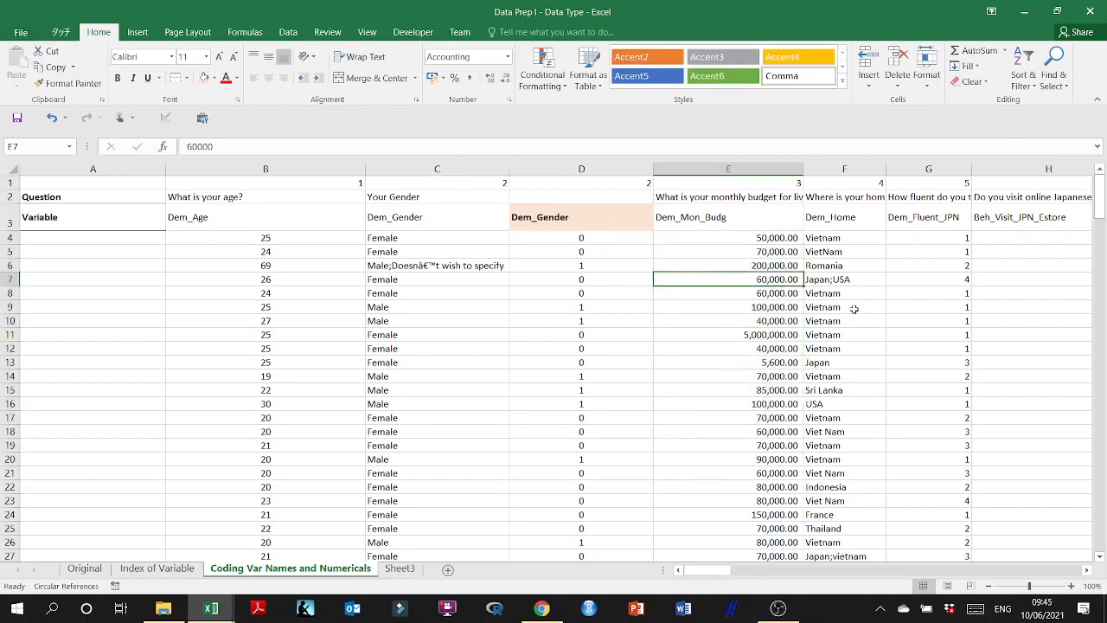
drag(834, 235, 828, 457)
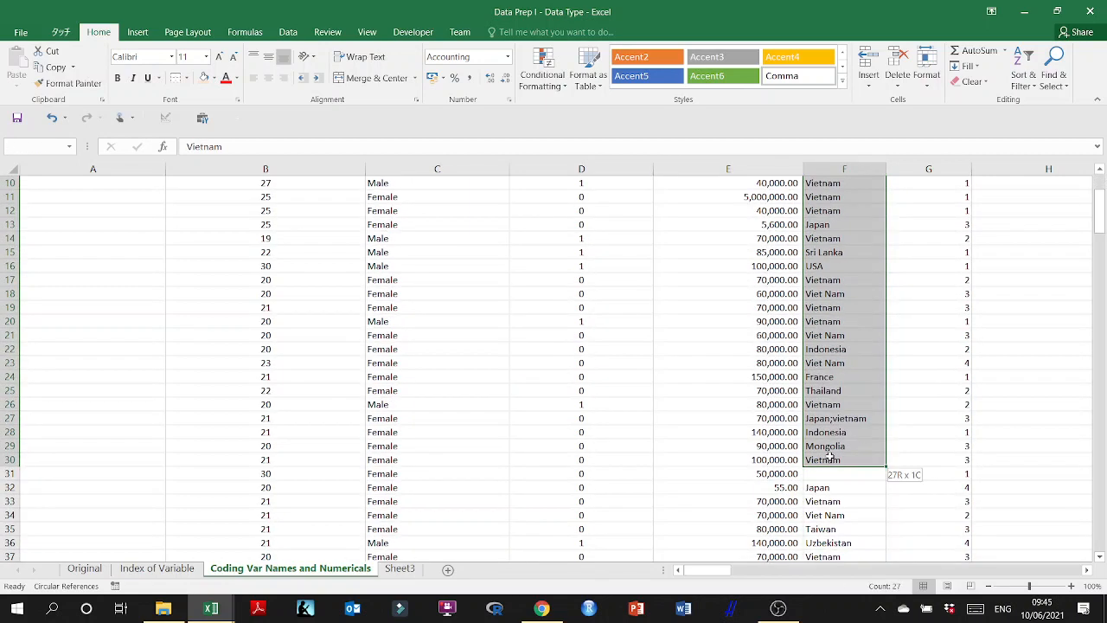
scroll(828, 457, up, 3)
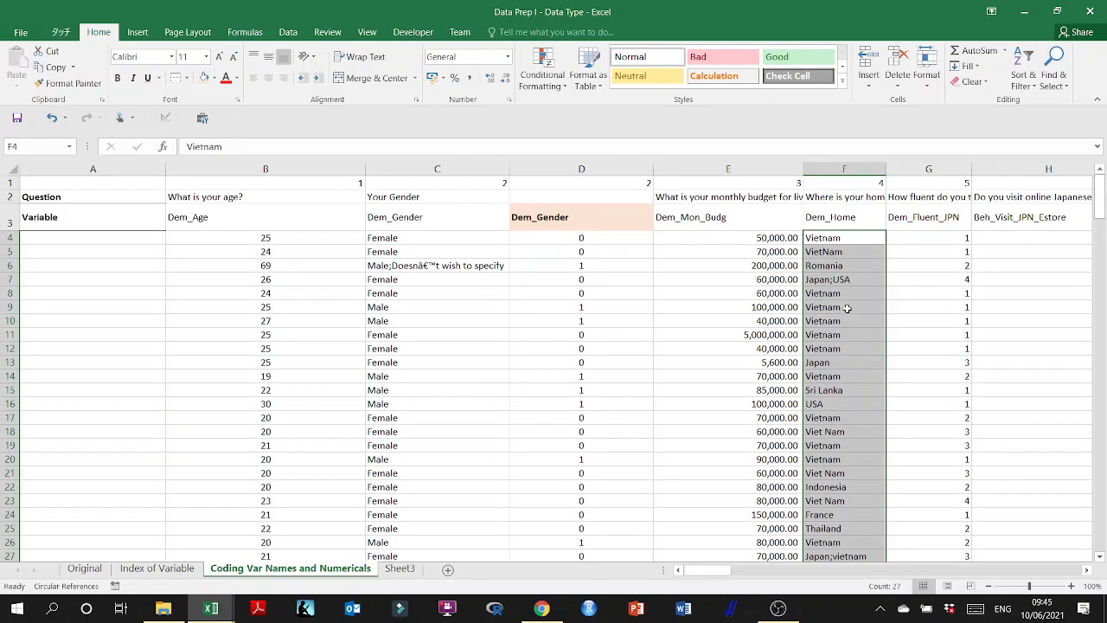
- Add filters to the header row and review the full list of distinct home country values in column F, keeping all values selected
click(835, 216)
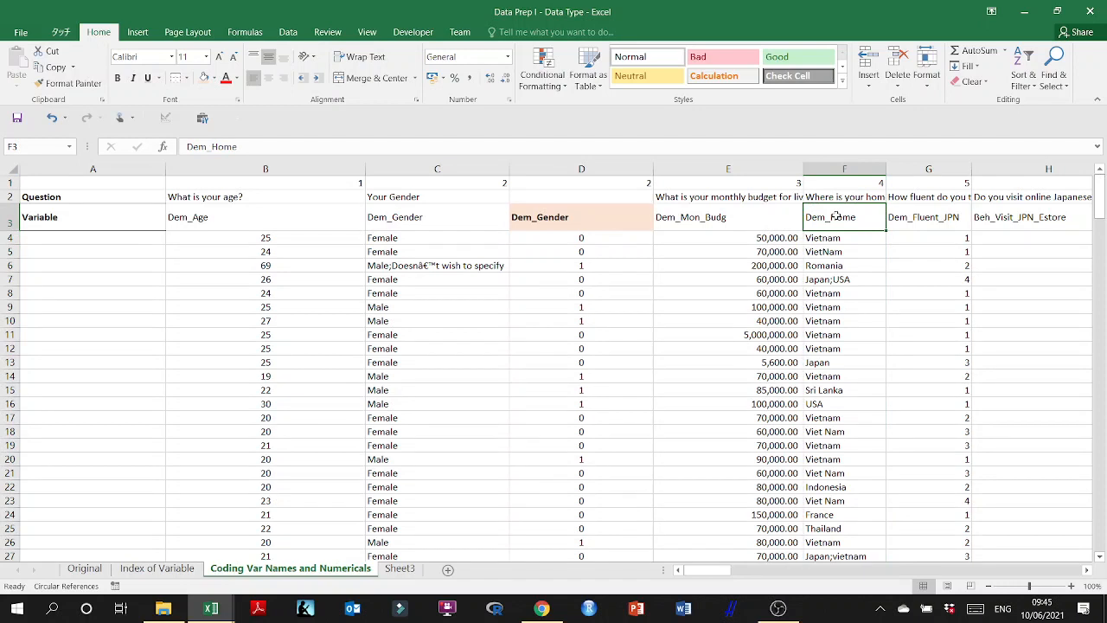
click(1034, 93)
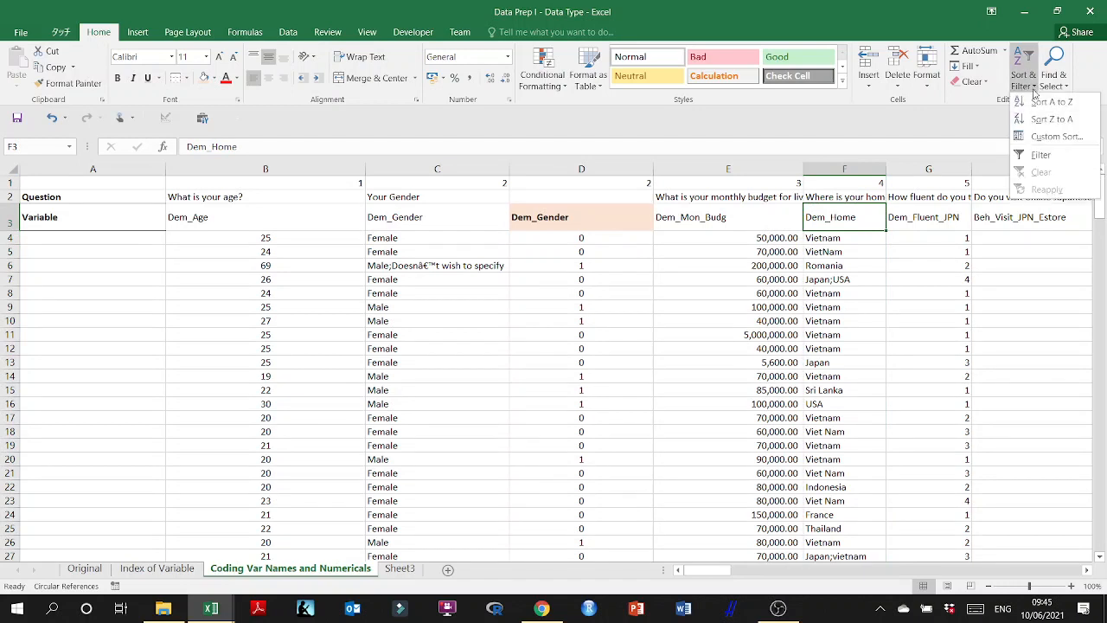
click(1034, 156)
click(879, 183)
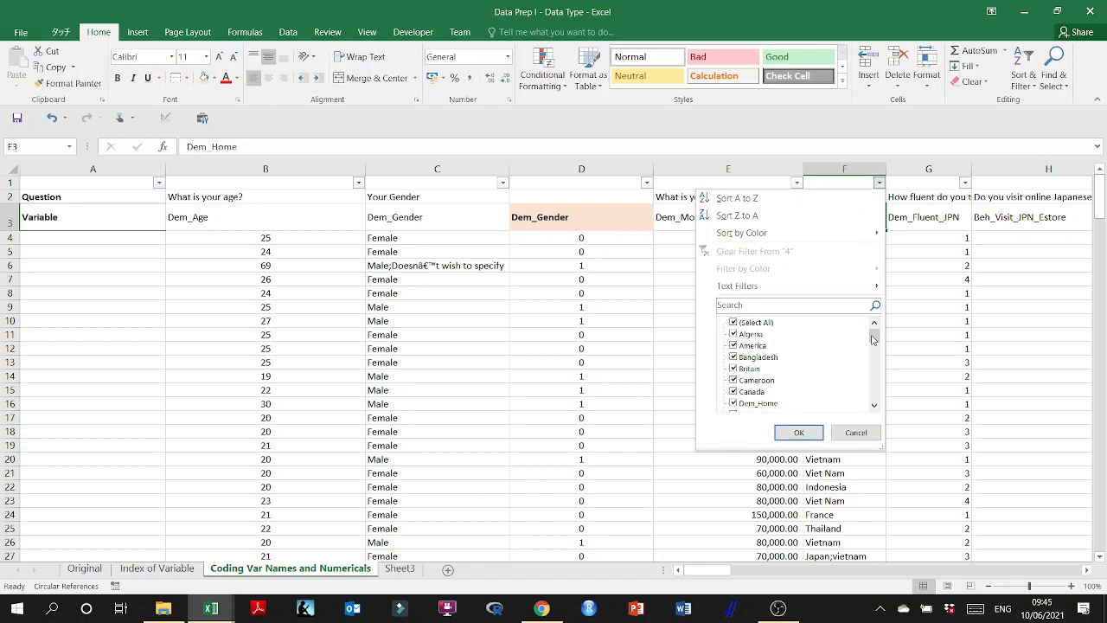
drag(874, 337, 878, 395)
scroll(865, 400, up, 3)
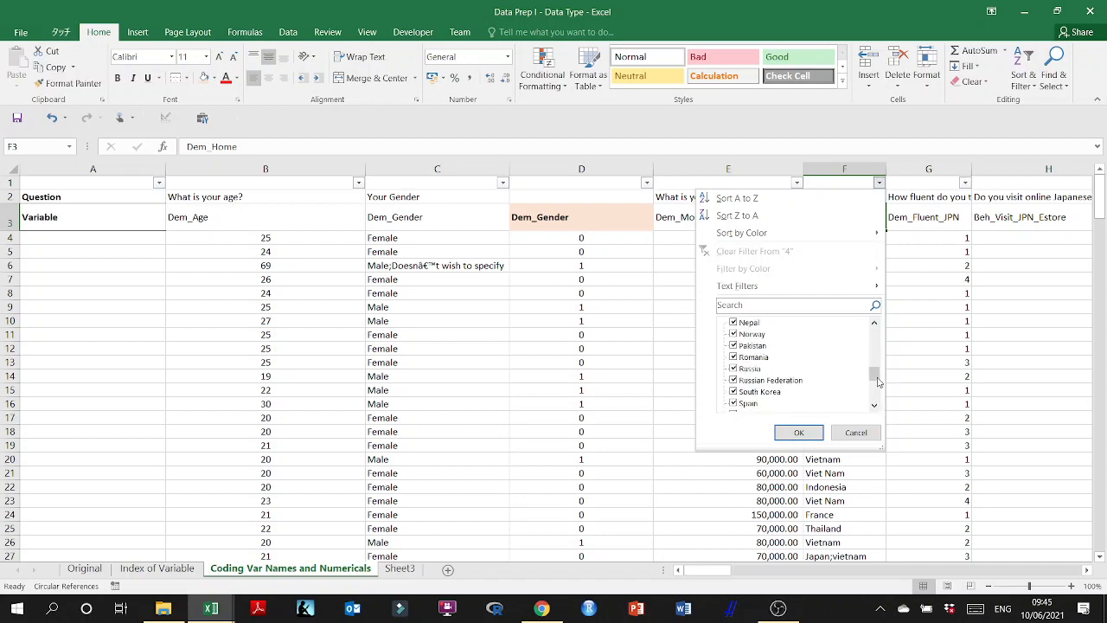
scroll(879, 382, down, 3)
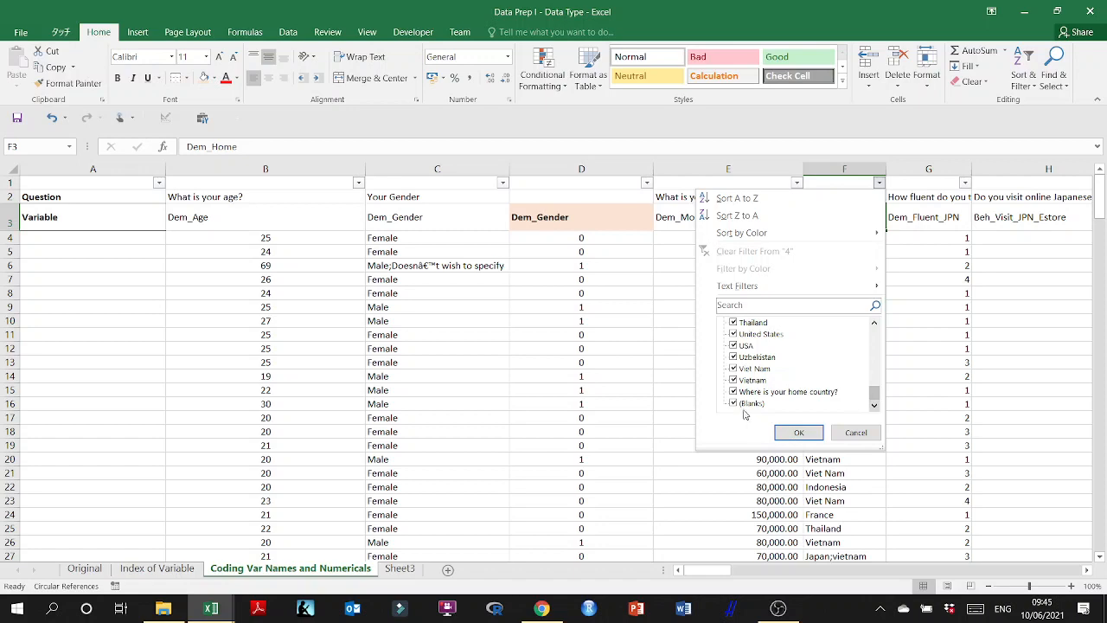
click(799, 433)
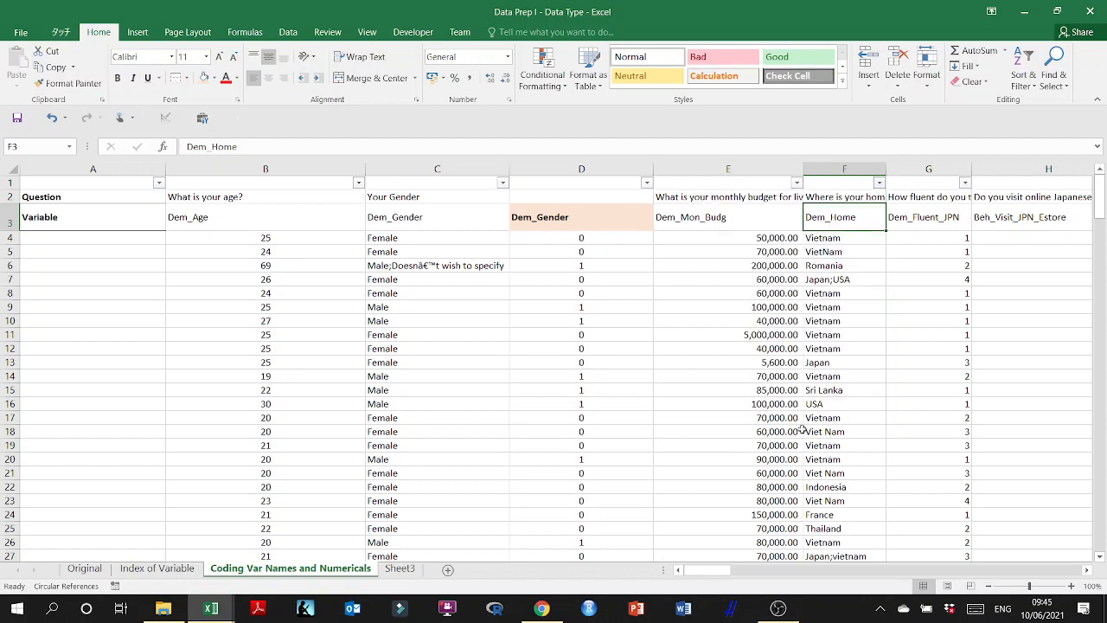
- Check the Dem_Home column row by row for blank cells and inconsistent country names
scroll(853, 462, down, 5)
scroll(853, 462, down, 5)
click(846, 348)
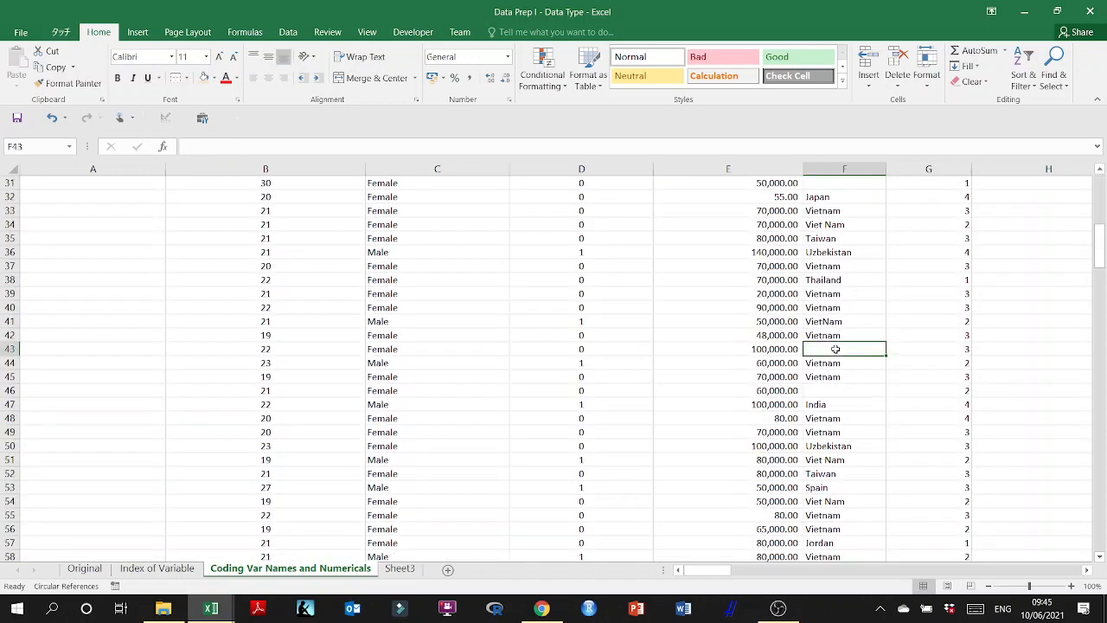
click(845, 418)
click(845, 390)
scroll(845, 394, down, 20)
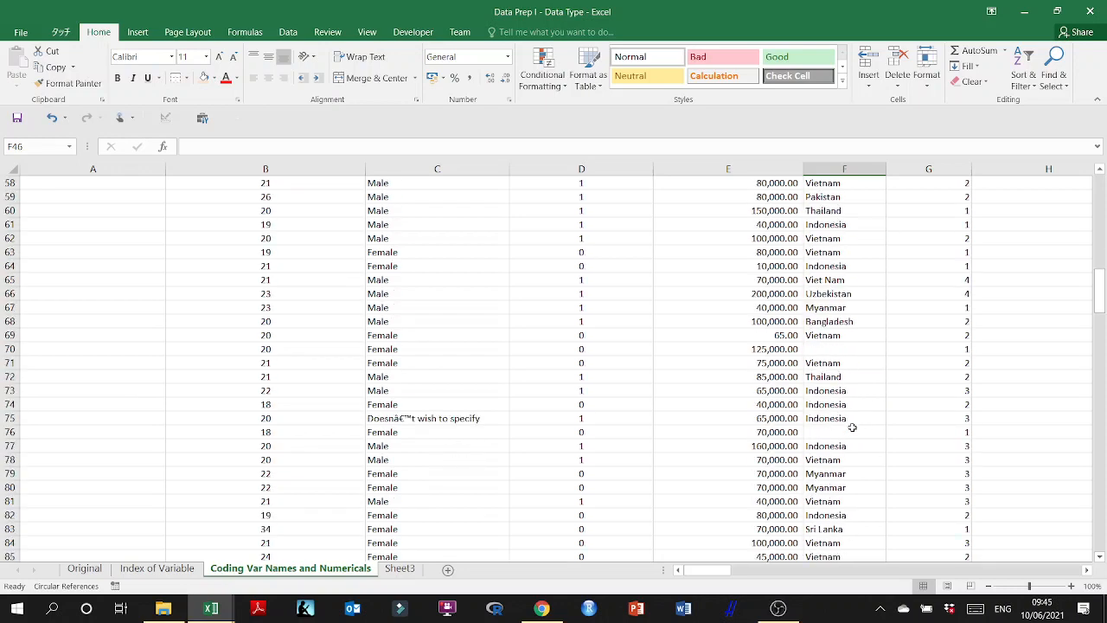
scroll(852, 427, down, 8)
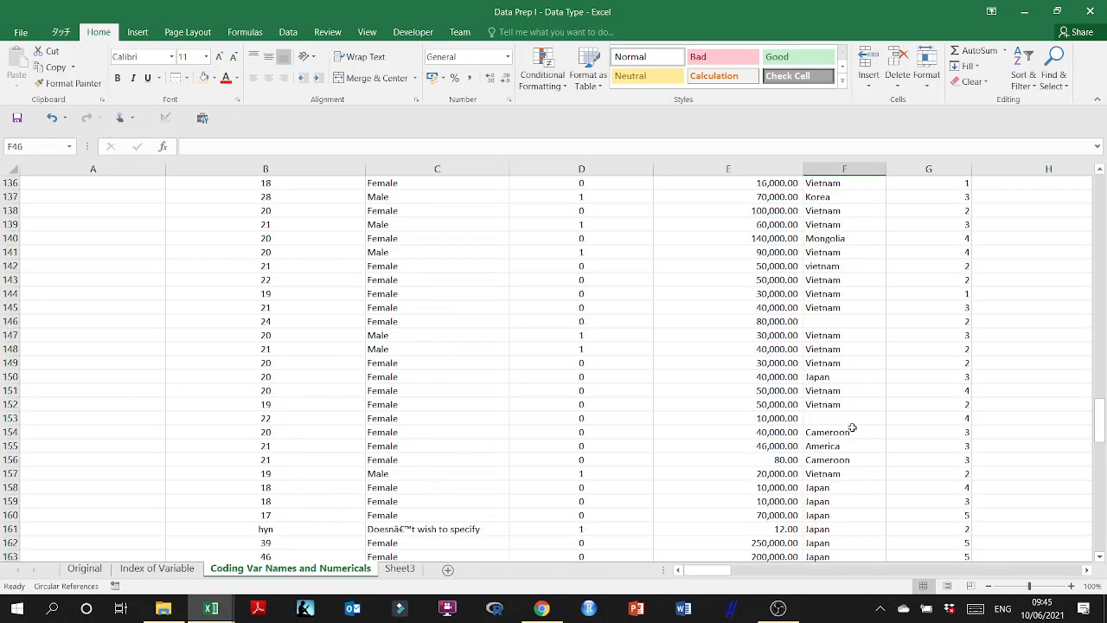
- Switch to the Google Forms response summary in Chrome and examine the spelling variants in the home country chart
scroll(852, 427, up, 20)
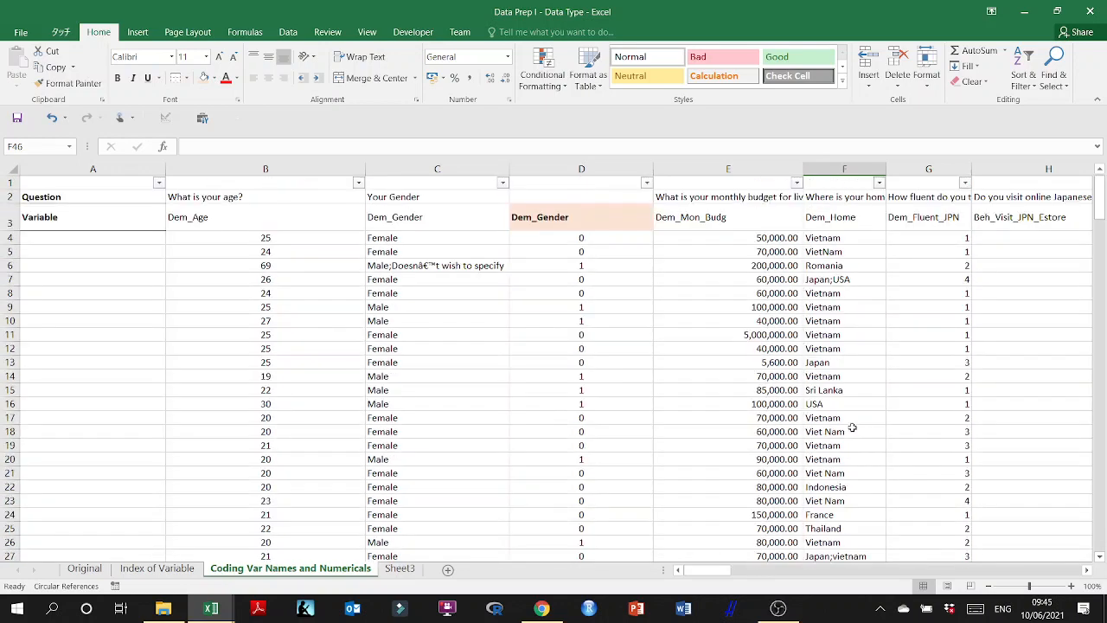
click(542, 608)
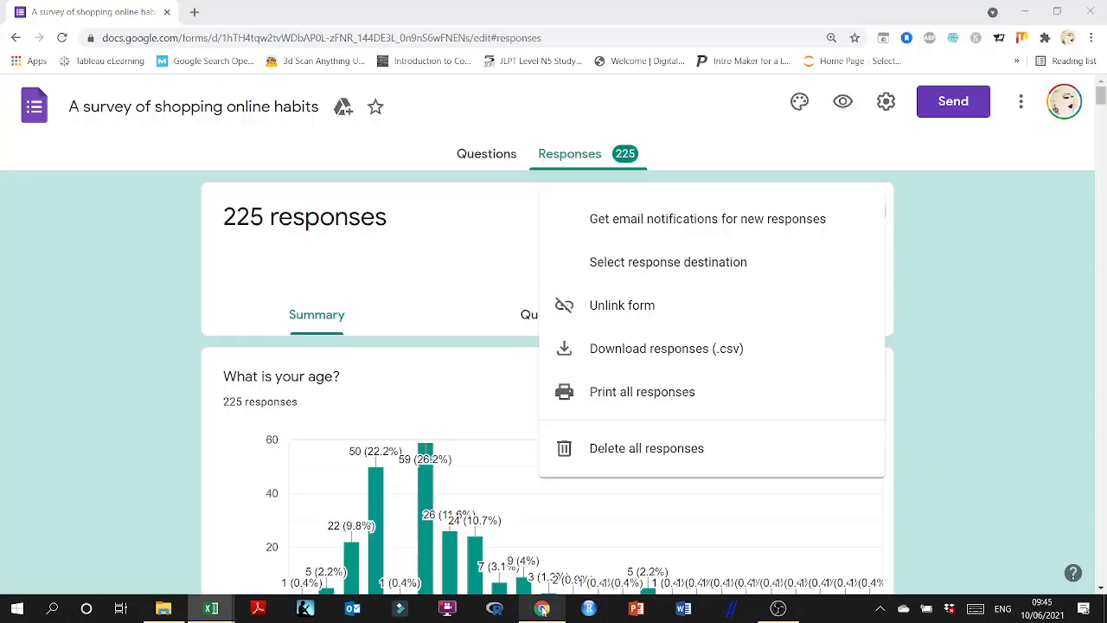
click(439, 249)
scroll(466, 297, down, 7)
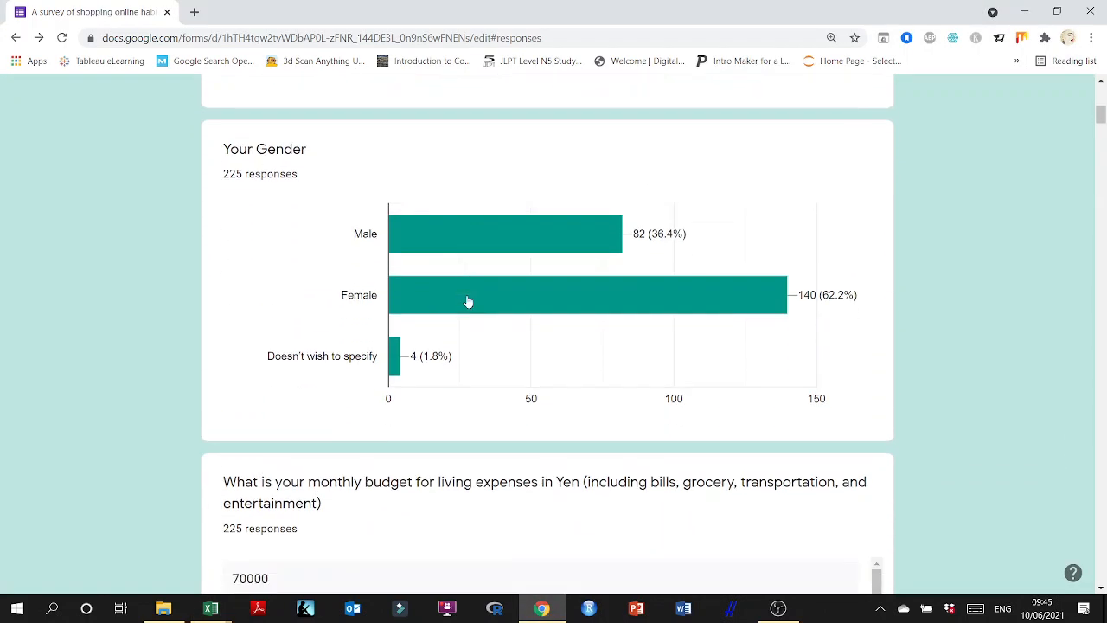
scroll(338, 264, down, 9)
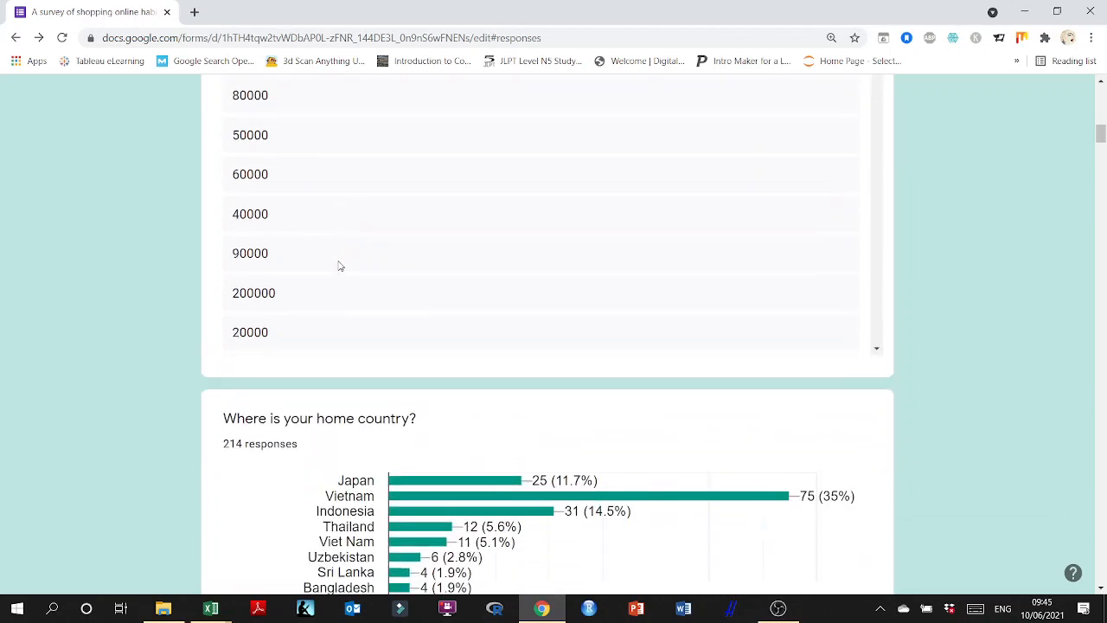
scroll(339, 262, up, 4)
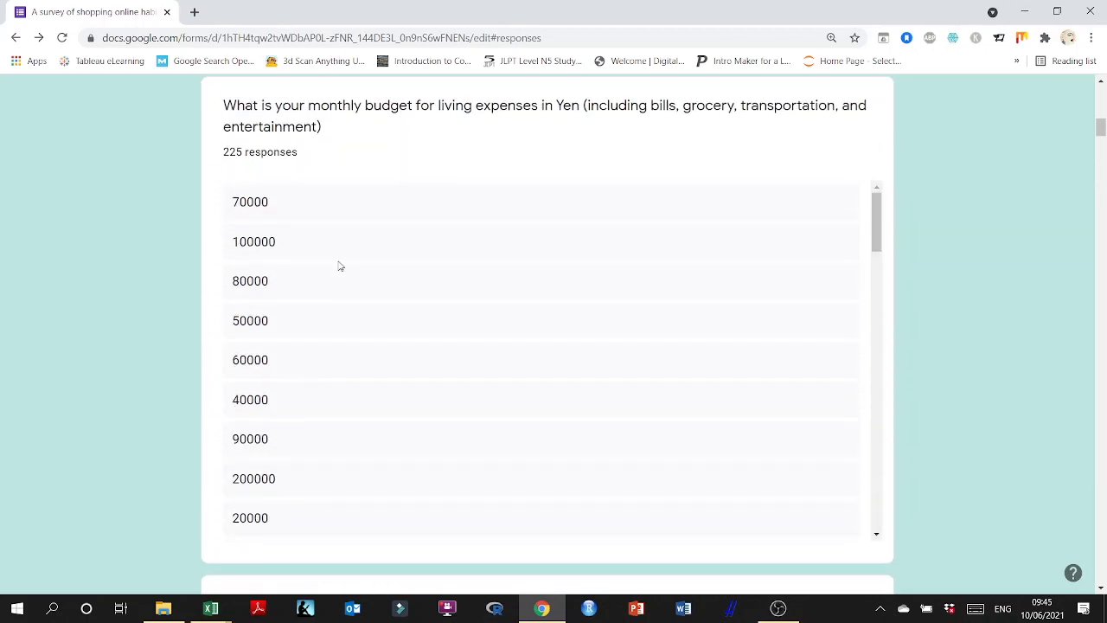
scroll(338, 264, down, 5)
scroll(960, 373, down, 7)
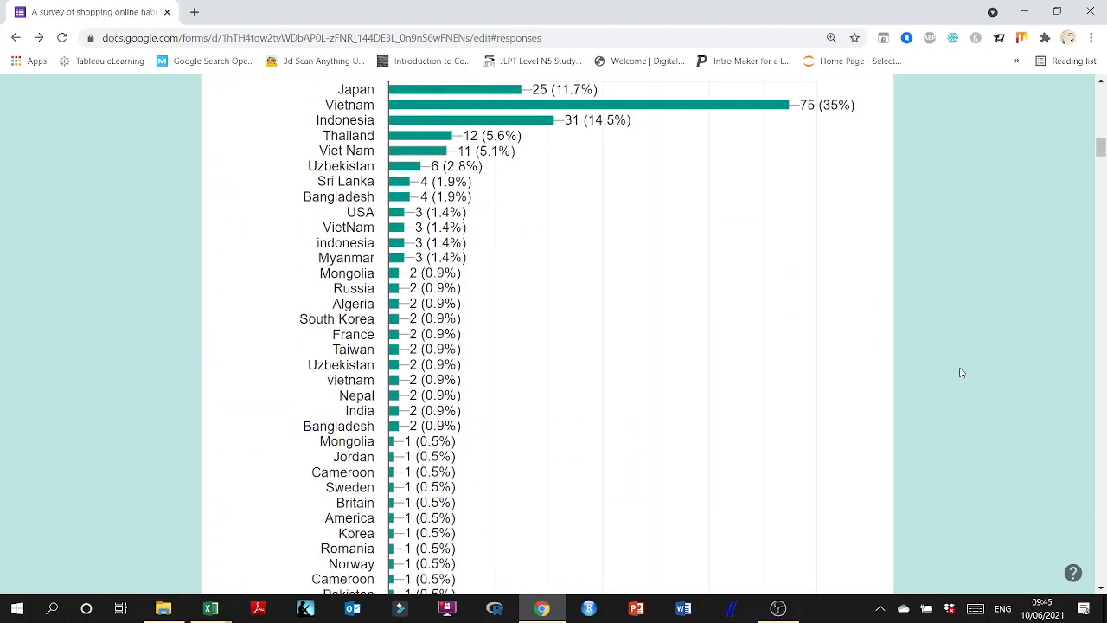
scroll(959, 373, up, 2)
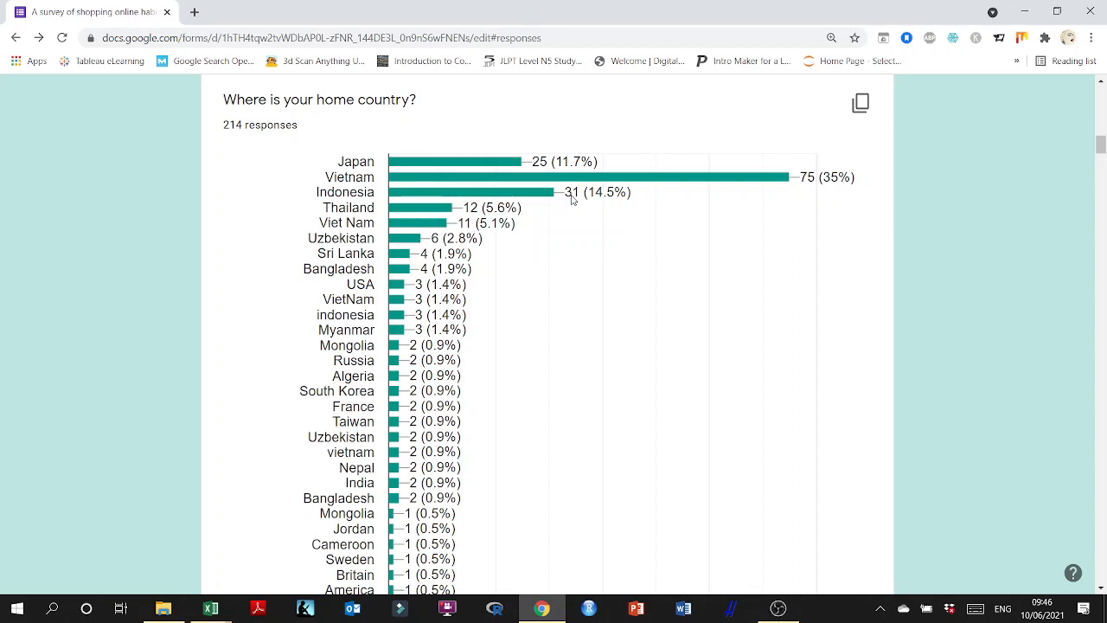
mouse_move(508, 199)
mouse_move(551, 189)
mouse_move(424, 215)
scroll(455, 363, down, 3)
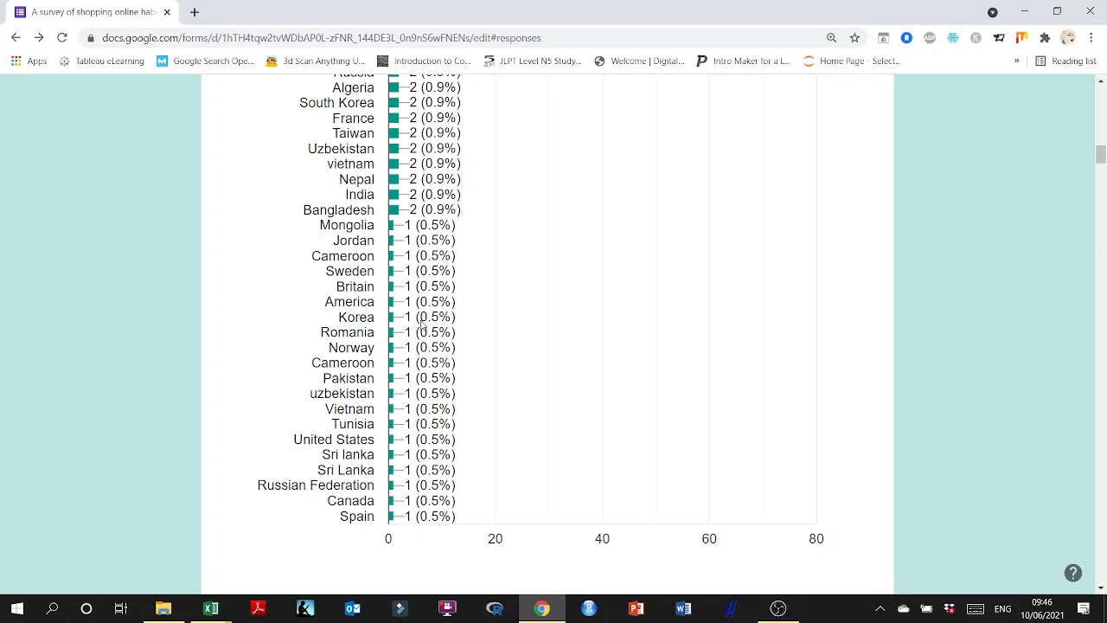
scroll(432, 320, up, 20)
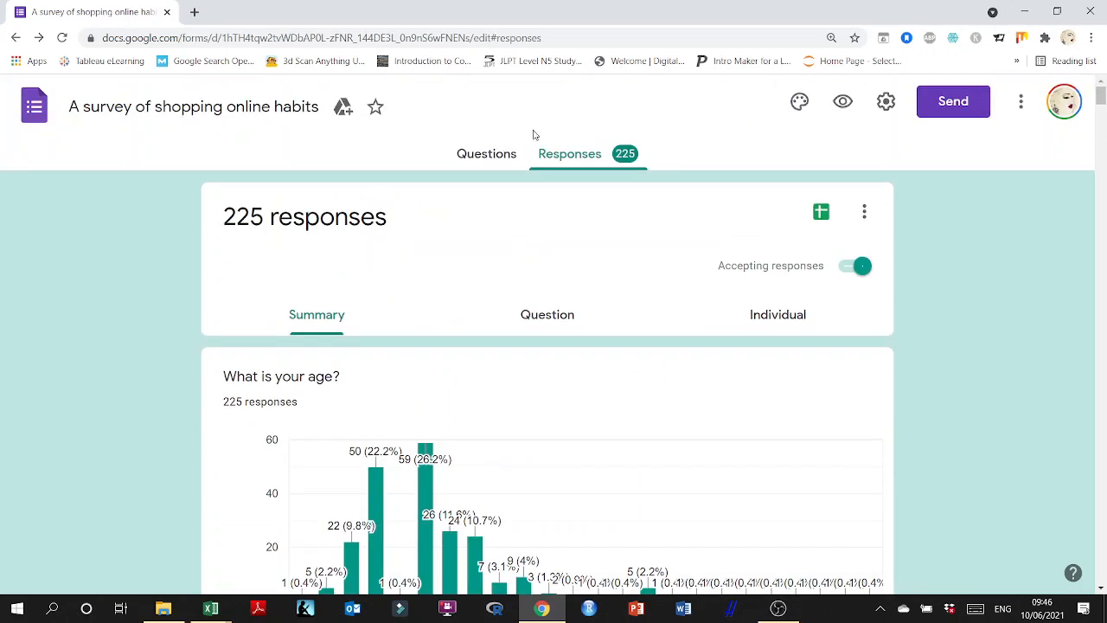
- Return to the Excel workbook and scan the Dem_Age column for entries that are not plain numbers
click(1024, 11)
click(699, 332)
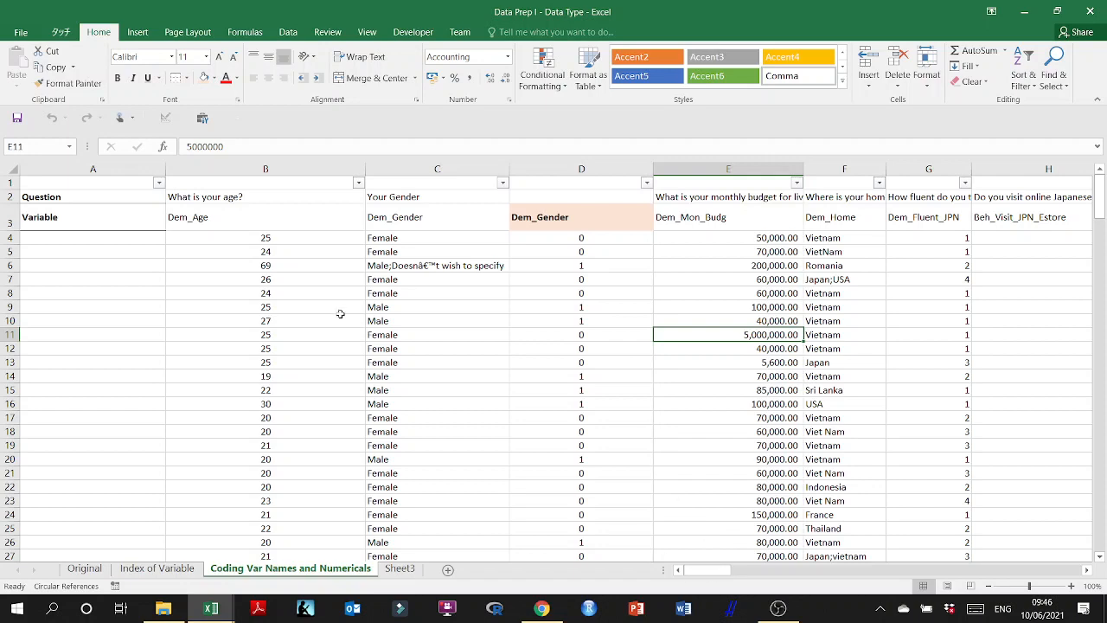
click(308, 219)
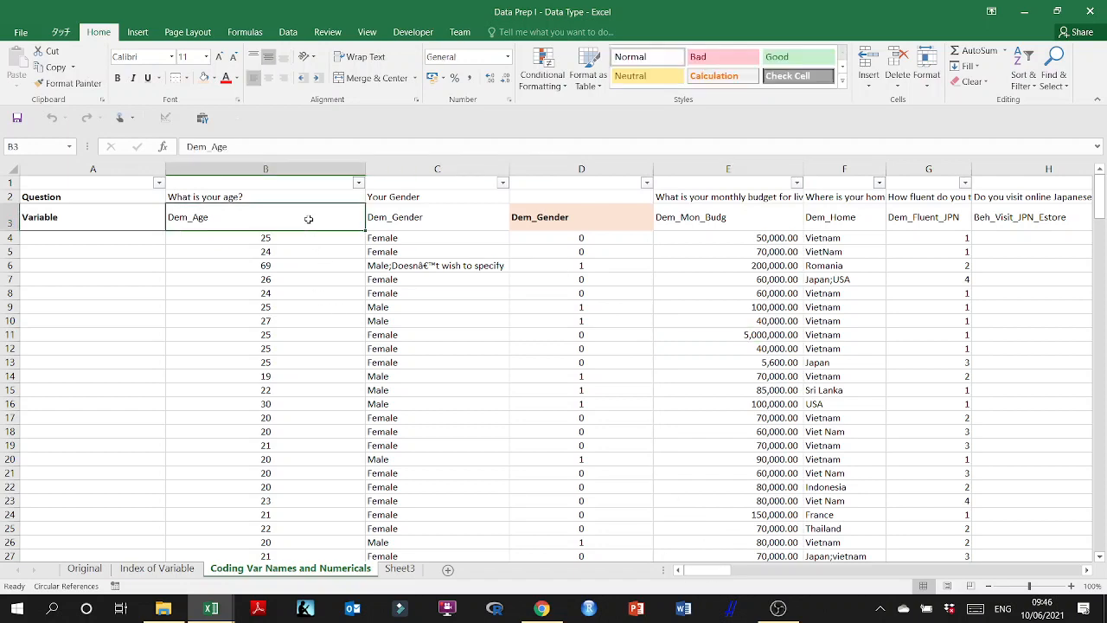
key(ctrl+shift+Down)
key(ctrl+q)
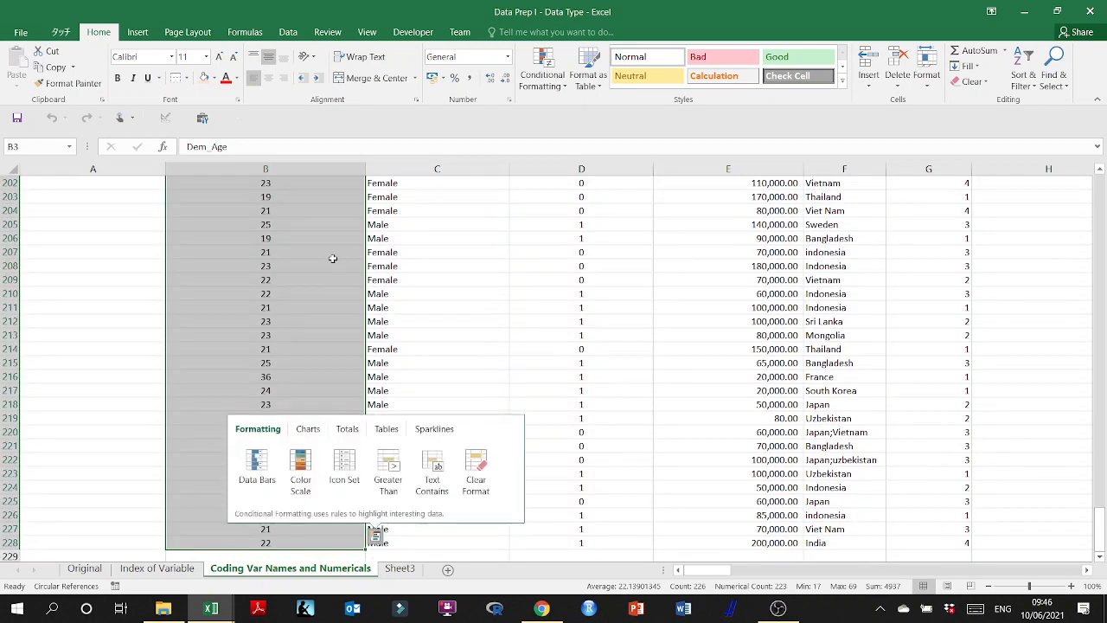
click(332, 253)
scroll(333, 261, up, 13)
scroll(333, 261, up, 20)
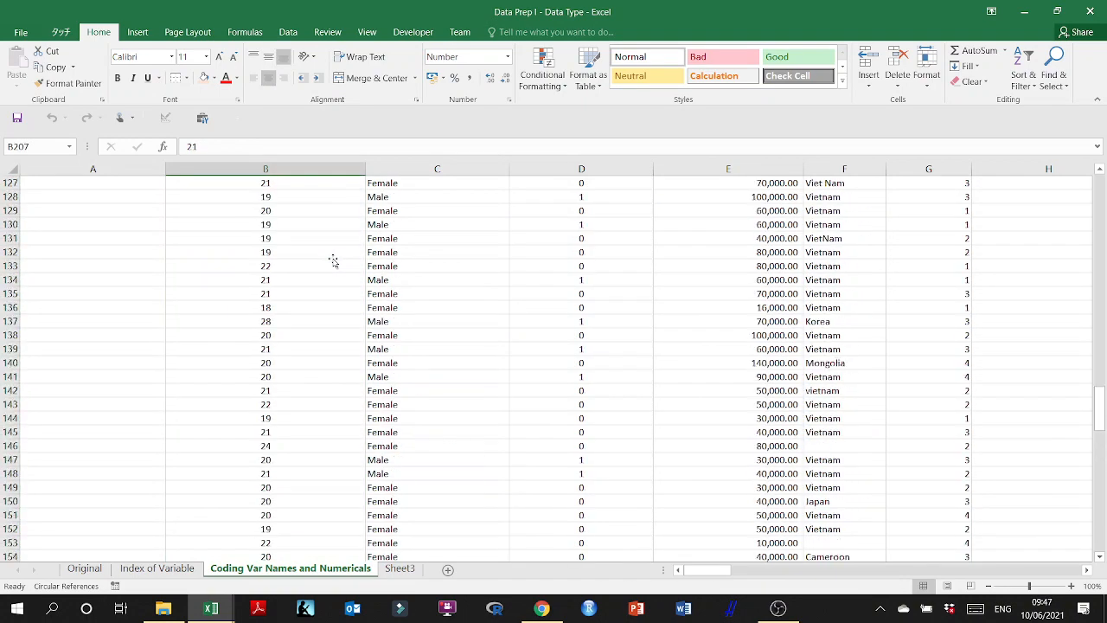
scroll(333, 261, down, 8)
scroll(333, 261, down, 3)
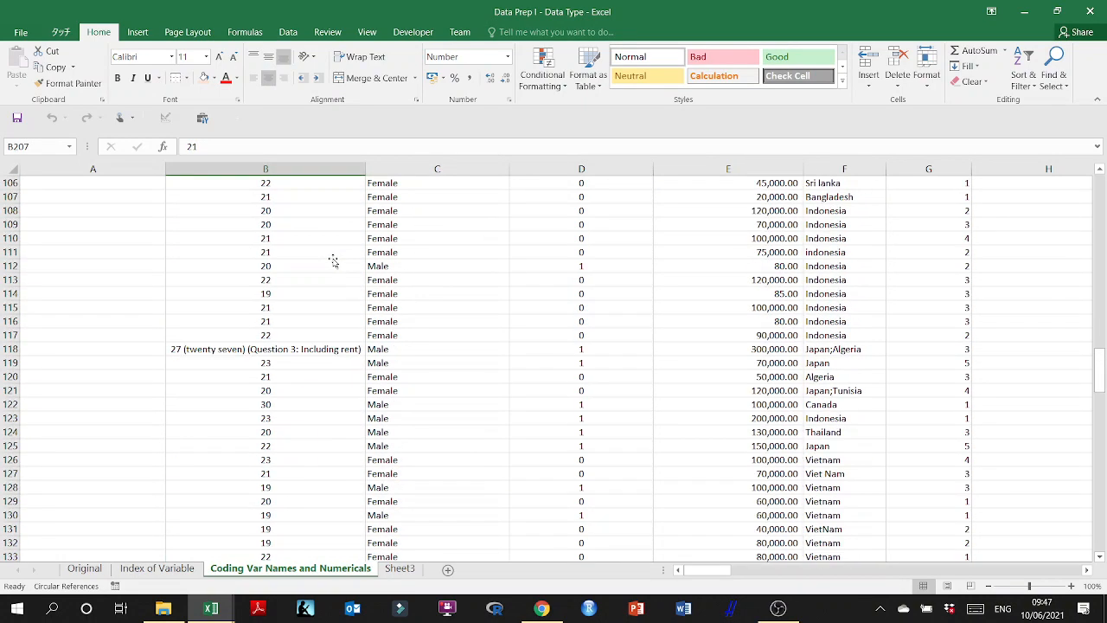
- Remove the bracketed text from the age in cell B118 so that only 27 is entered
double_click(223, 347)
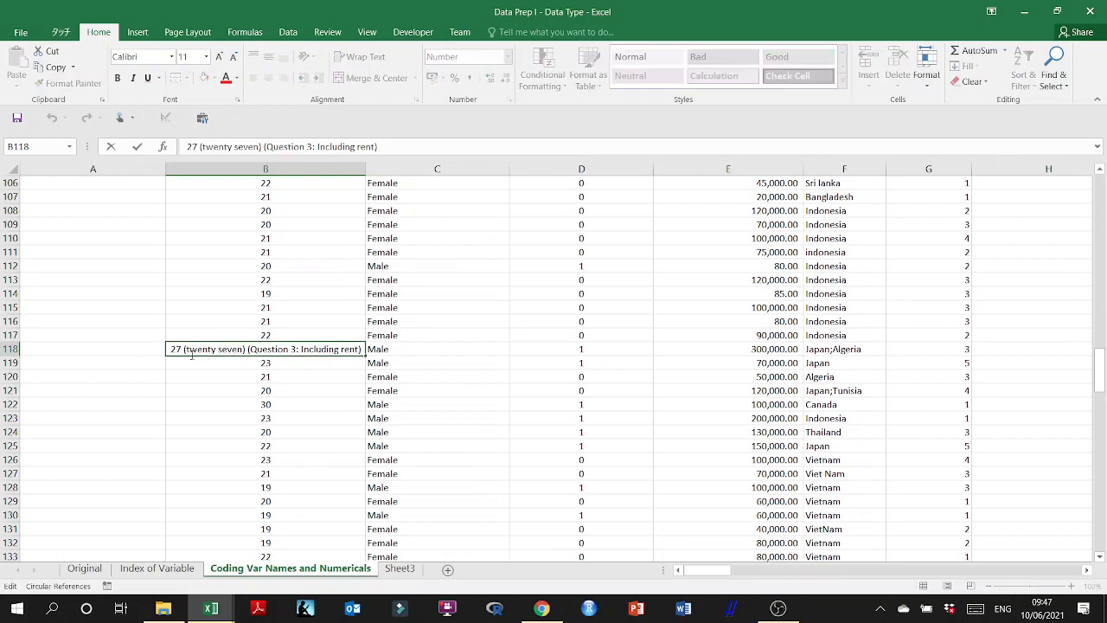
drag(183, 349, 247, 349)
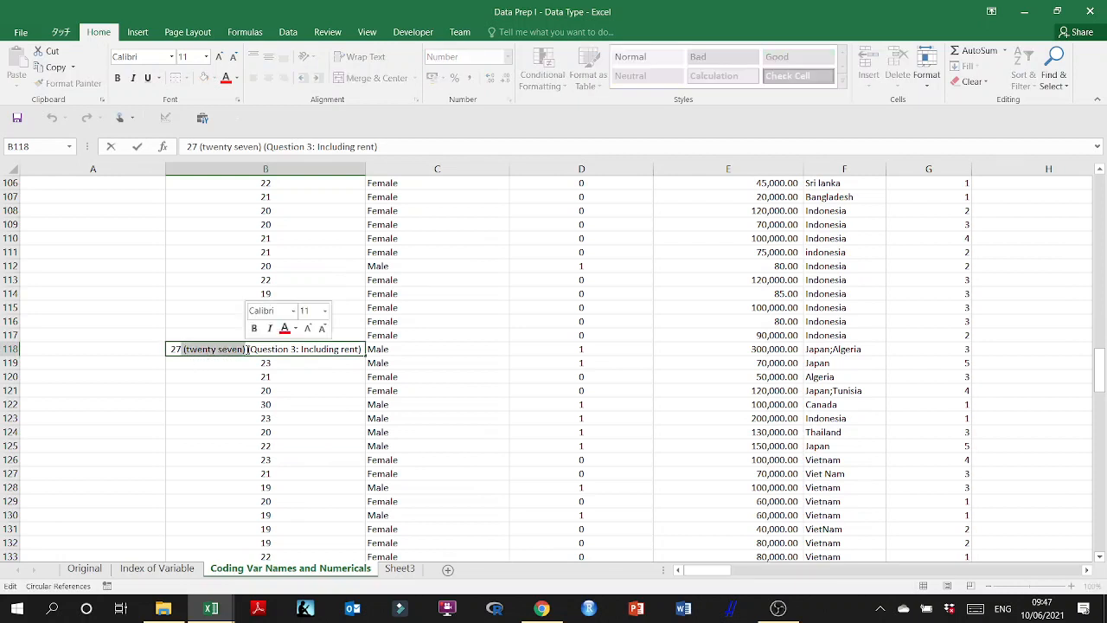
key(Delete)
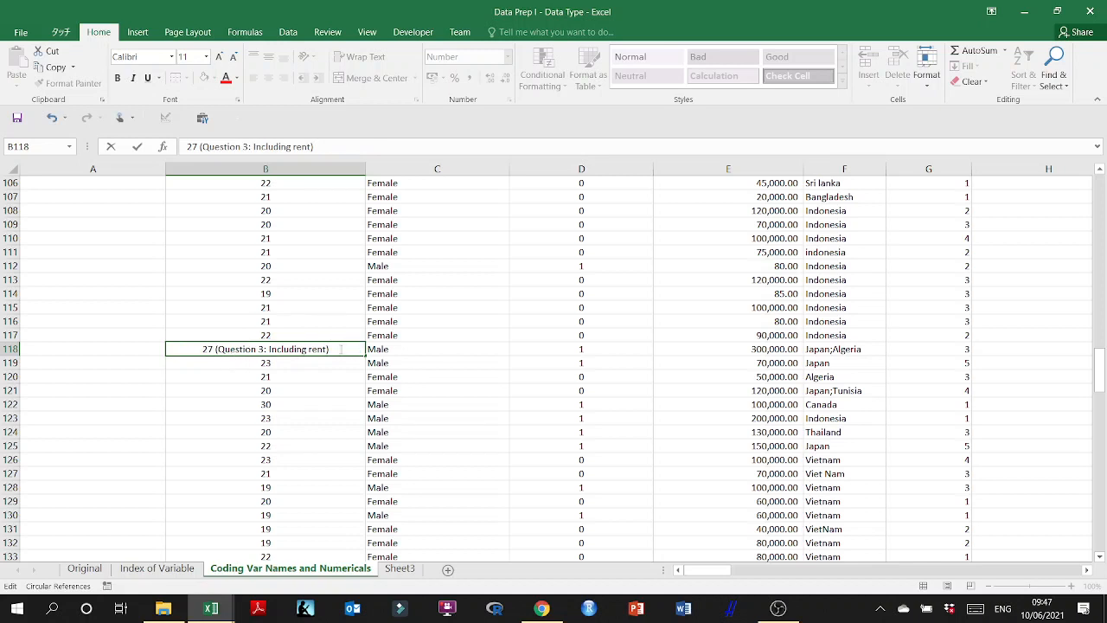
drag(341, 349, 219, 352)
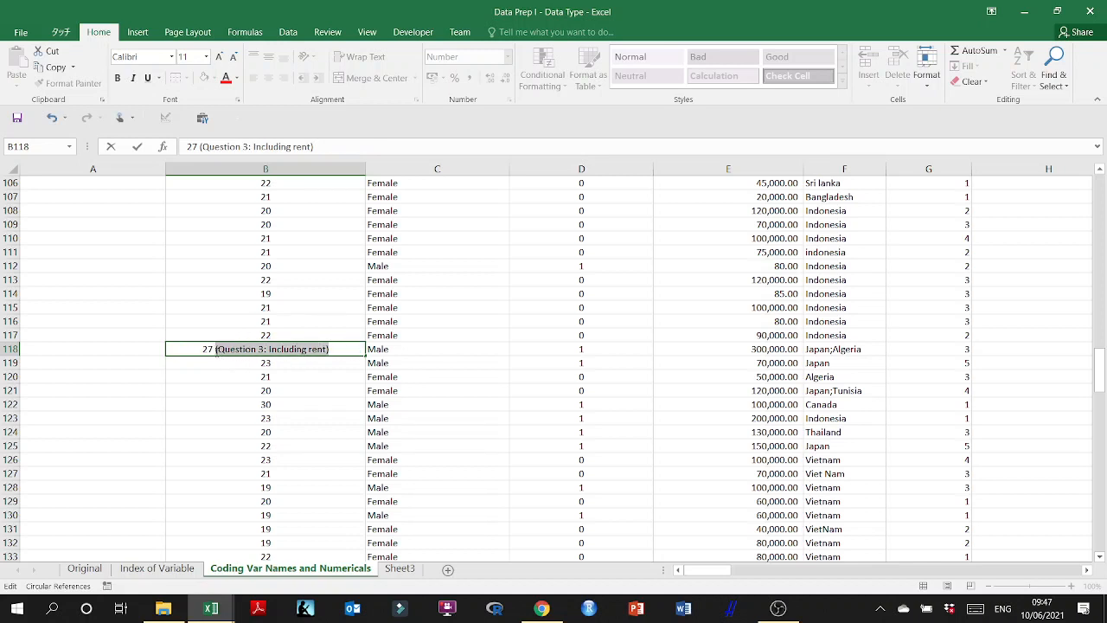
key(Delete)
click(355, 417)
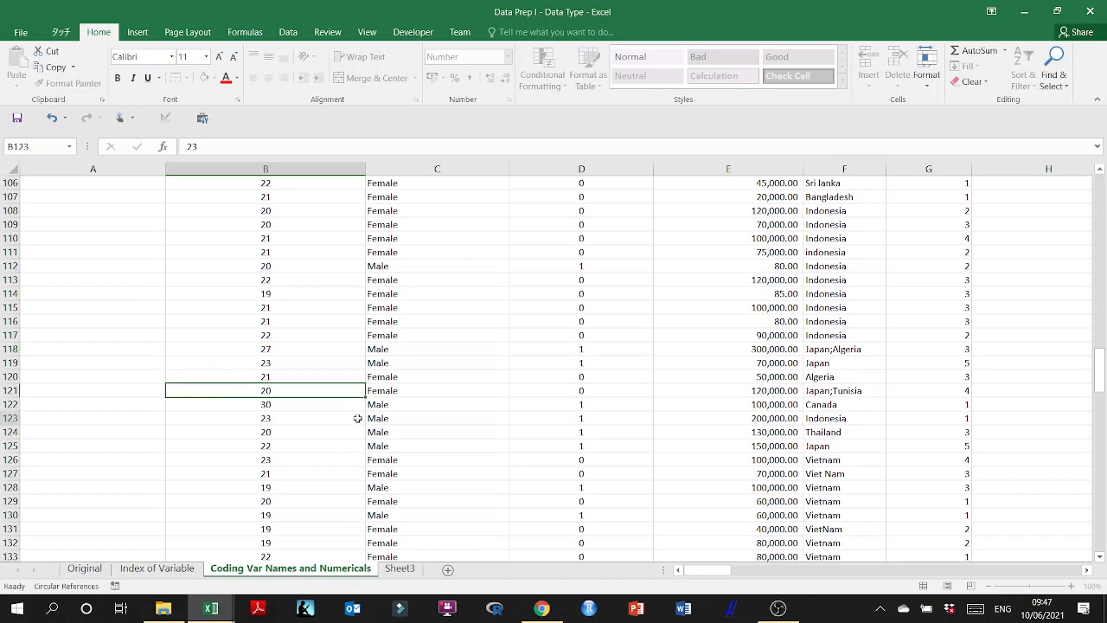
double_click(309, 350)
click(309, 391)
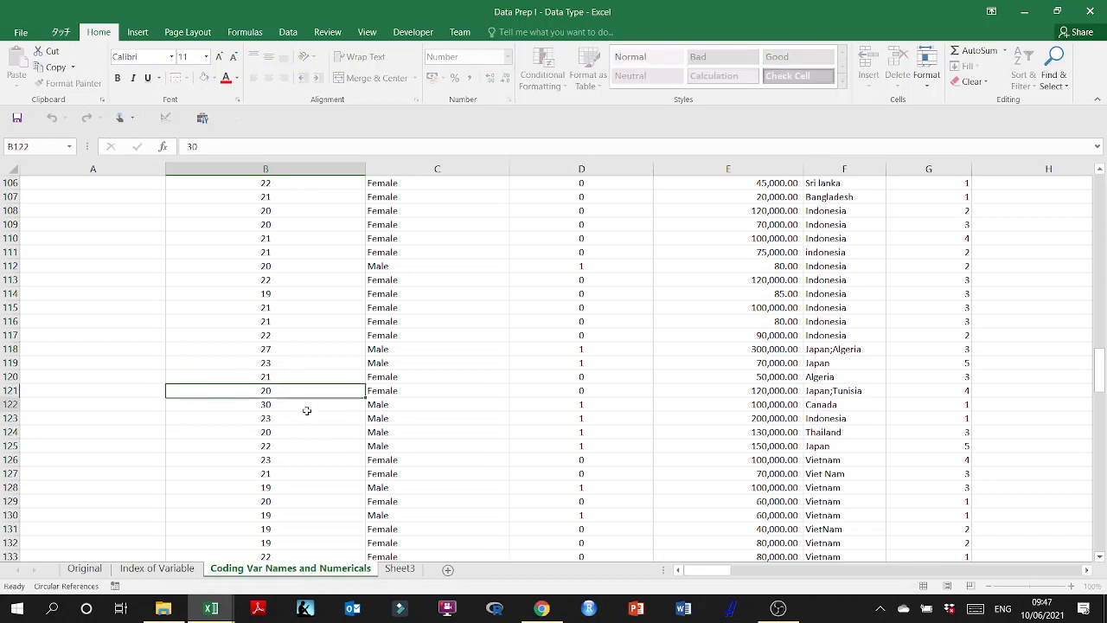
click(309, 406)
- Clear the invalid age entry "hyn" from cell B161 and check the rest of the Dem_Age column
scroll(314, 420, down, 15)
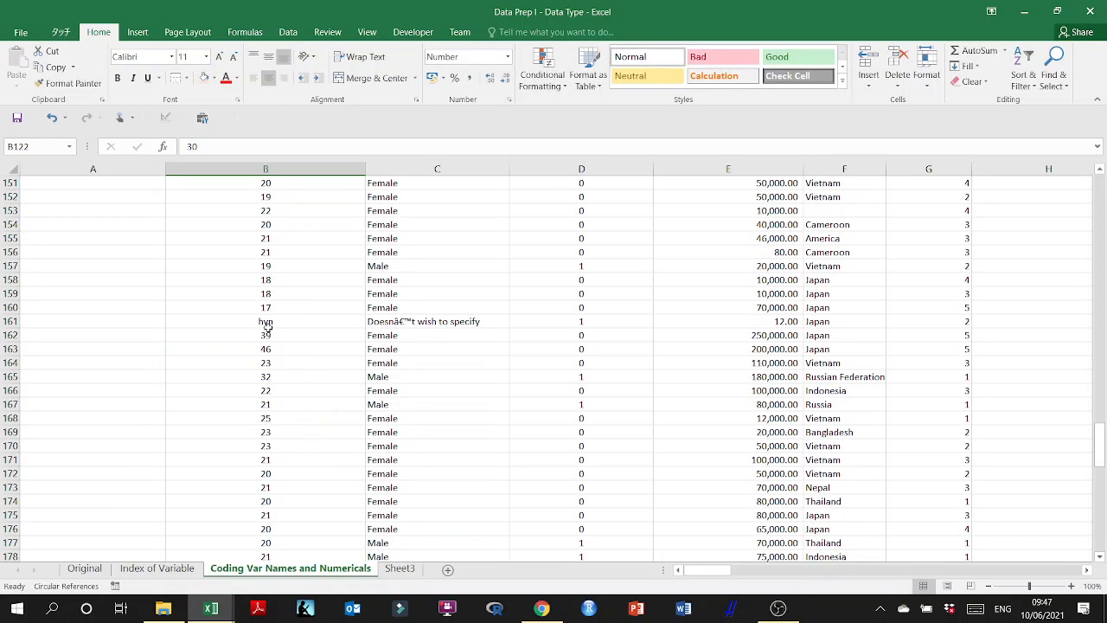
click(267, 323)
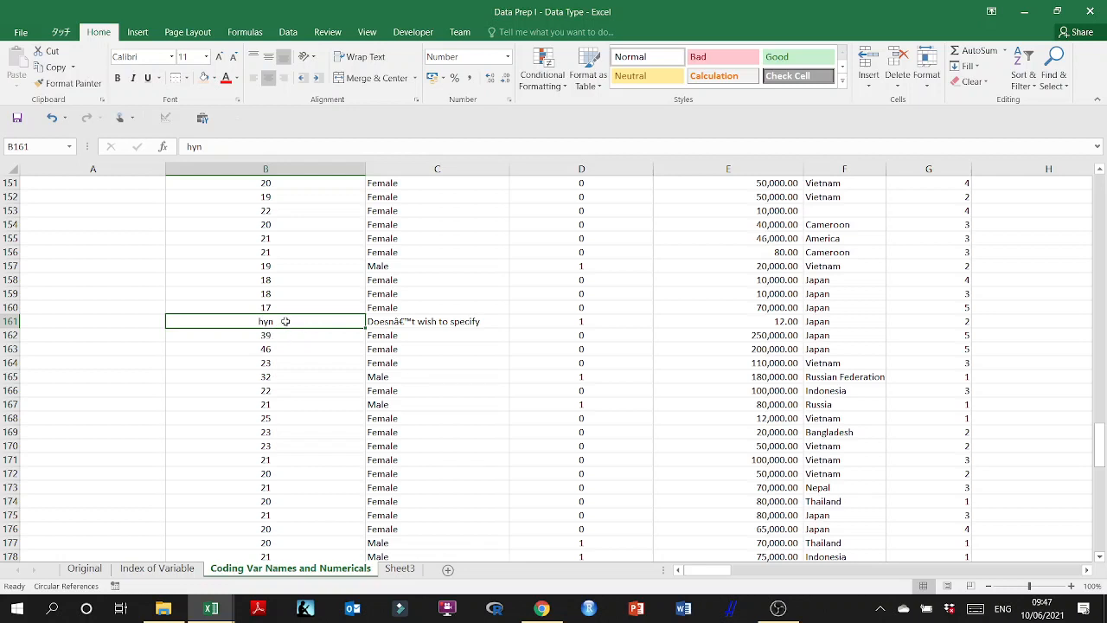
scroll(331, 337, up, 20)
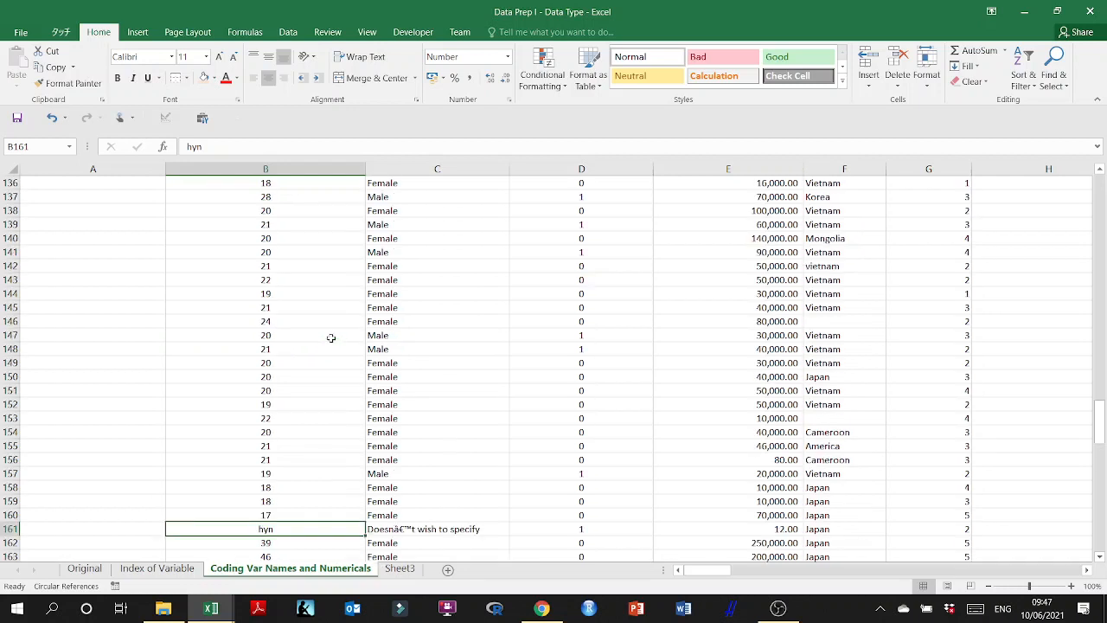
scroll(332, 337, up, 15)
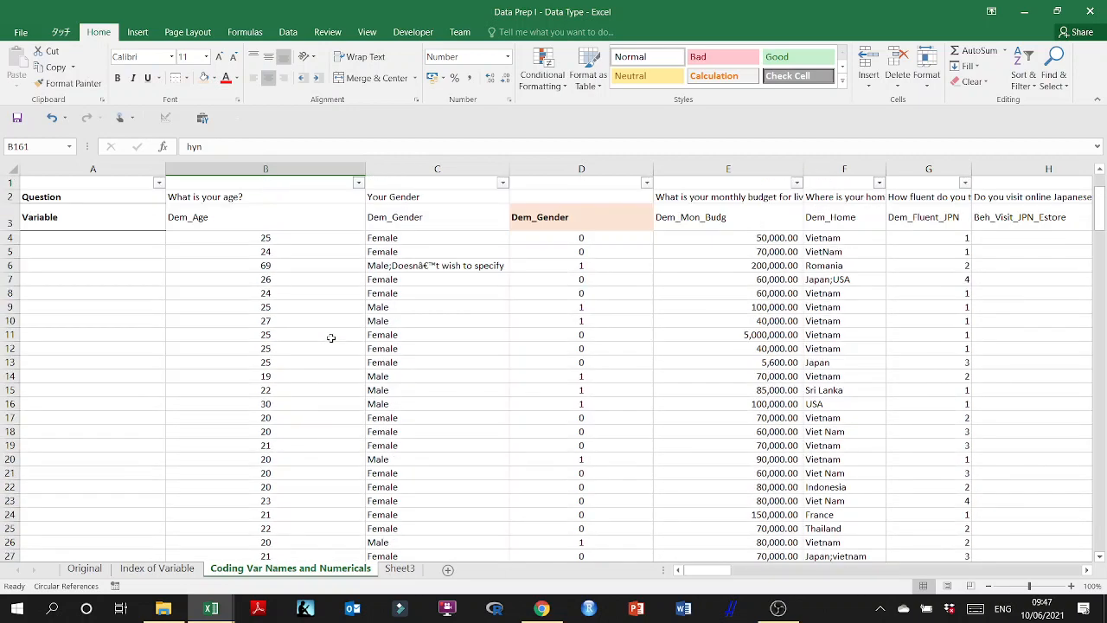
scroll(309, 433, down, 20)
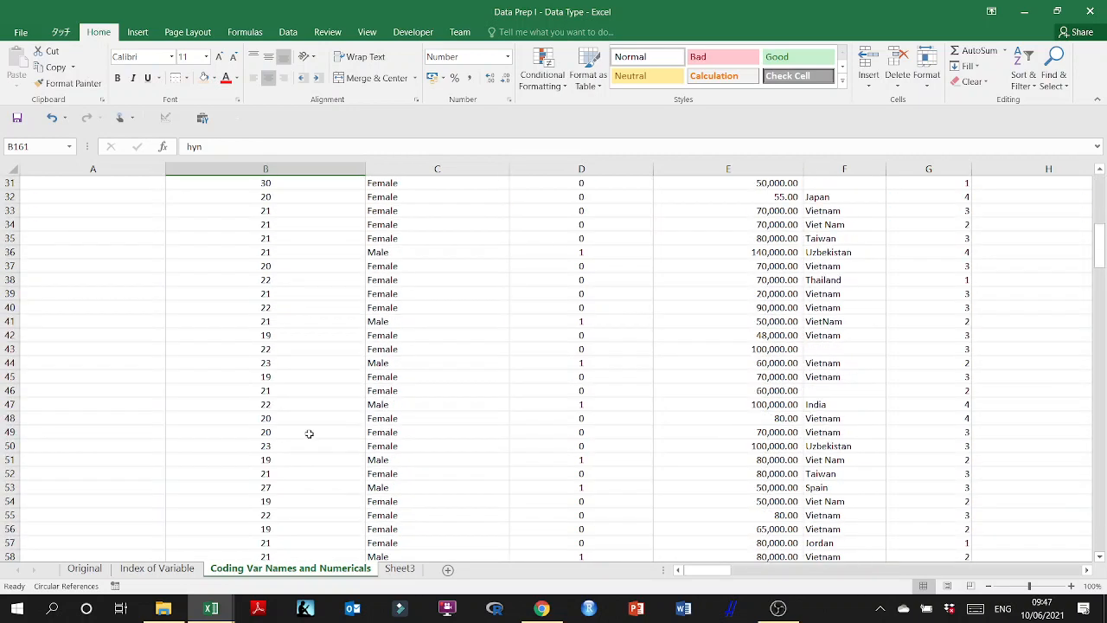
scroll(308, 434, down, 20)
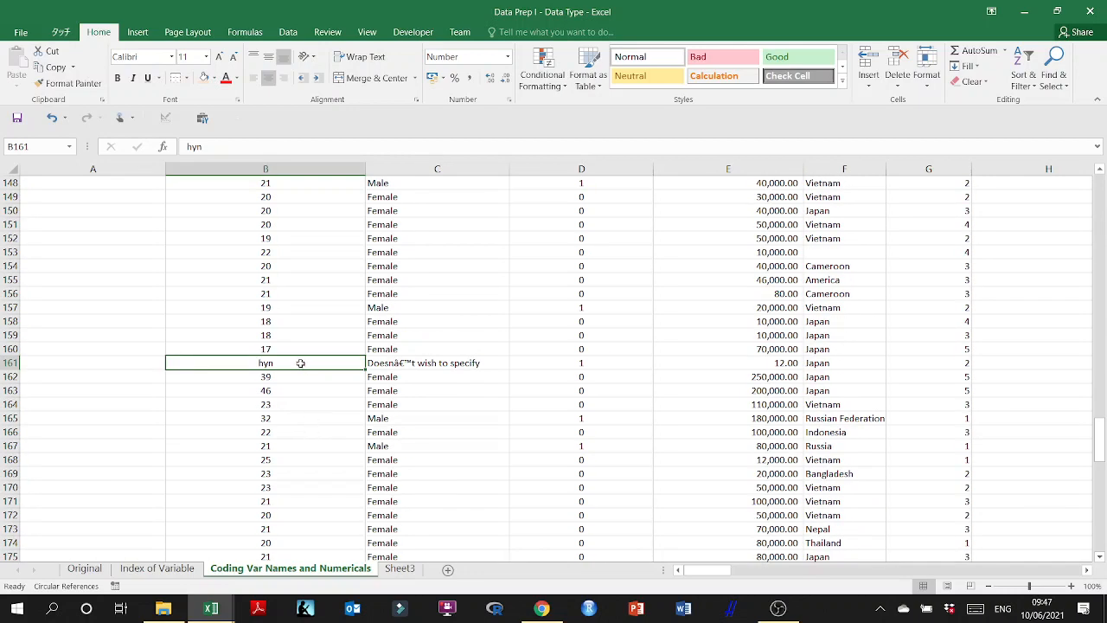
scroll(300, 363, down, 2)
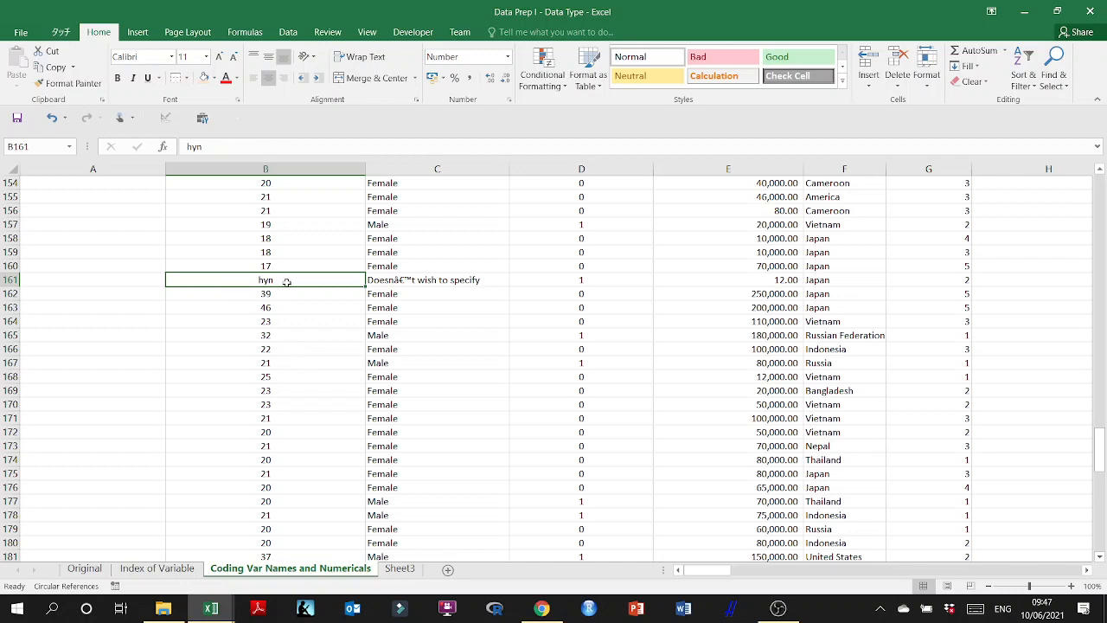
scroll(289, 299, down, 13)
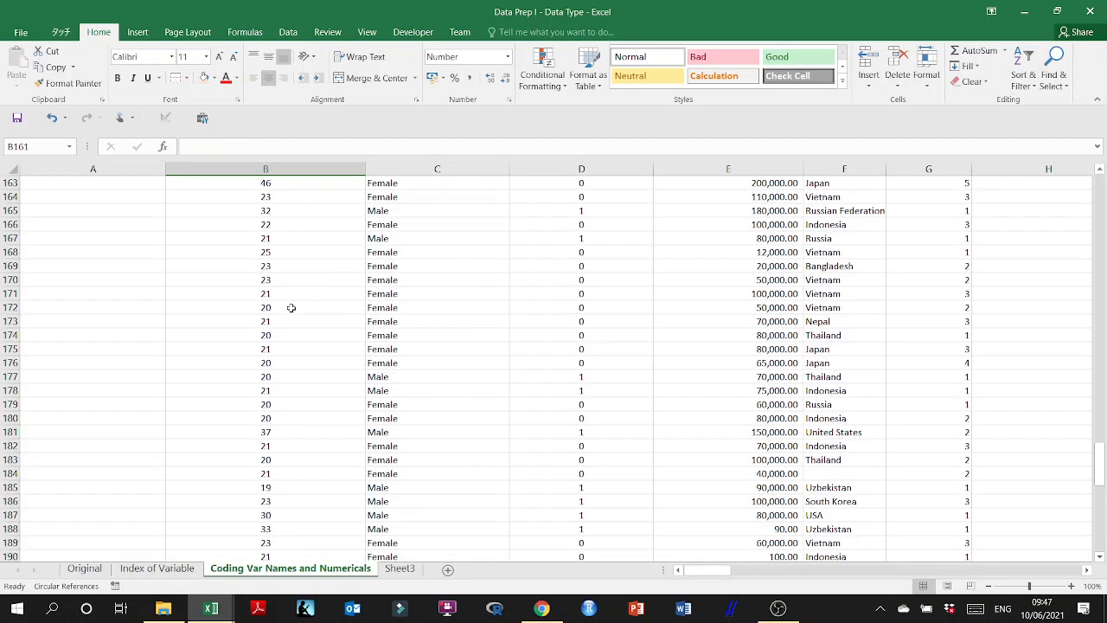
scroll(295, 319, down, 5)
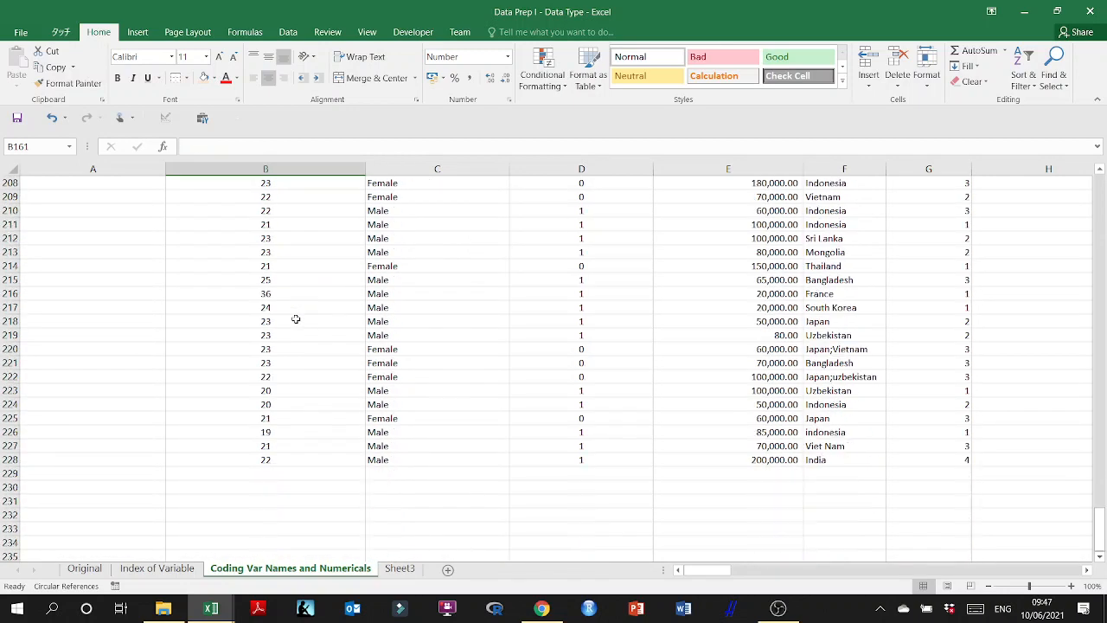
scroll(321, 412, up, 11)
scroll(321, 414, up, 9)
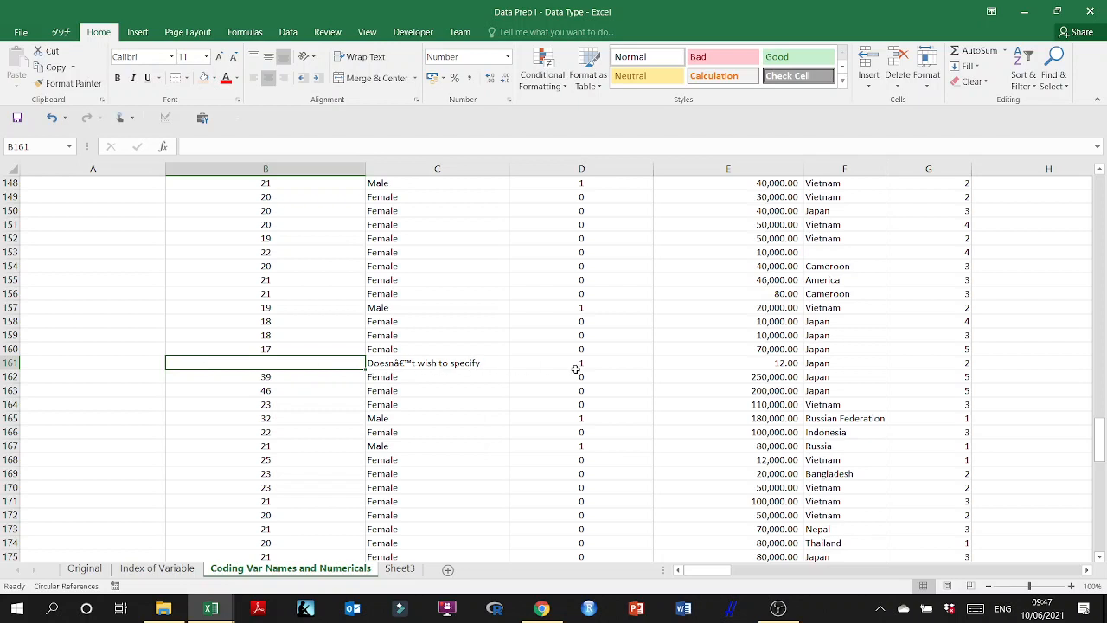
- Clear the text gender answer in cell C161 and inspect the coded gender formula in D161
click(480, 364)
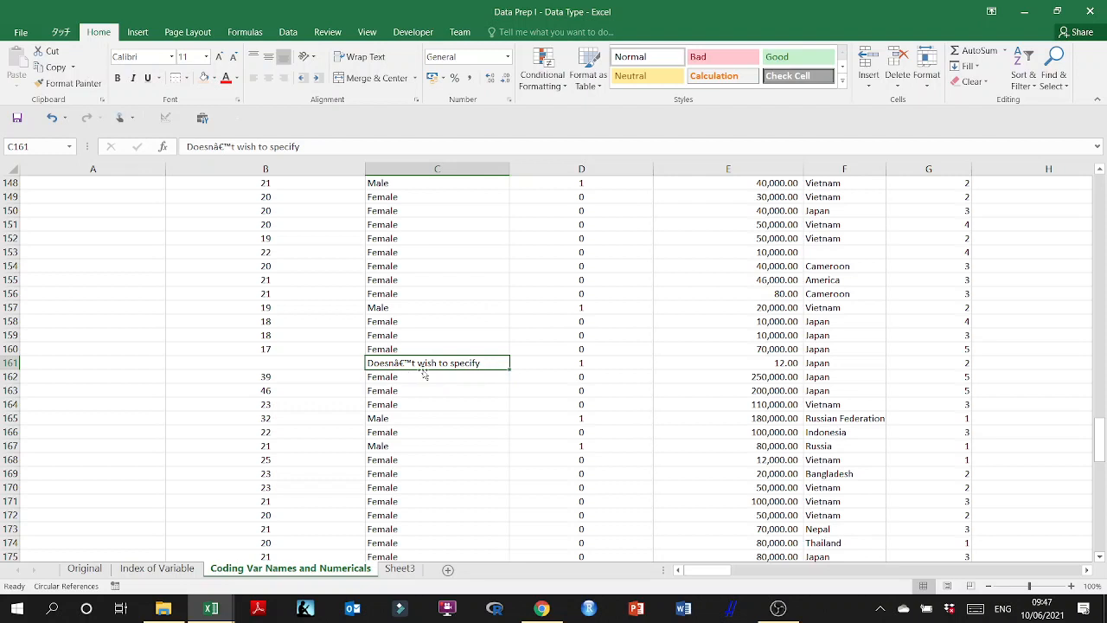
key(Delete)
click(563, 363)
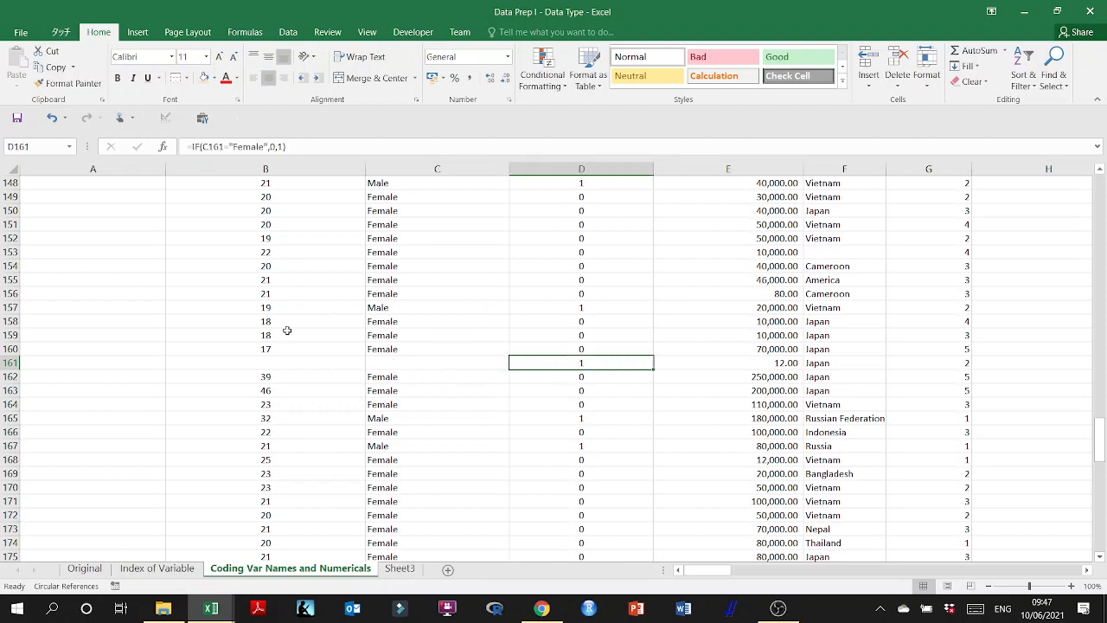
- Switch to the Google Forms response summary and examine the chart of answers to the age question, then return to the Excel workbook
click(285, 359)
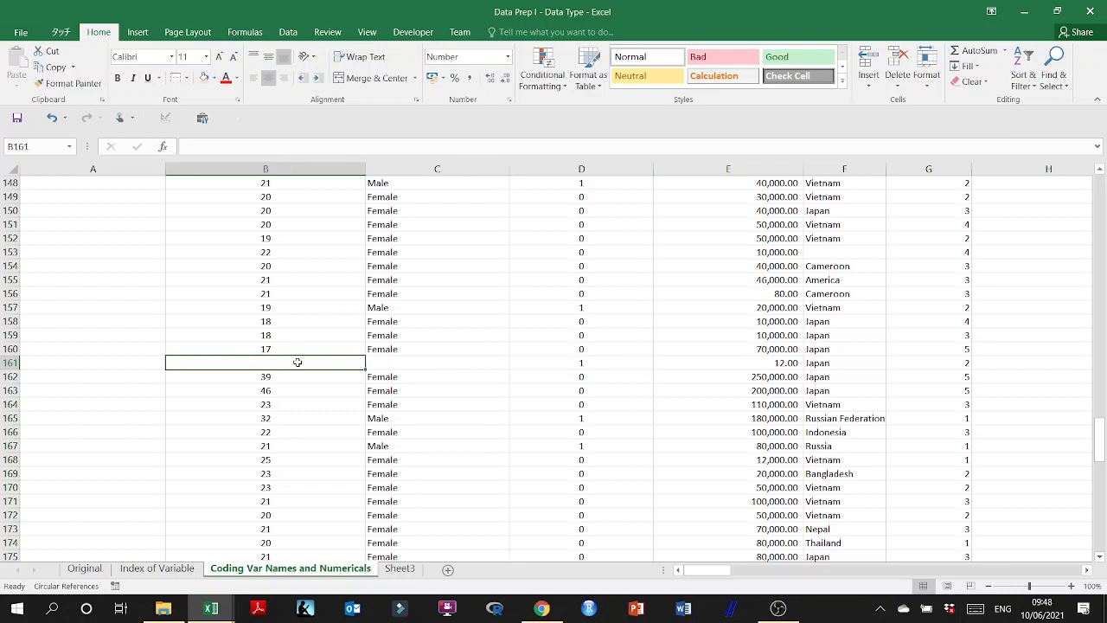
scroll(293, 370, up, 3)
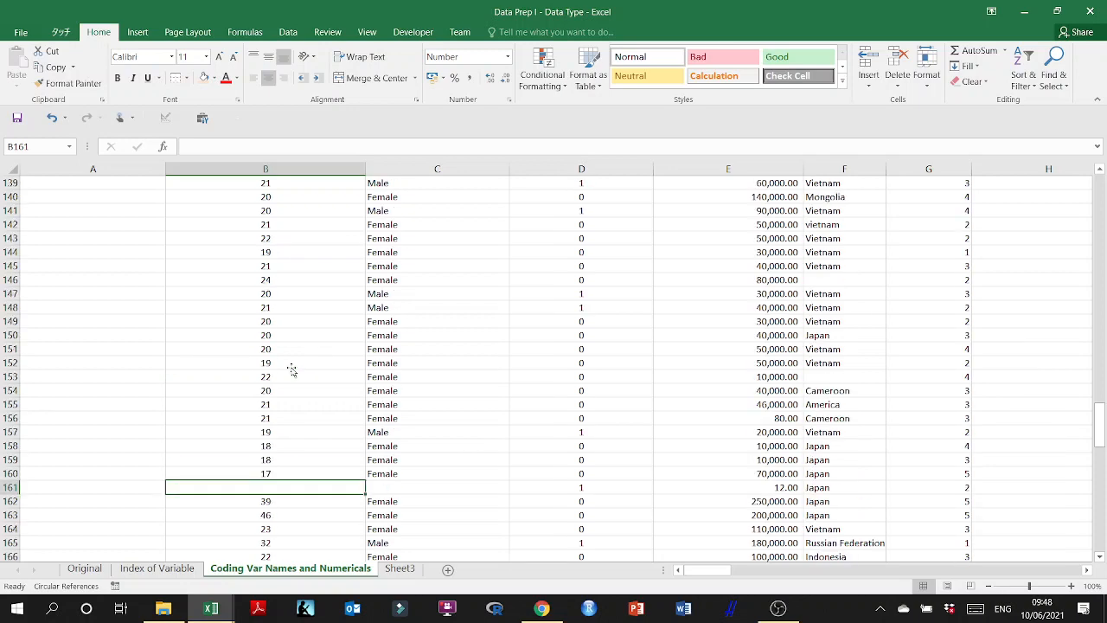
click(542, 608)
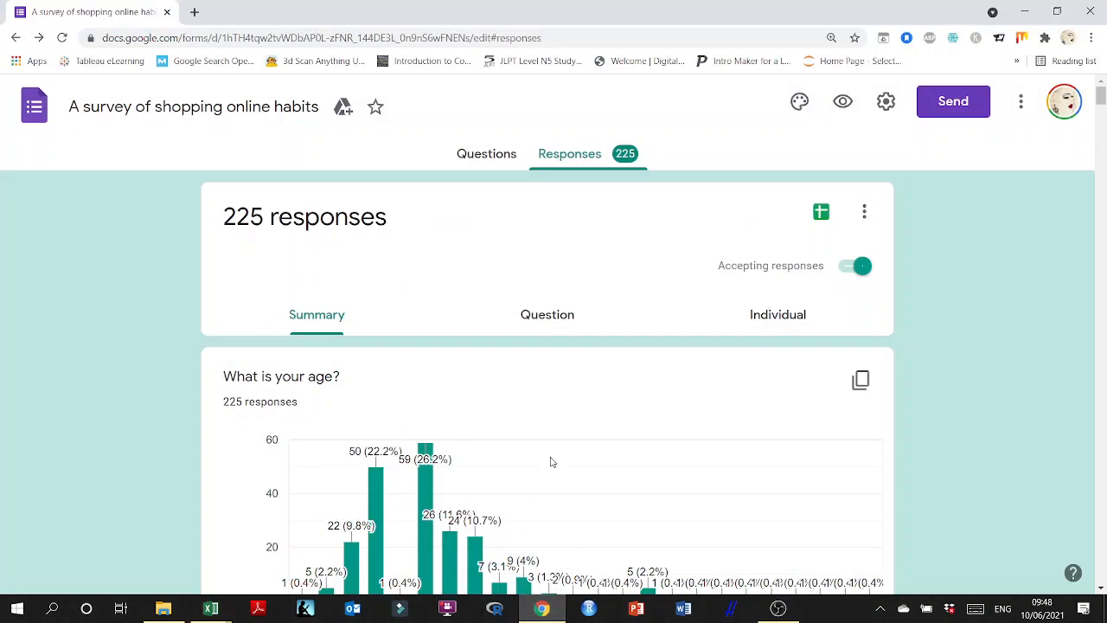
scroll(550, 460, down, 2)
scroll(551, 461, down, 1)
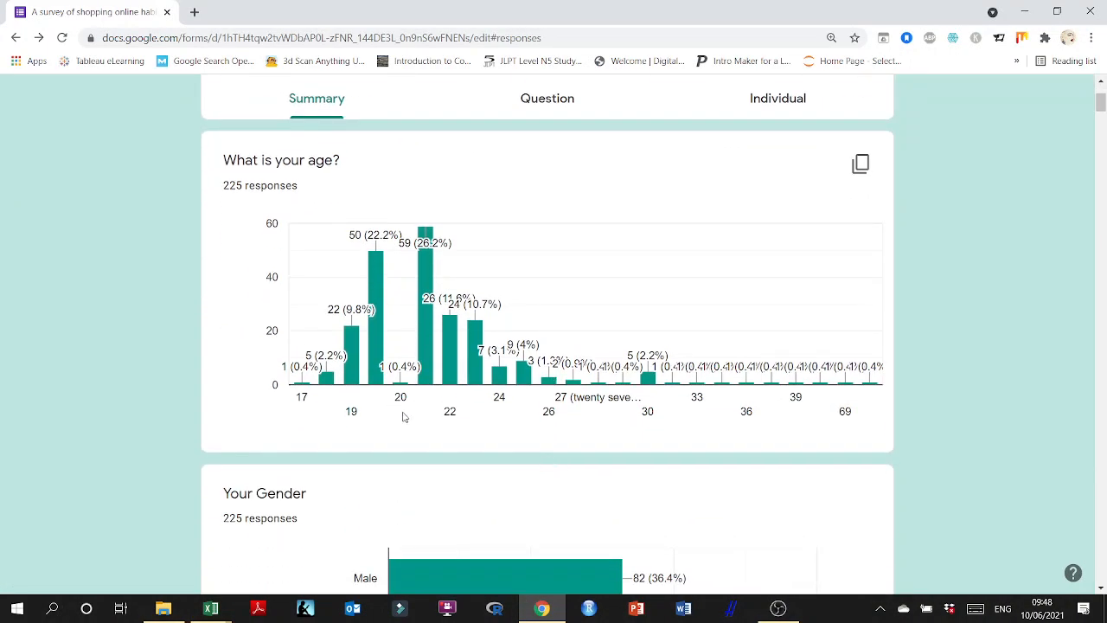
mouse_move(427, 268)
mouse_move(376, 262)
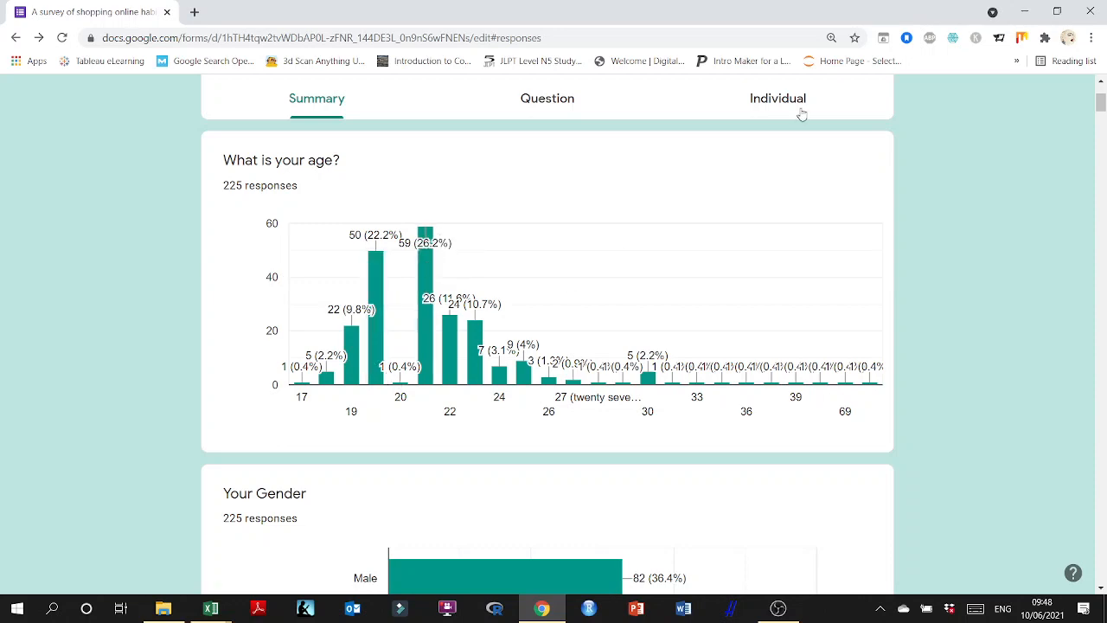
click(1024, 12)
- Undo the clearing of the gender answer in C161 and of the age entry in B161
scroll(280, 435, down, 2)
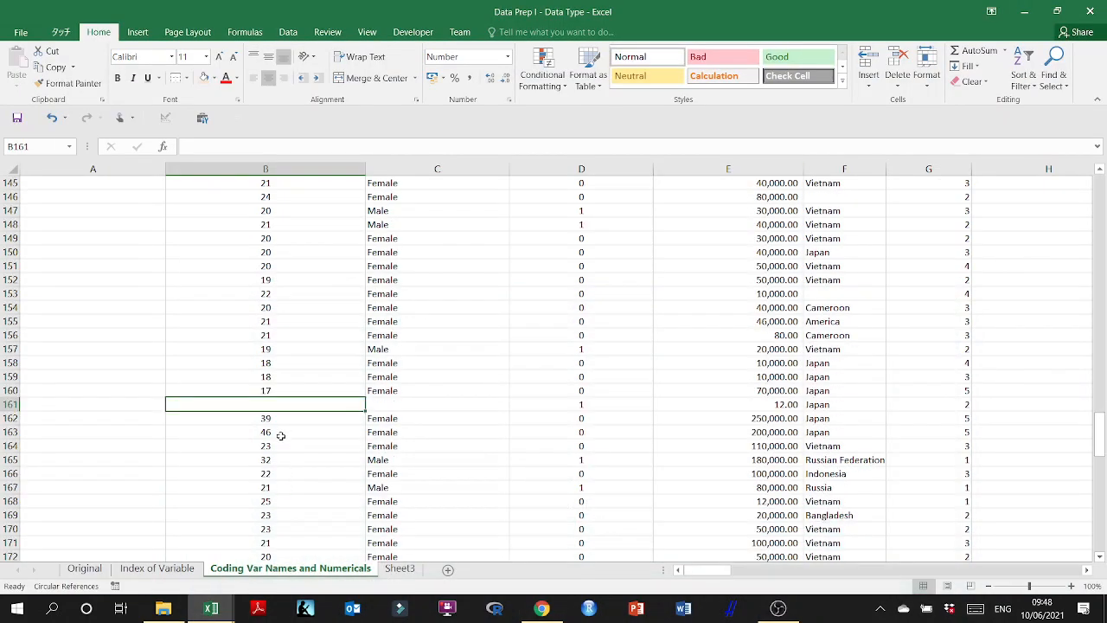
scroll(294, 407, up, 10)
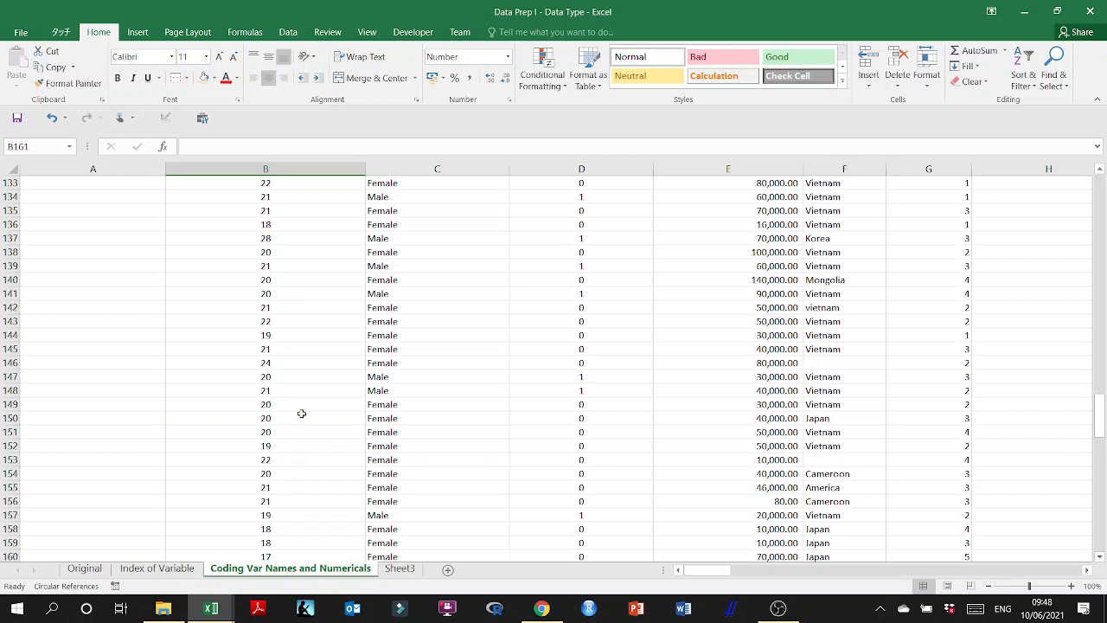
scroll(301, 413, up, 20)
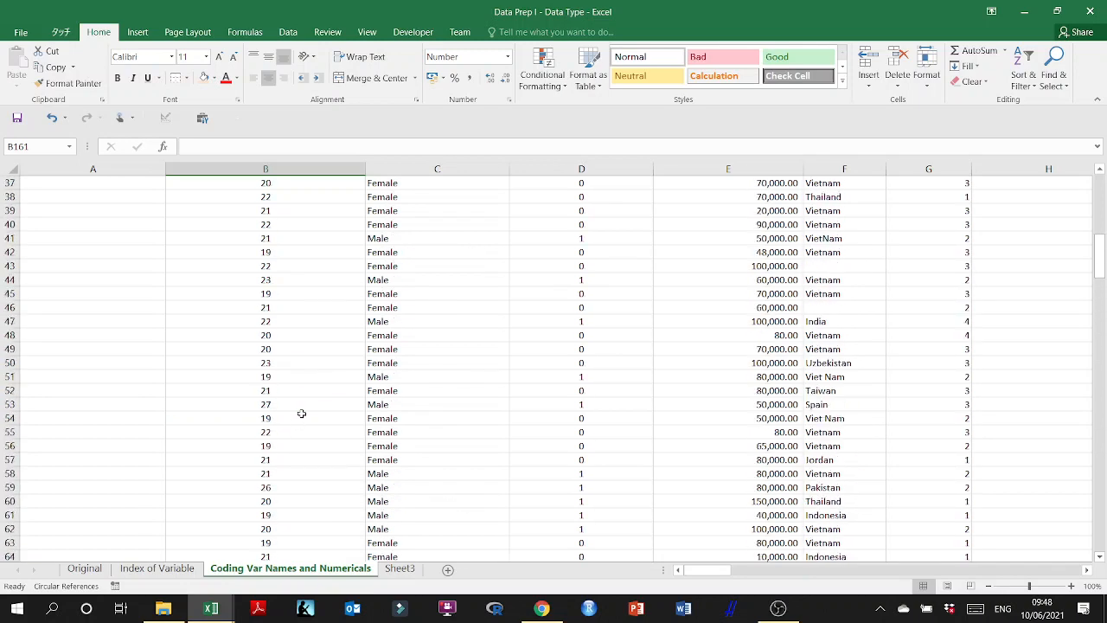
scroll(301, 413, up, 2)
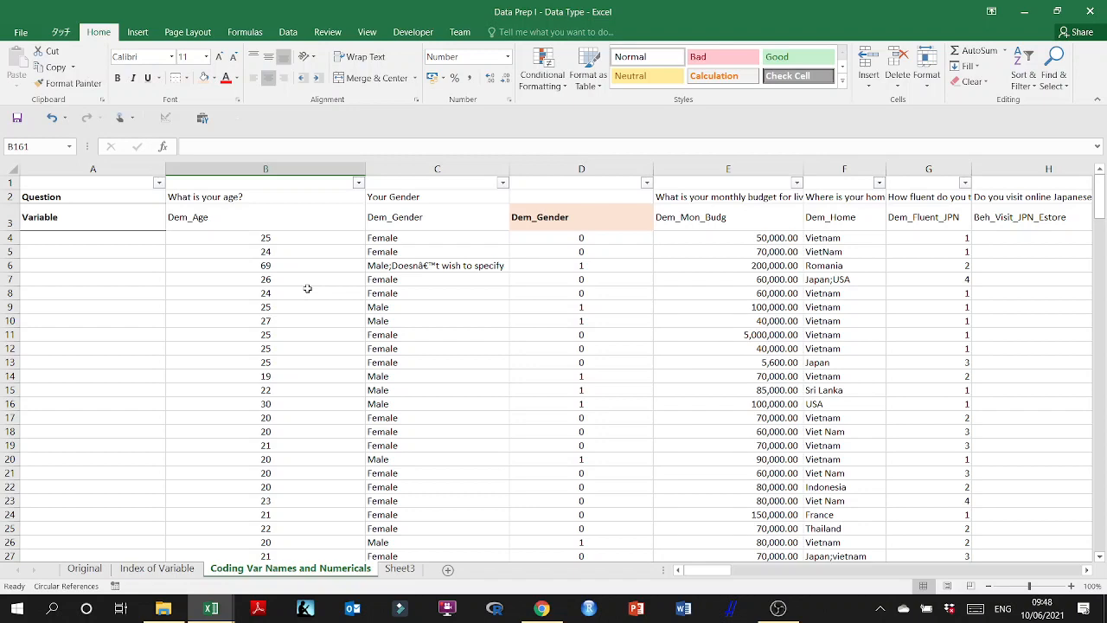
scroll(307, 289, down, 5)
scroll(307, 288, up, 5)
scroll(307, 288, down, 6)
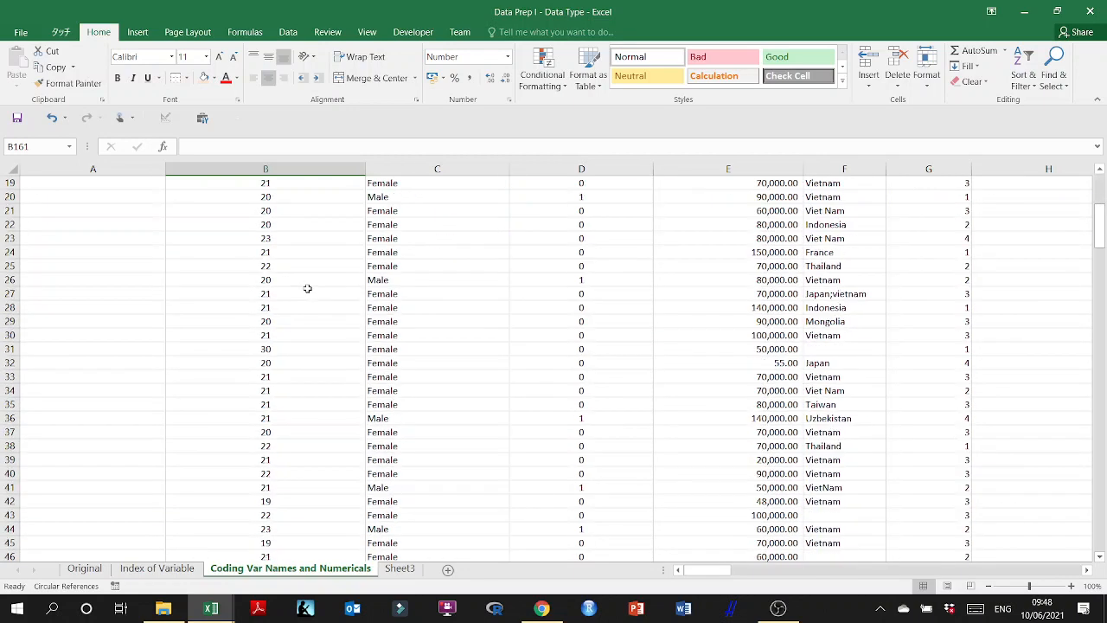
scroll(307, 288, down, 7)
key(ctrl+z)
scroll(307, 288, down, 5)
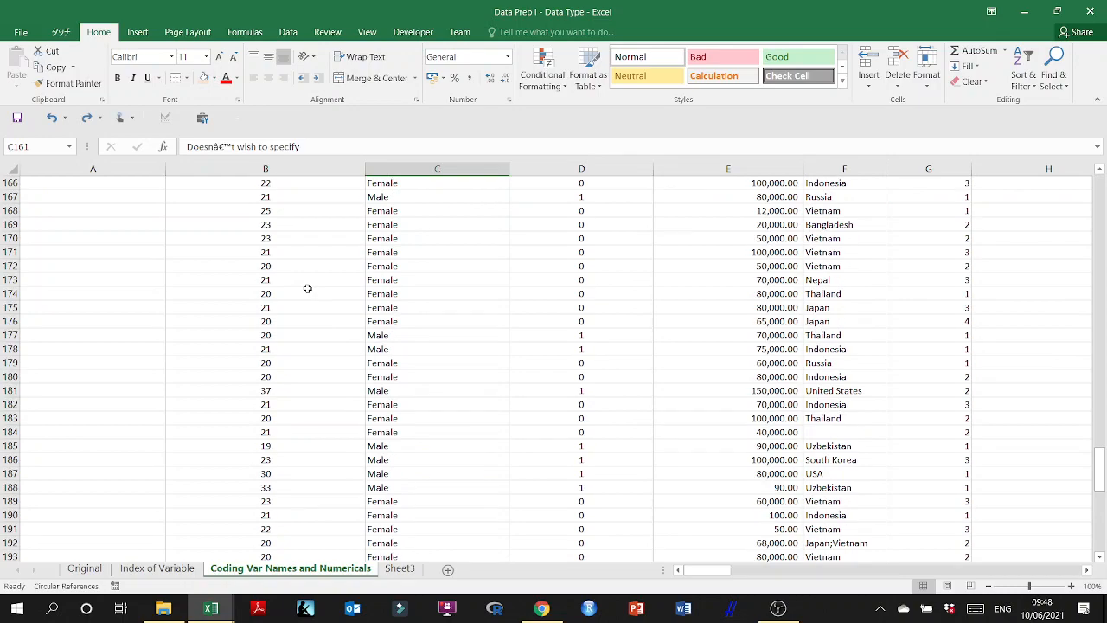
scroll(307, 288, up, 3)
key(ctrl+z)
scroll(314, 287, down, 17)
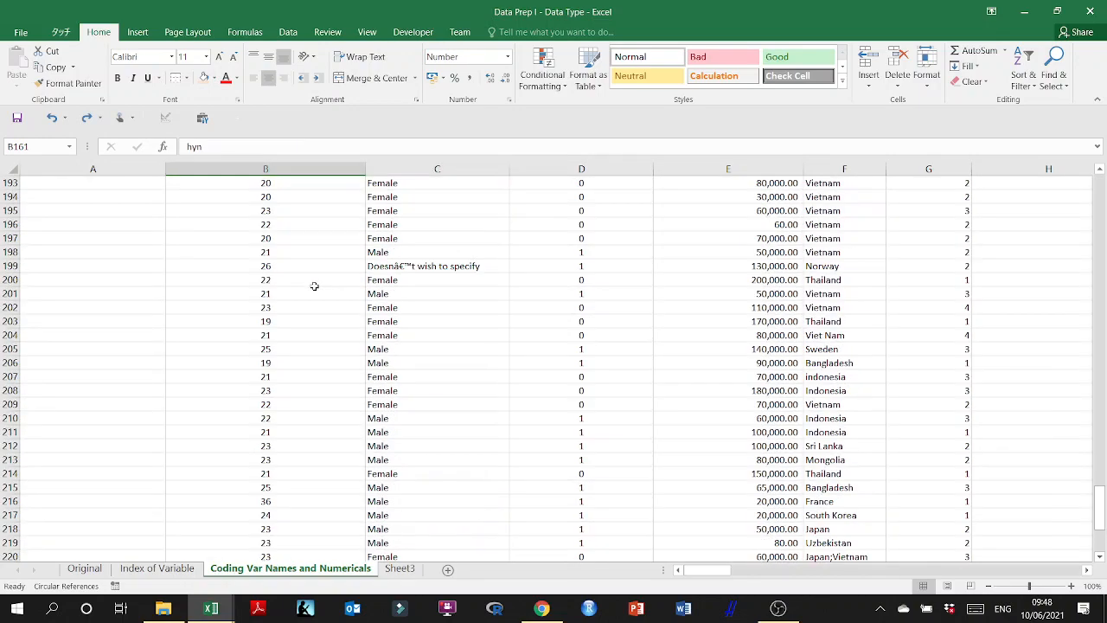
scroll(318, 282, up, 20)
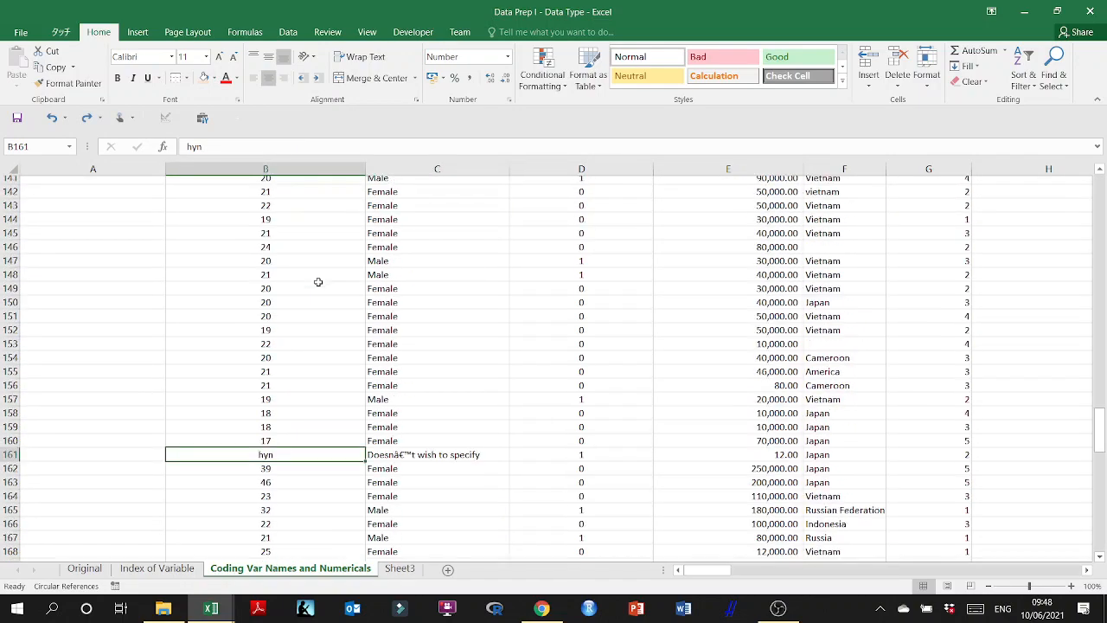
scroll(319, 282, up, 20)
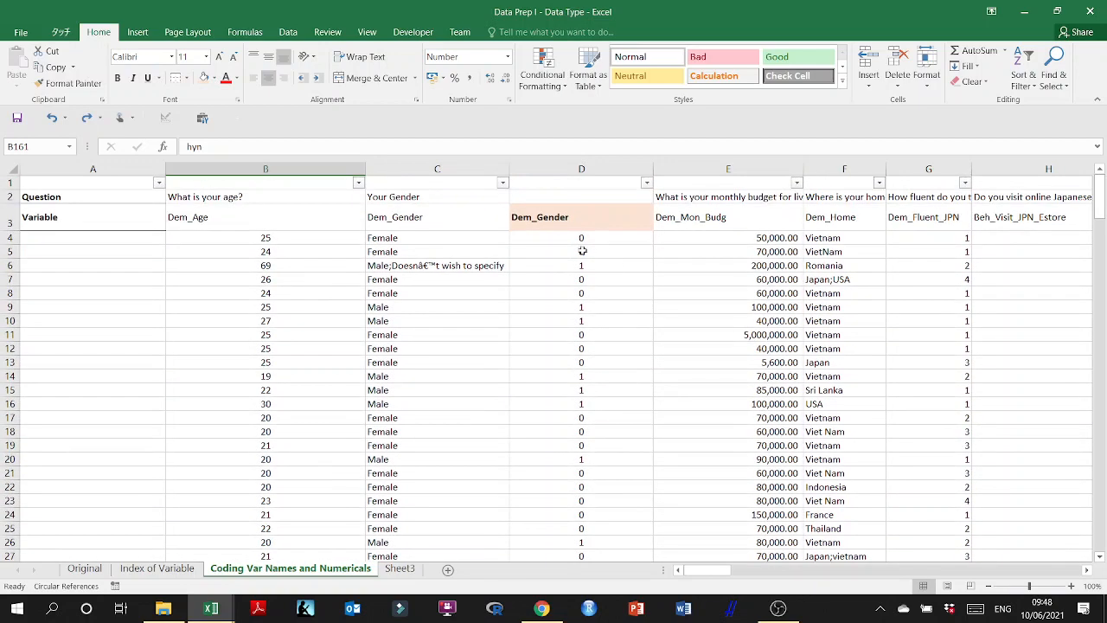
click(263, 198)
click(259, 218)
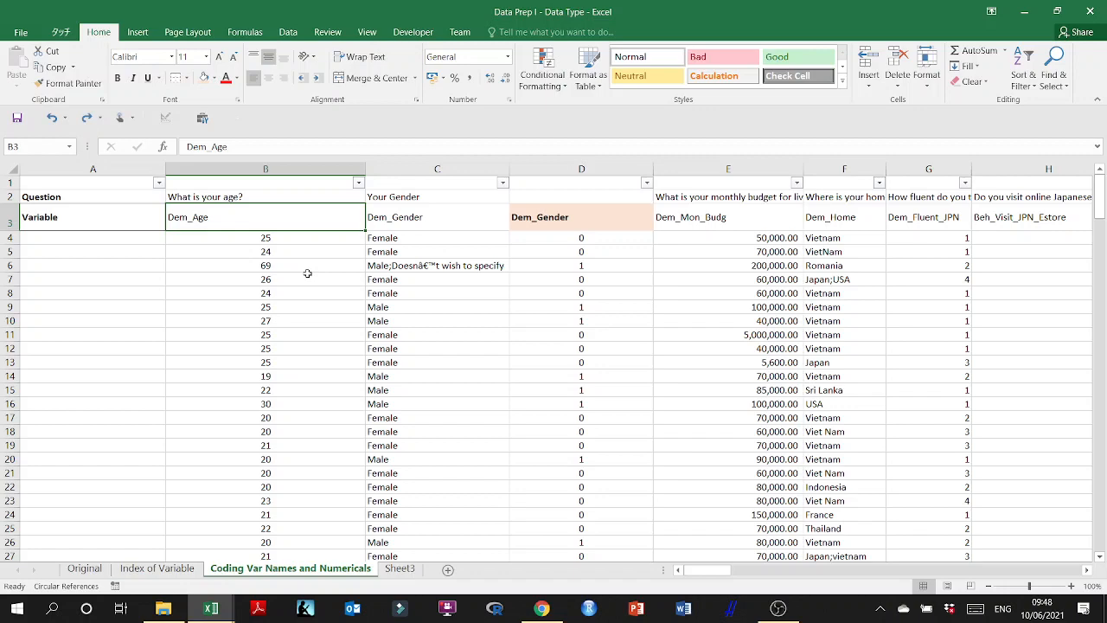
key(ctrl+shift+Down)
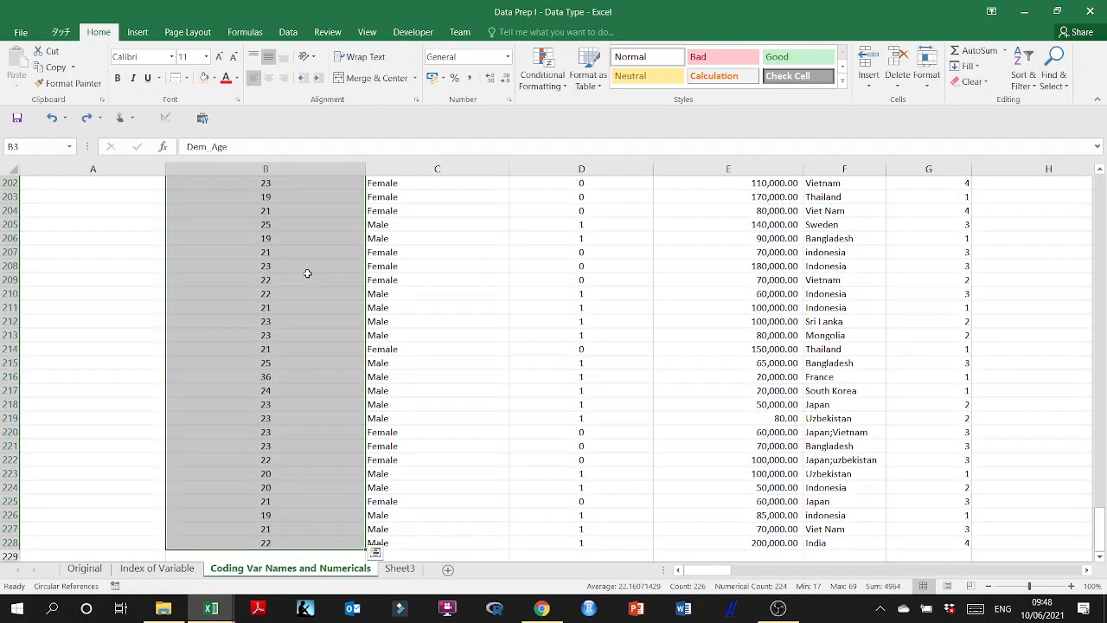
scroll(307, 273, up, 20)
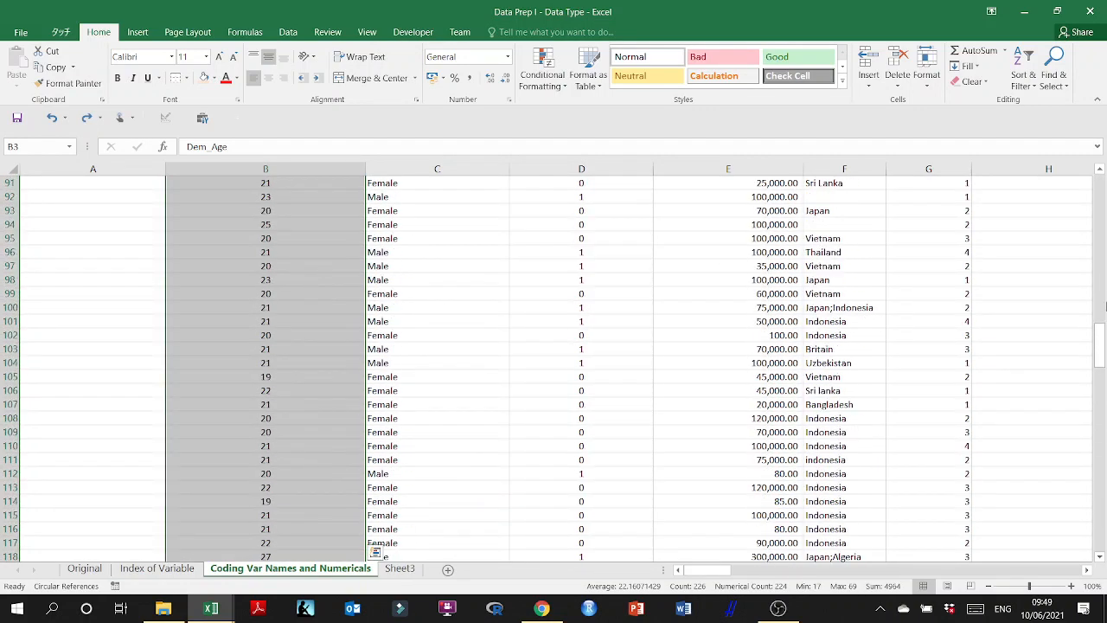
drag(1101, 356, 1101, 199)
click(299, 292)
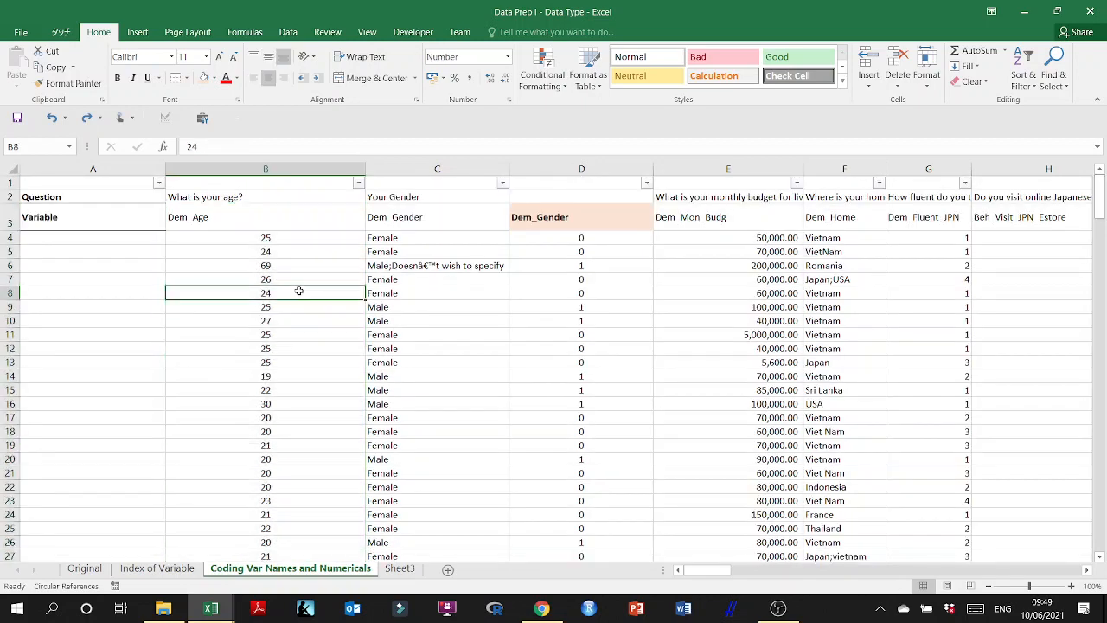
- Copy the Dem_Age column from its variable name in B3 through row 228 and paste it into Sheet3 starting at B1
click(271, 217)
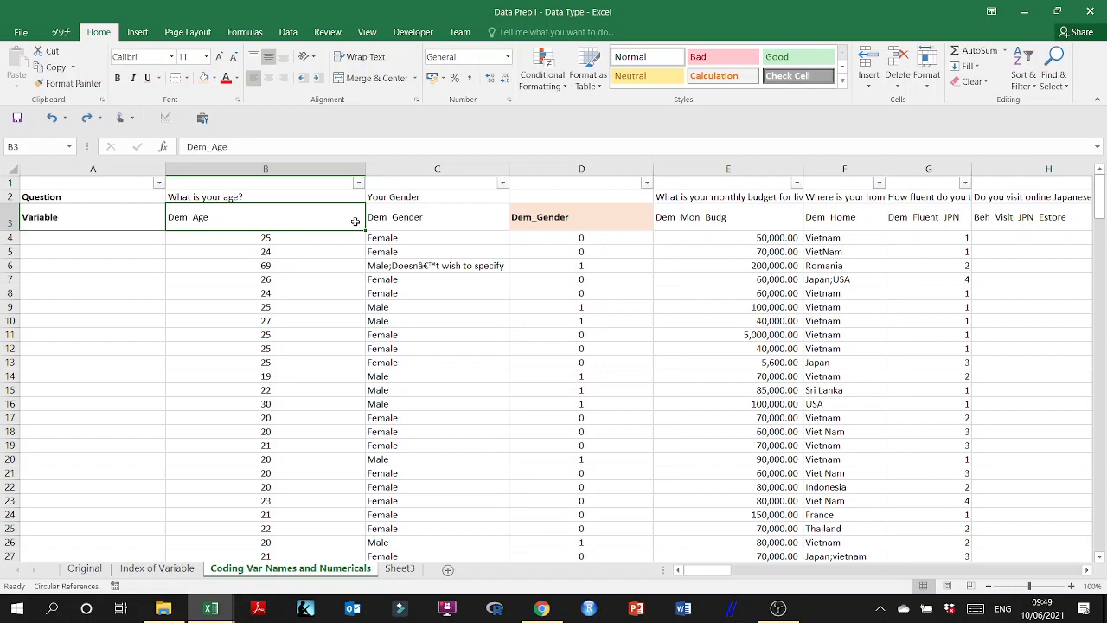
key(ctrl+shift+Down)
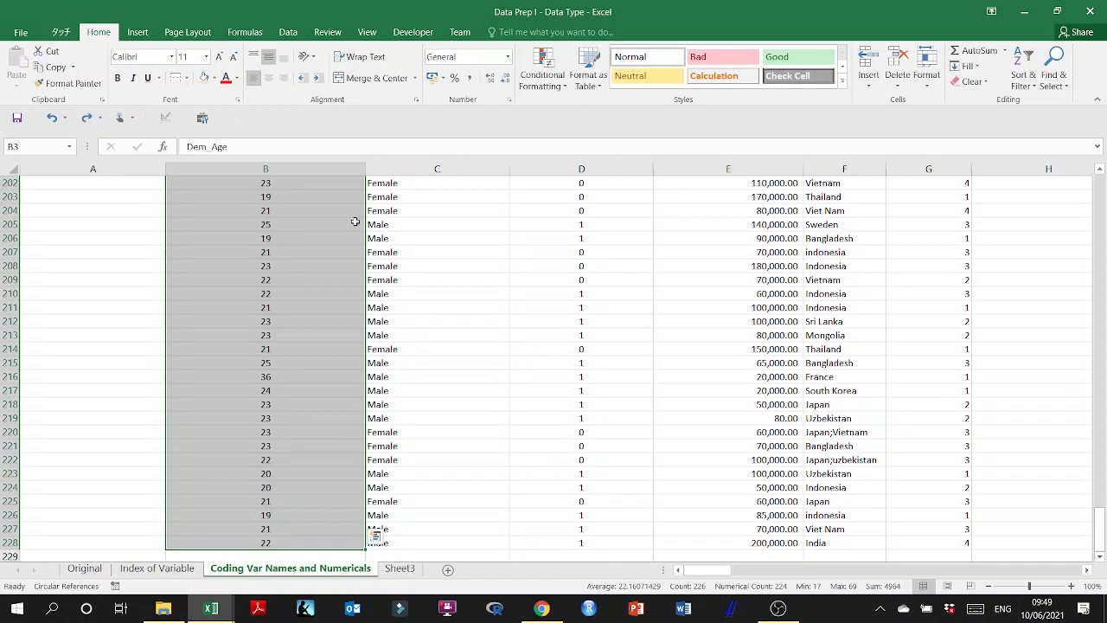
scroll(354, 221, down, 2)
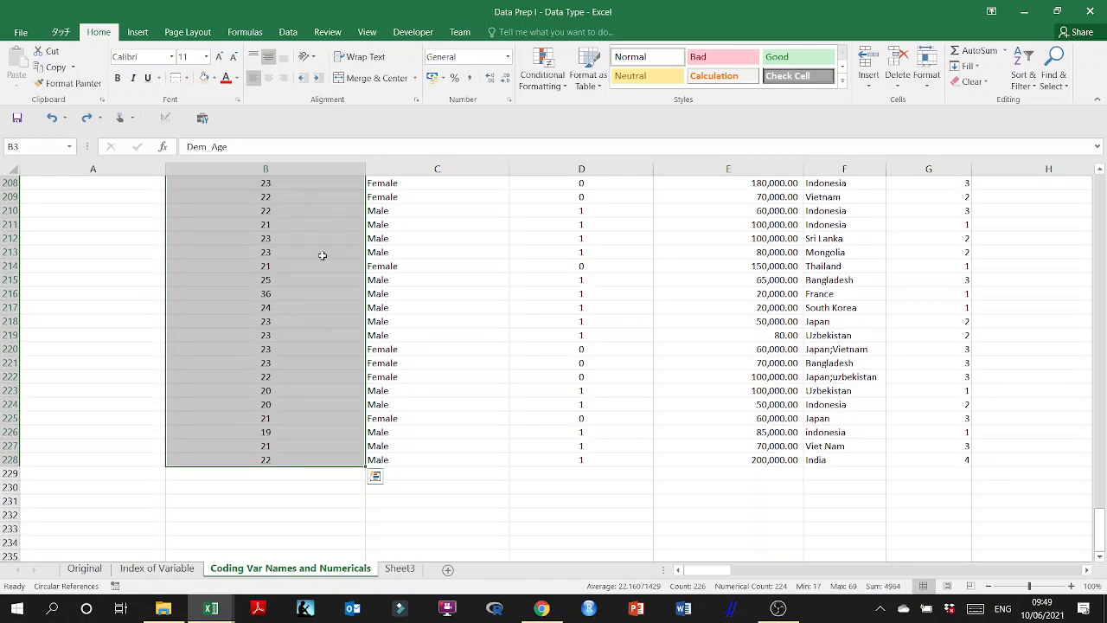
key(ctrl+c)
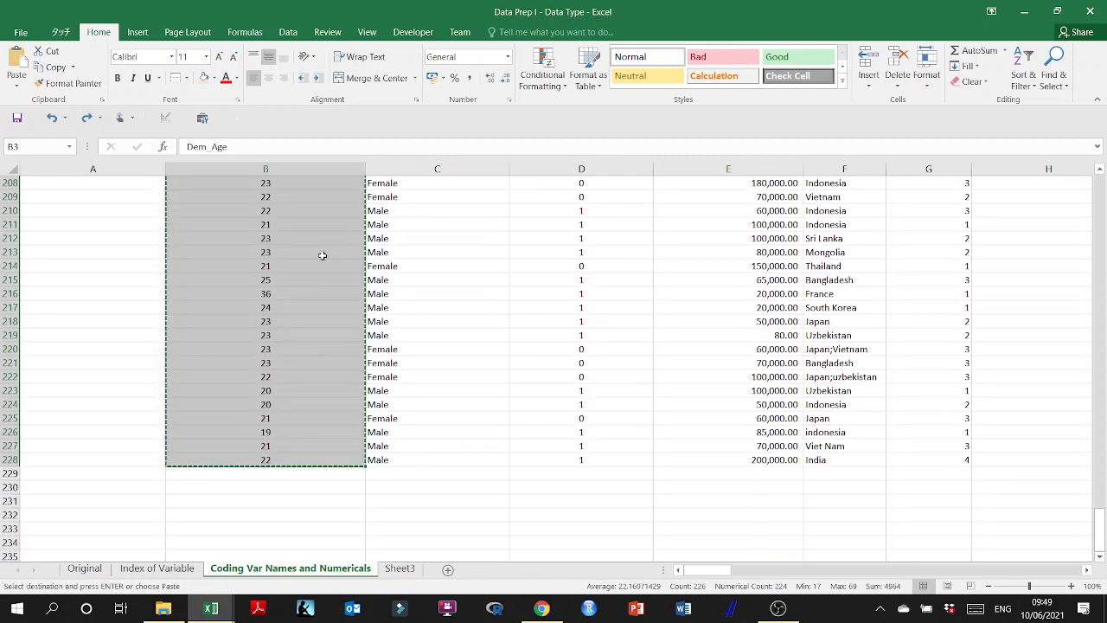
right_click(322, 255)
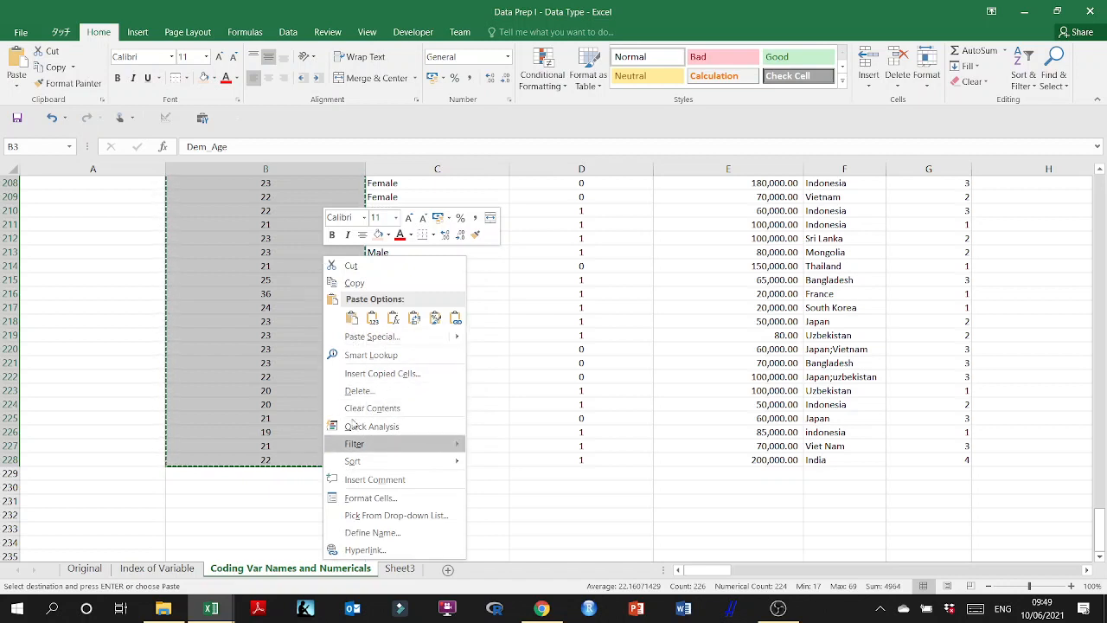
click(397, 575)
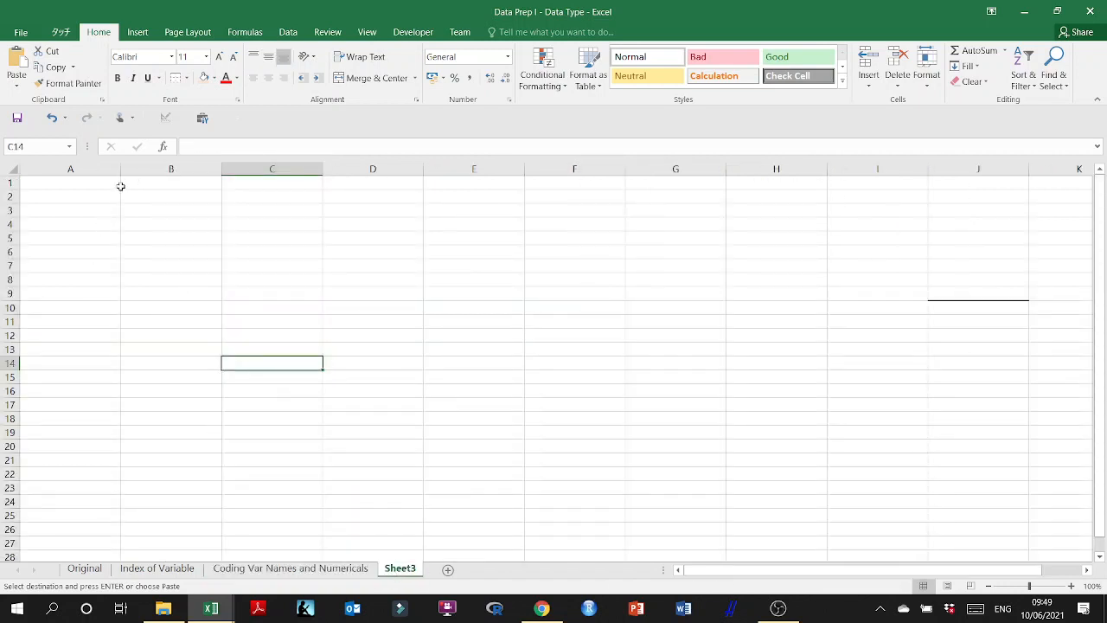
click(143, 186)
key(ctrl+v)
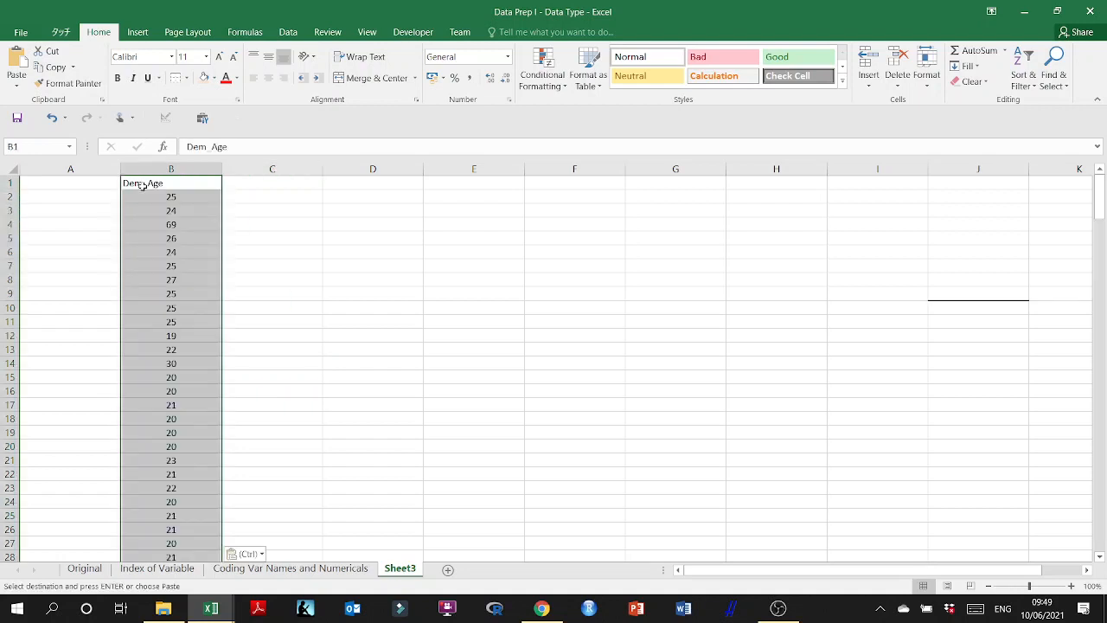
- Start numbering the respondents beside the ages on Sheet3 by entering 1, 2 and 3 in cells A2 to A4
click(91, 182)
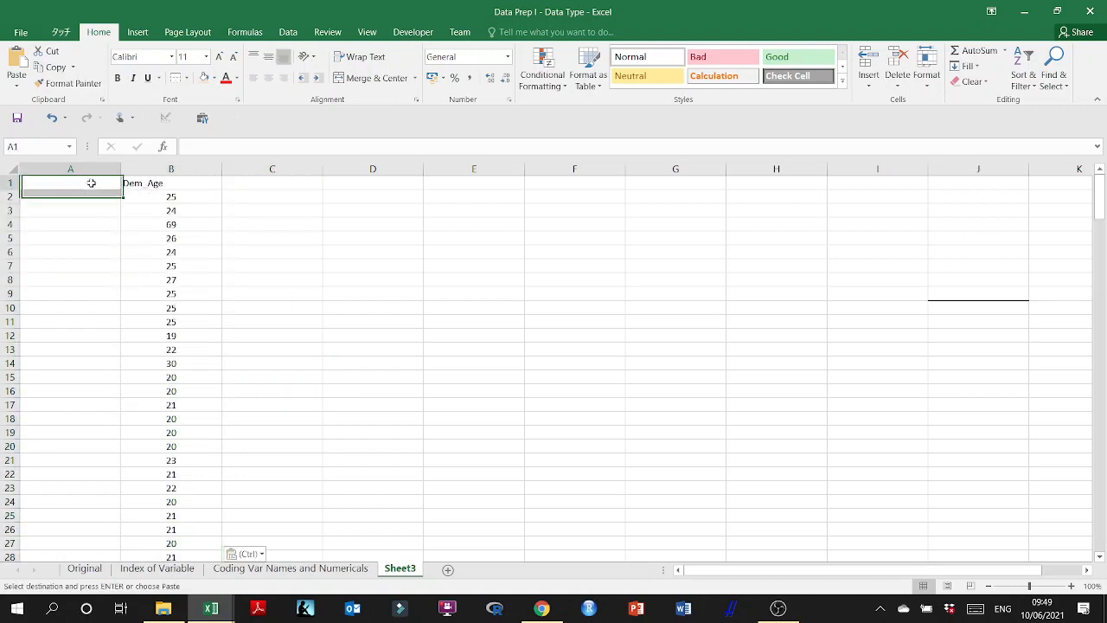
click(96, 200)
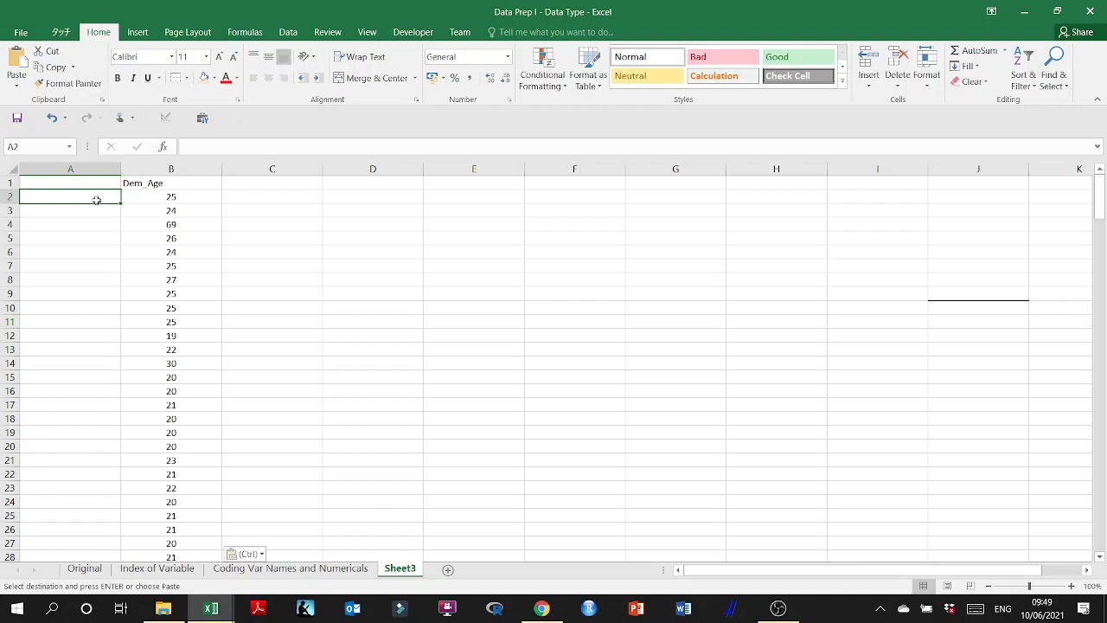
text(1)
key(Return)
text(2)
key(Return)
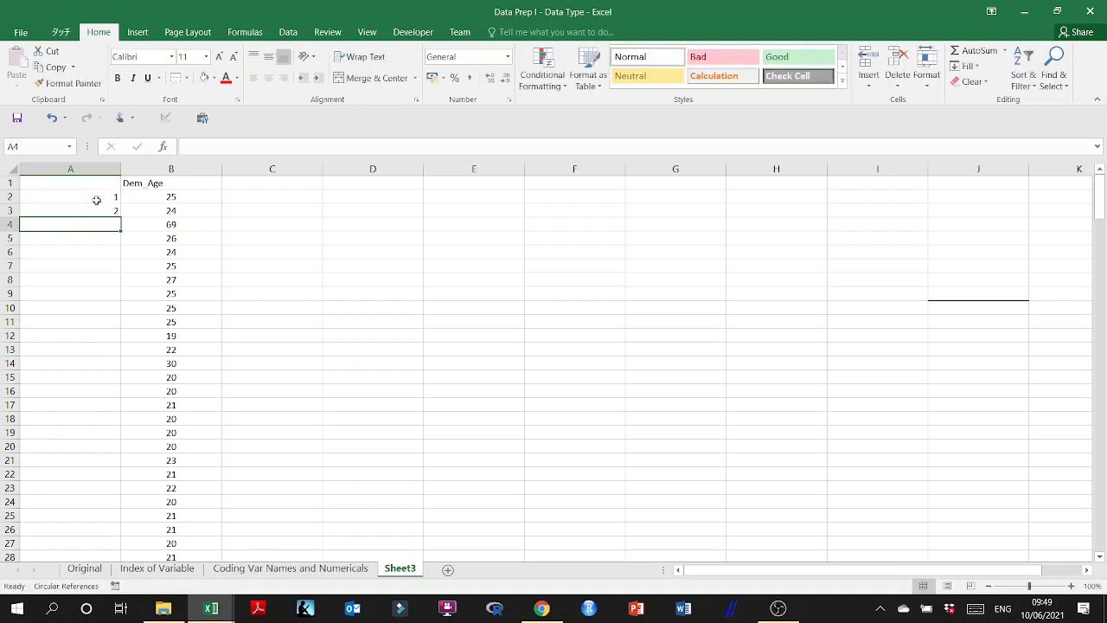
text(3)
key(Return)
- Extend the numbering from A4 down to the last age row with Fill Series and check the end of the series
click(117, 224)
double_click(121, 231)
scroll(52, 485, down, 3)
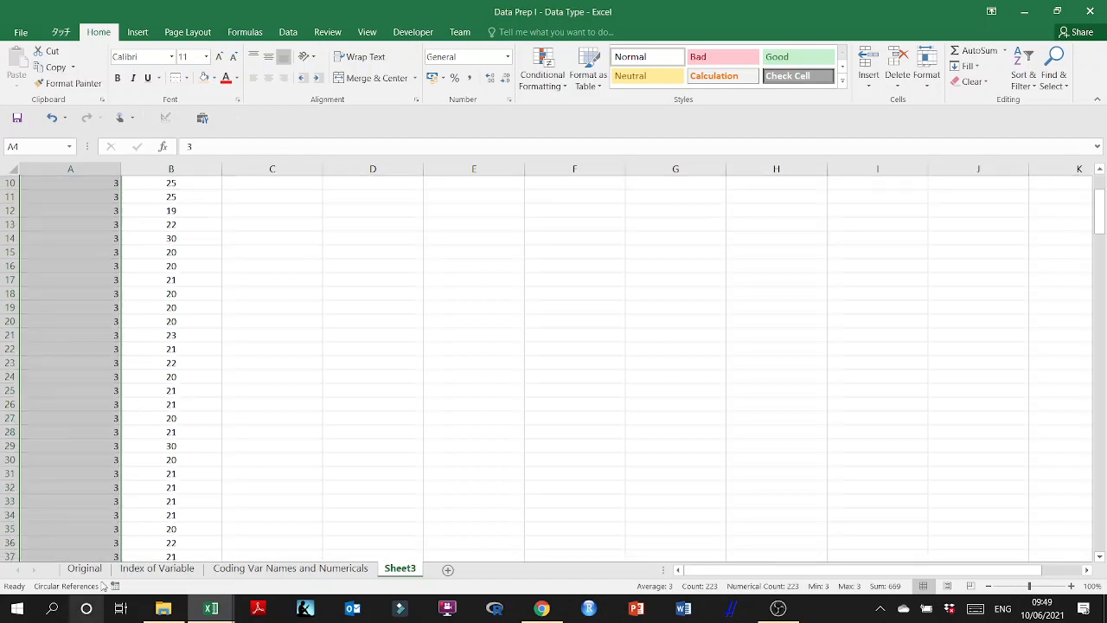
click(130, 554)
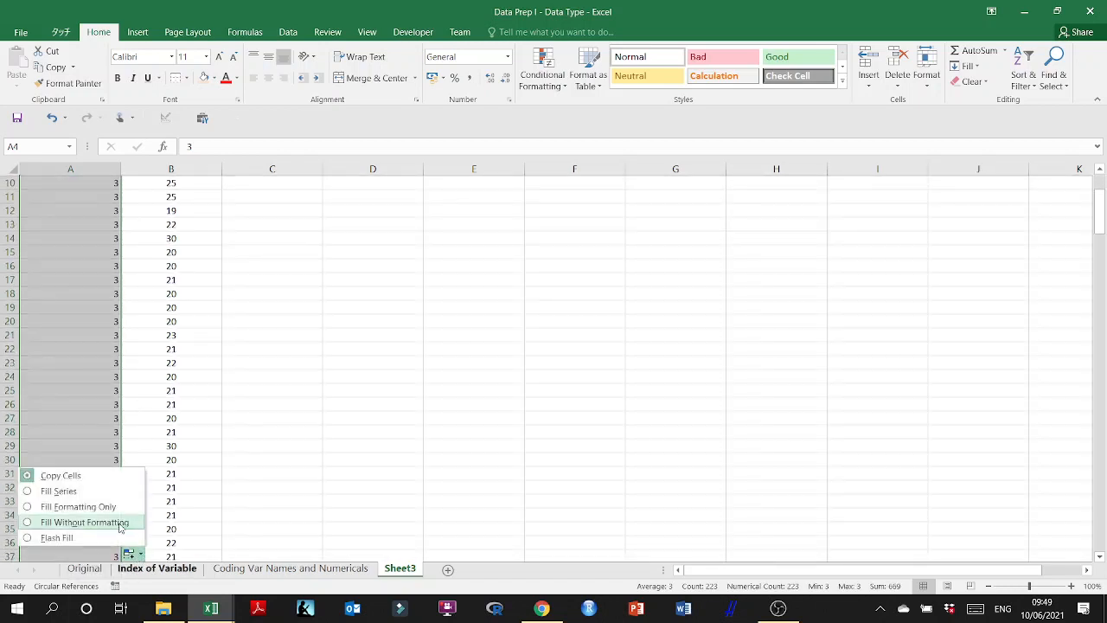
click(58, 491)
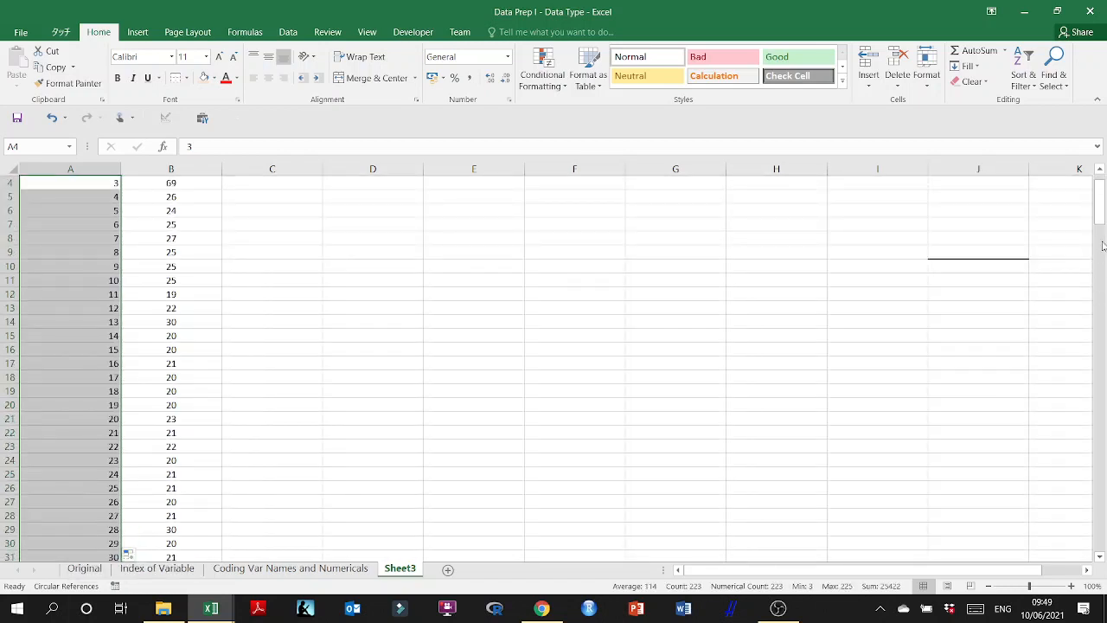
drag(1101, 217, 1101, 512)
scroll(30, 532, down, 1)
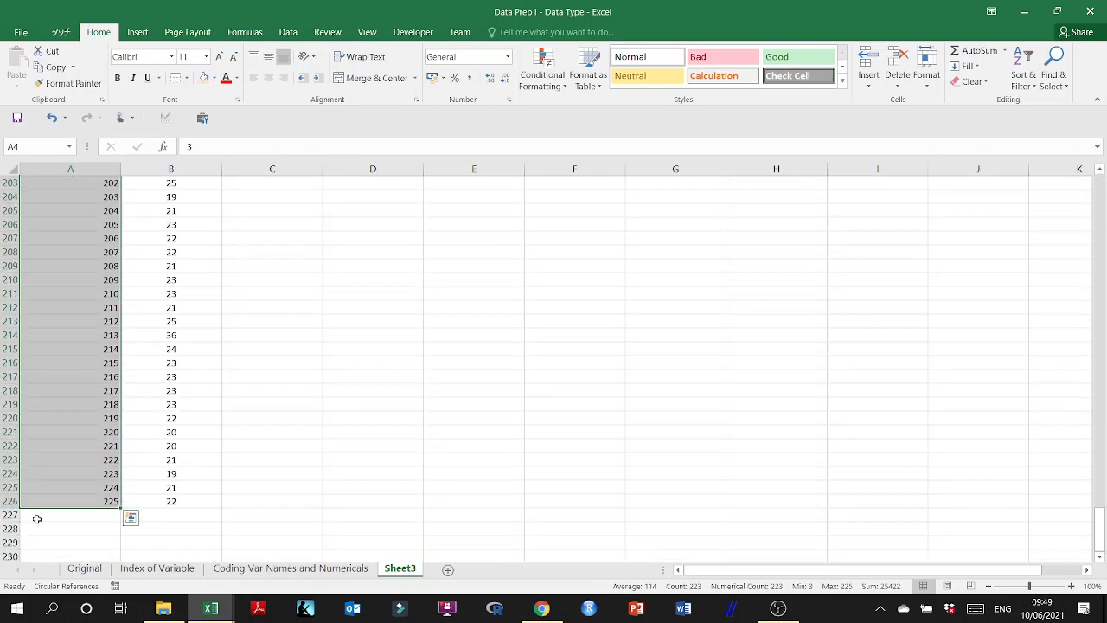
click(90, 499)
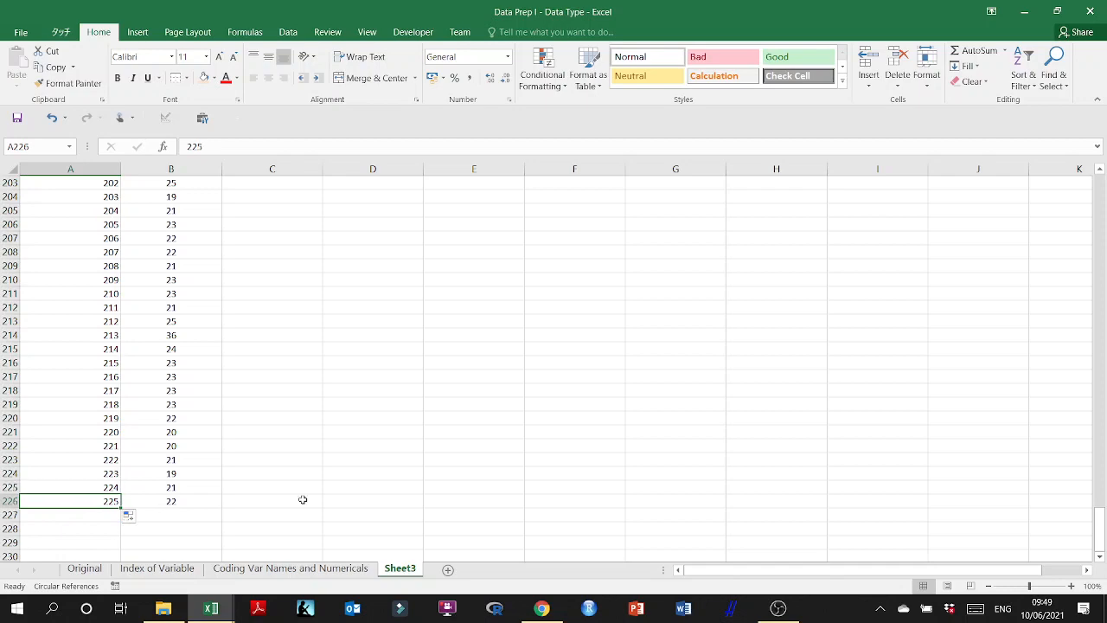
drag(1097, 501, 1097, 182)
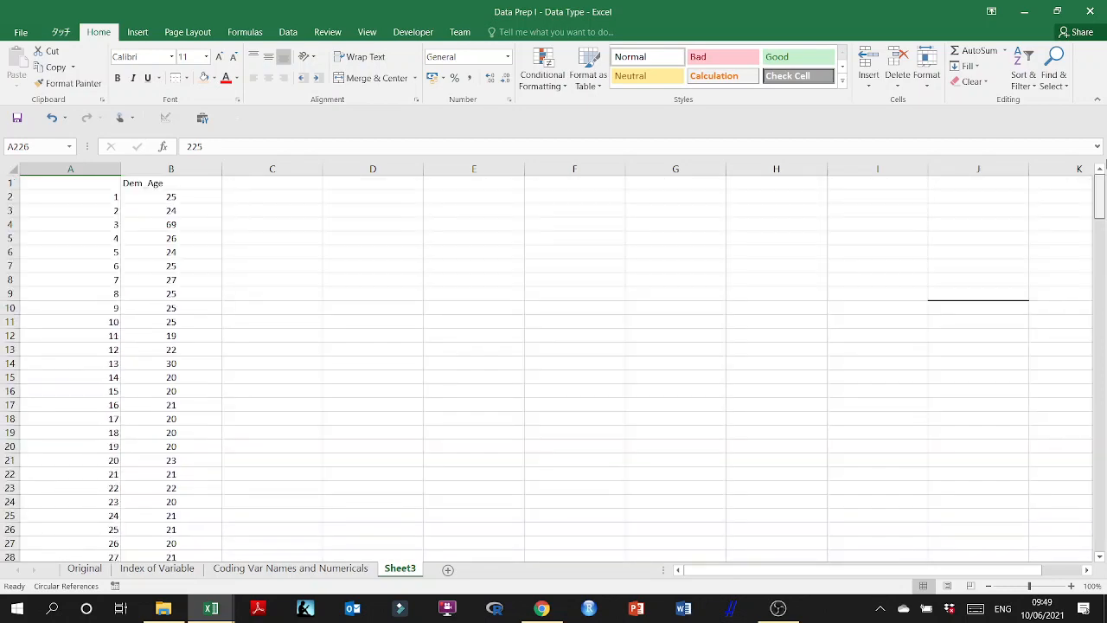
- Copy the recoded Dem_Gender column from D3 through row 228 and paste it into Sheet3 starting at C1
click(294, 568)
scroll(432, 331, up, 20)
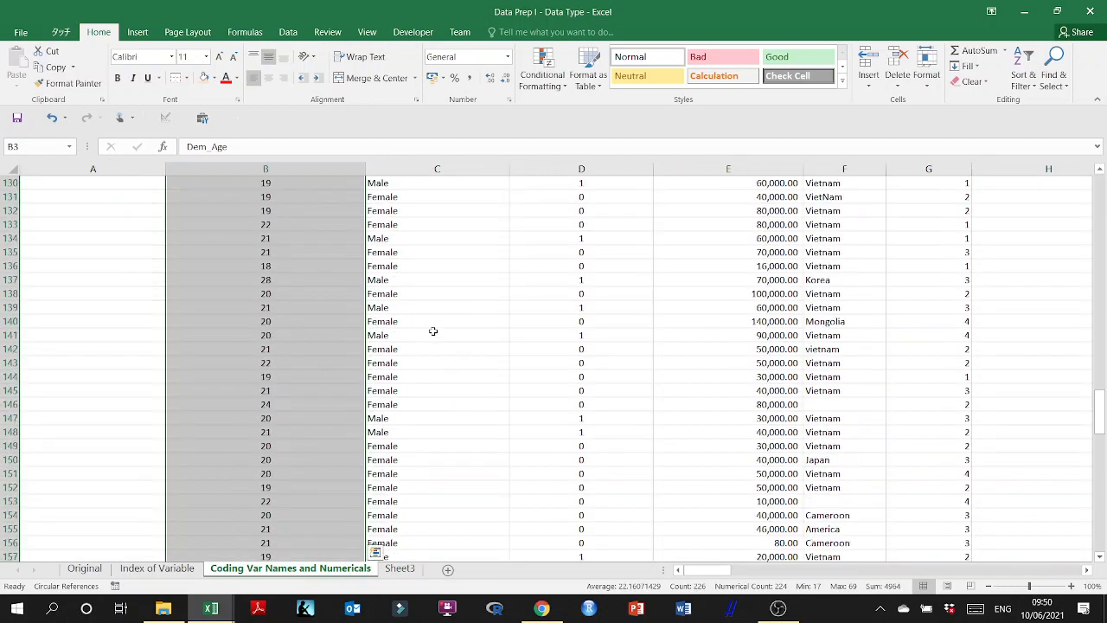
scroll(433, 330, up, 20)
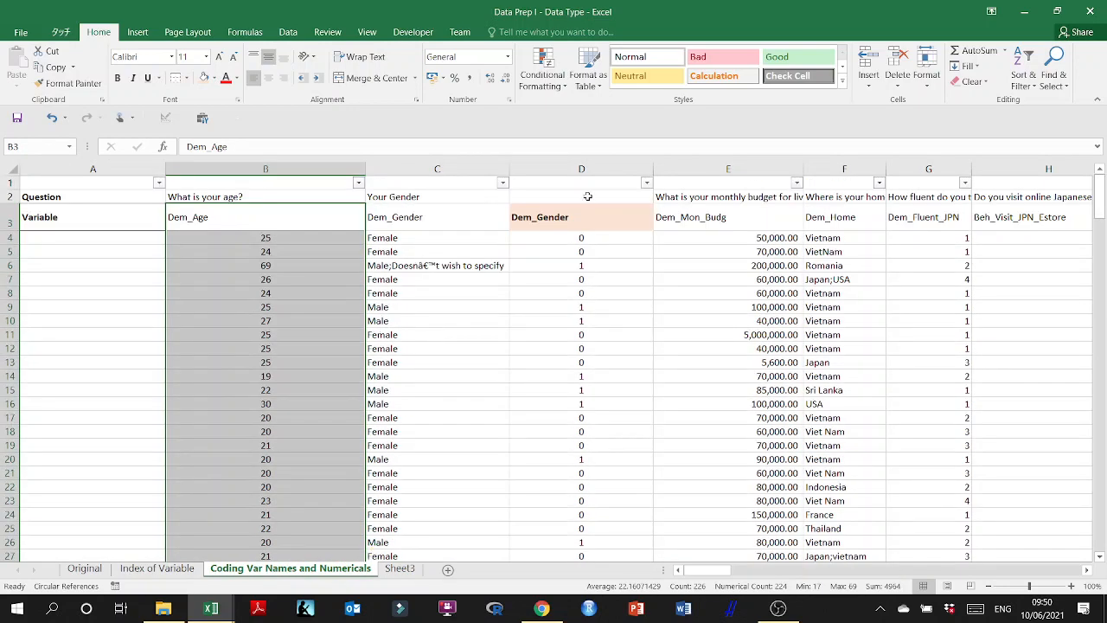
click(589, 217)
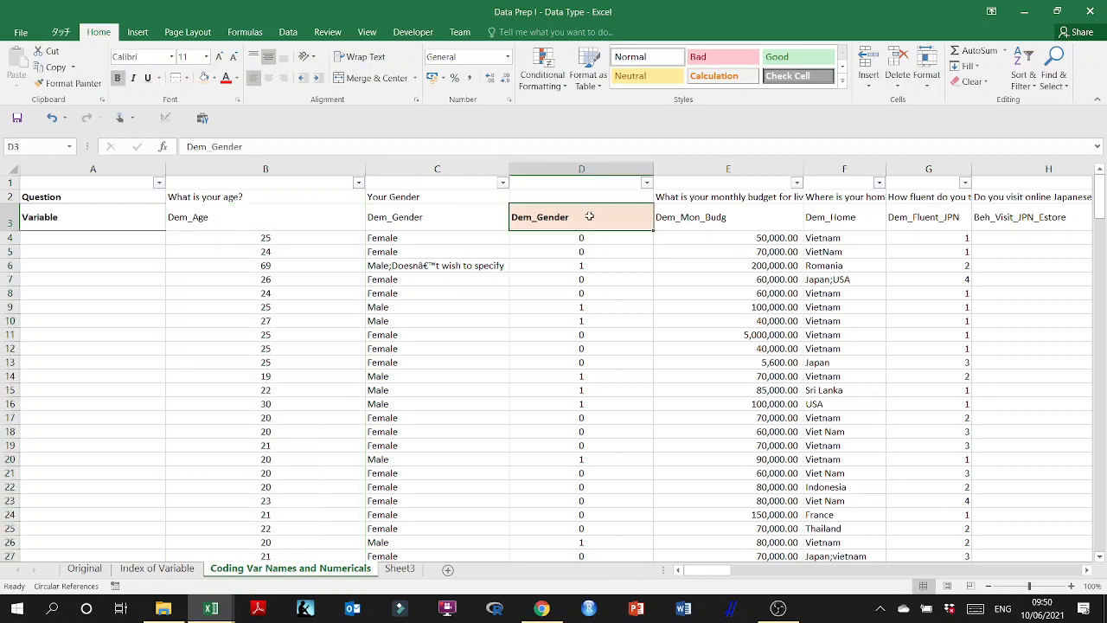
key(ctrl+shift+Down)
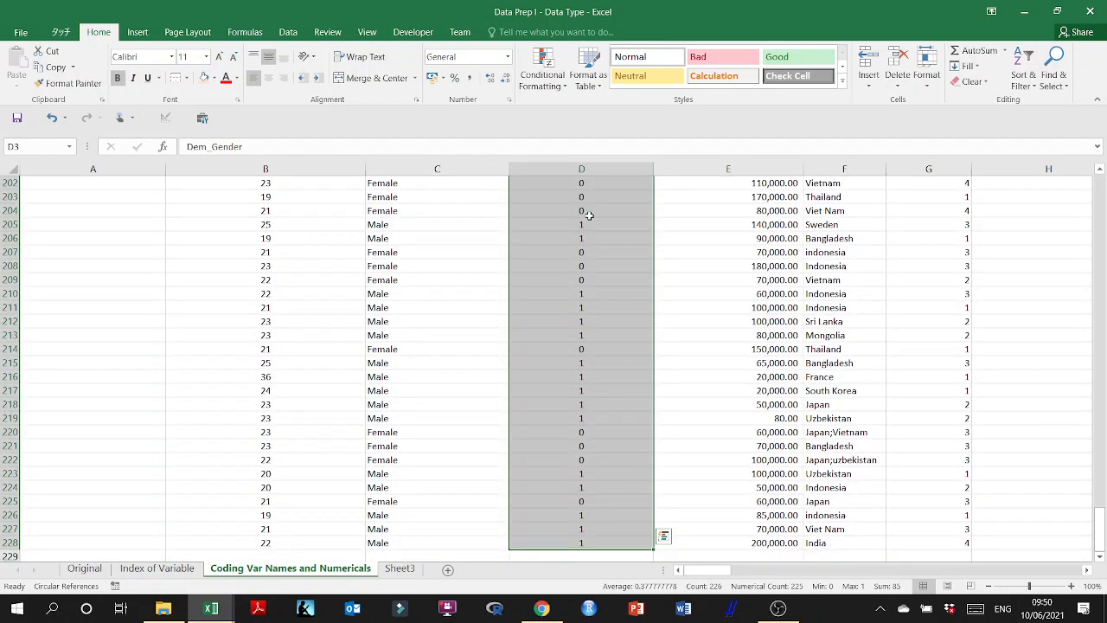
key(ctrl+c)
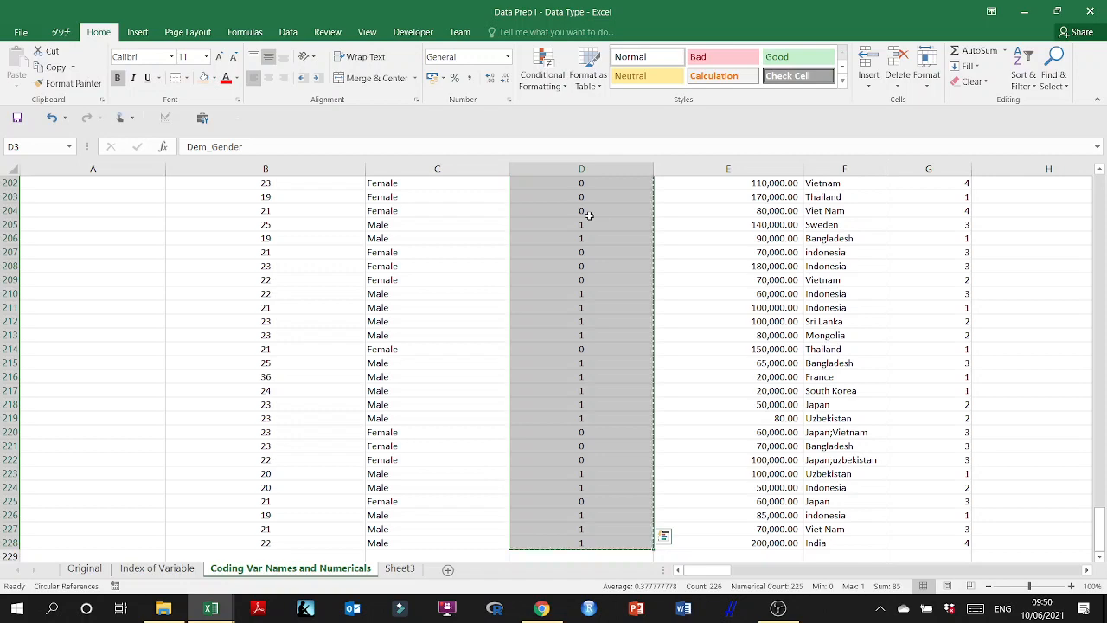
click(400, 568)
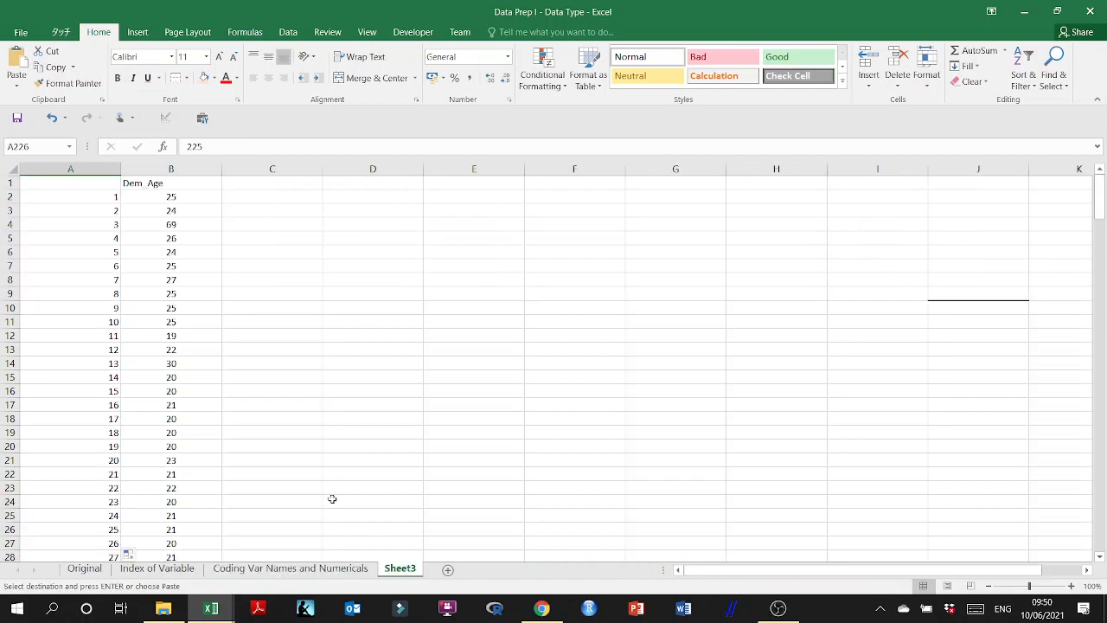
click(263, 179)
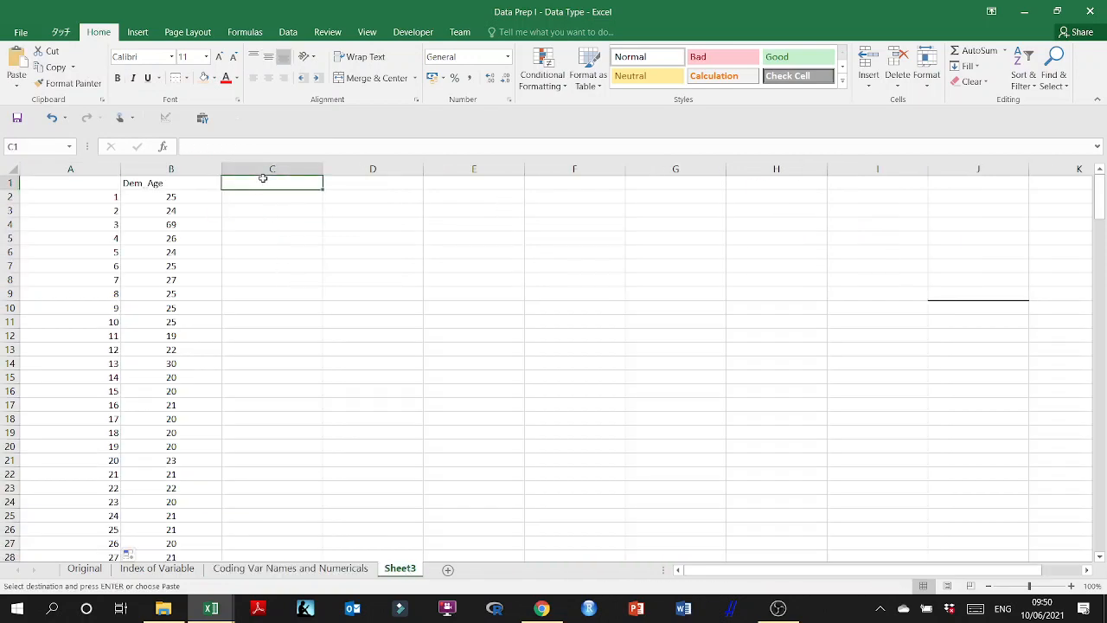
key(ctrl+v)
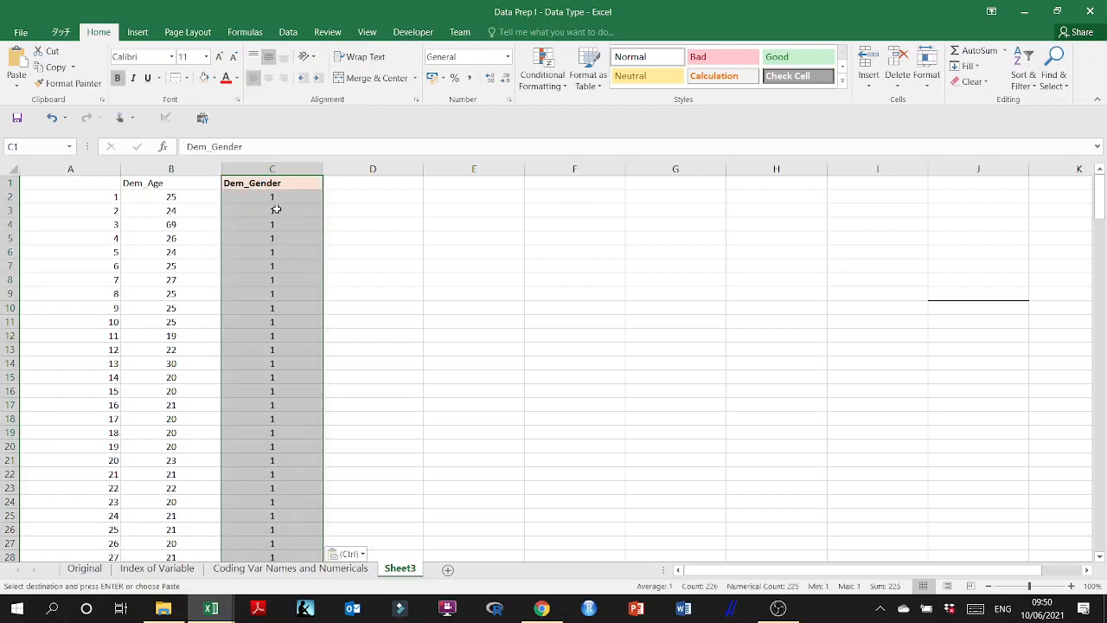
- Change the pasted Dem_Gender column on Sheet3 to values only and centre its contents
click(348, 554)
click(338, 502)
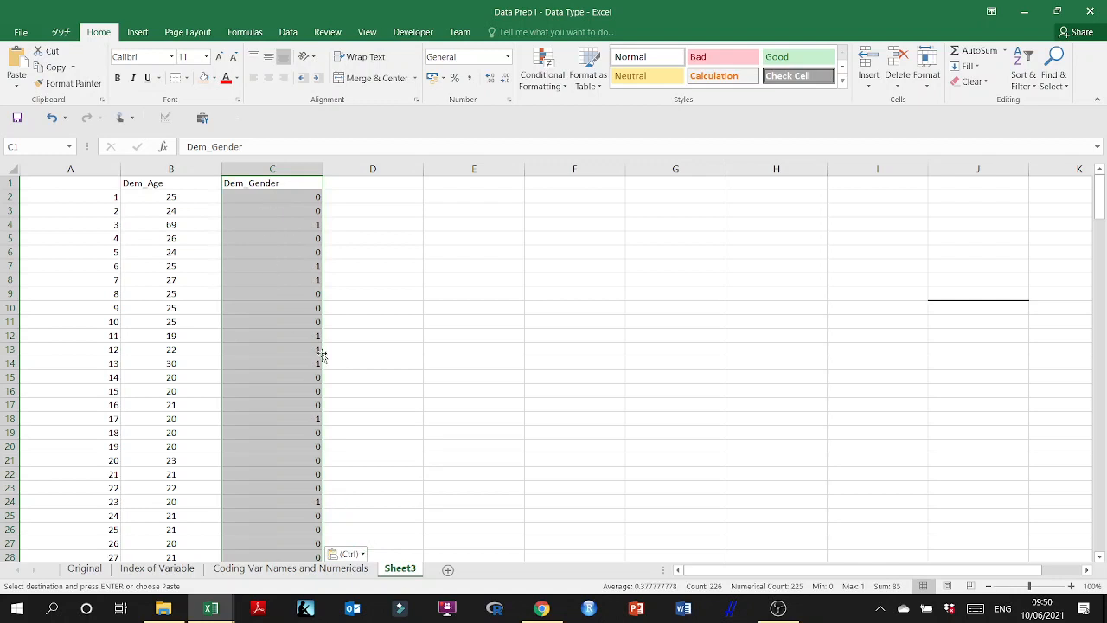
click(348, 553)
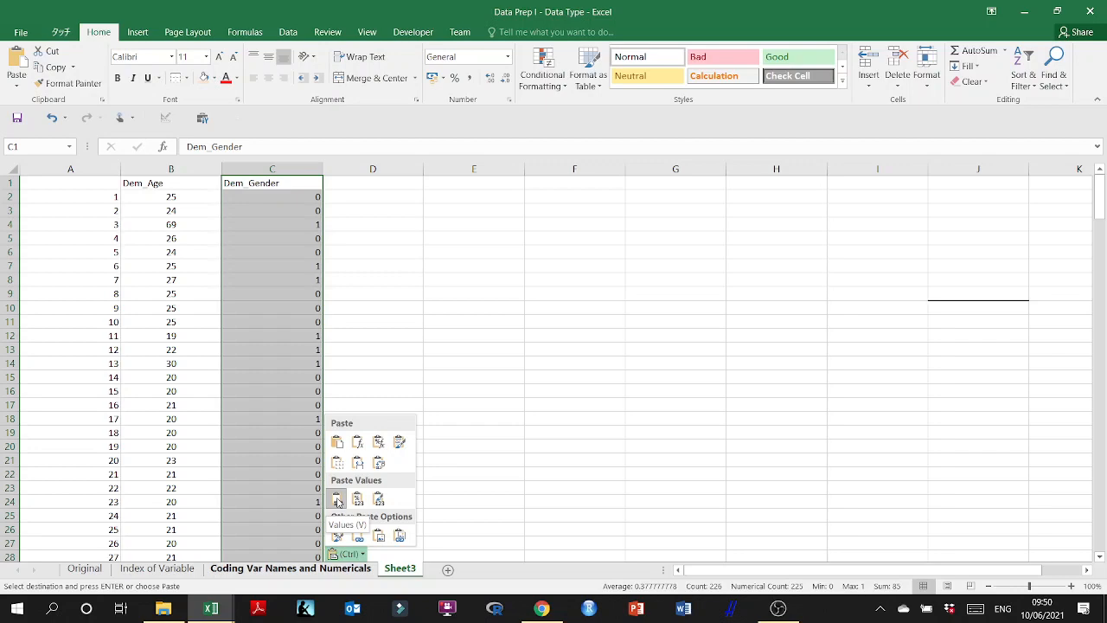
click(268, 78)
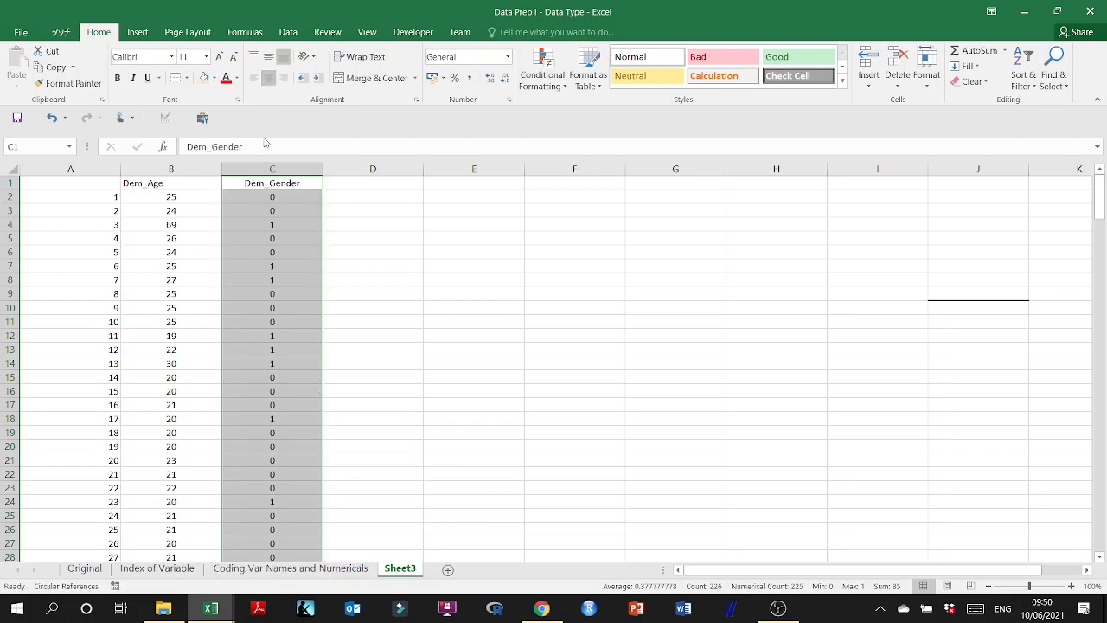
click(274, 198)
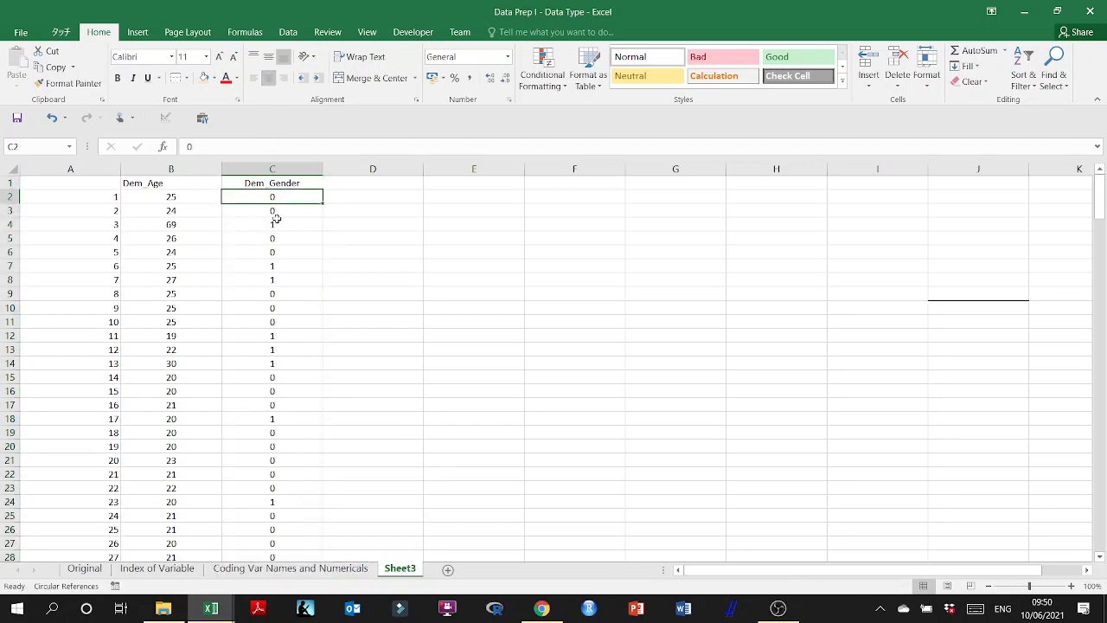
- Examine the IF formula behind the gender code in D108 of the coding sheet, leave it unedited and return to Sheet3
click(275, 569)
scroll(585, 297, up, 20)
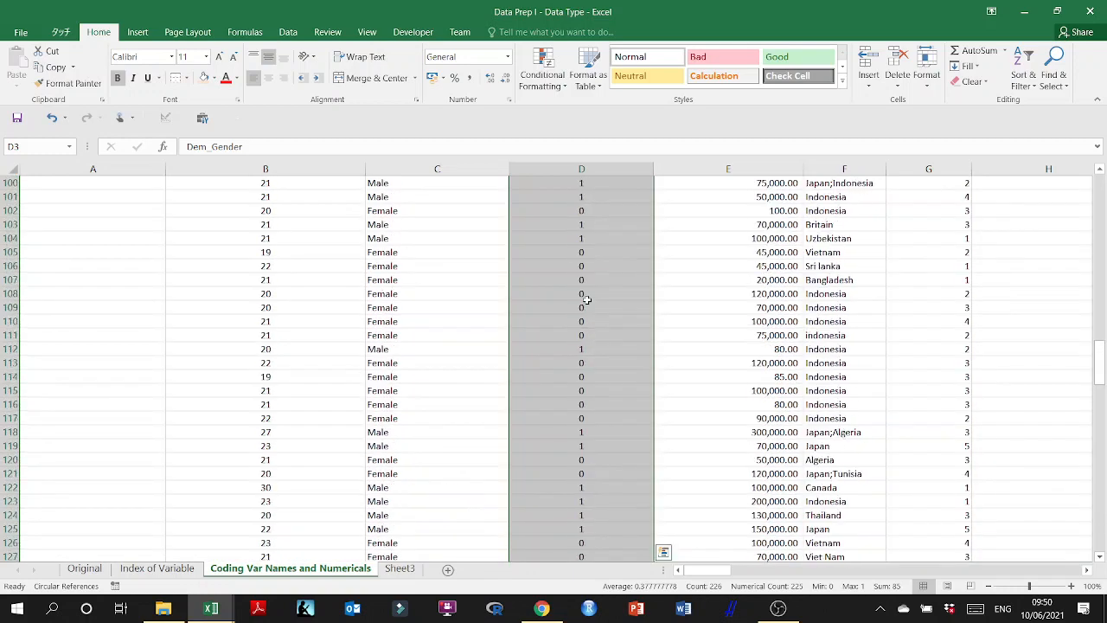
click(587, 294)
double_click(587, 294)
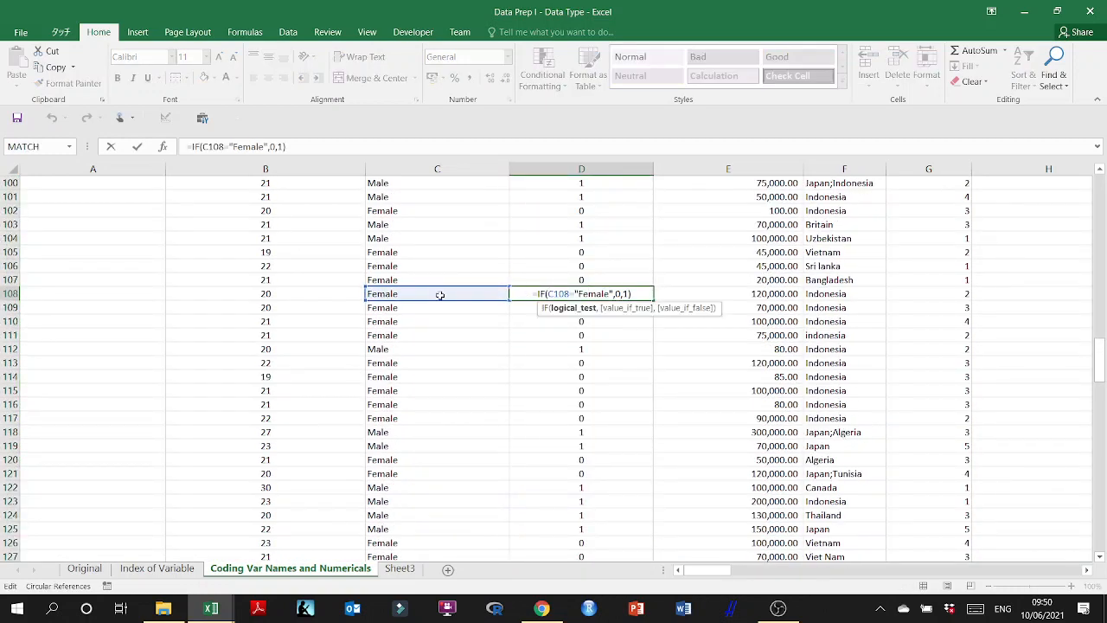
key(Escape)
click(399, 568)
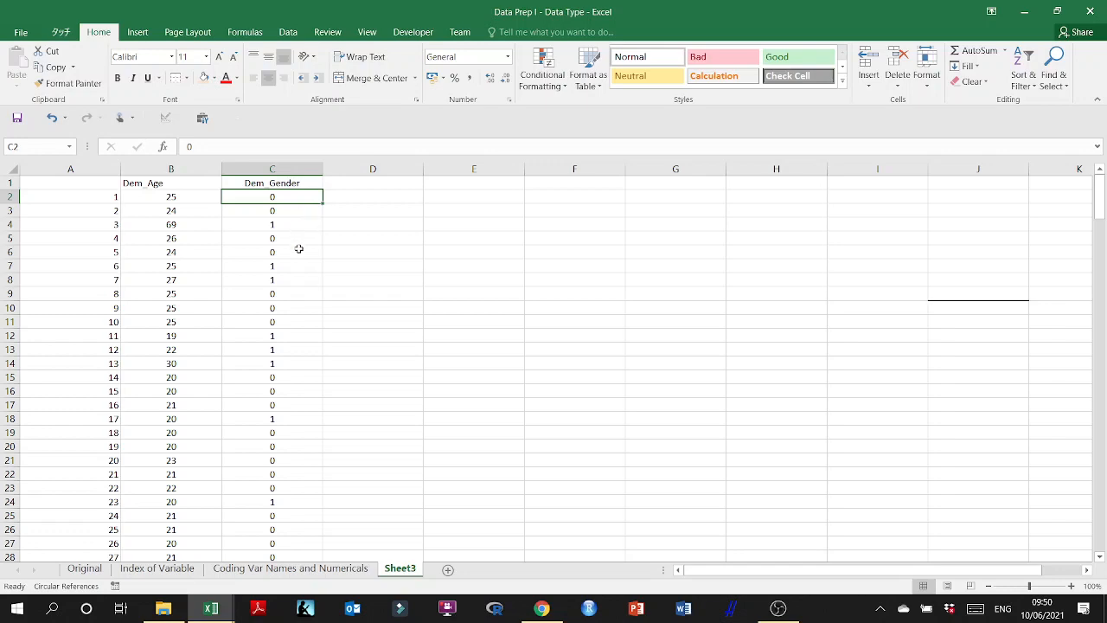
- Copy the columns from Dem_Mon_Budg to Beh_Comf_Buy_JPN_Store, E3 through row 228, and paste them into Sheet3 starting at D1
click(314, 571)
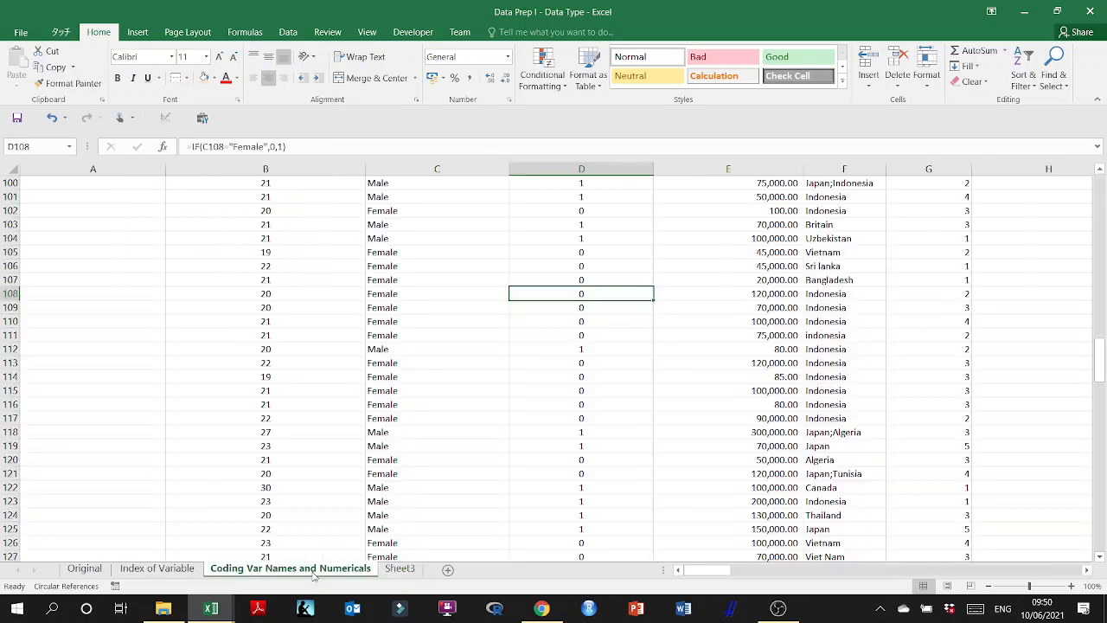
scroll(667, 462, up, 20)
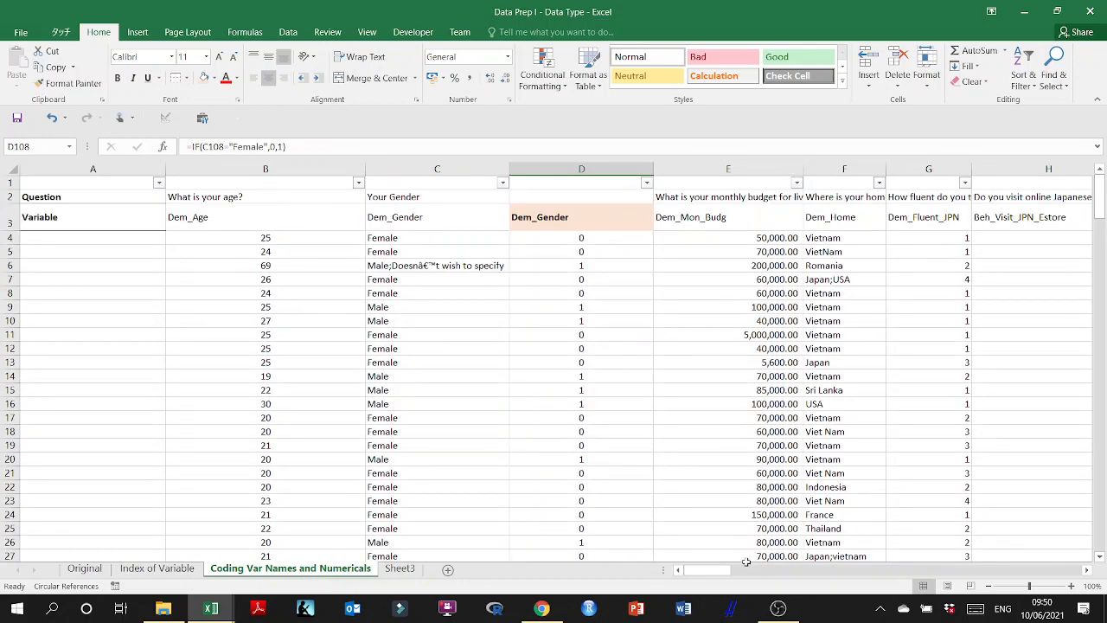
drag(722, 572, 750, 573)
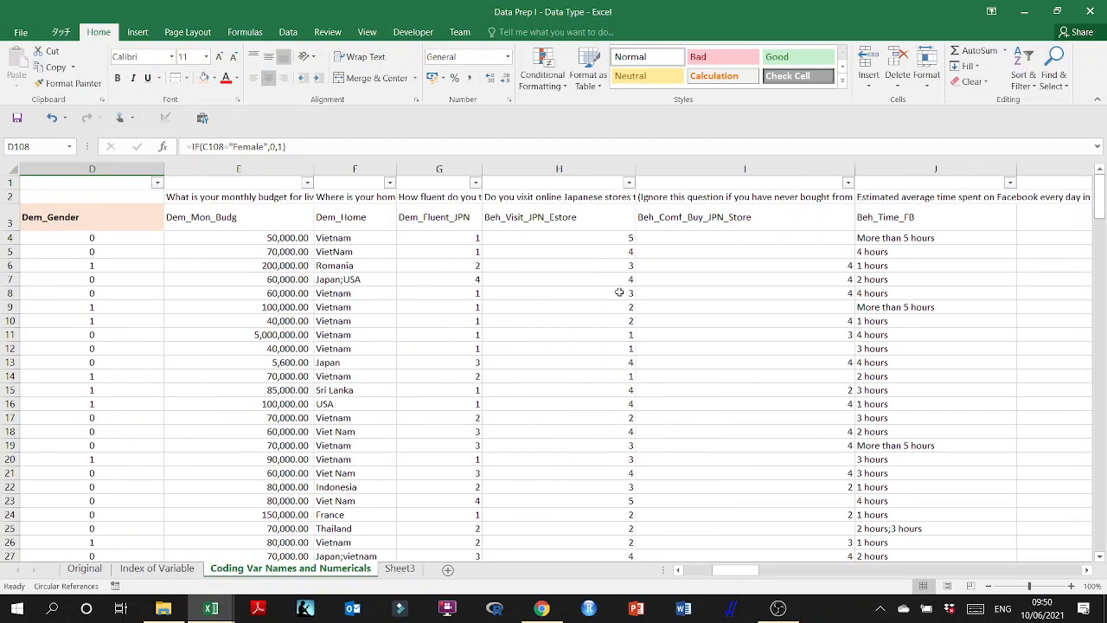
click(210, 219)
drag(196, 213, 737, 216)
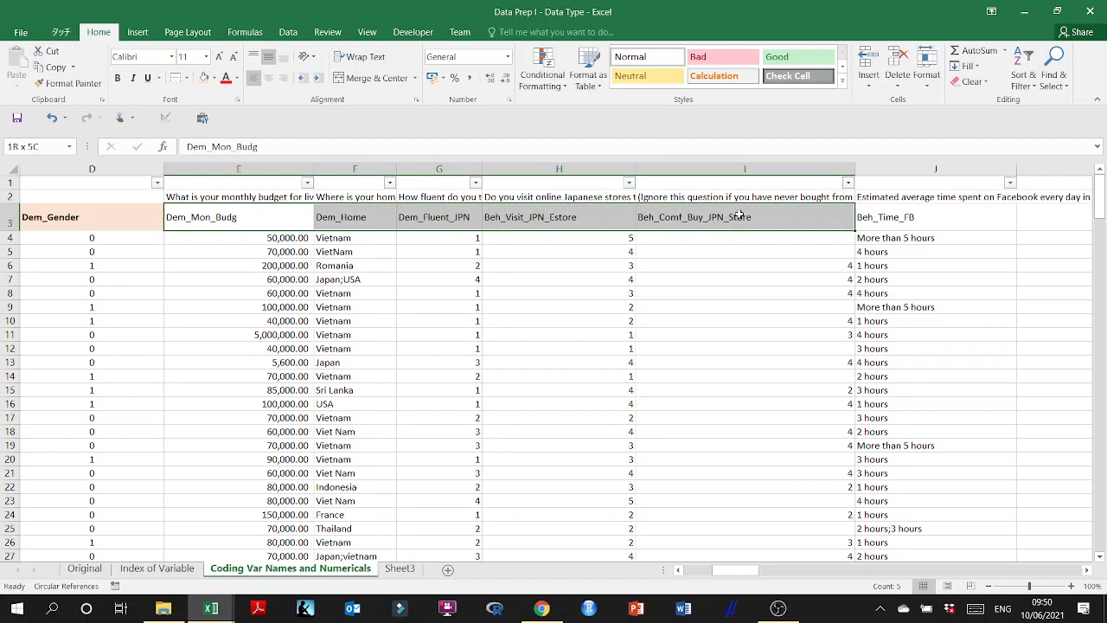
drag(739, 216, 740, 215)
key(ctrl+shift+Down)
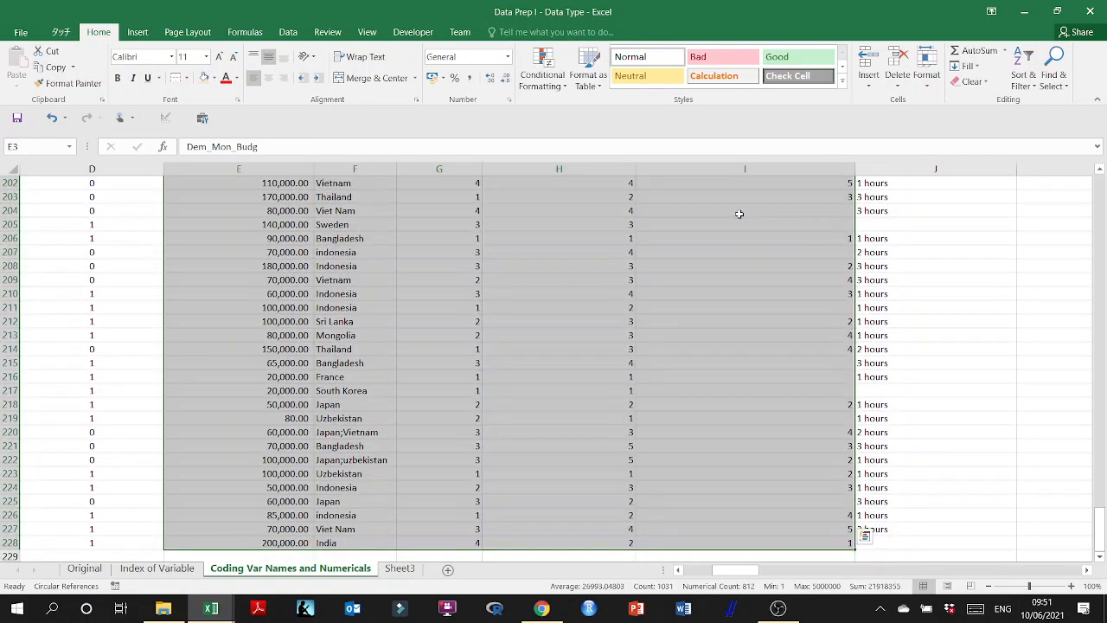
key(ctrl+c)
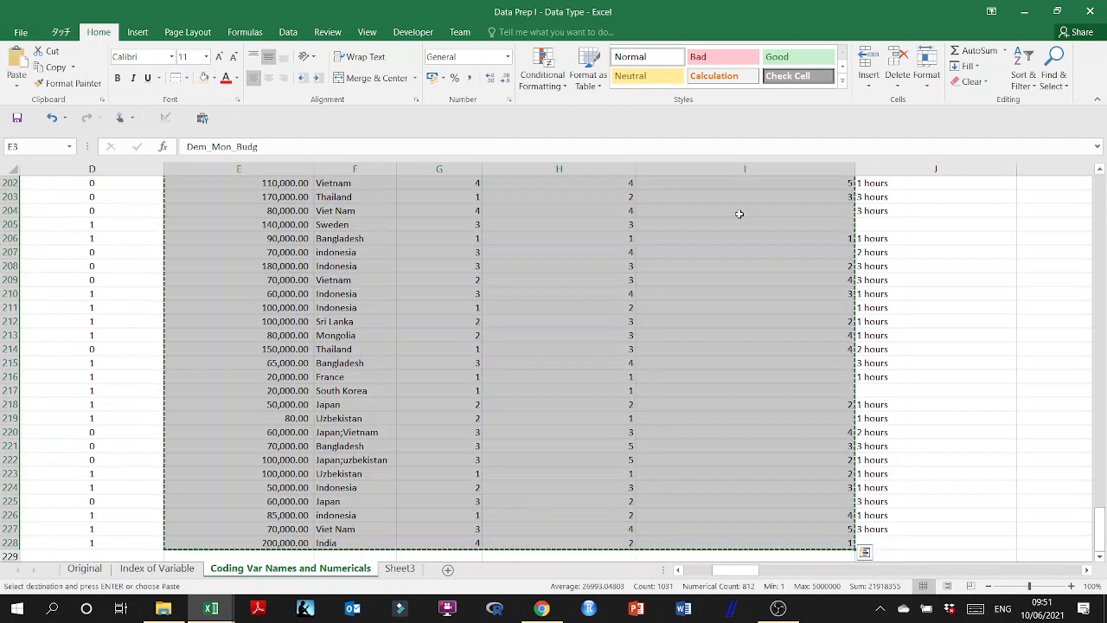
click(400, 568)
click(348, 183)
key(ctrl+v)
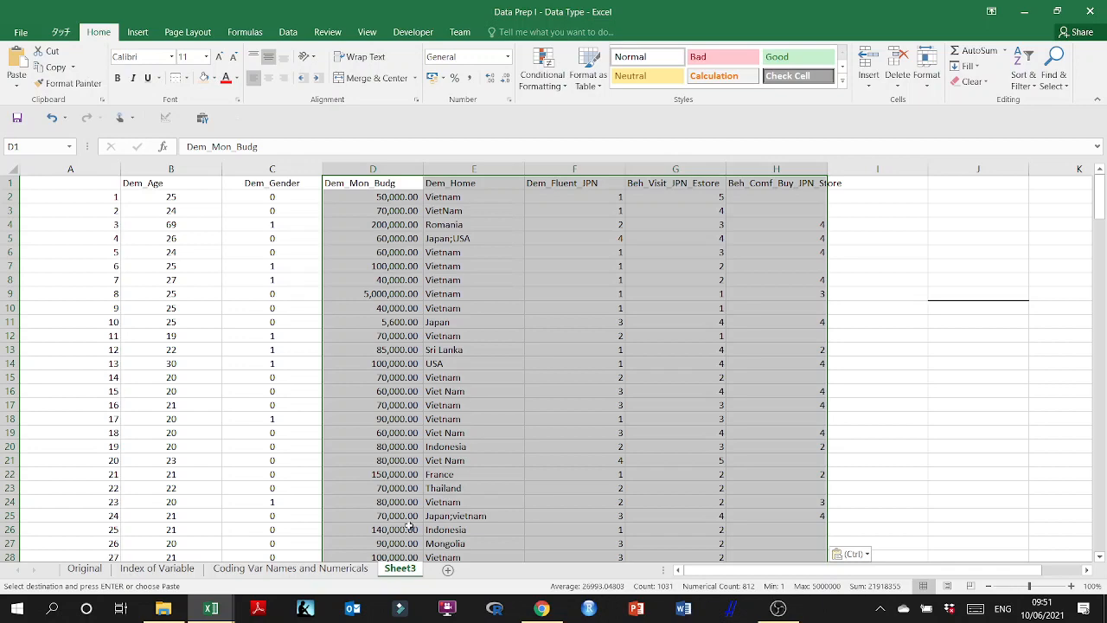
- Copy the variable name Beh_Time_FB from J3 to K3 on the coding sheet and give K3 the light orange fill
click(328, 569)
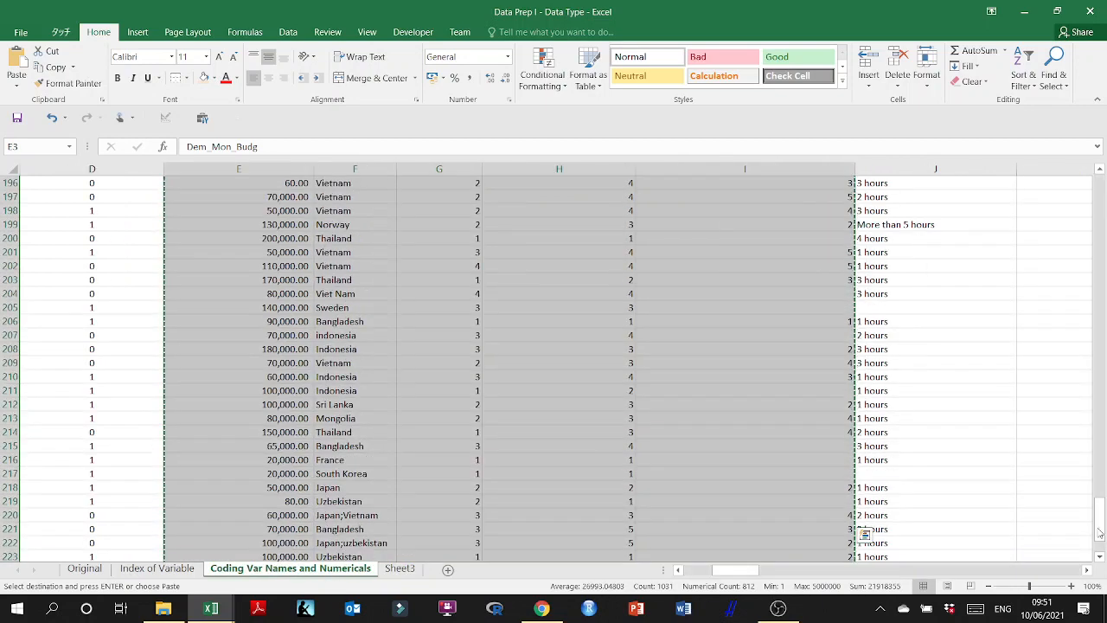
scroll(865, 519, up, 20)
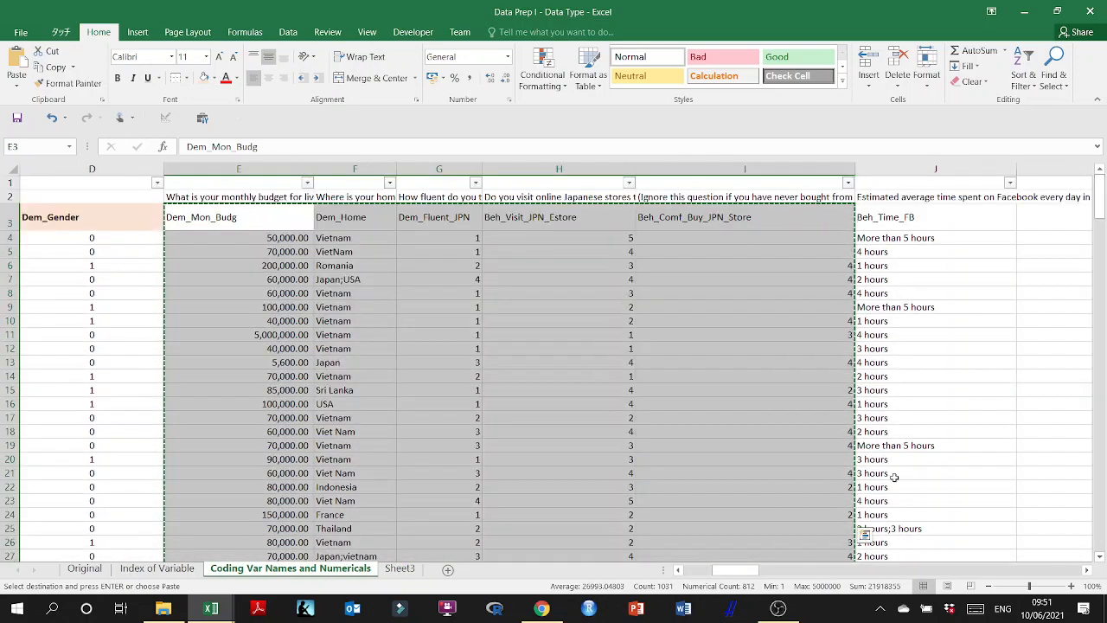
click(892, 474)
drag(754, 571, 794, 572)
click(465, 215)
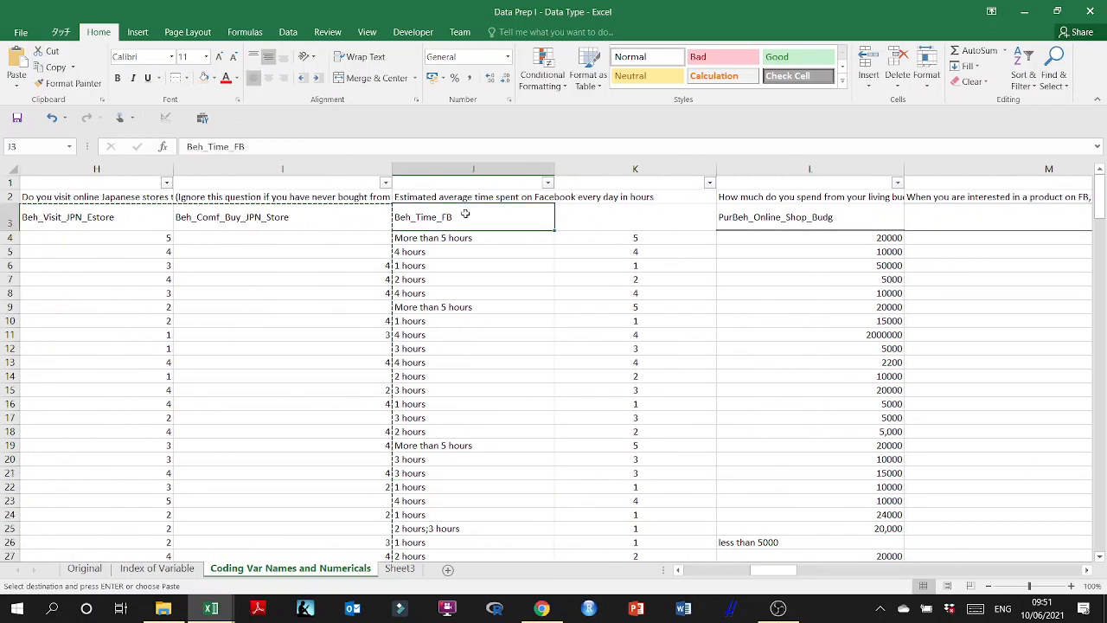
key(ctrl+c)
click(625, 216)
key(ctrl+v)
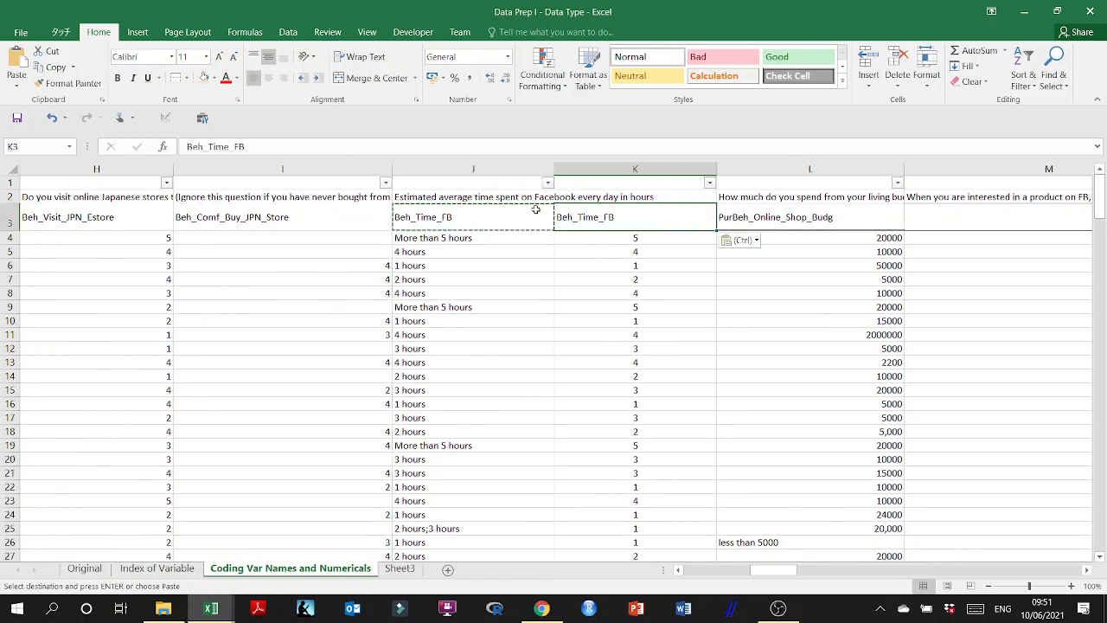
click(204, 78)
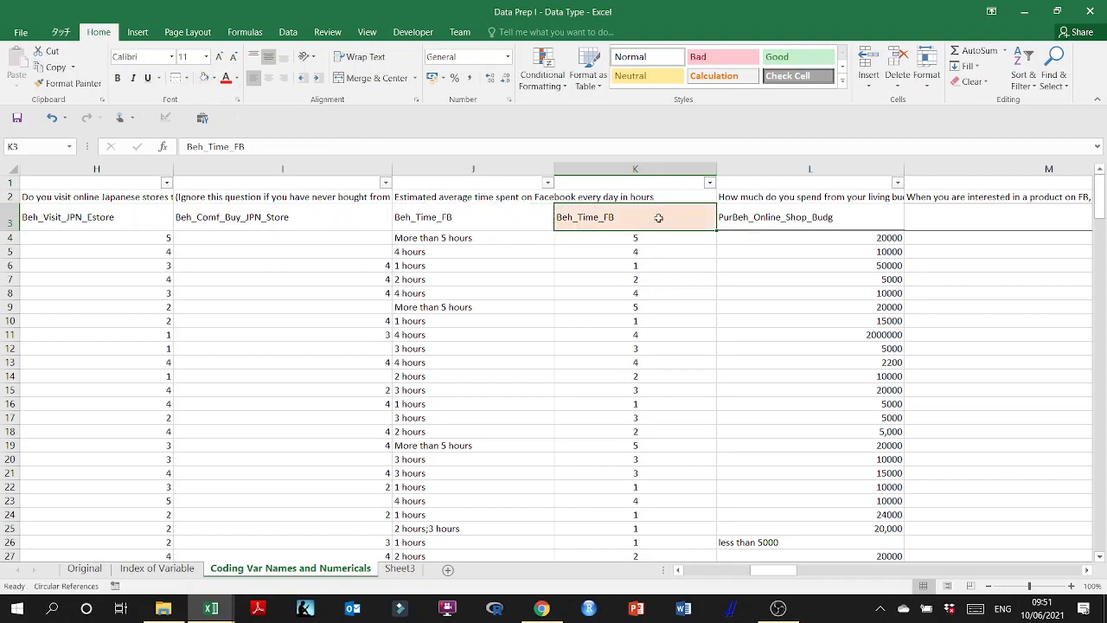
- Copy the recoded Beh_Time_FB column from K3 through row 228, paste it as values into Sheet3 starting at I1, and centre it
key(ctrl+shift+Down)
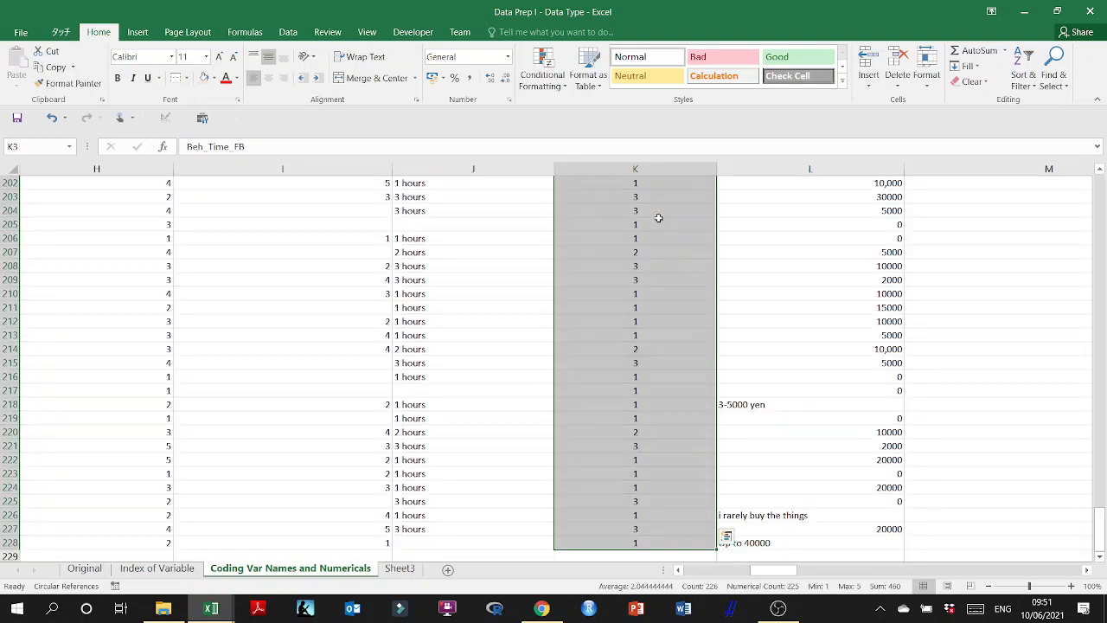
key(ctrl+c)
key(ctrl+Page_Down)
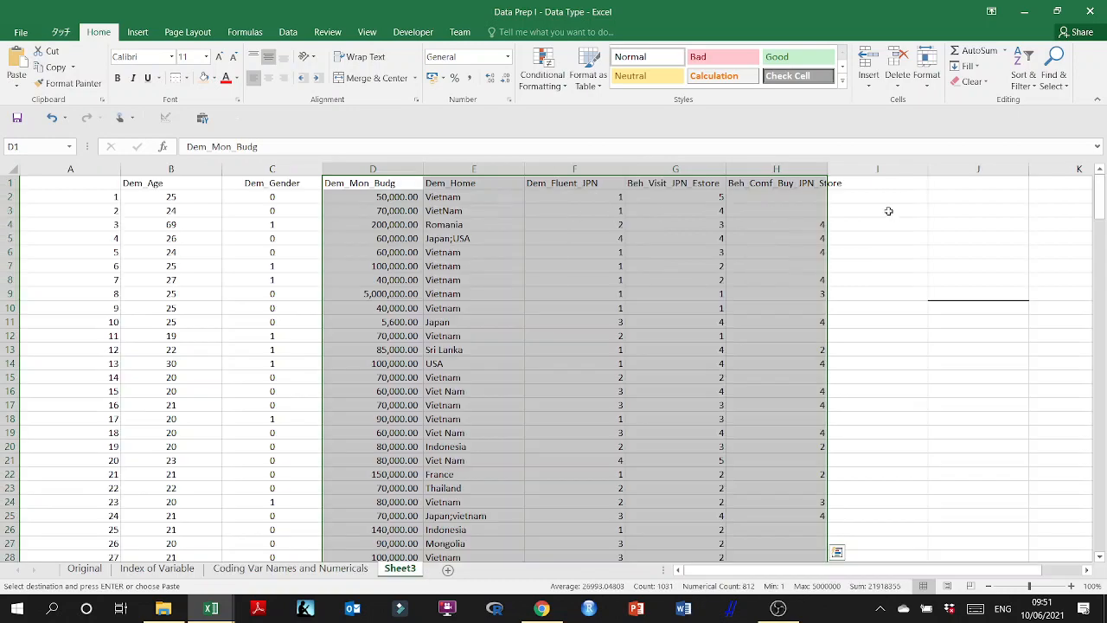
click(889, 184)
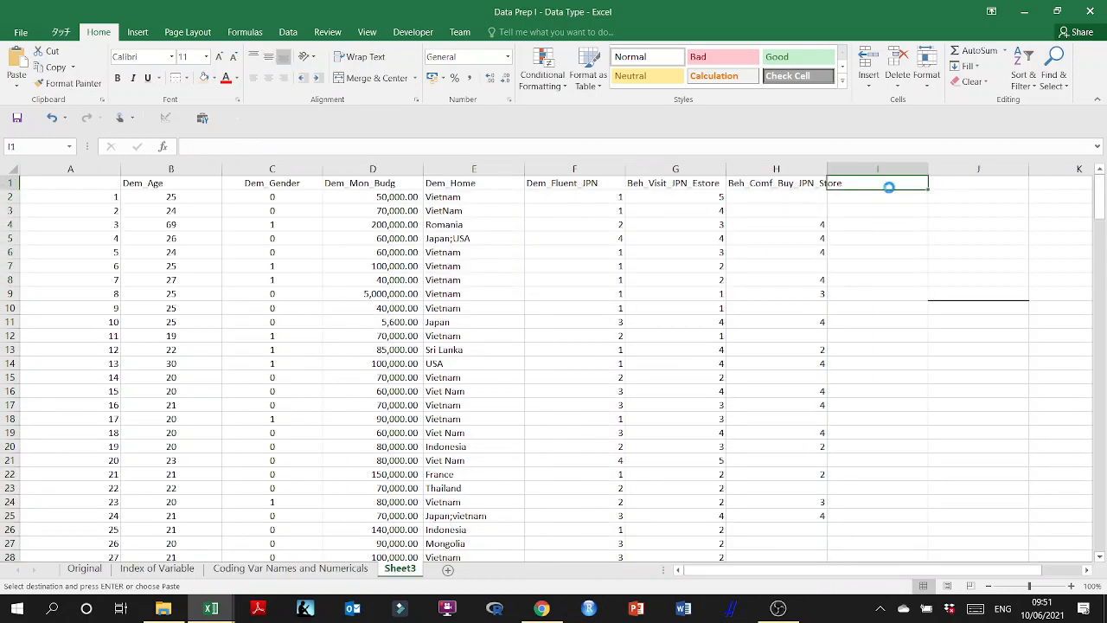
key(ctrl+v)
click(970, 555)
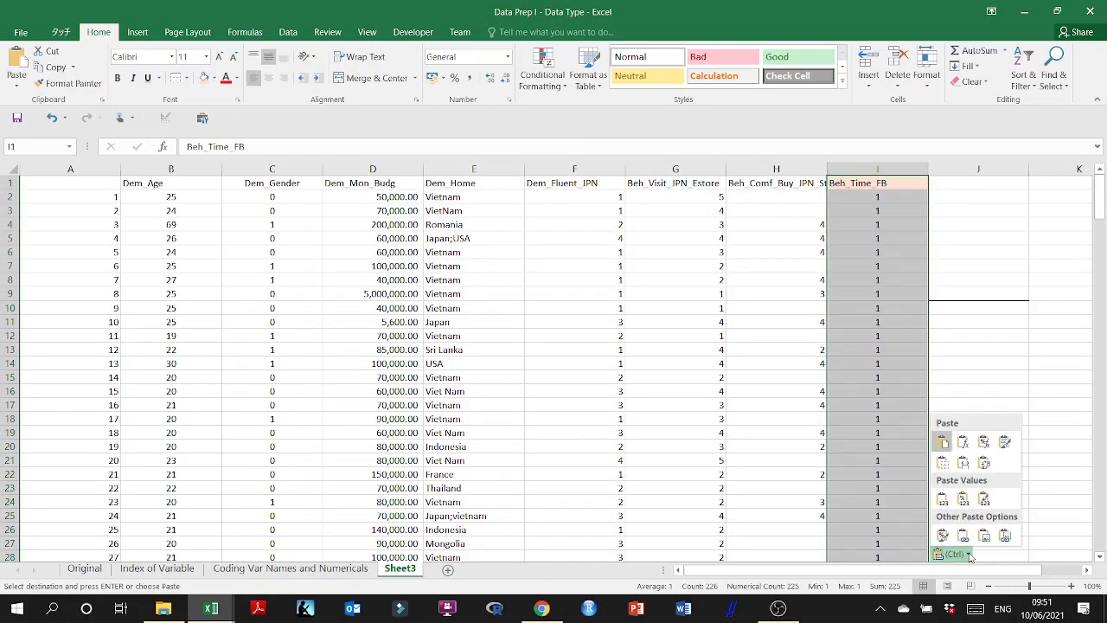
click(942, 498)
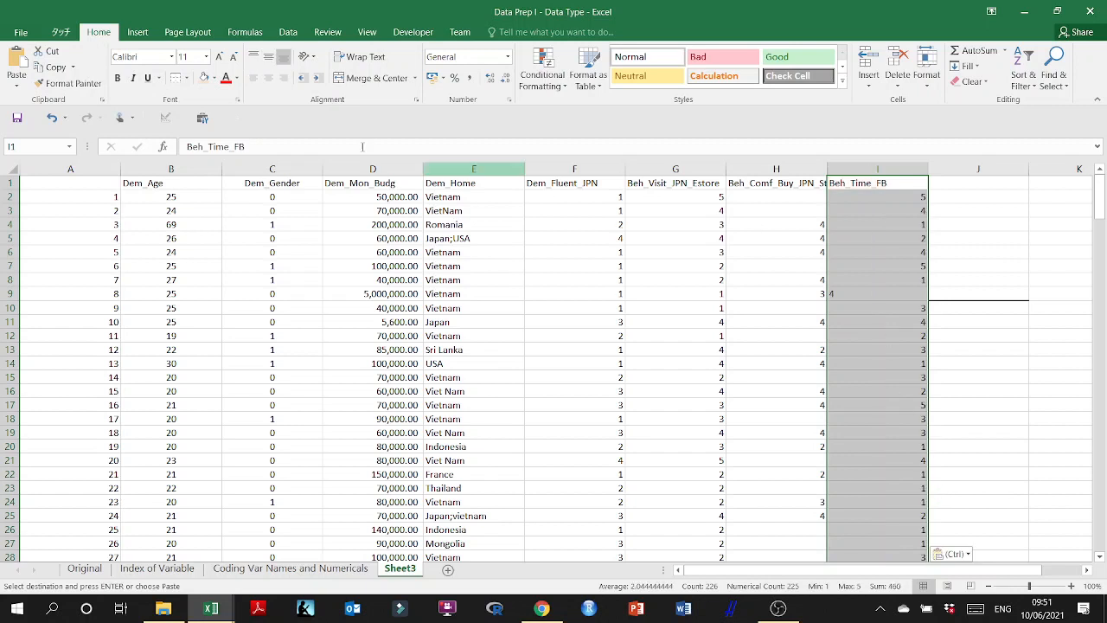
click(268, 78)
- Examine the variable-name row of the coding sheet around M3 and N3 for questions that lack a code
click(340, 569)
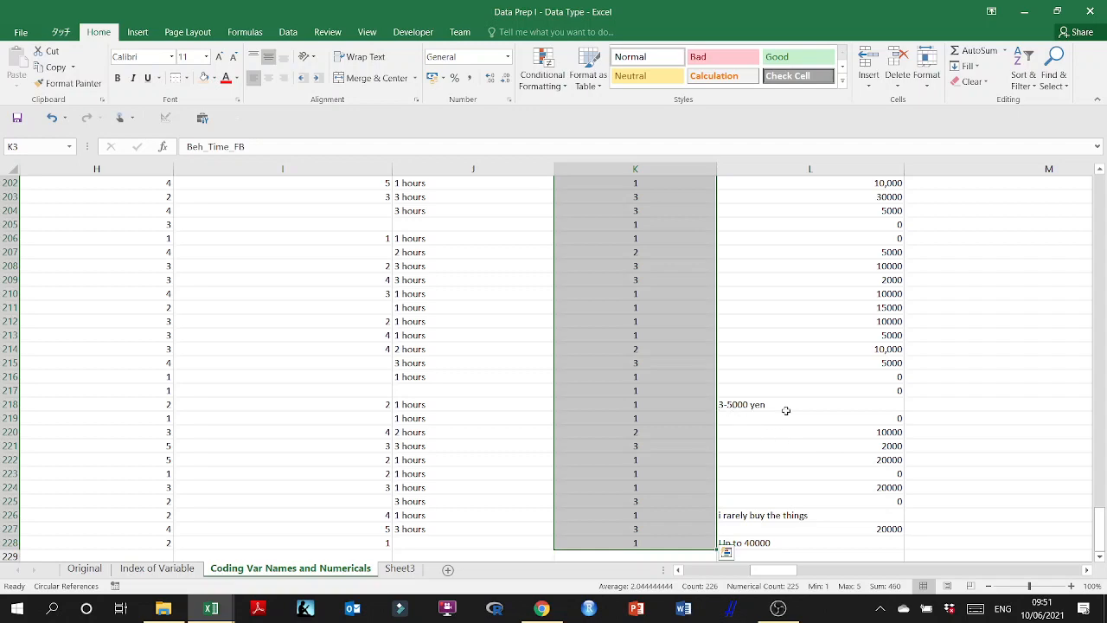
drag(1103, 530, 1098, 186)
click(908, 320)
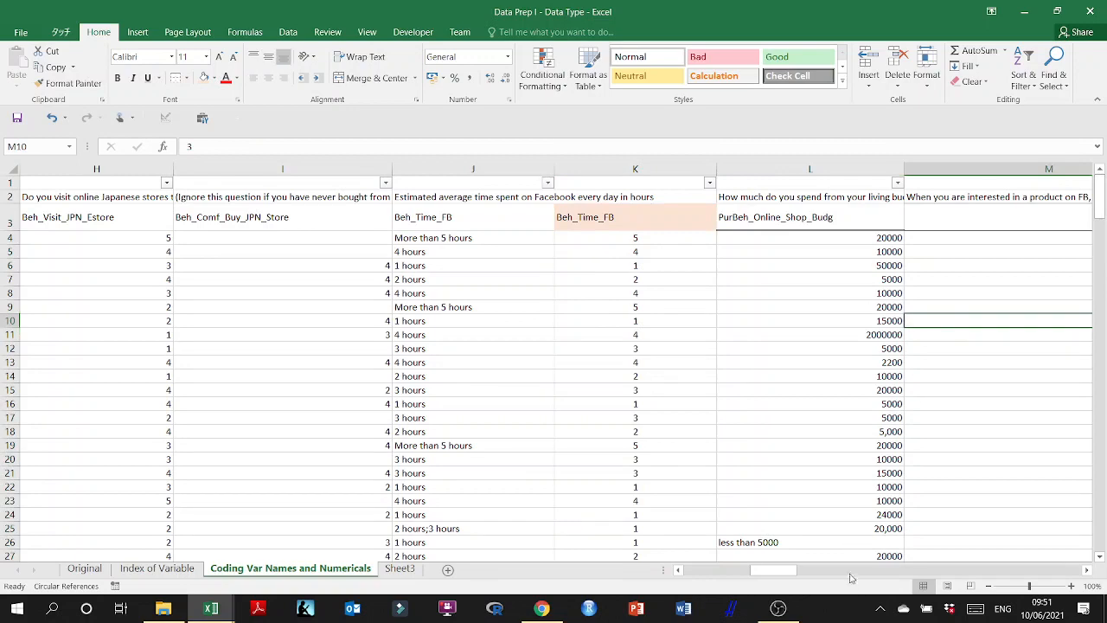
drag(776, 576, 802, 575)
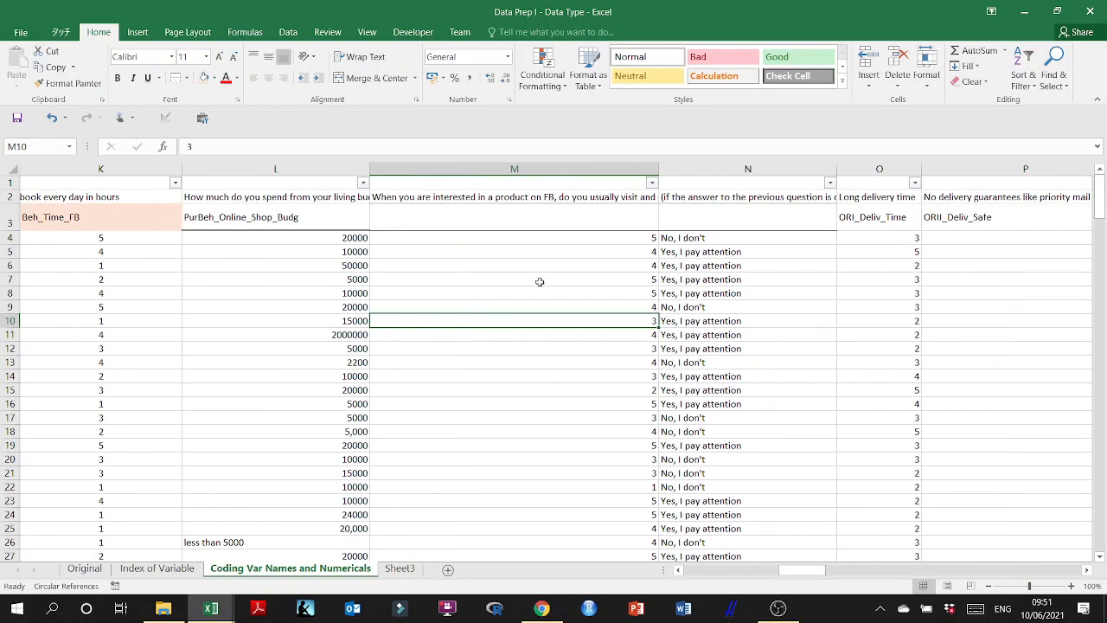
click(584, 221)
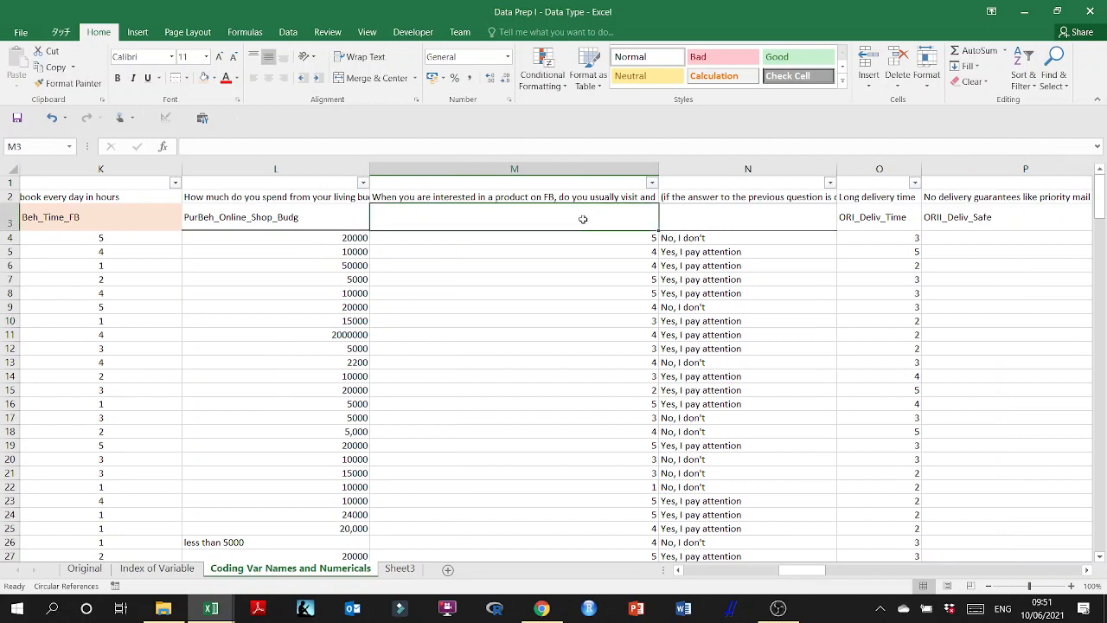
click(731, 210)
click(563, 214)
click(711, 213)
click(545, 214)
click(735, 214)
click(637, 214)
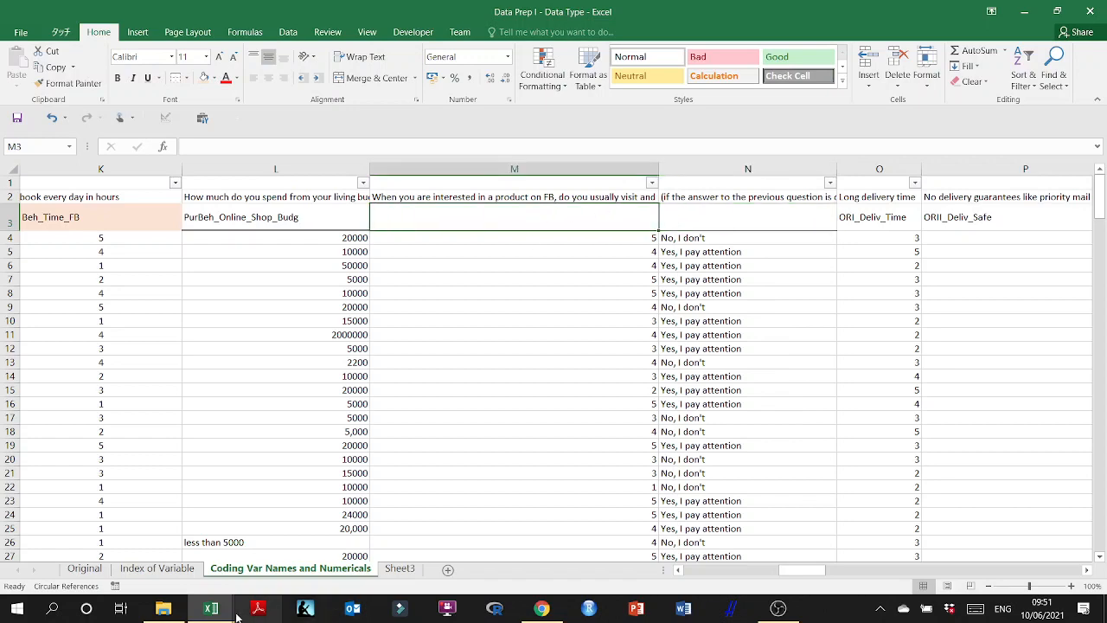
- Copy TI_Exam_Estore and TII_Rand_Prod_Cat from the Index of Variable sheet, transpose them into B6:C6, and paste them into M3:N3 of the coding sheet
click(158, 568)
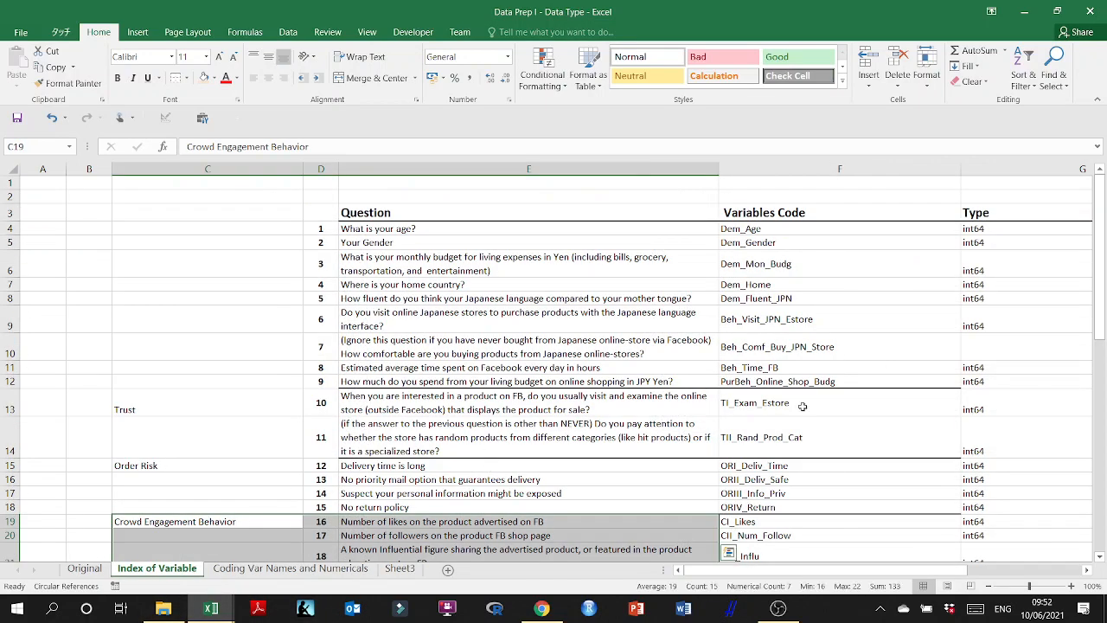
drag(826, 407, 825, 426)
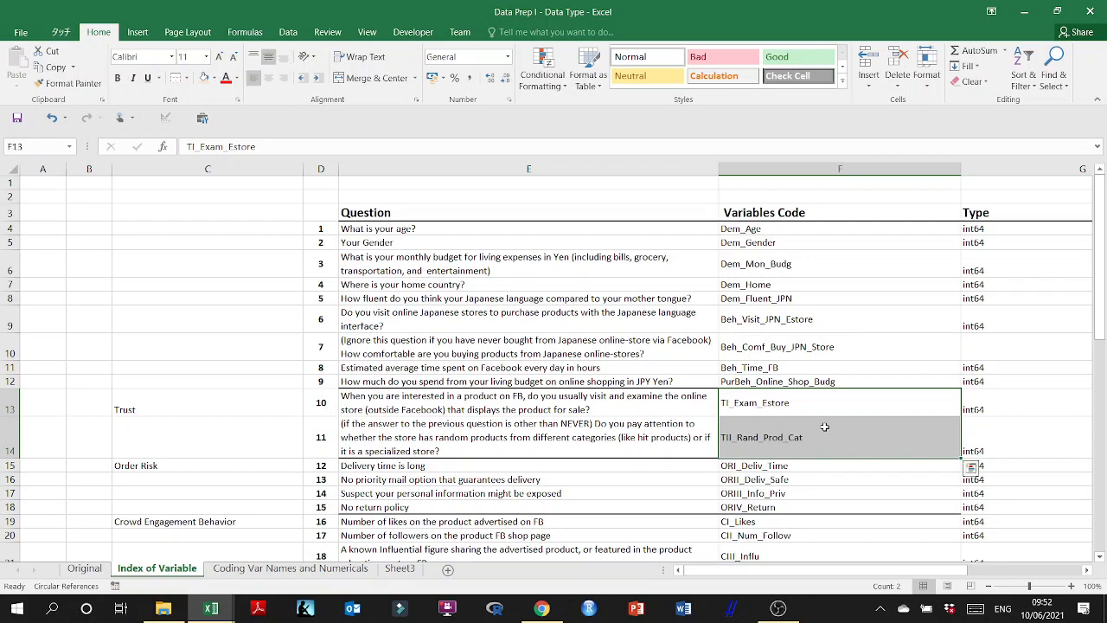
key(ctrl+c)
click(95, 263)
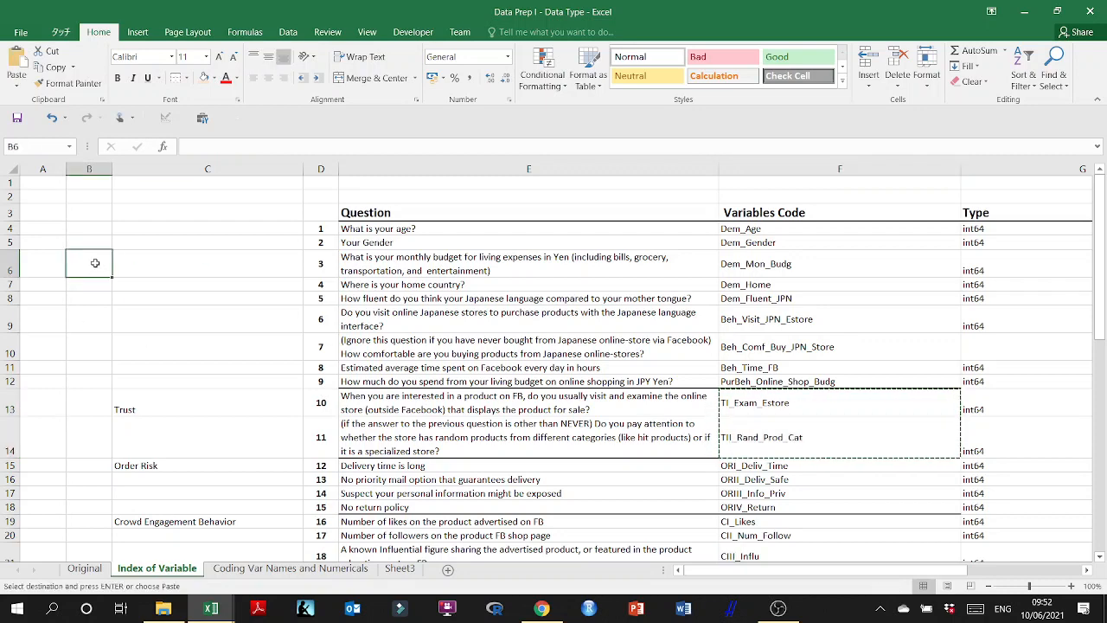
key(ctrl+v)
click(152, 302)
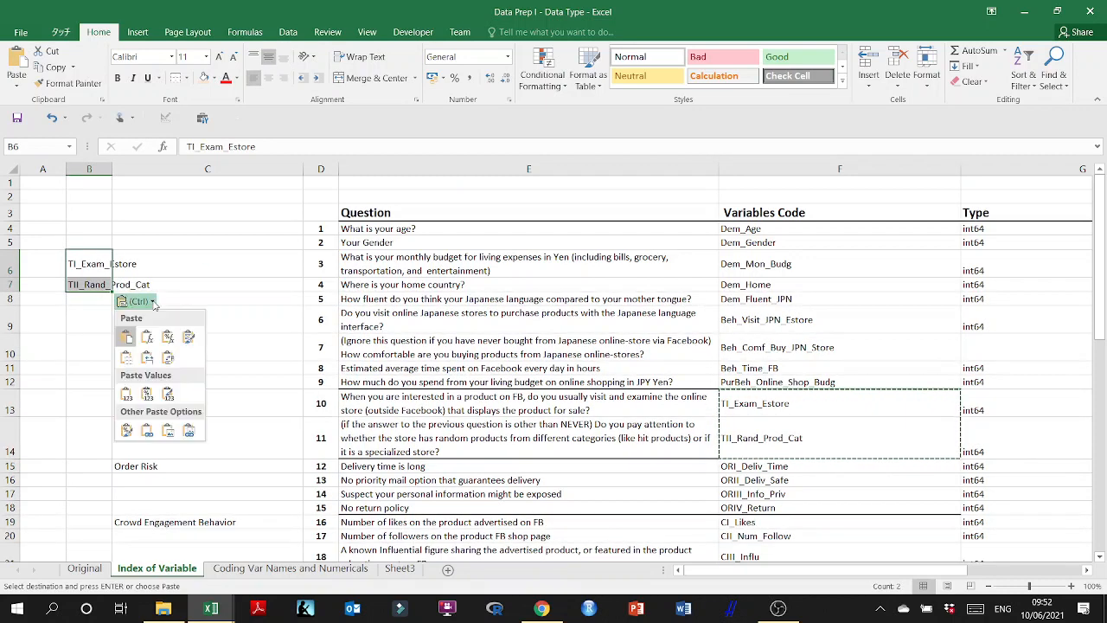
click(168, 360)
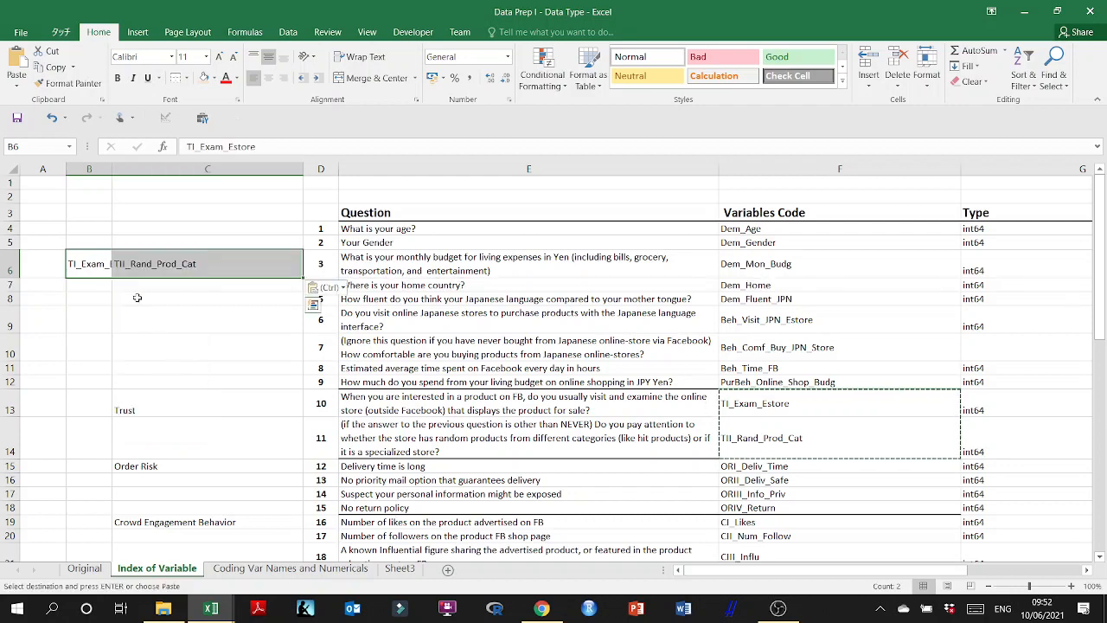
click(262, 569)
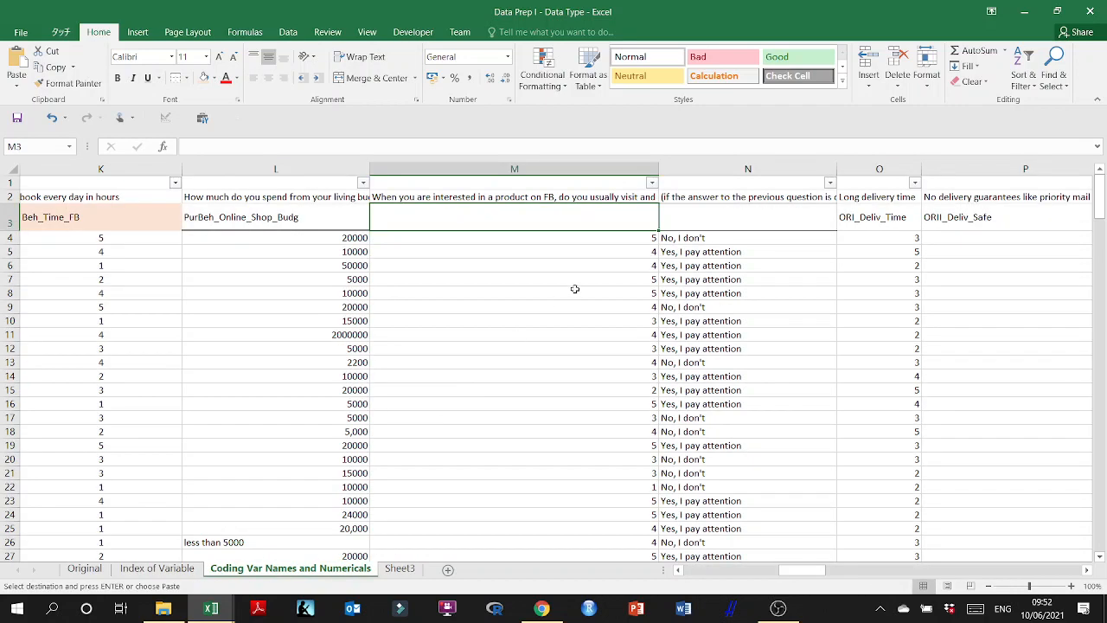
key(ctrl+v)
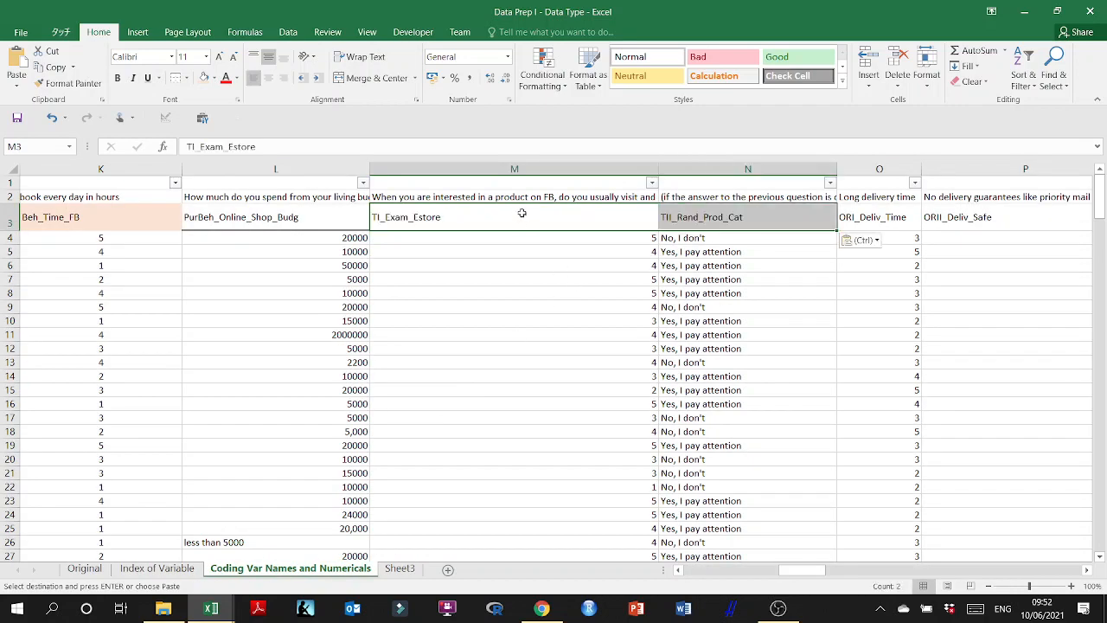
- AutoFit column S to its question about likes on the brand's advert, and review the variable names in row 3 from L3 onward
scroll(753, 187, right, 5)
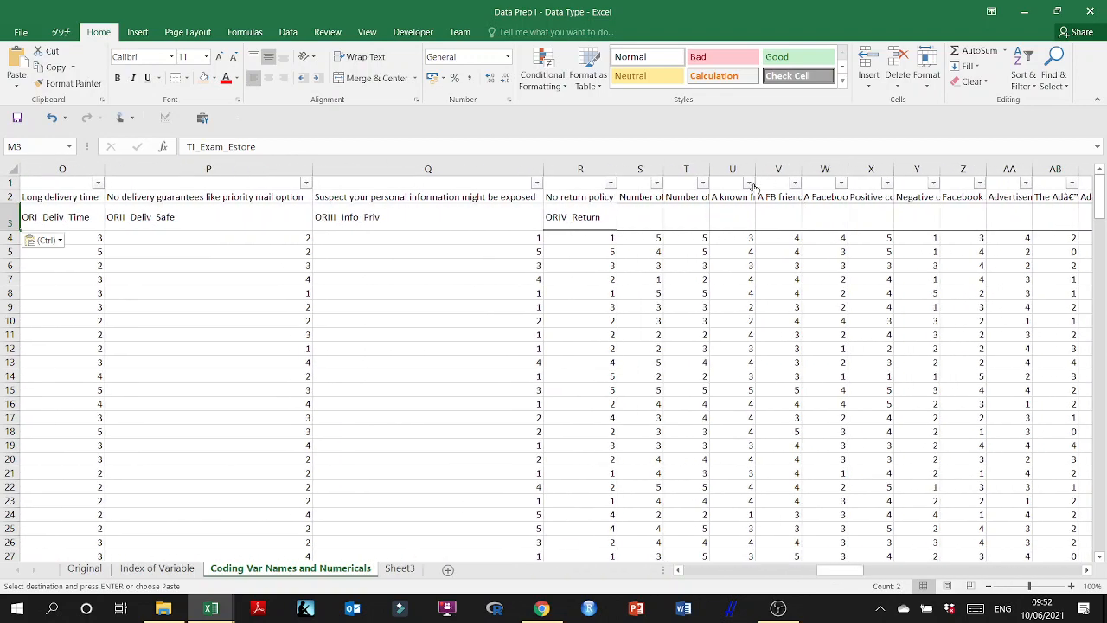
double_click(663, 169)
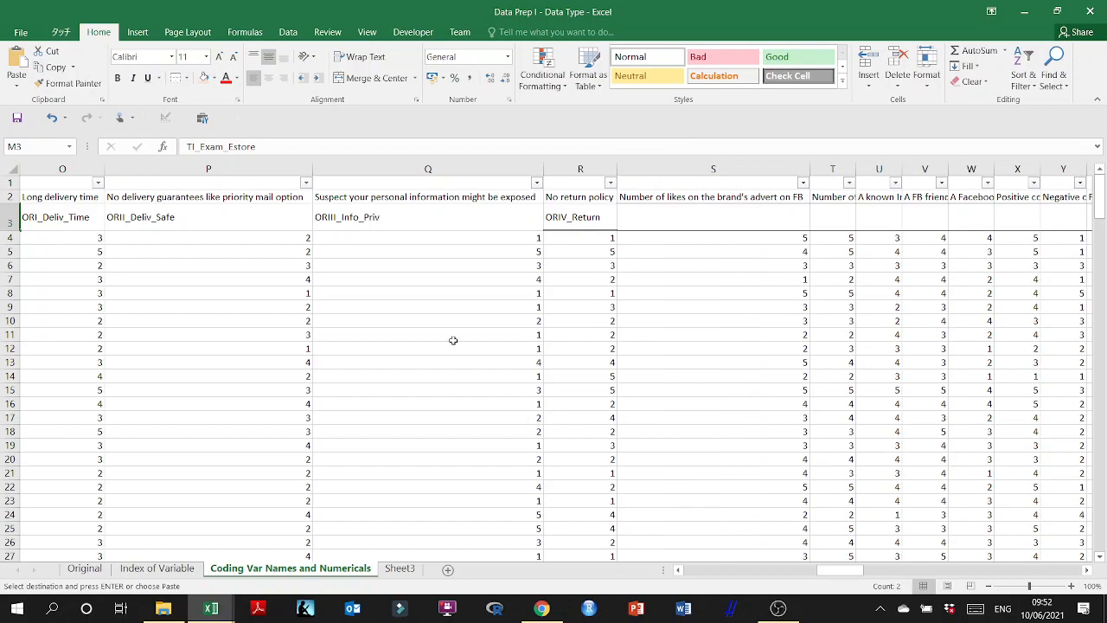
drag(841, 576, 797, 574)
click(683, 216)
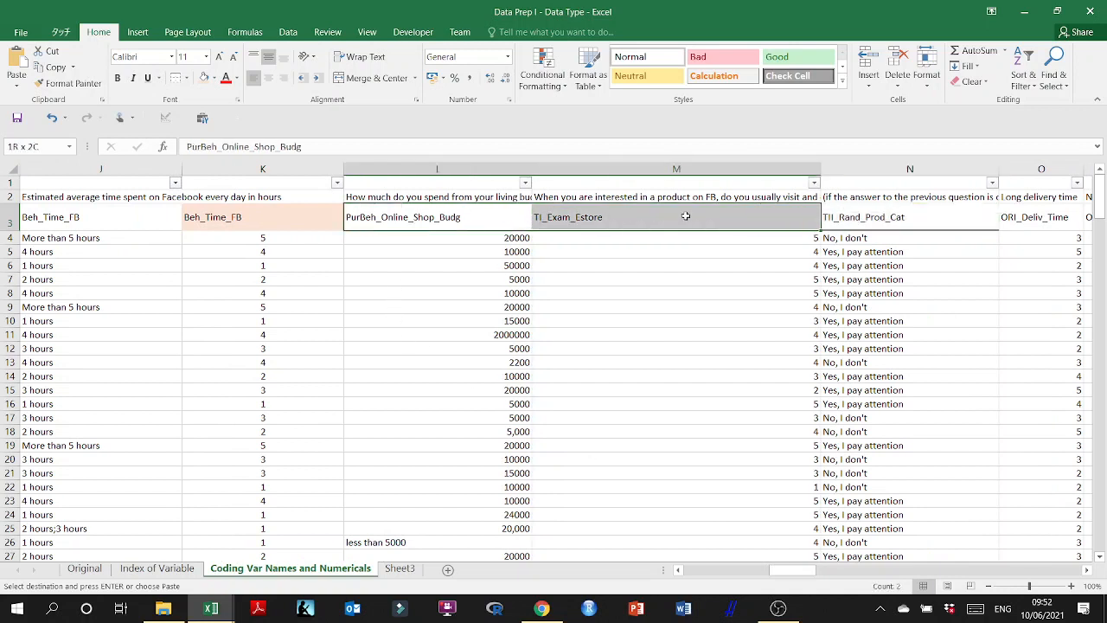
click(653, 303)
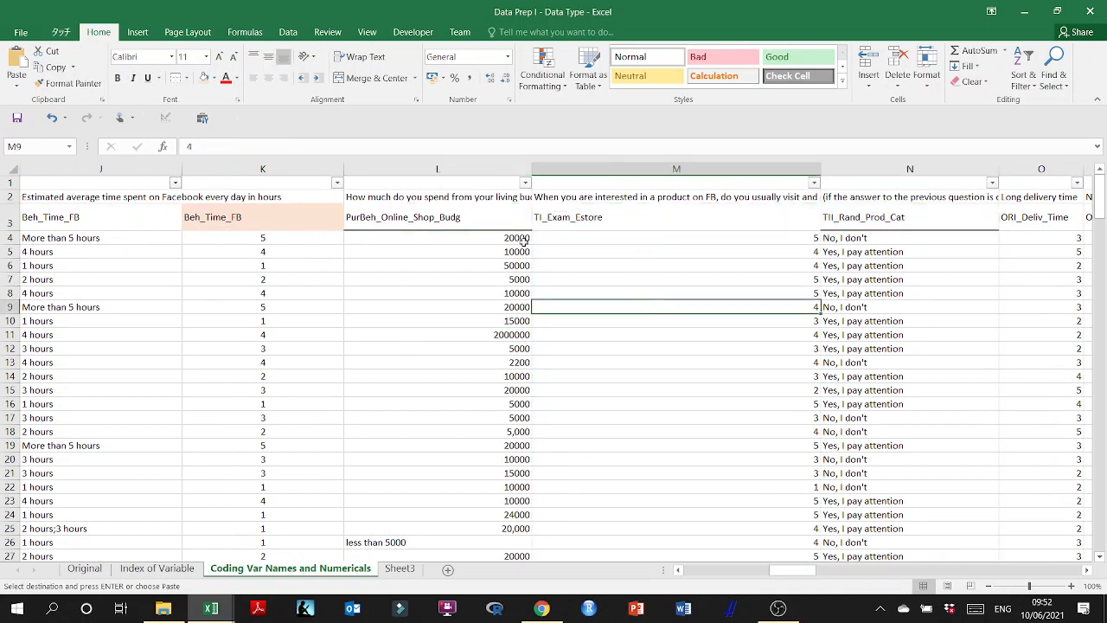
click(494, 220)
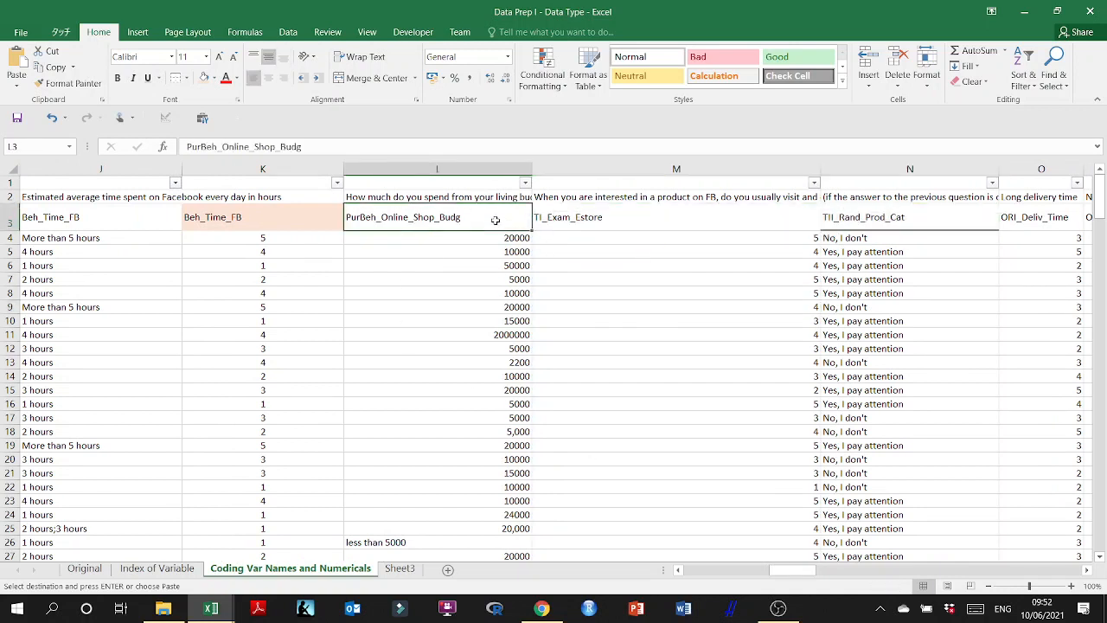
drag(804, 569, 838, 579)
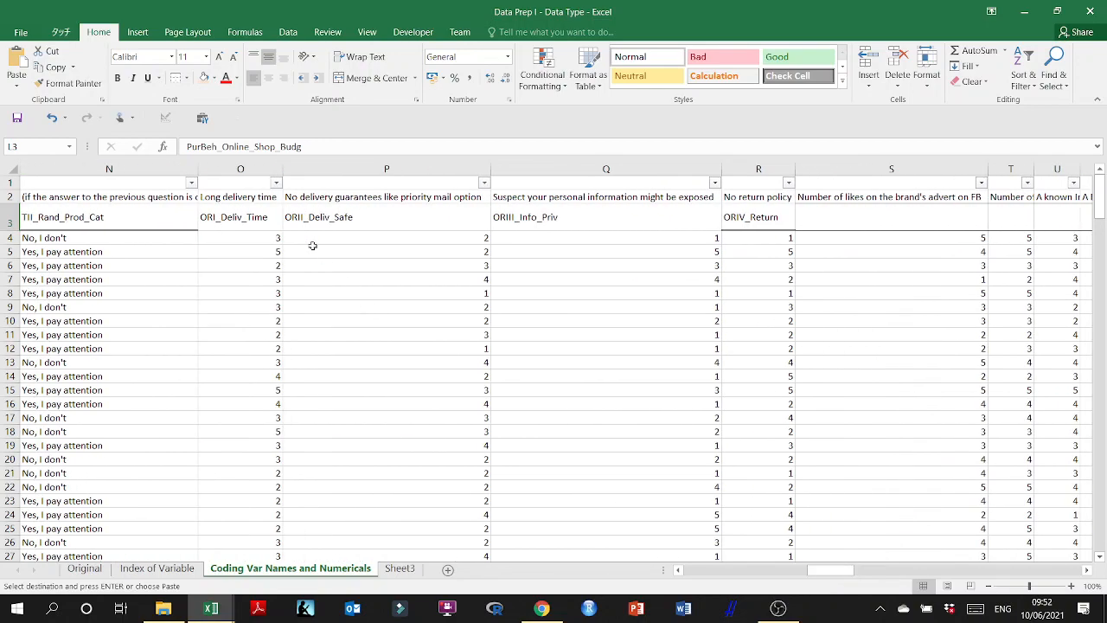
drag(223, 216, 744, 232)
drag(1049, 569, 839, 584)
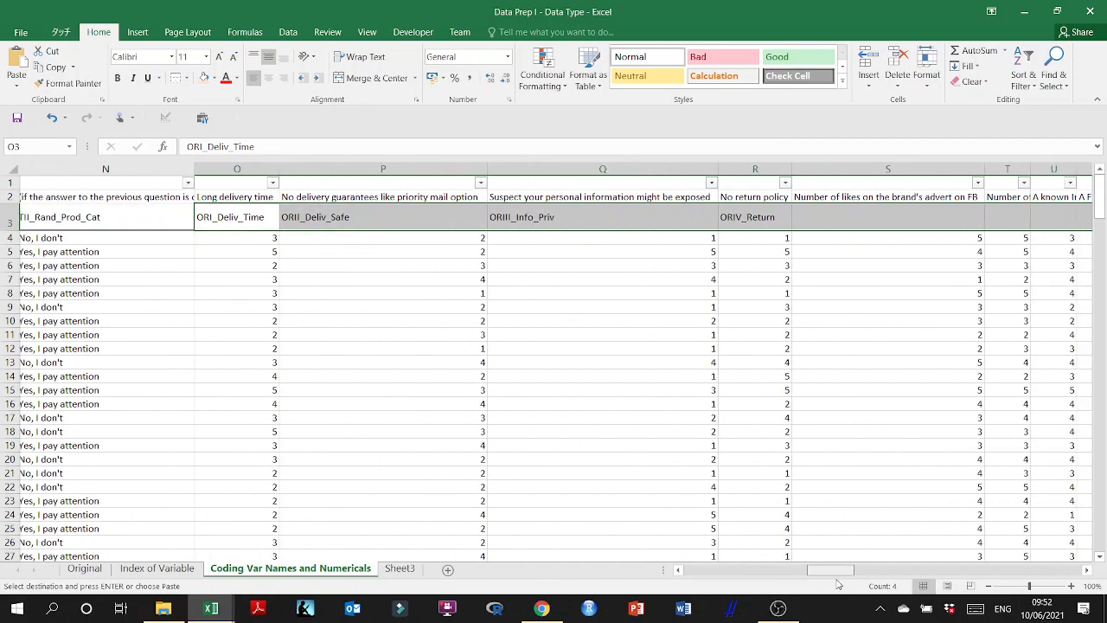
- Select the columns from ORI_Deliv_Time to ORIV_Return, O3 through row 228, and check the extent of the block
click(251, 217)
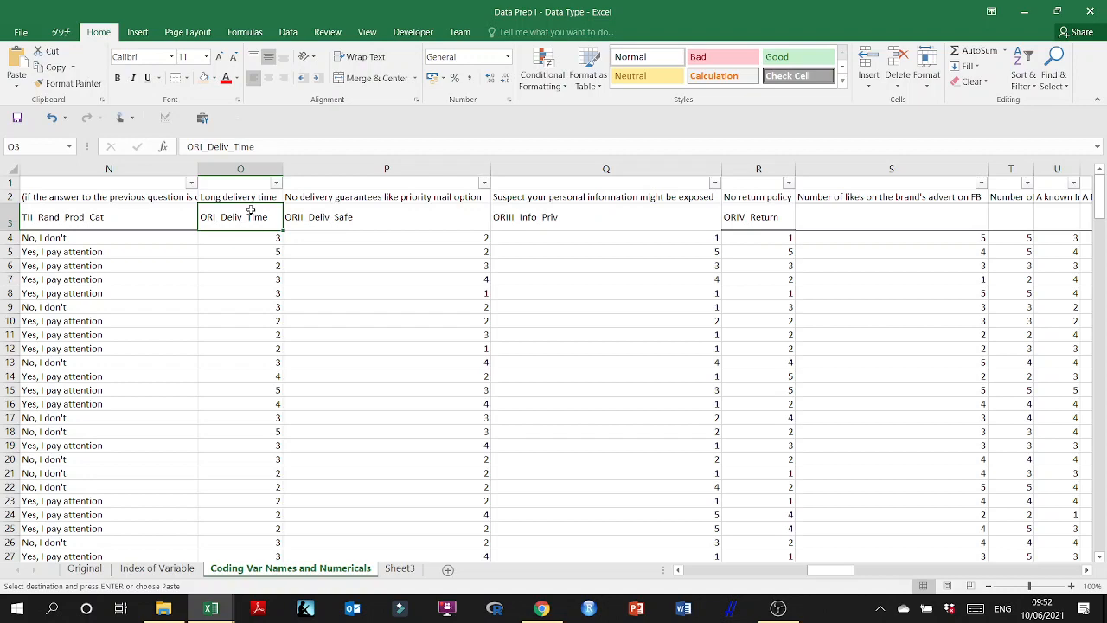
key(ctrl+shift+Down)
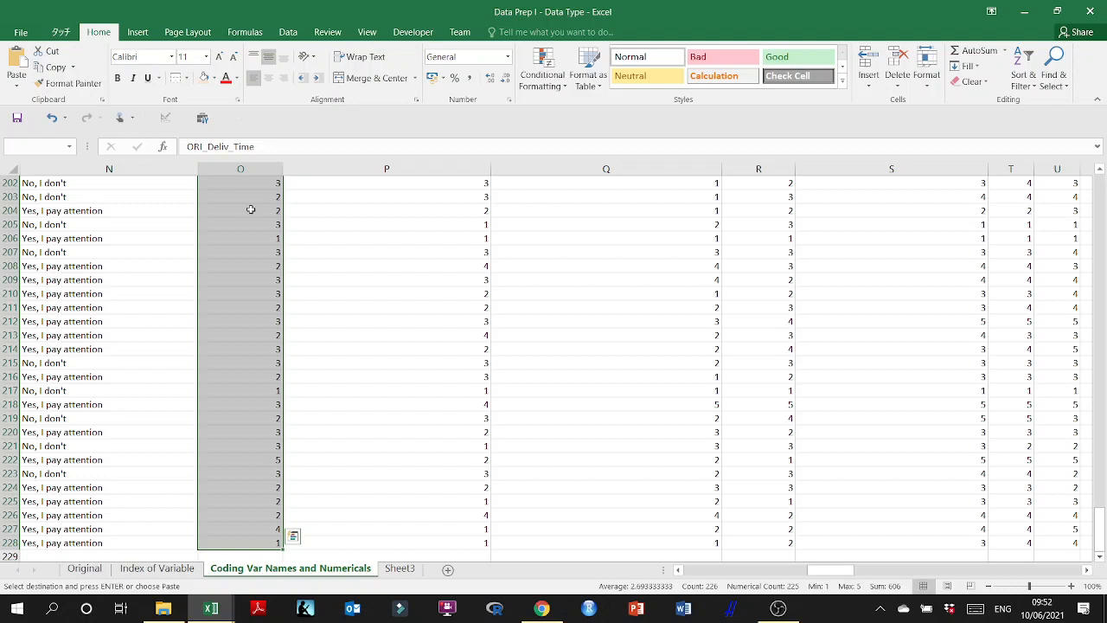
key(ctrl+shift+Right)
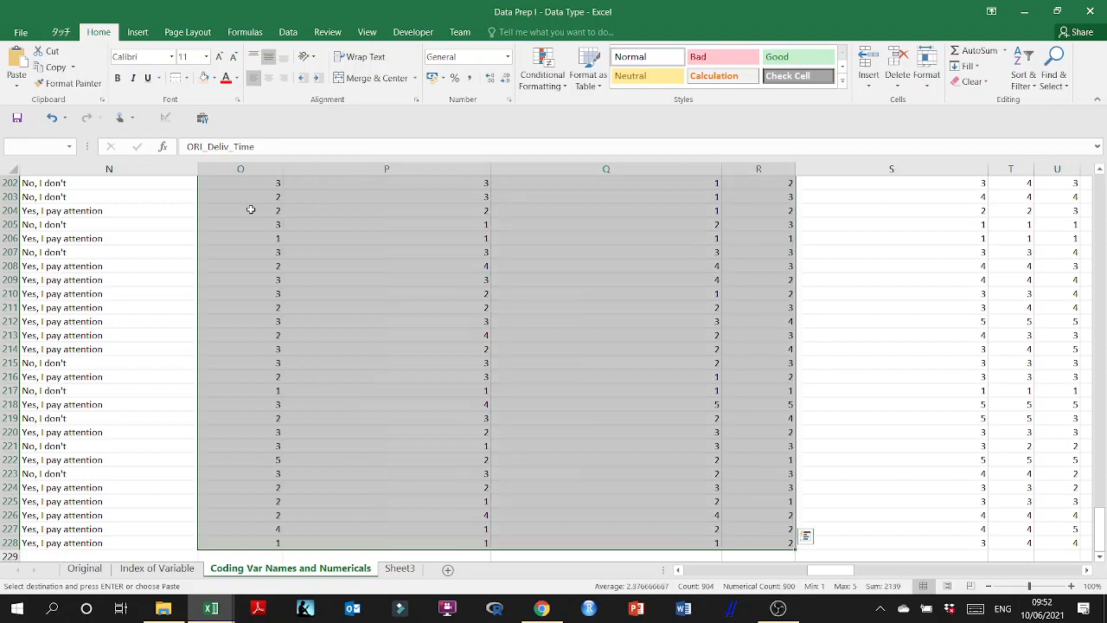
key(ctrl+shift+Right)
key(ctrl+shift+Left)
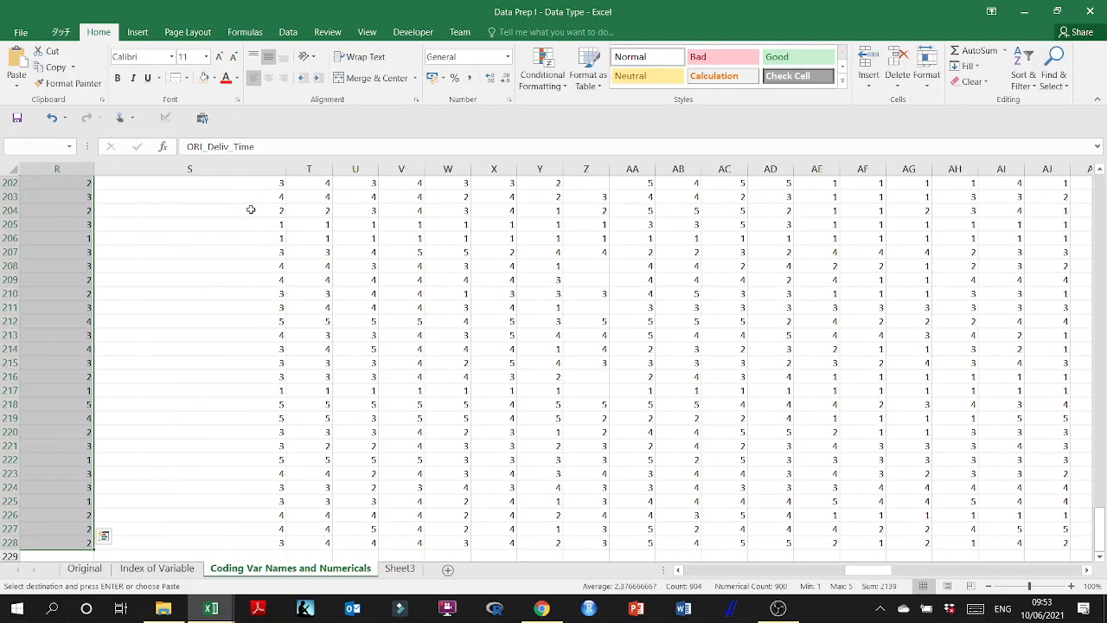
scroll(212, 284, up, 20)
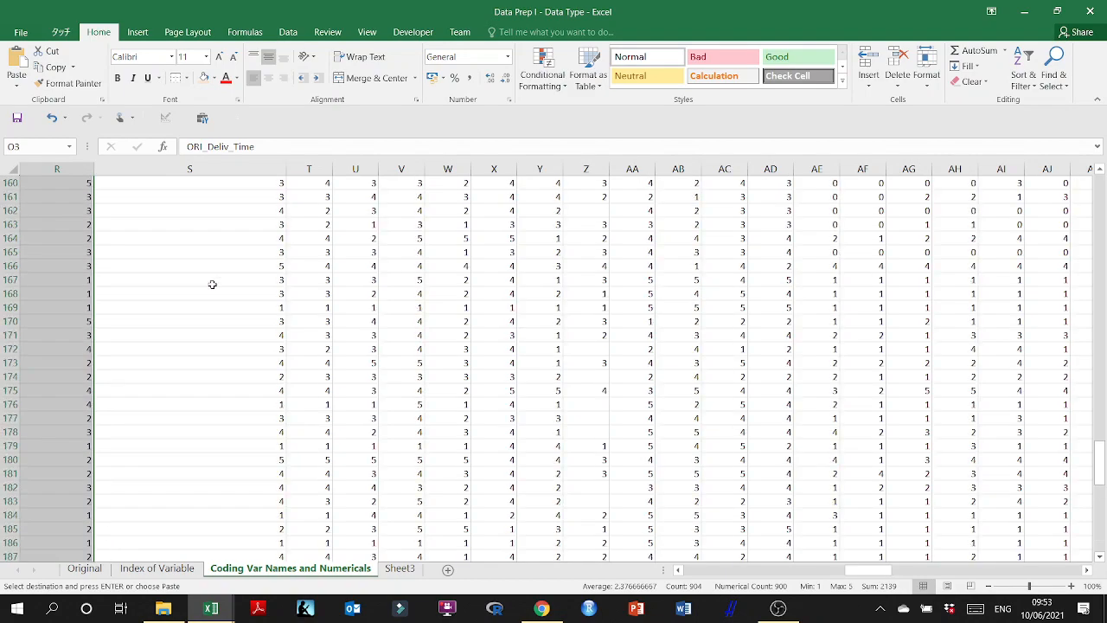
scroll(212, 284, up, 20)
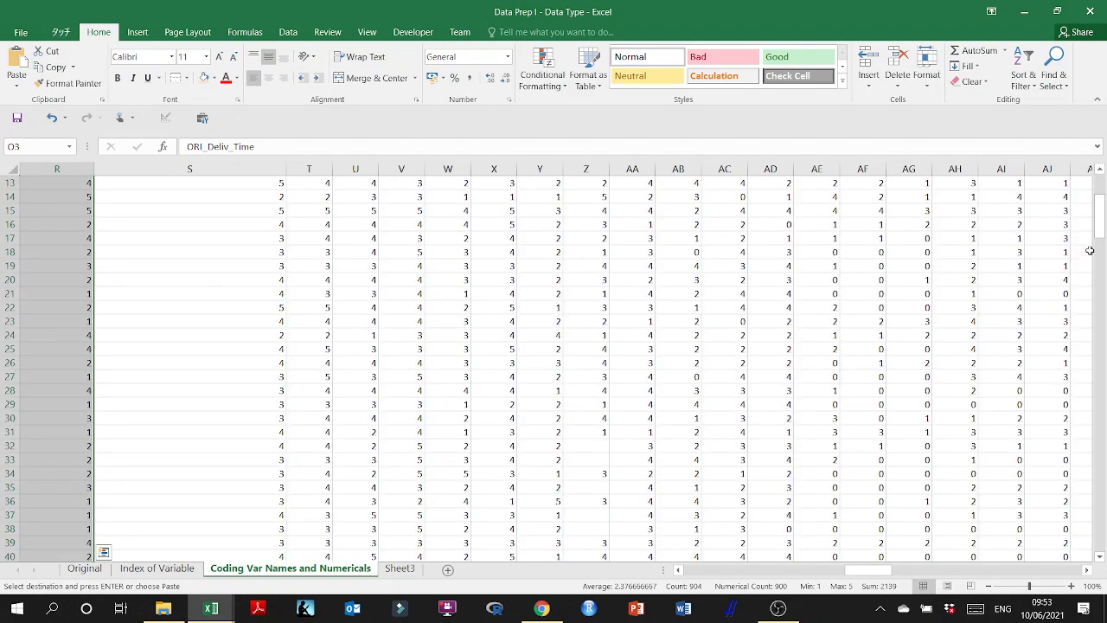
drag(1103, 221, 1099, 177)
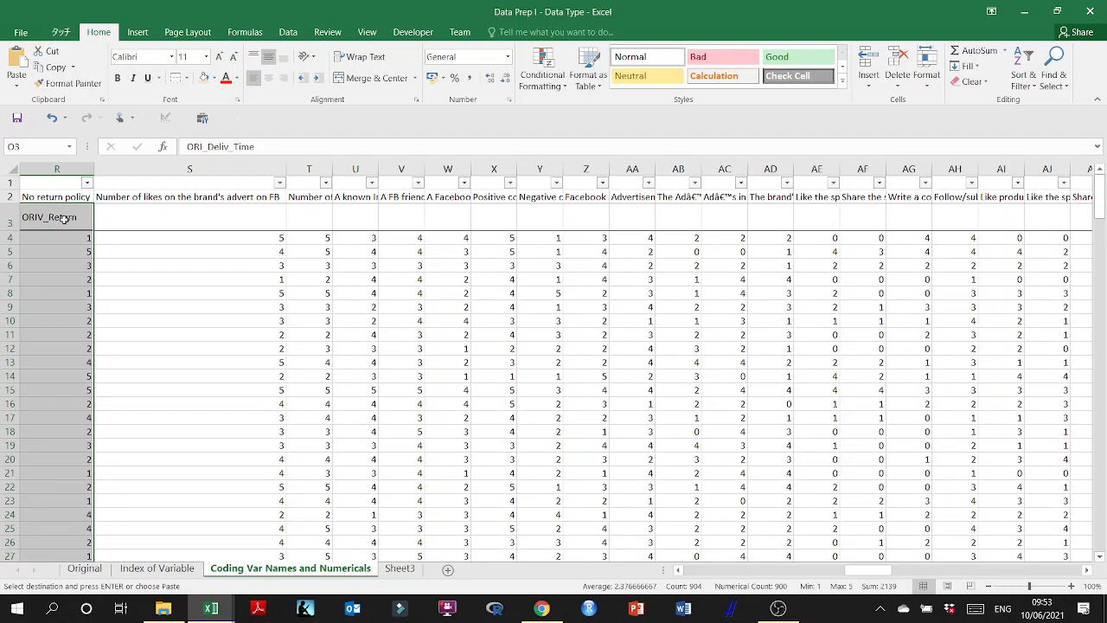
- Check row 3 from R3 to AN3 and delete the stray values in columns AO and AP beyond the last question
click(122, 214)
drag(77, 216, 572, 210)
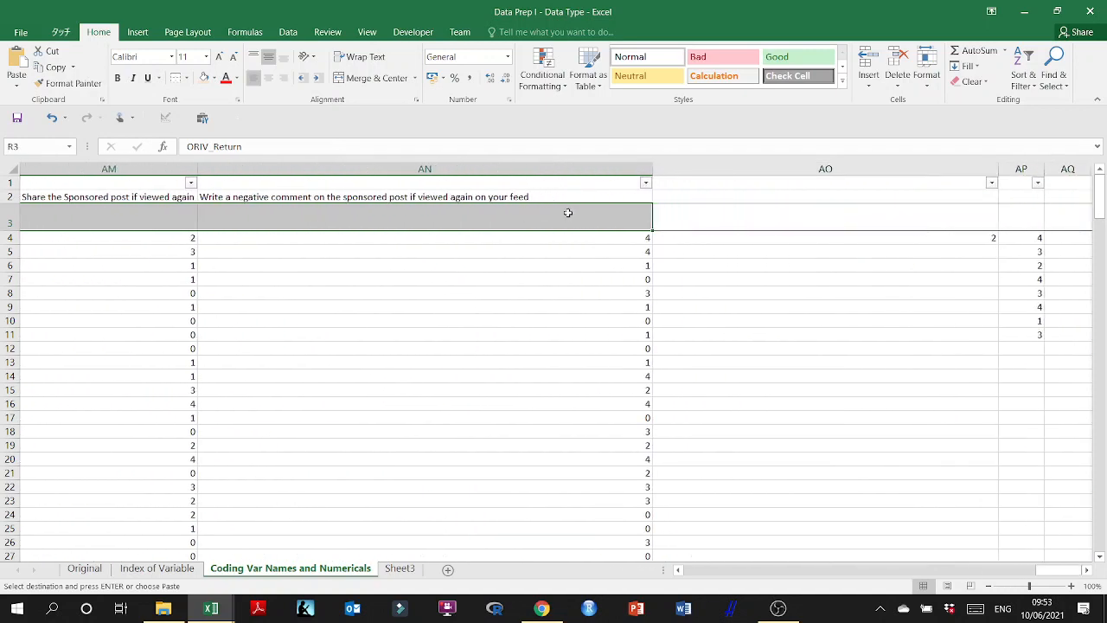
drag(878, 189, 1039, 363)
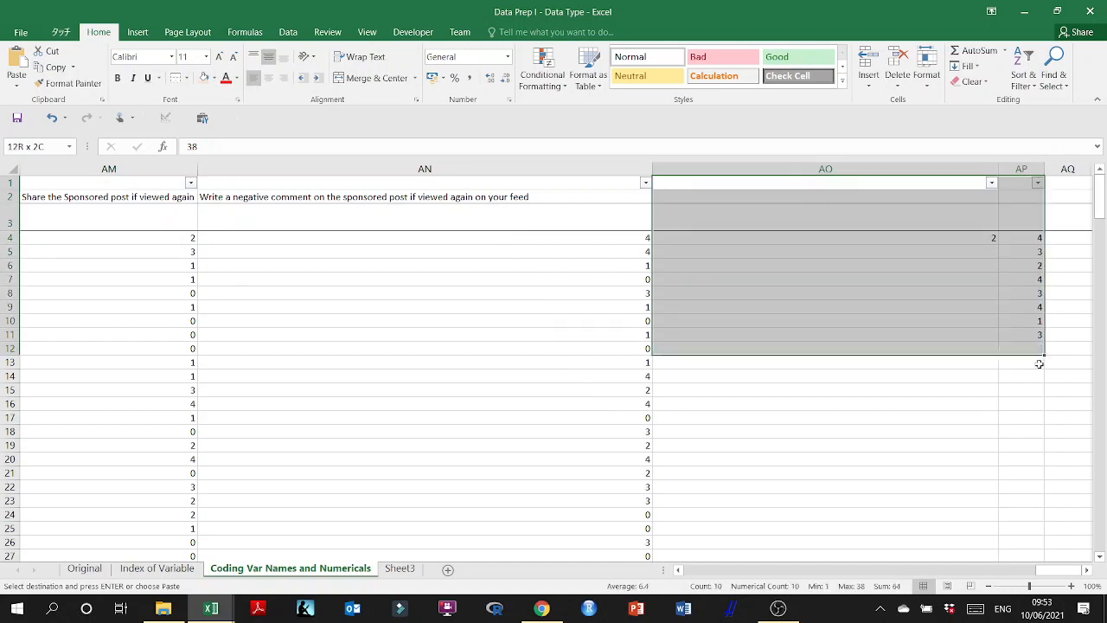
key(Delete)
click(758, 336)
- Check the extent of the survey data by selecting from AN2 down to row 228 and back across the preceding columns
click(489, 218)
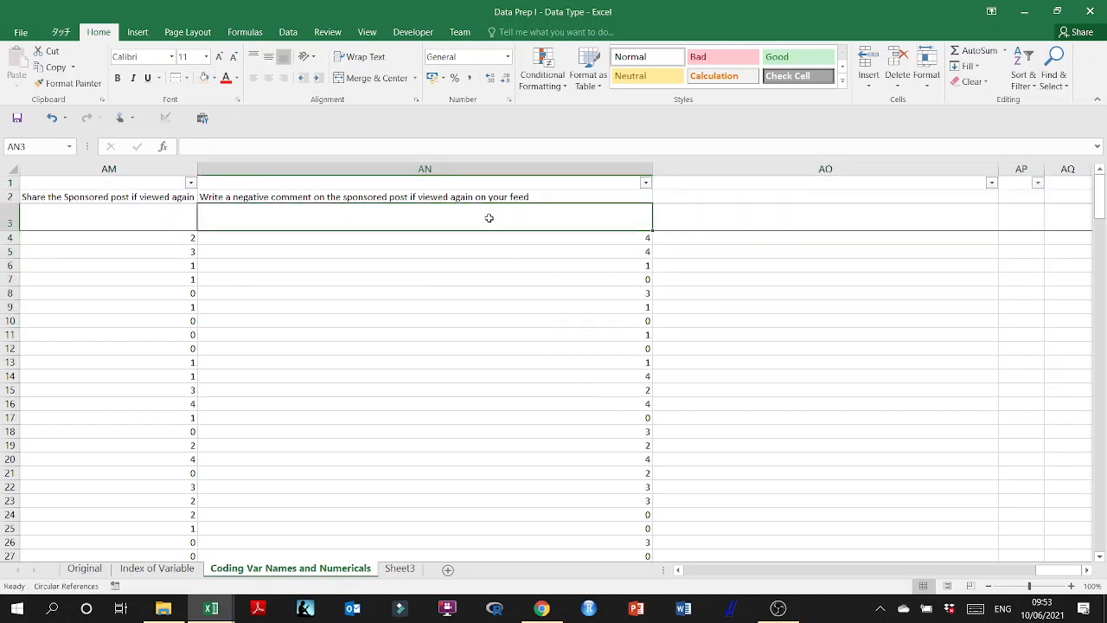
click(538, 197)
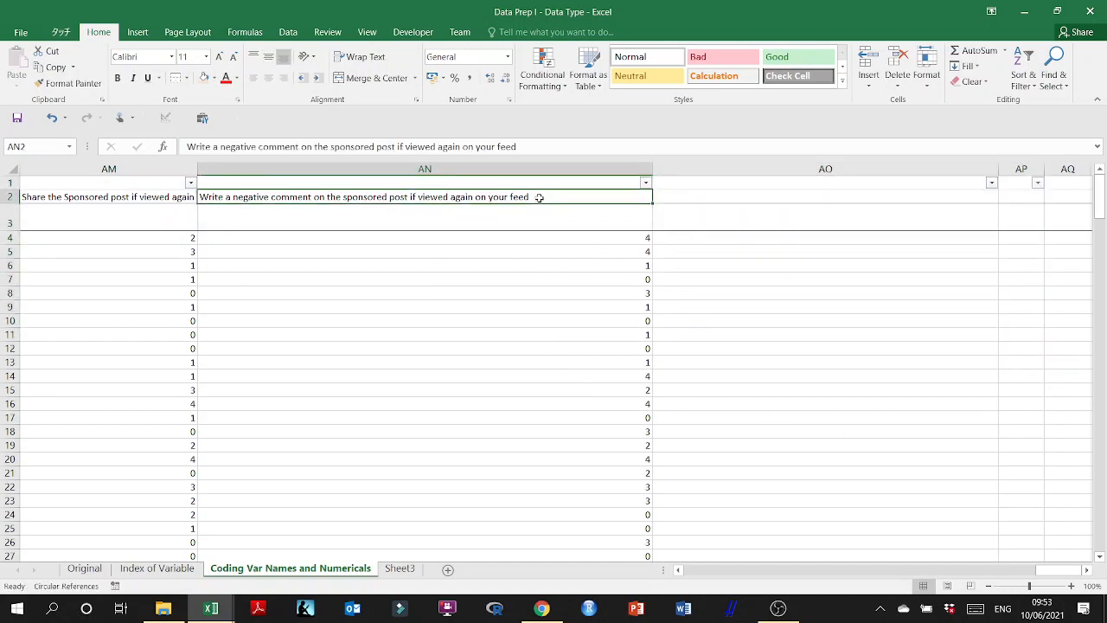
key(ctrl+shift+Down)
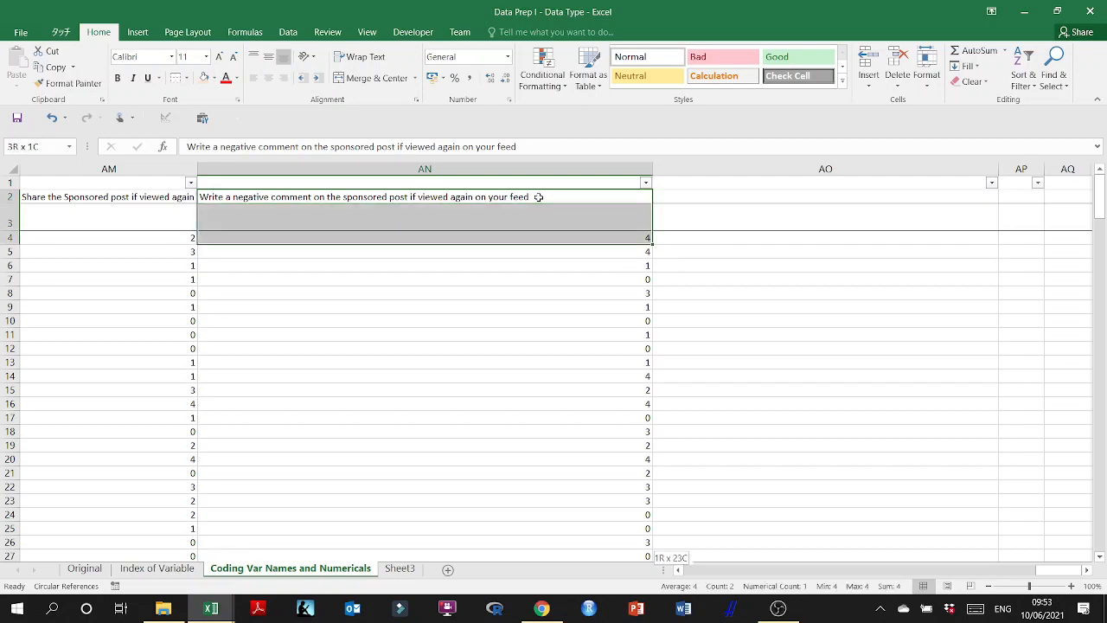
key(ctrl+shift+Left)
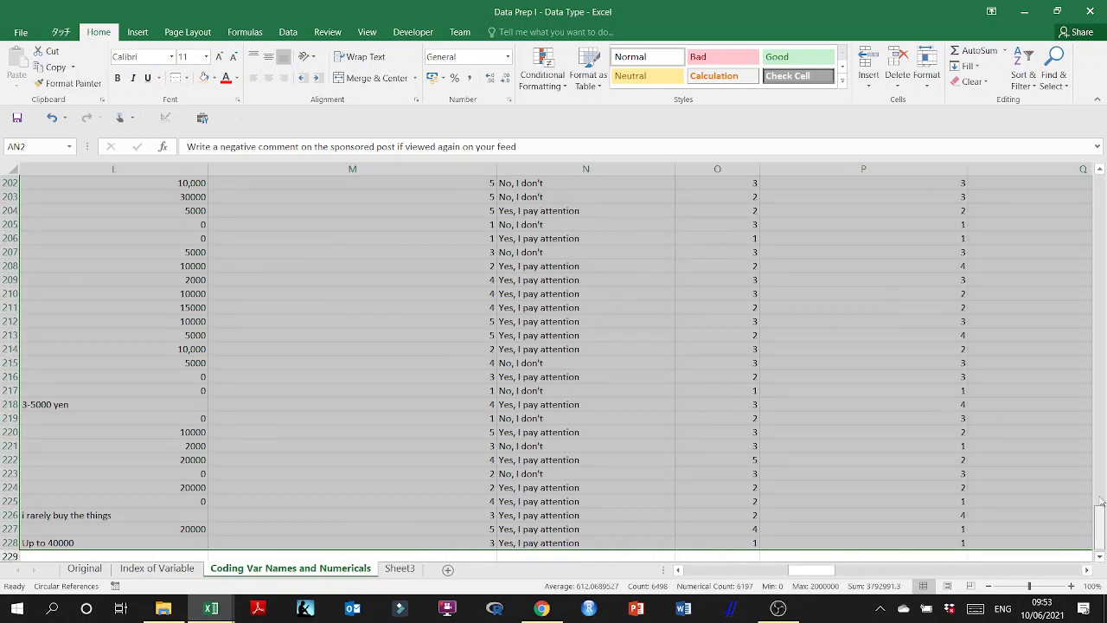
drag(1100, 519, 1099, 183)
click(751, 402)
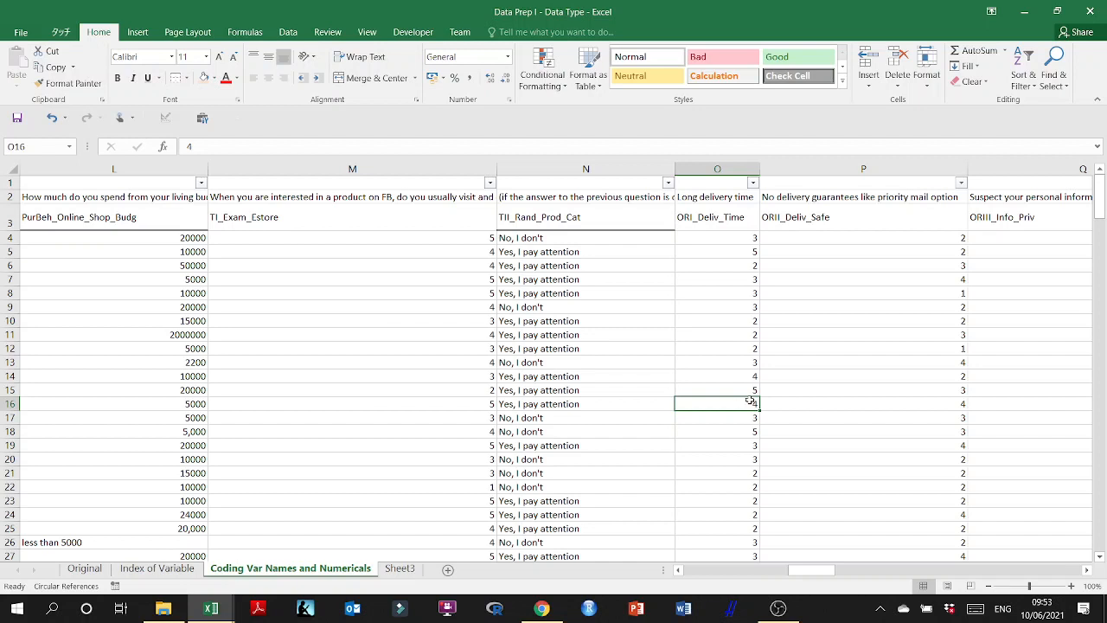
- Compare the text answers in the TII_Rand_Prod_Cat column, from N4 down, with the numeric answers under ORI_Deliv_Time
drag(559, 242, 571, 383)
drag(539, 237, 564, 422)
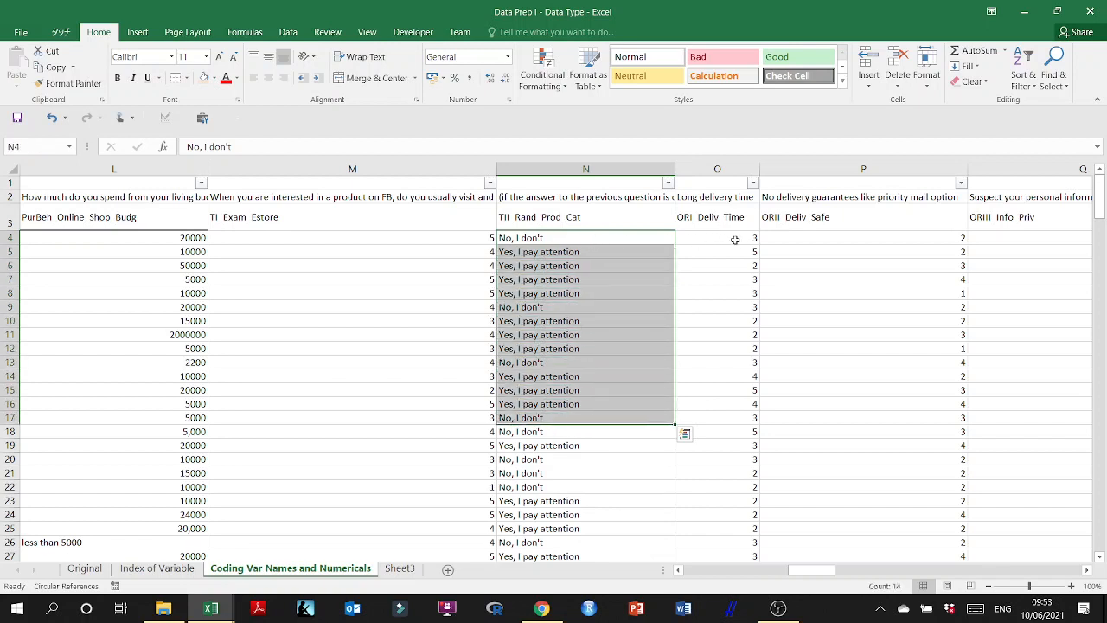
drag(741, 240, 717, 322)
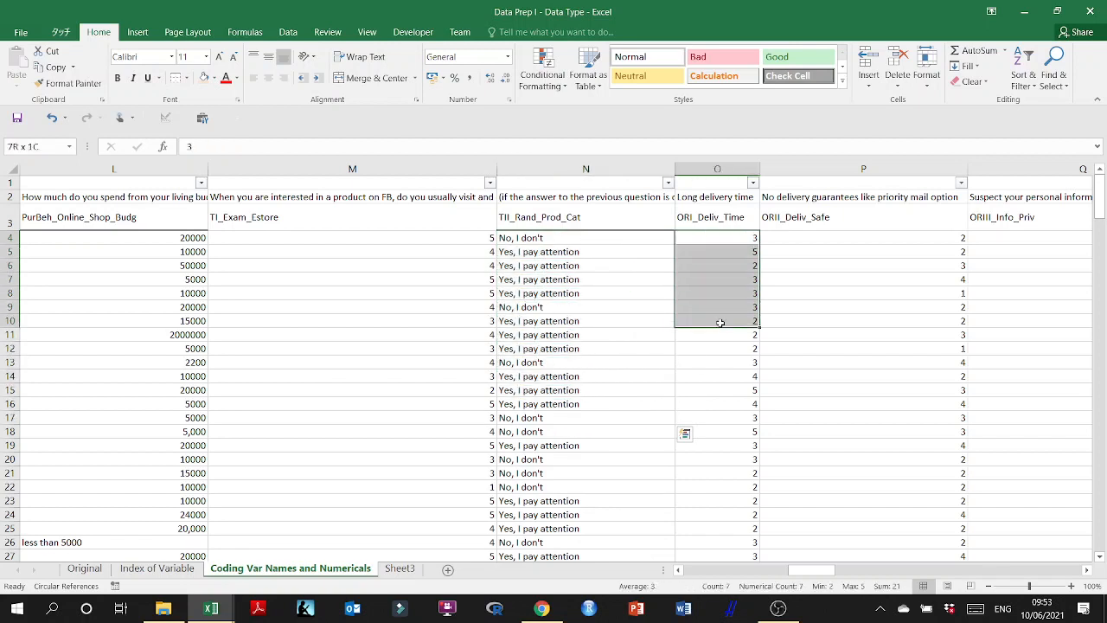
- Insert an empty column between TII_Rand_Prod_Cat and ORI_Deliv_Time
click(576, 240)
click(717, 169)
right_click(725, 240)
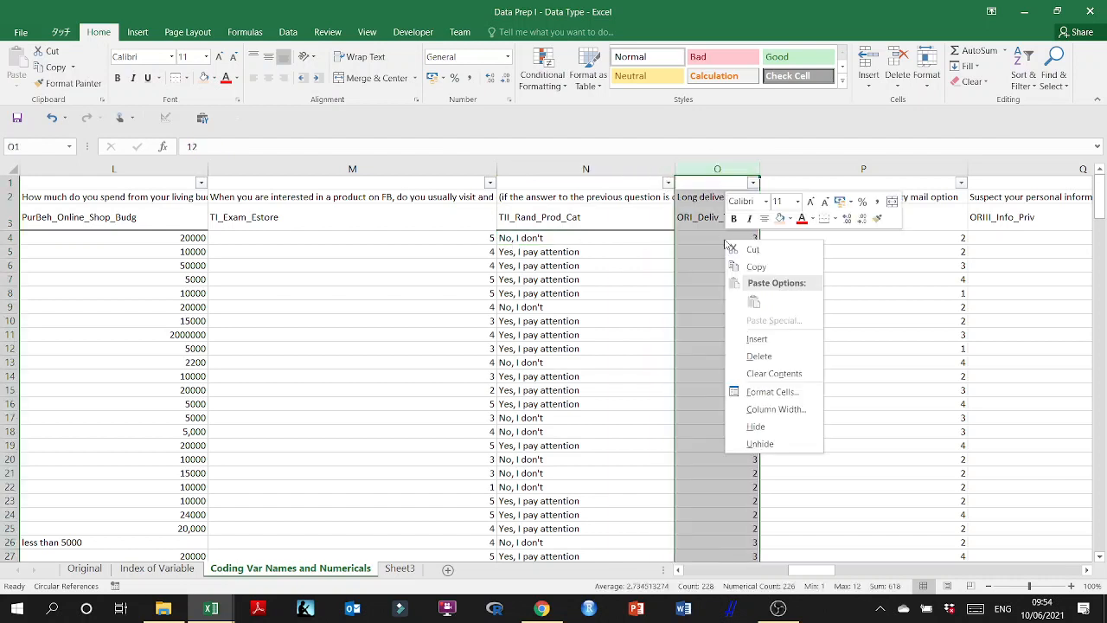
click(752, 338)
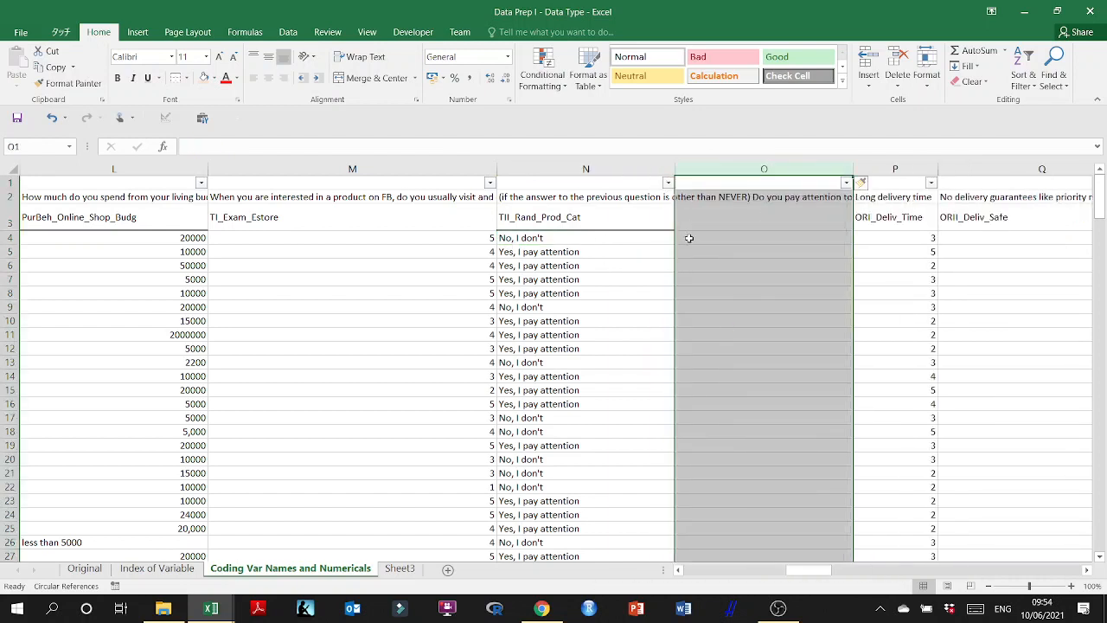
- Enter the formula =IF(N4="No, I don't",0,1) in O4 to recode the TII_Rand_Prod_Cat answer as a number
click(689, 238)
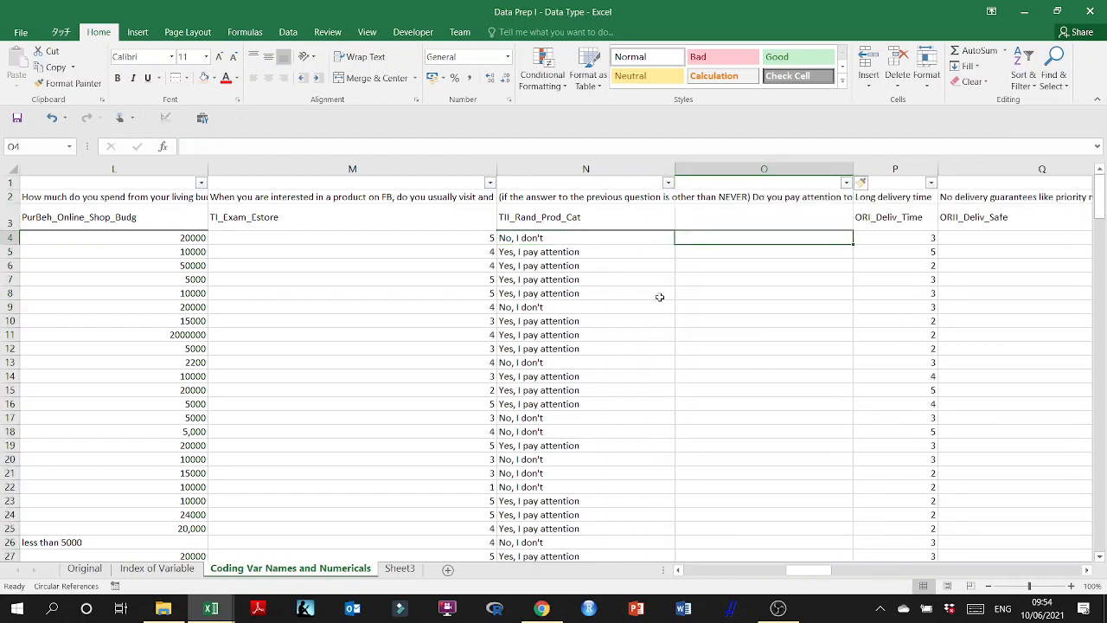
text(=if()
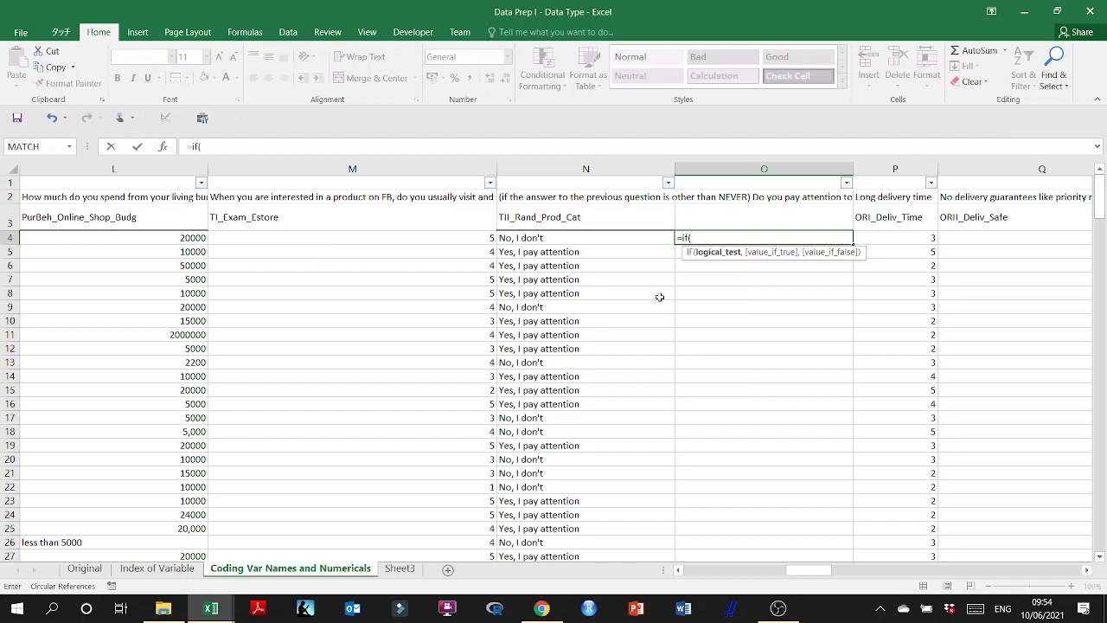
click(562, 237)
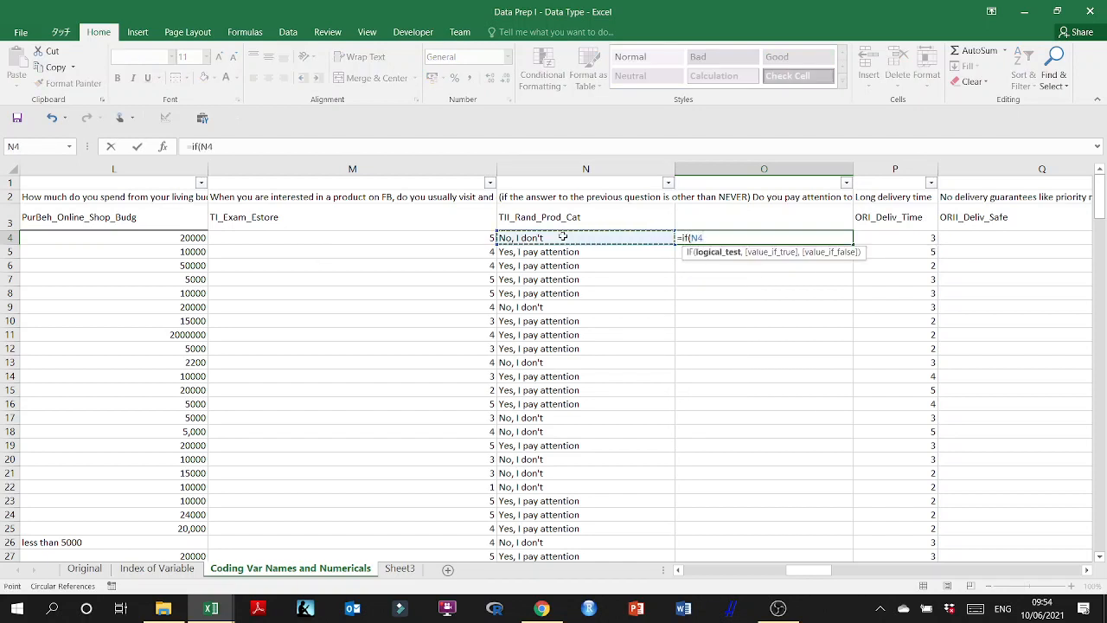
text(="No,)
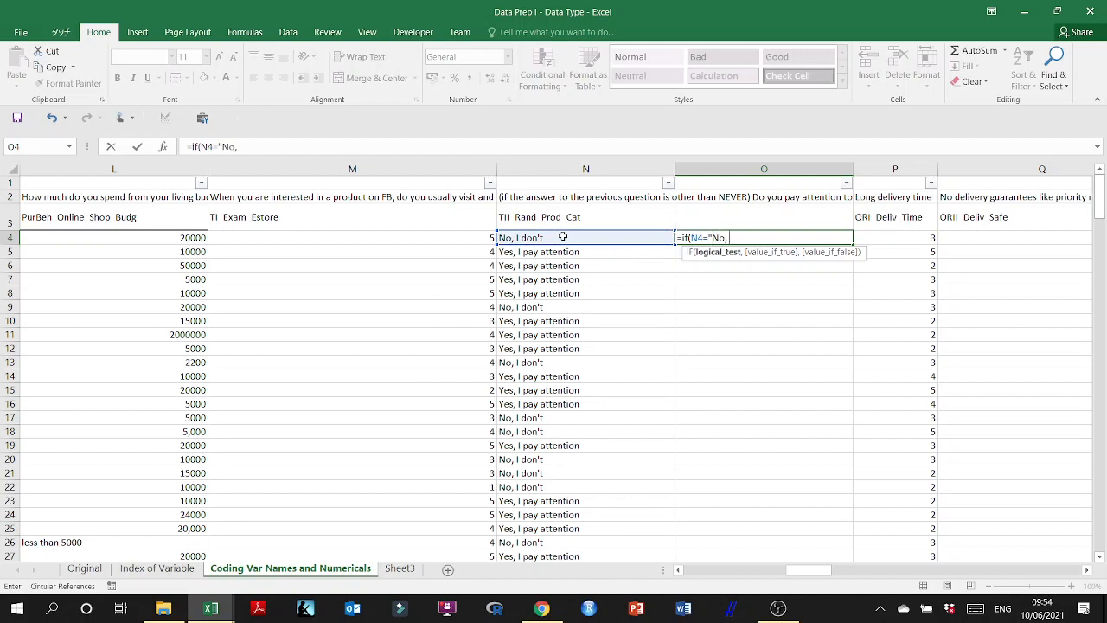
text( I don't",)
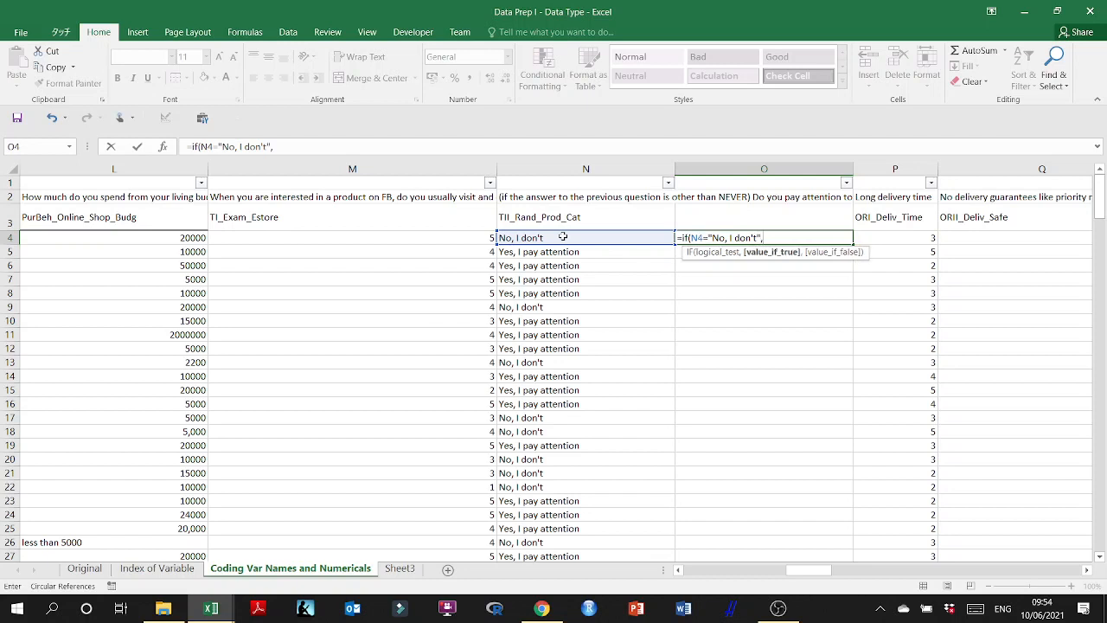
text(0,)
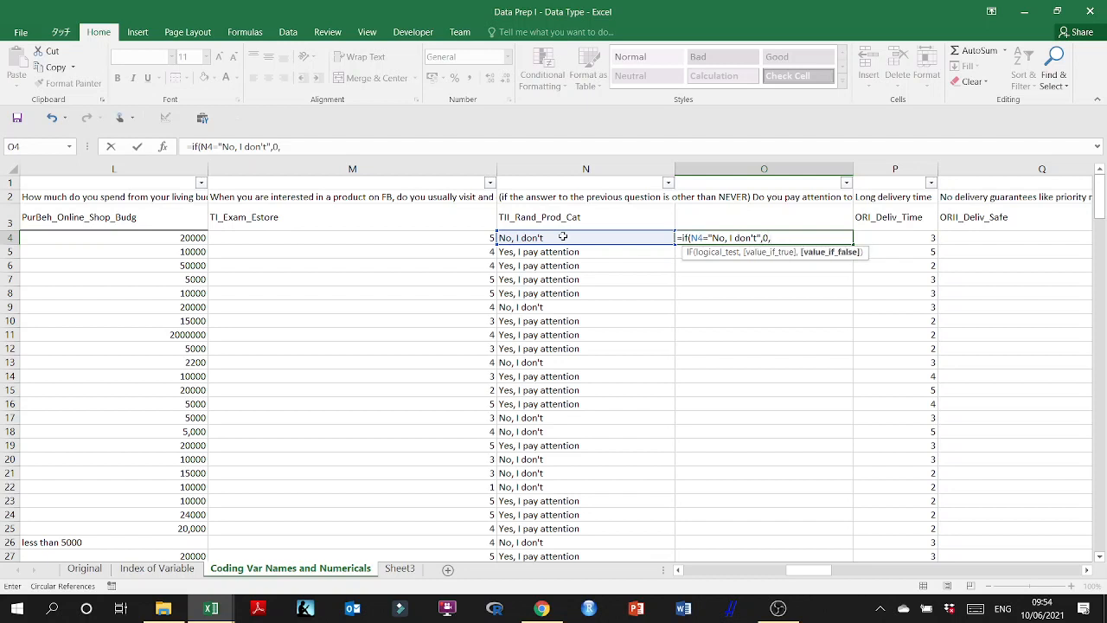
text(1))
key(Return)
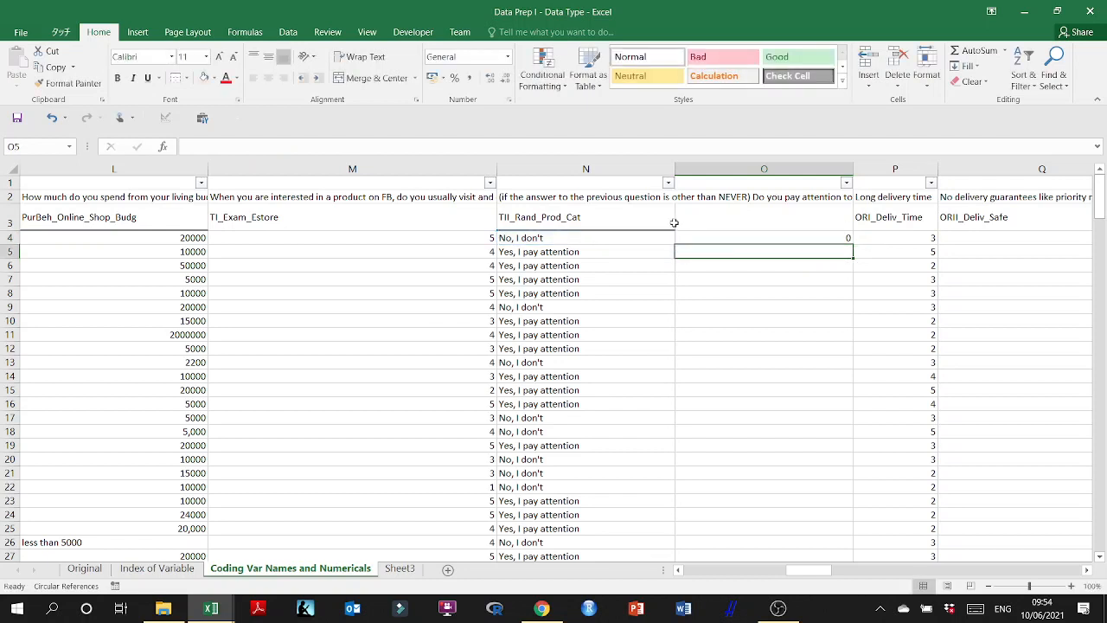
- Centre the recoding formula in O4 and fill it down column O to the last row of survey data
click(718, 237)
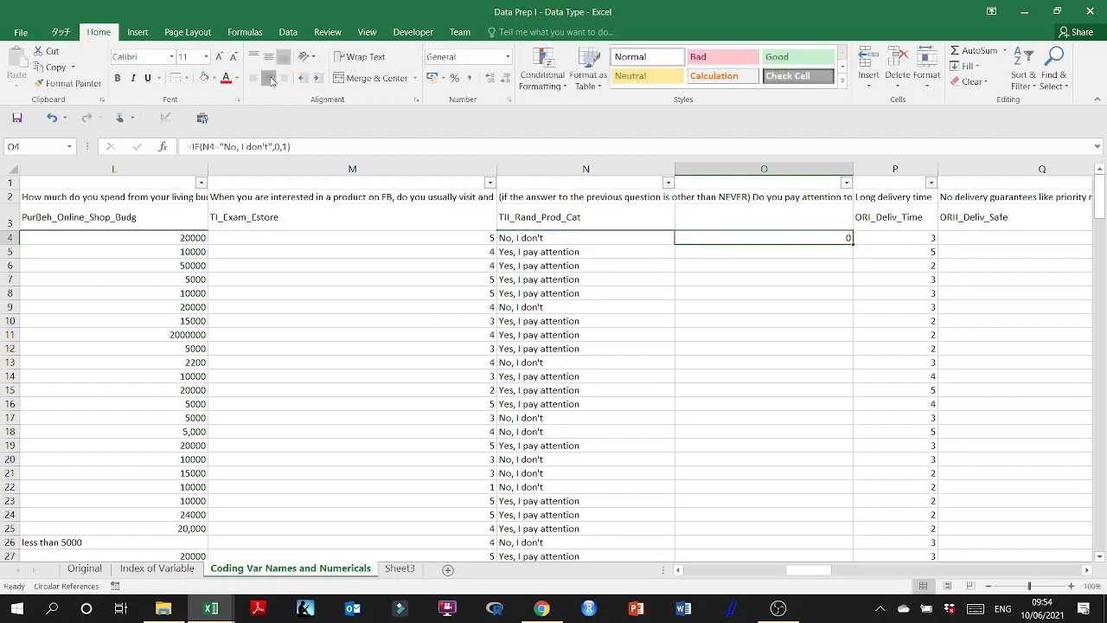
click(271, 79)
double_click(852, 244)
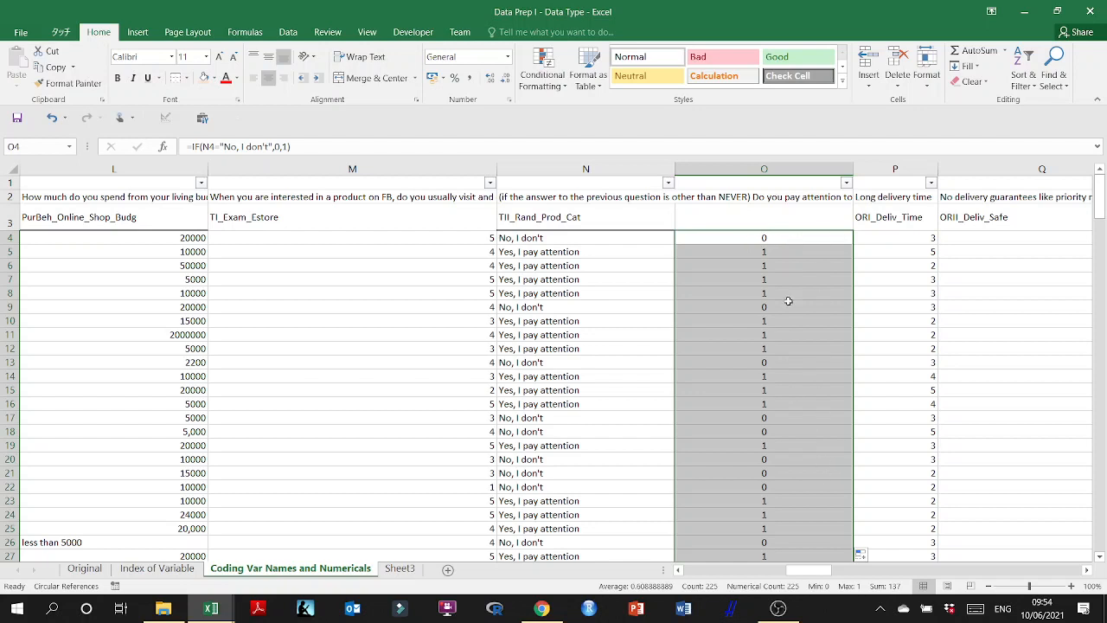
click(779, 237)
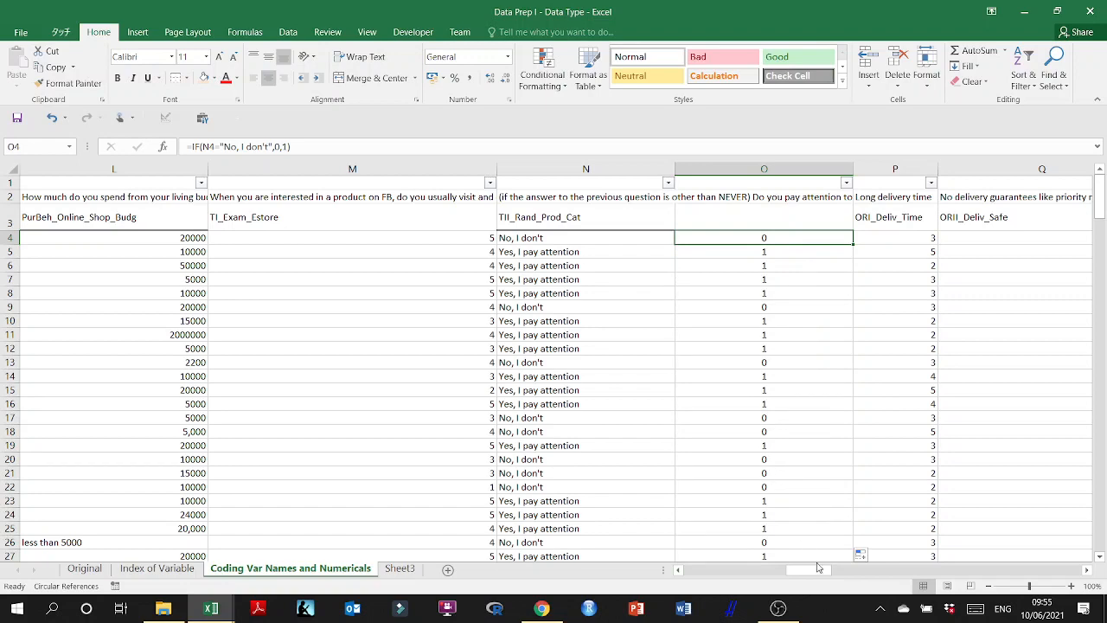
- Review the columns after ORIV_Return that still need variable names, and compare them with the variables already copied to Sheet3
drag(820, 571, 895, 573)
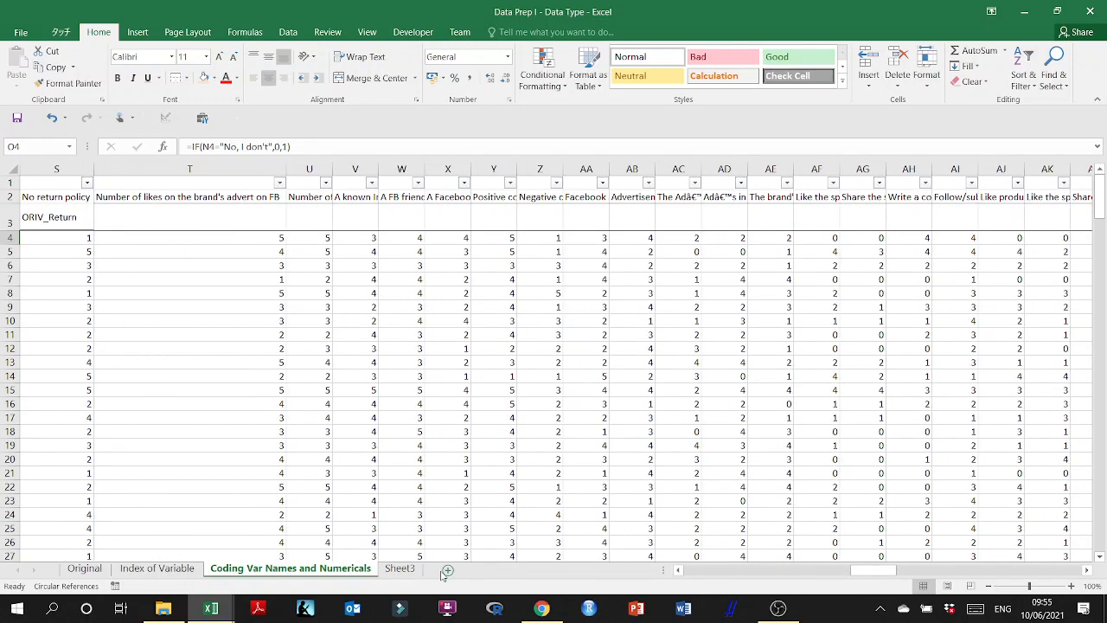
click(409, 569)
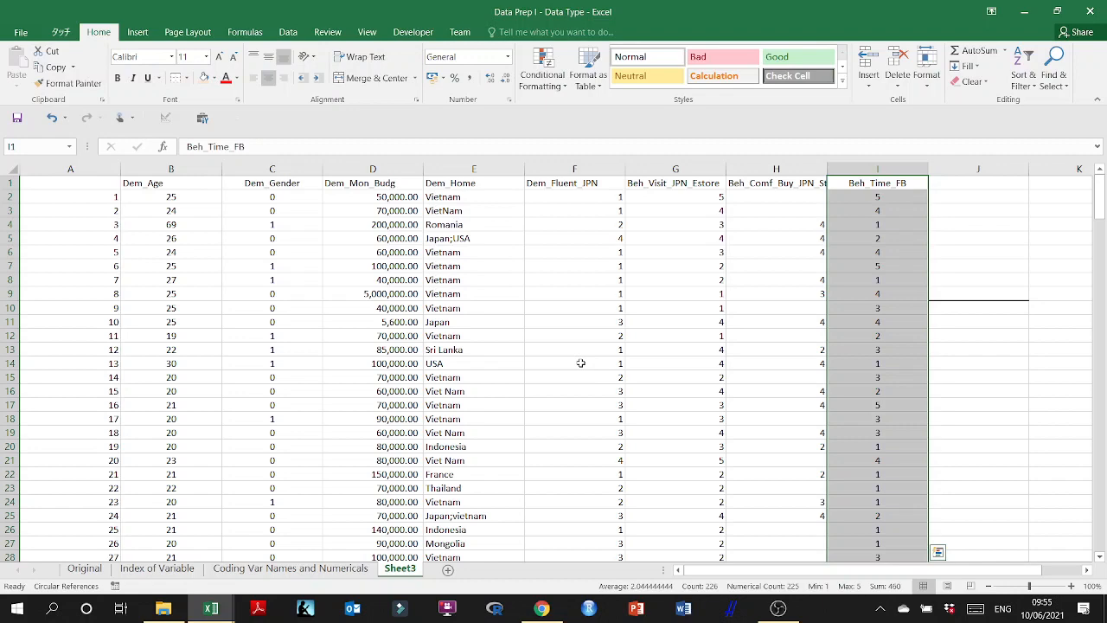
click(292, 568)
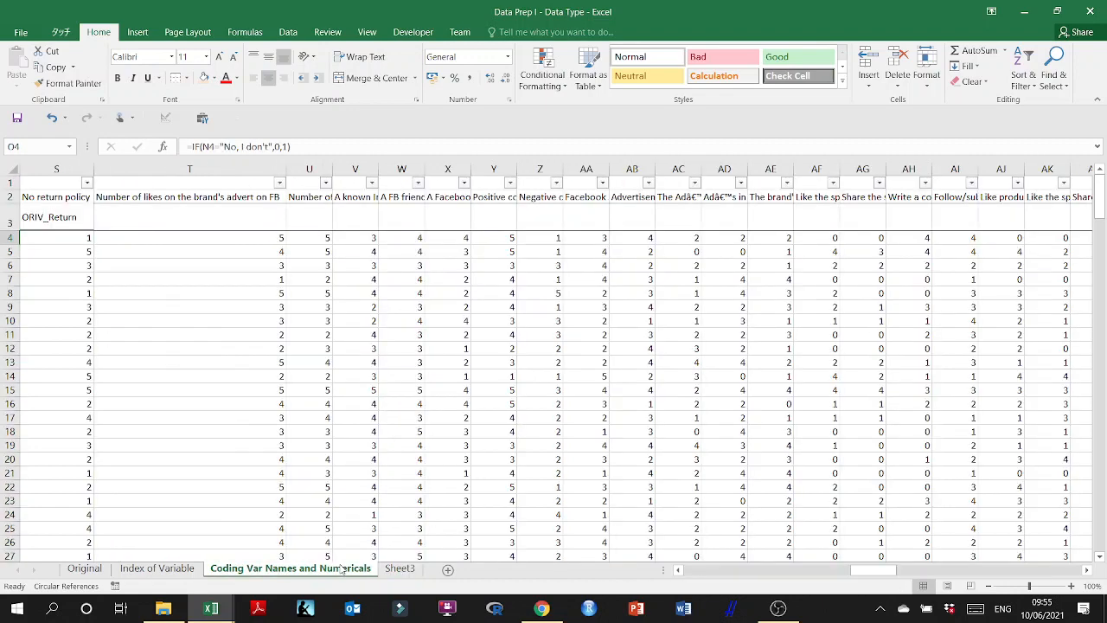
click(778, 608)
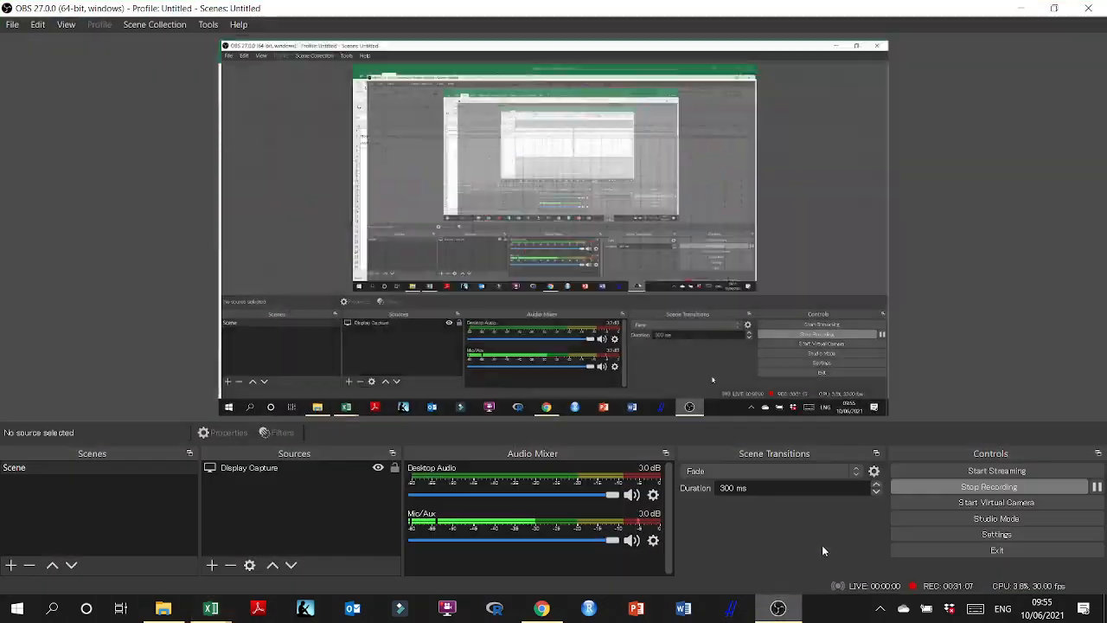